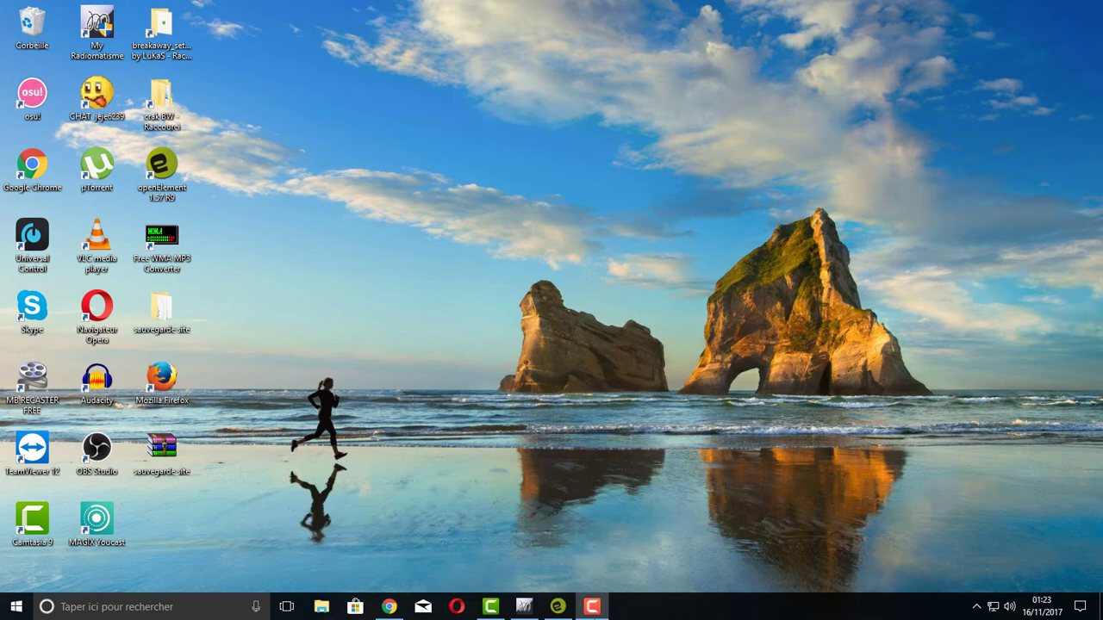
Step: Switch to Google Chrome and bring up the hosting packs on the 1&1 web hosting page
{"action": "left_click", "coordinate": [389, 606]}
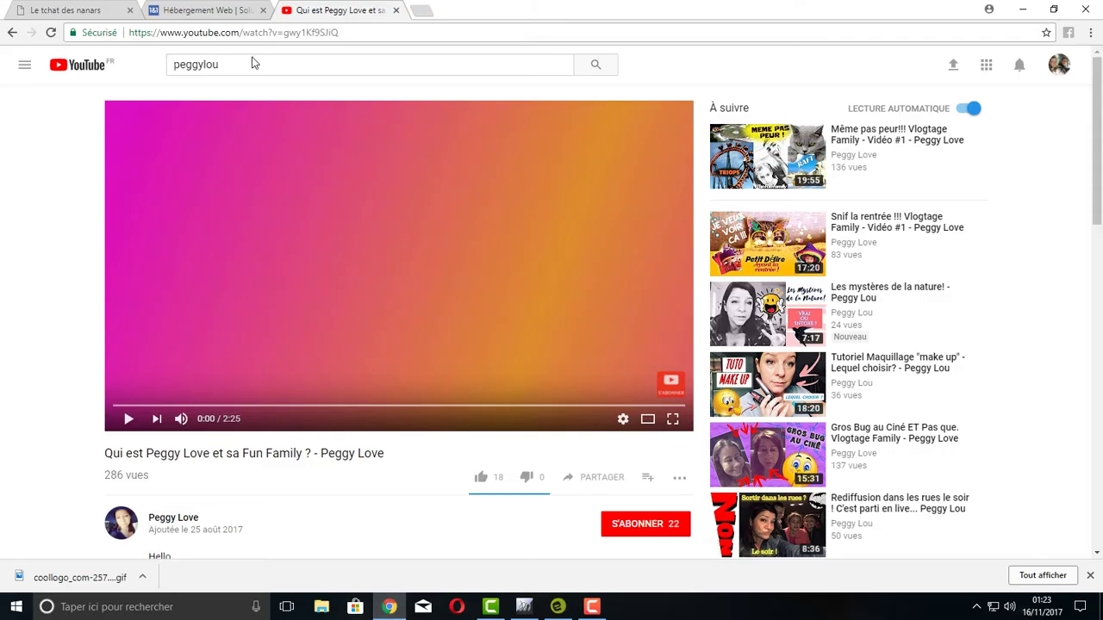
{"action": "left_click", "coordinate": [216, 10]}
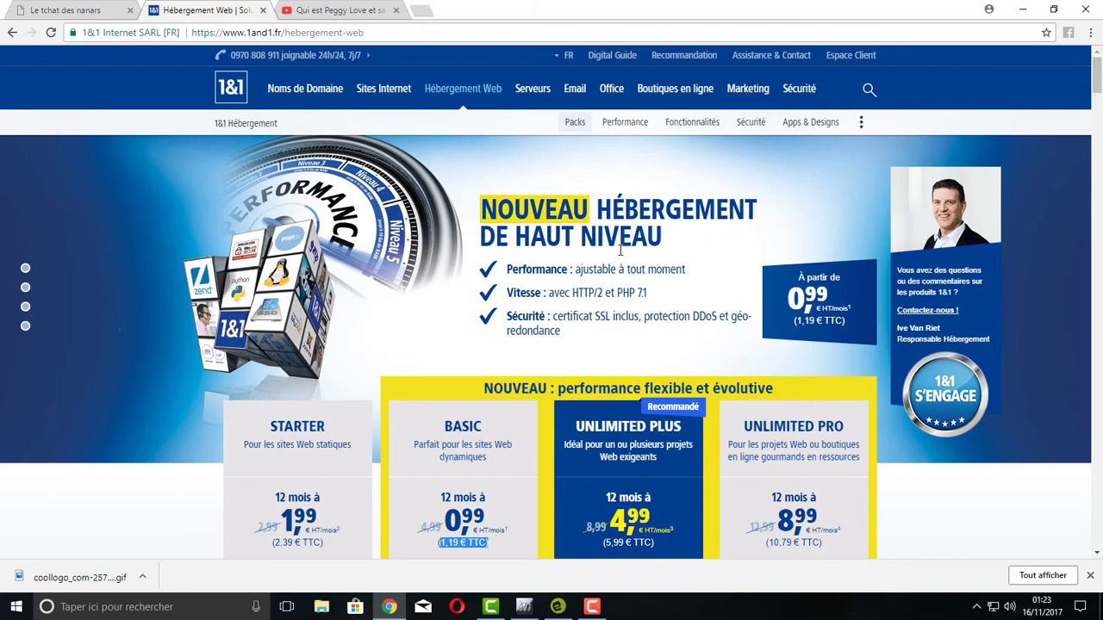
{"action": "scroll", "coordinate": [611, 267], "scroll_direction": "down", "scroll_amount": 1}
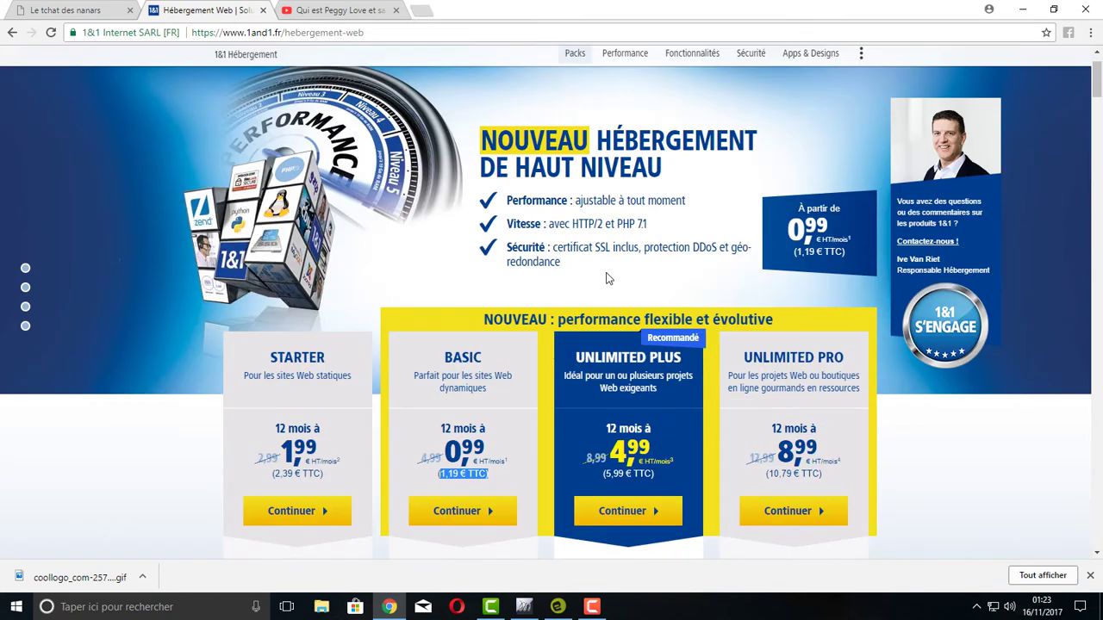
{"action": "scroll", "coordinate": [514, 286], "scroll_direction": "down", "scroll_amount": 2}
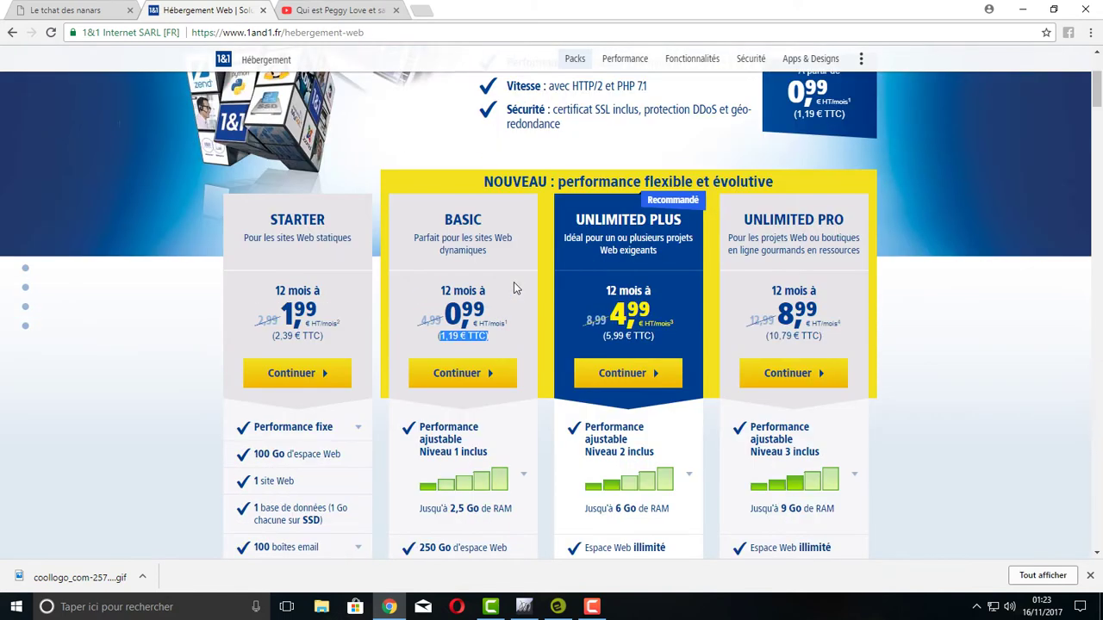
{"action": "scroll", "coordinate": [517, 286], "scroll_direction": "down", "scroll_amount": 1}
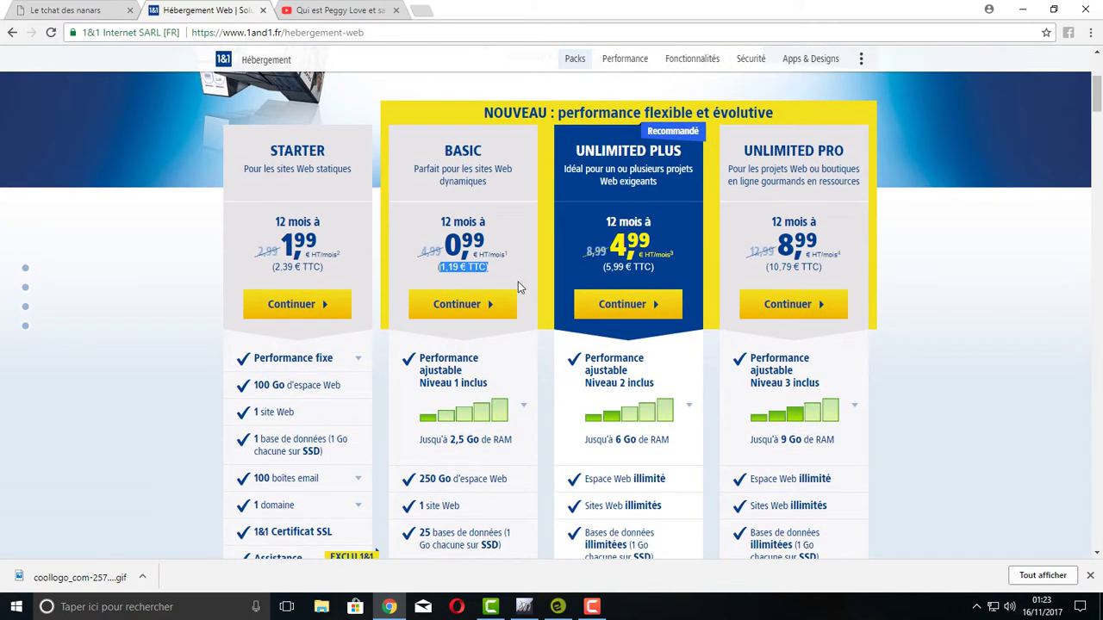
Step: Examine the Basic pack's price including tax and its list of included features
{"action": "left_click", "coordinate": [509, 277]}
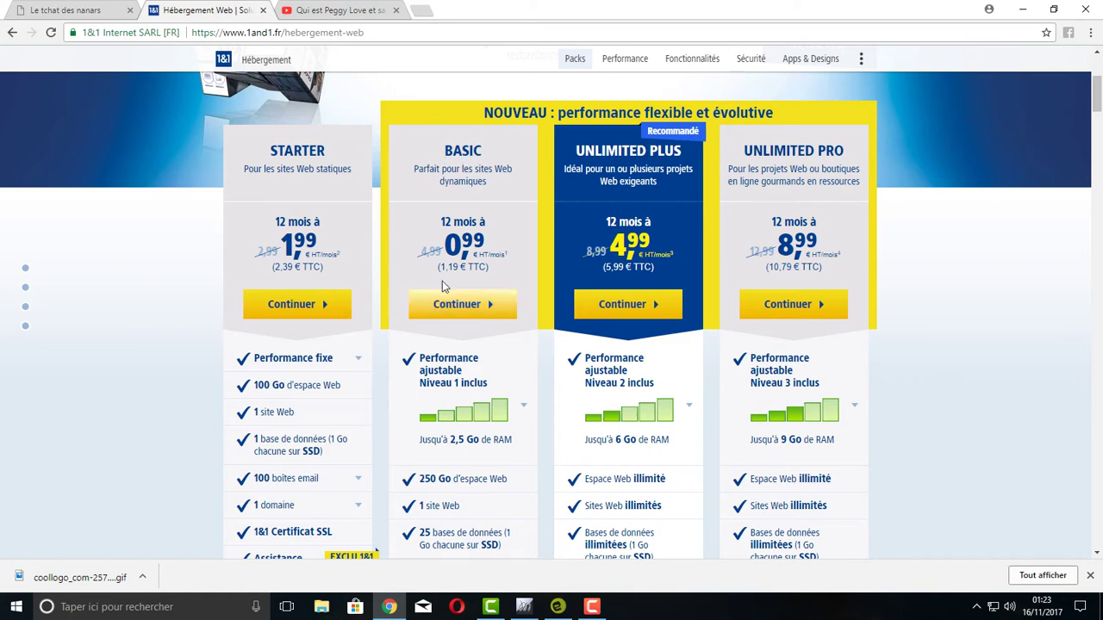
{"action": "left_click_drag", "start_coordinate": [446, 270], "coordinate": [500, 275]}
{"action": "left_click", "coordinate": [501, 276]}
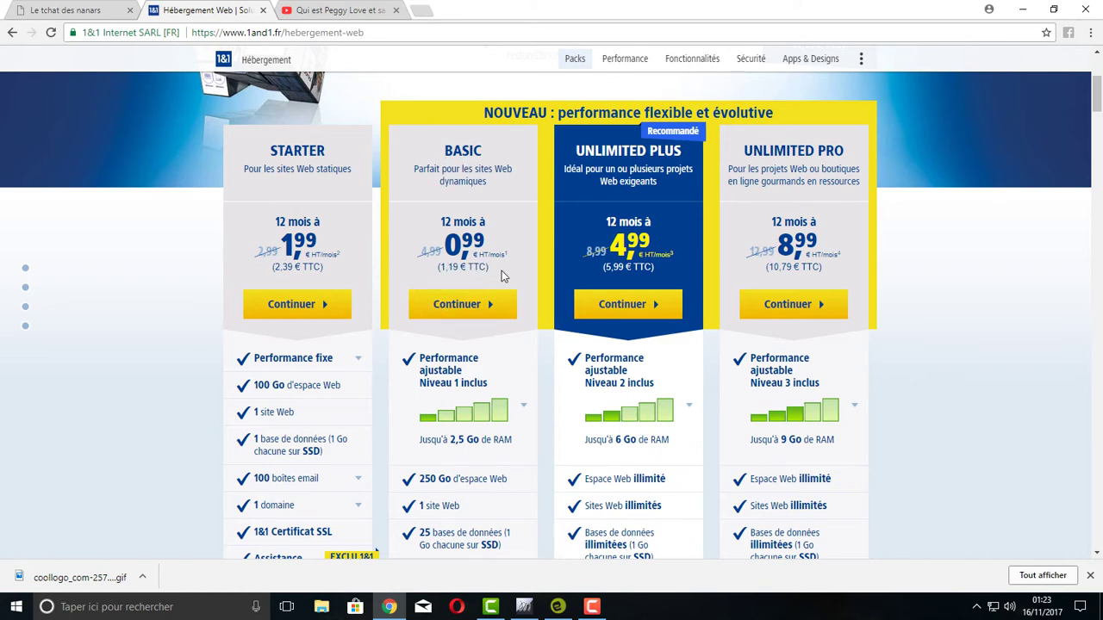
{"action": "scroll", "coordinate": [501, 275], "scroll_direction": "down", "scroll_amount": 3}
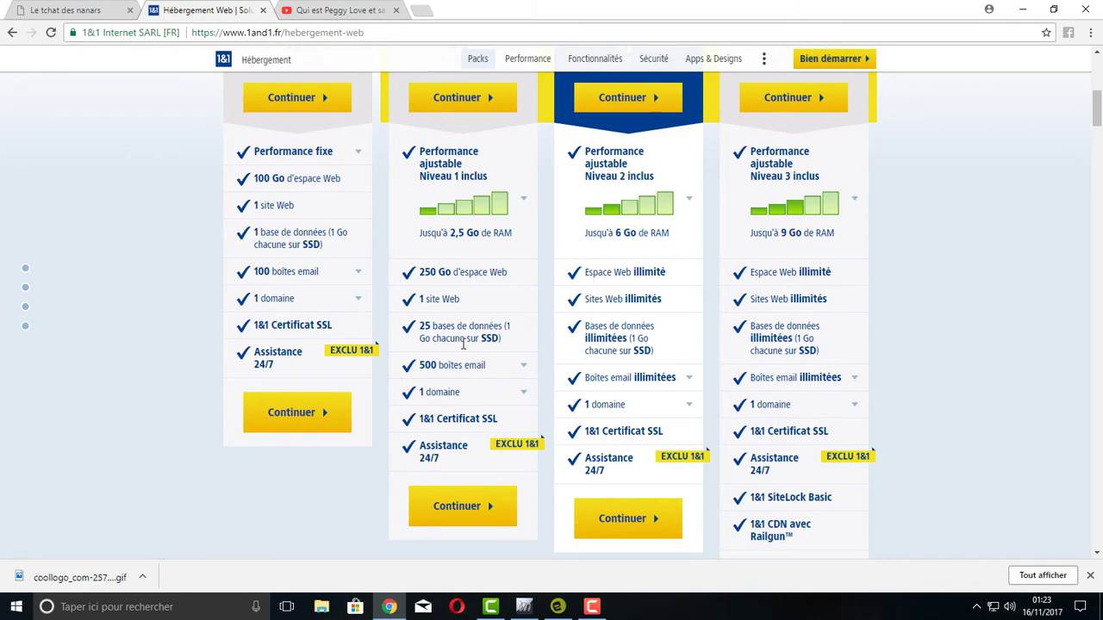
{"action": "scroll", "coordinate": [471, 347], "scroll_direction": "down", "scroll_amount": 1}
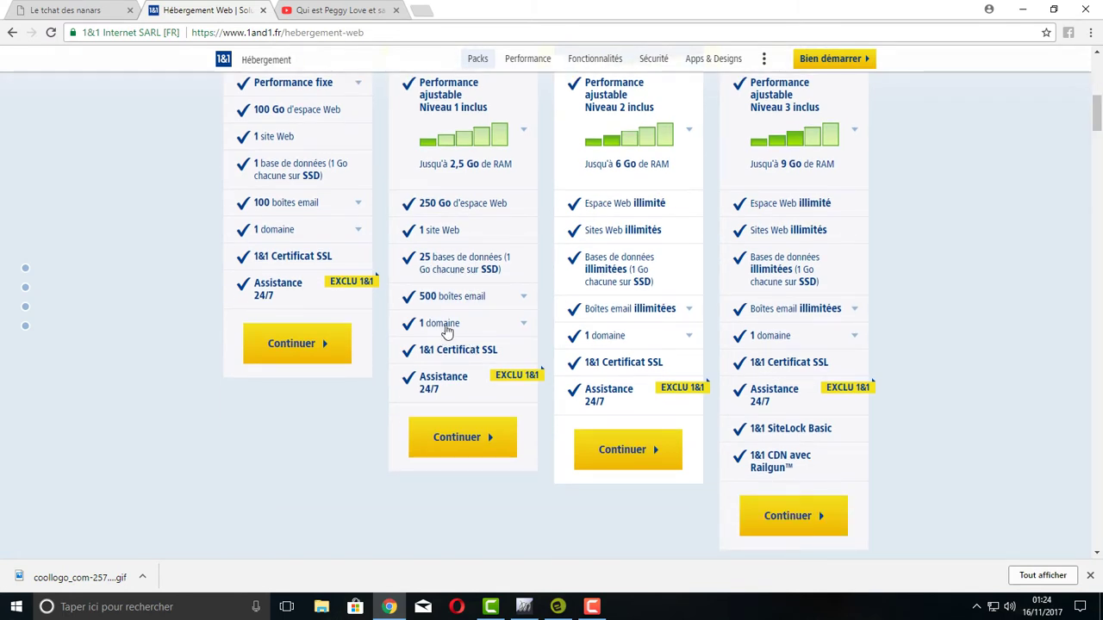
{"action": "scroll", "coordinate": [446, 332], "scroll_direction": "up", "scroll_amount": 5}
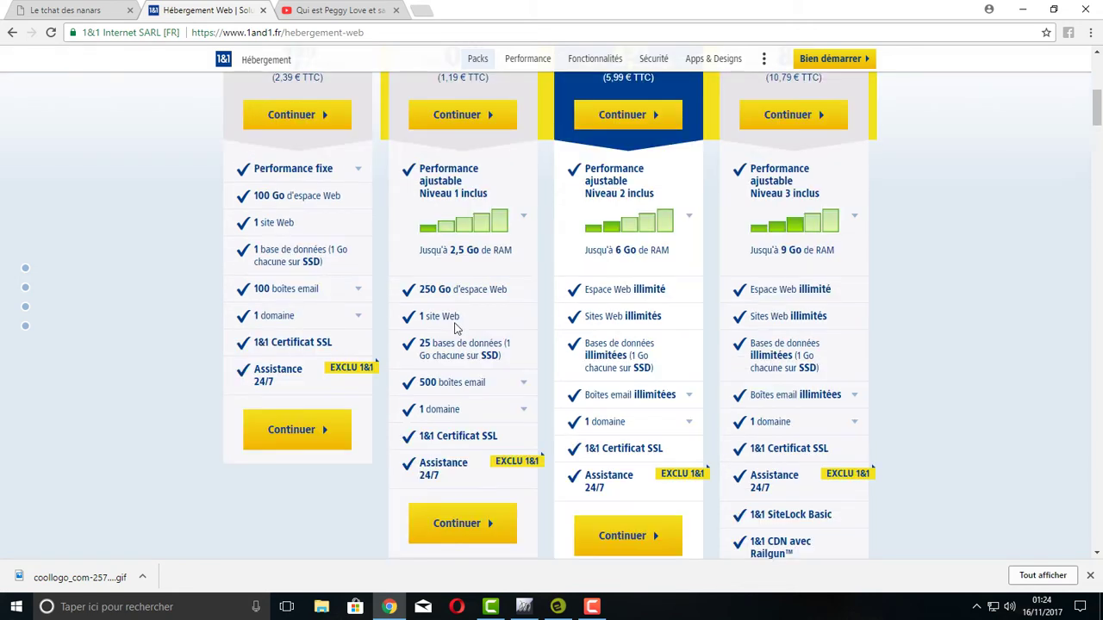
{"action": "scroll", "coordinate": [454, 332], "scroll_direction": "up", "scroll_amount": 3}
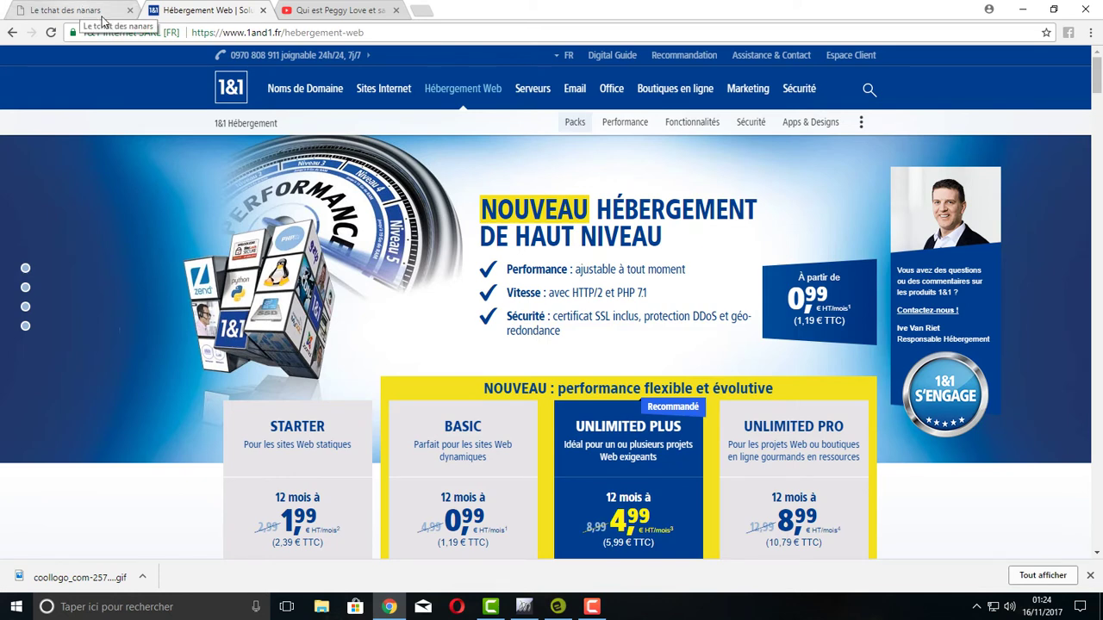
Step: Bring up the Les Nanars webradio site and open its home page (Accueil)
{"action": "left_click", "coordinate": [84, 10]}
{"action": "scroll", "coordinate": [266, 114], "scroll_direction": "up", "scroll_amount": 3}
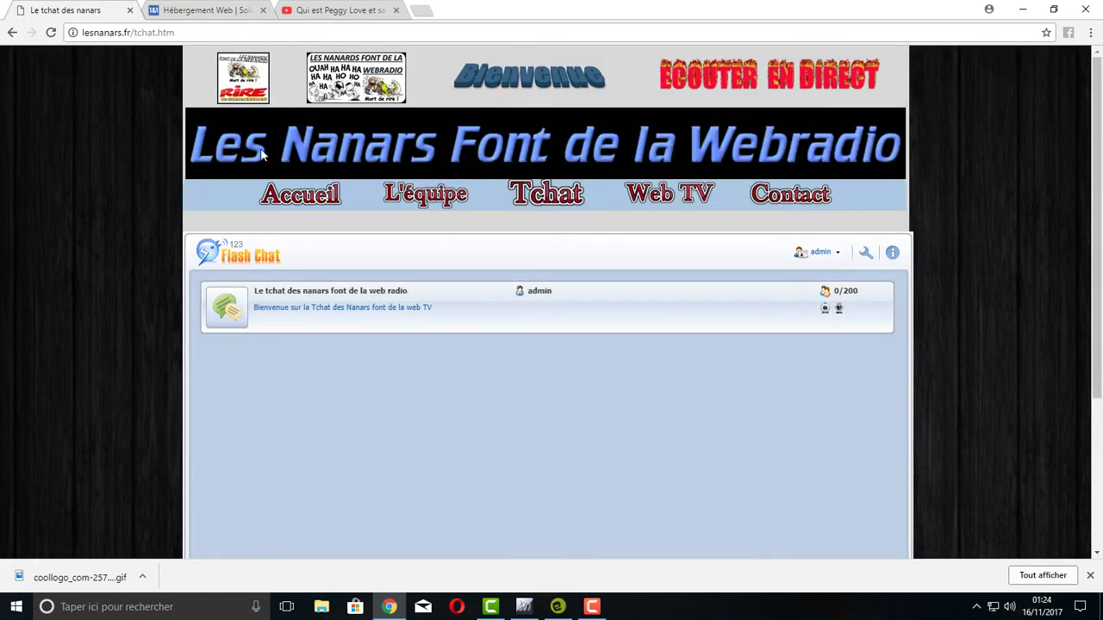
{"action": "left_click", "coordinate": [295, 199]}
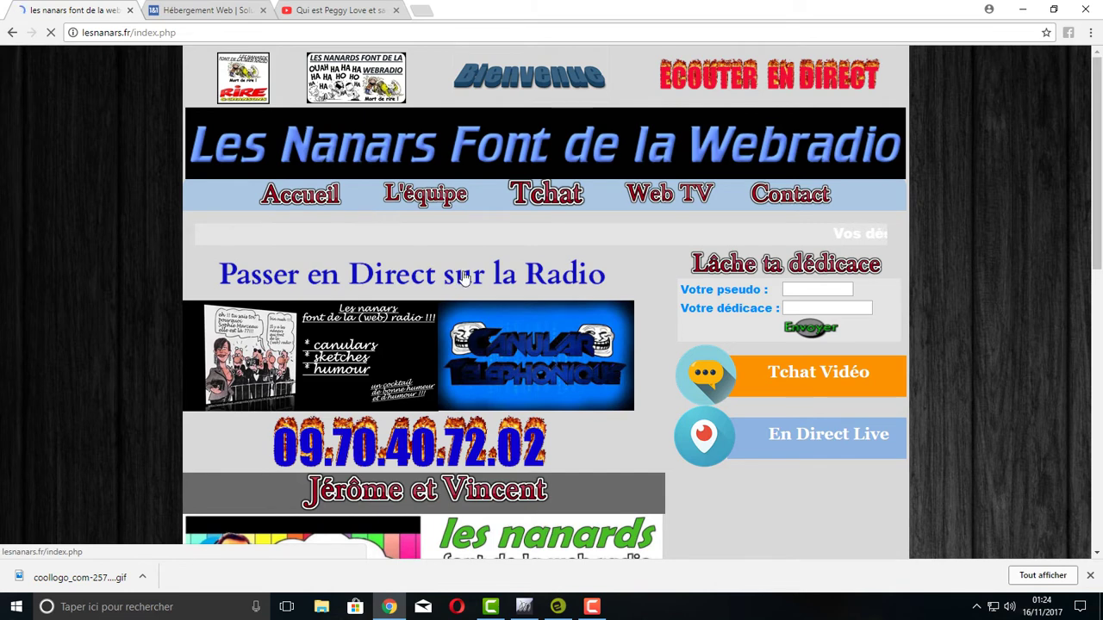
{"action": "scroll", "coordinate": [472, 272], "scroll_direction": "down", "scroll_amount": 1}
{"action": "scroll", "coordinate": [472, 273], "scroll_direction": "down", "scroll_amount": 1}
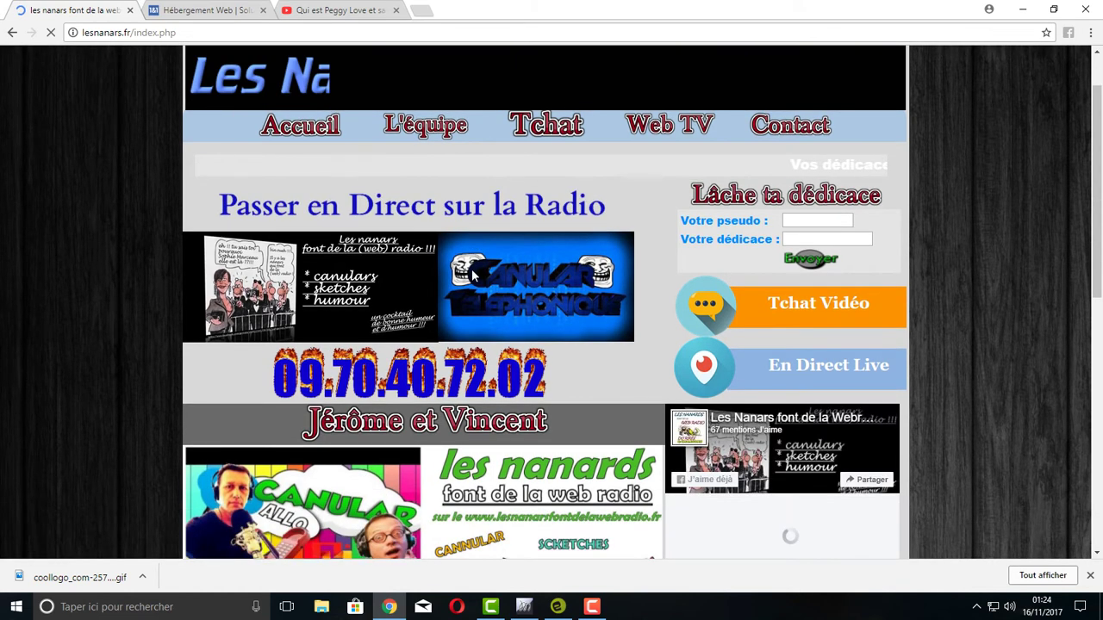
{"action": "scroll", "coordinate": [472, 274], "scroll_direction": "up", "scroll_amount": 2}
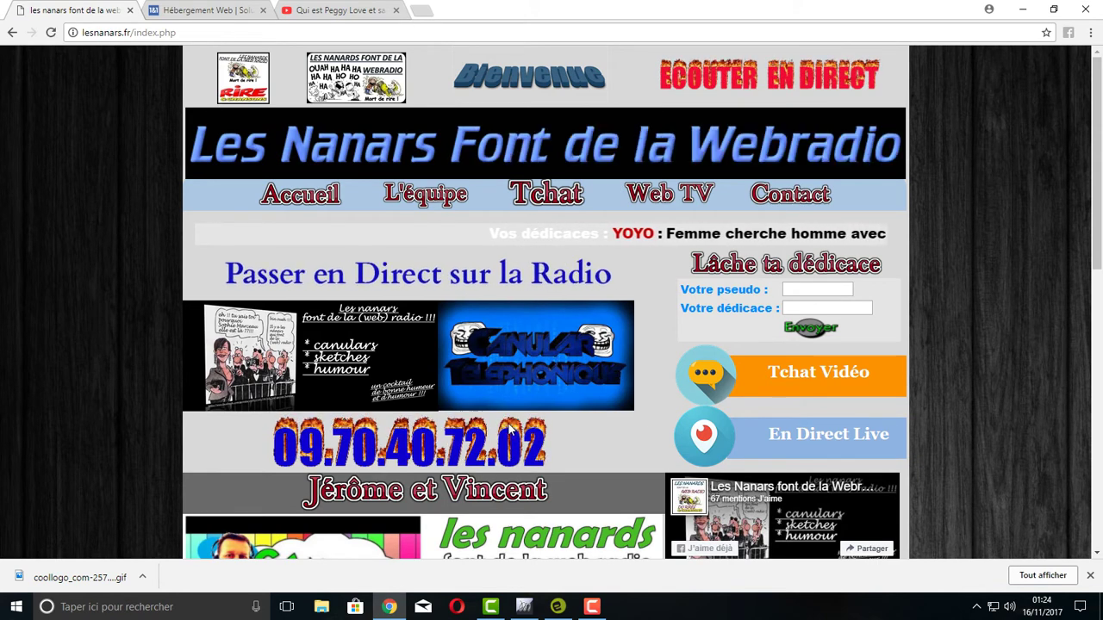
Step: Look through the home page down to the partners section and preview the second partner's YouTube channel
{"action": "scroll", "coordinate": [448, 370], "scroll_direction": "down", "scroll_amount": 2}
{"action": "scroll", "coordinate": [448, 366], "scroll_direction": "down", "scroll_amount": 3}
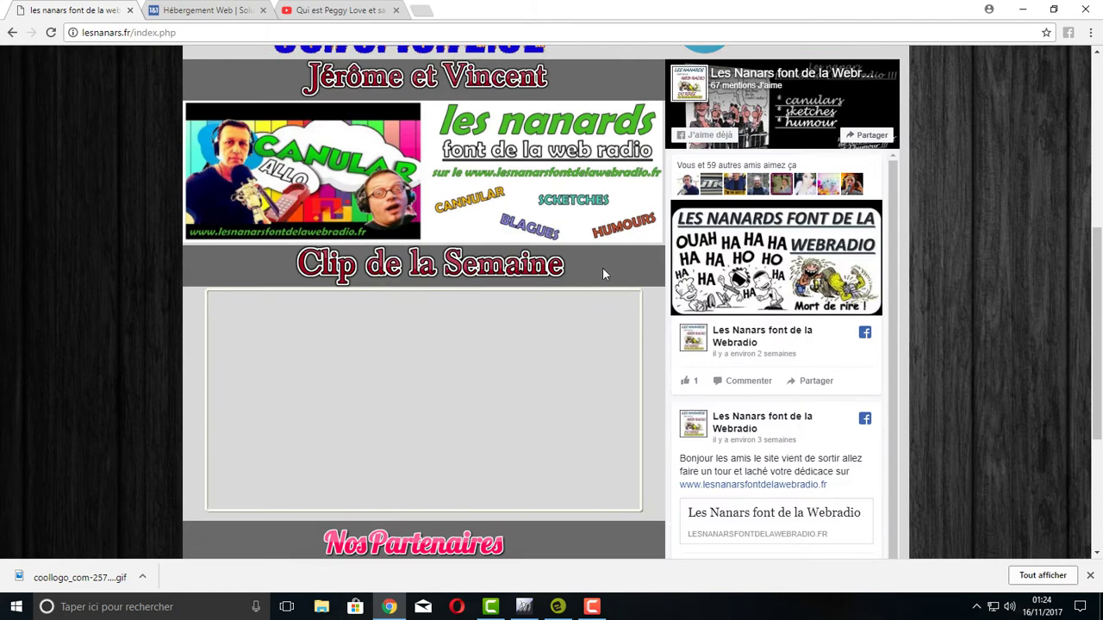
{"action": "scroll", "coordinate": [398, 354], "scroll_direction": "down", "scroll_amount": 2}
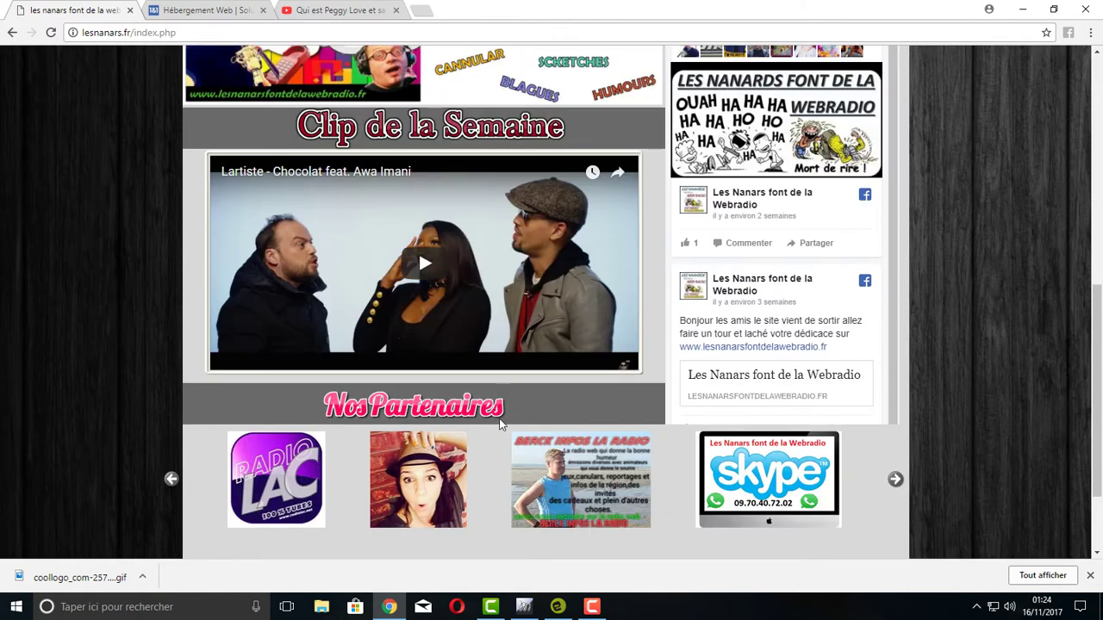
{"action": "scroll", "coordinate": [500, 423], "scroll_direction": "down", "scroll_amount": 2}
{"action": "scroll", "coordinate": [584, 313], "scroll_direction": "up", "scroll_amount": 1}
{"action": "scroll", "coordinate": [434, 331], "scroll_direction": "down", "scroll_amount": 1}
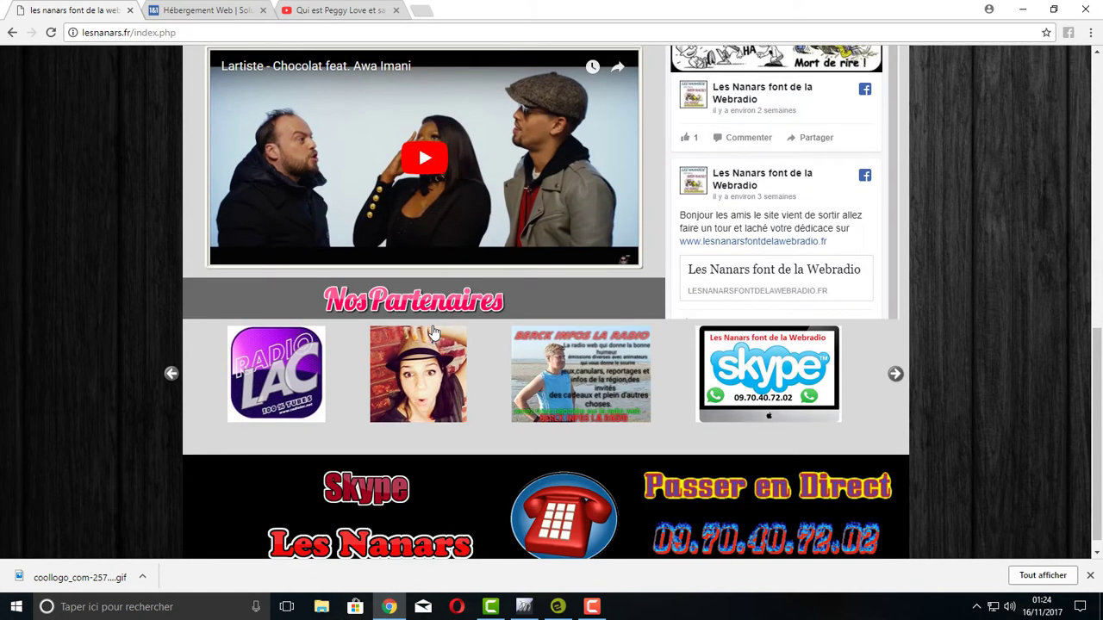
{"action": "left_click", "coordinate": [434, 369]}
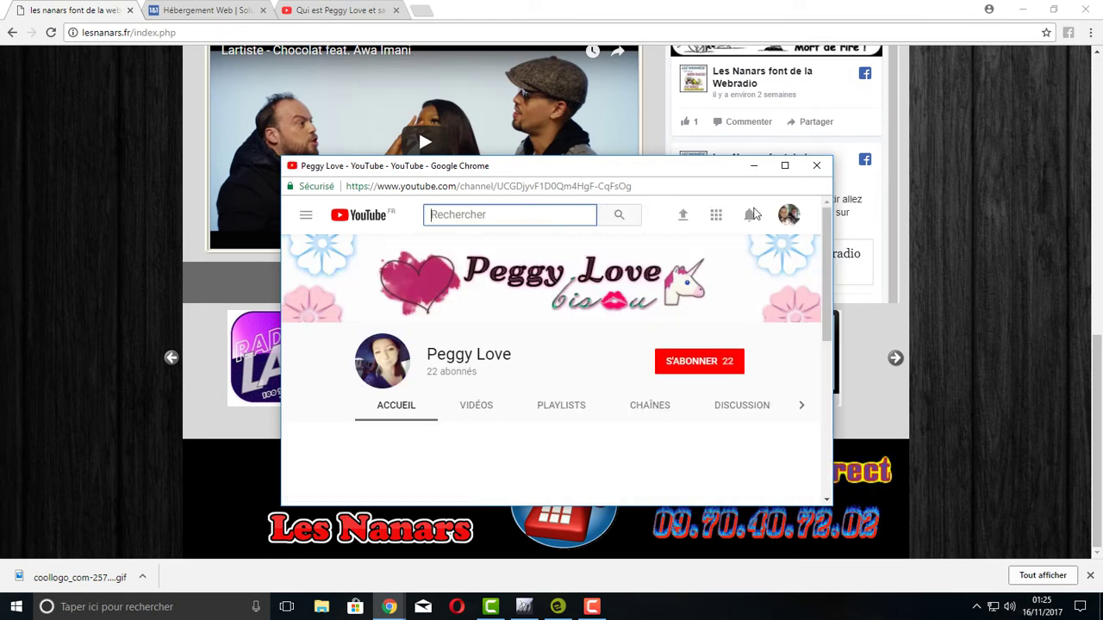
{"action": "left_click", "coordinate": [814, 166]}
Step: Return to the home page's dedication form and check its pseudo and dedication fields
{"action": "scroll", "coordinate": [583, 299], "scroll_direction": "up", "scroll_amount": 3}
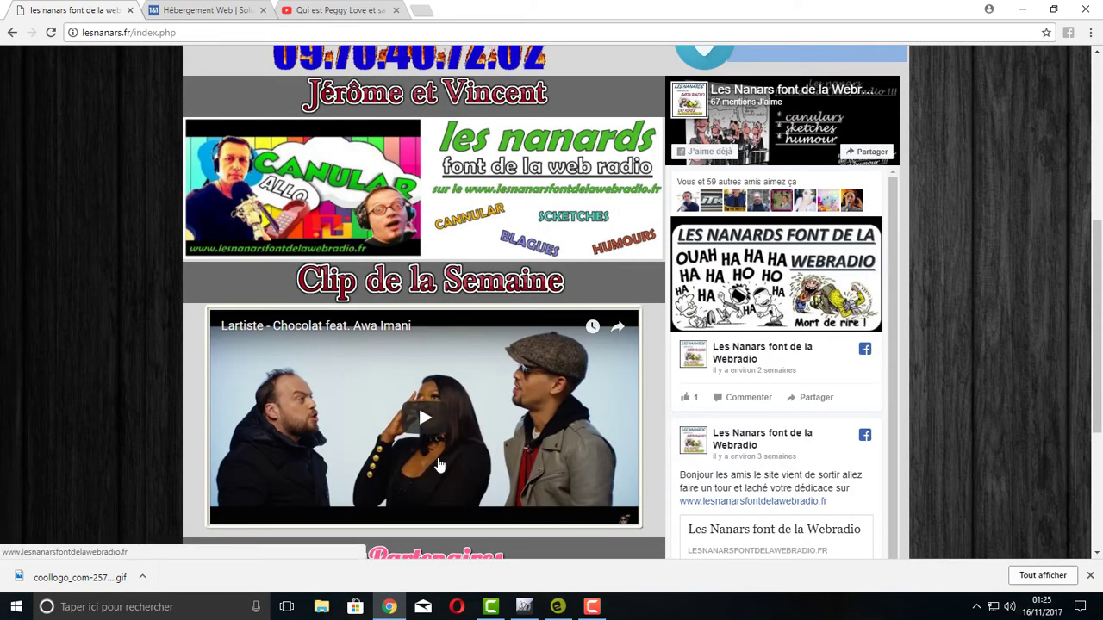
{"action": "scroll", "coordinate": [873, 321], "scroll_direction": "up", "scroll_amount": 2}
{"action": "scroll", "coordinate": [873, 321], "scroll_direction": "up", "scroll_amount": 2}
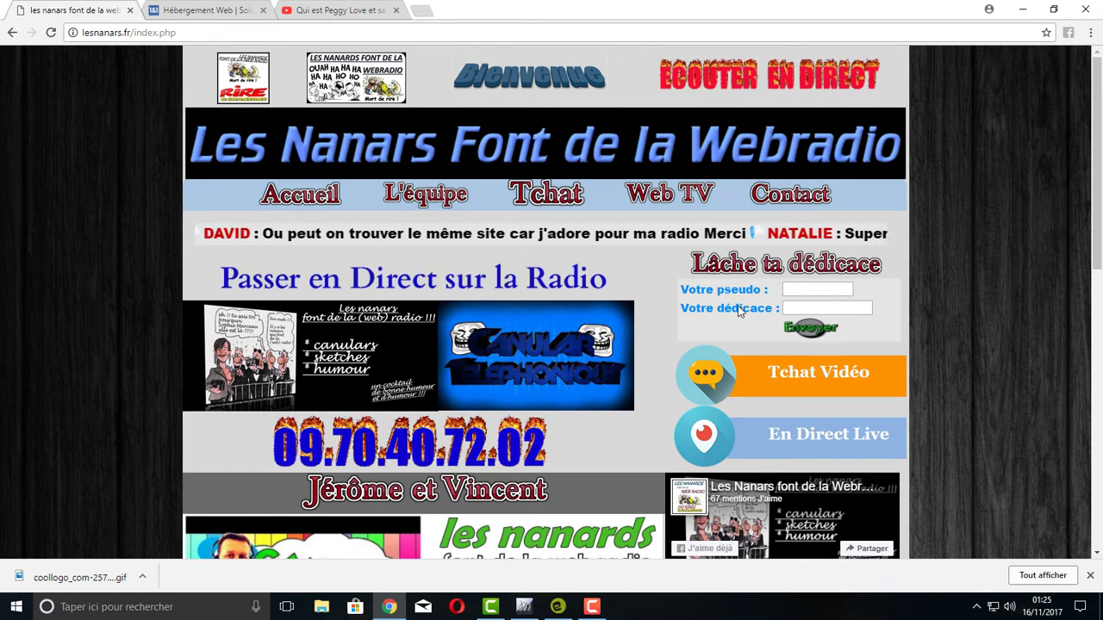
{"action": "left_click", "coordinate": [814, 291]}
{"action": "left_click", "coordinate": [834, 308]}
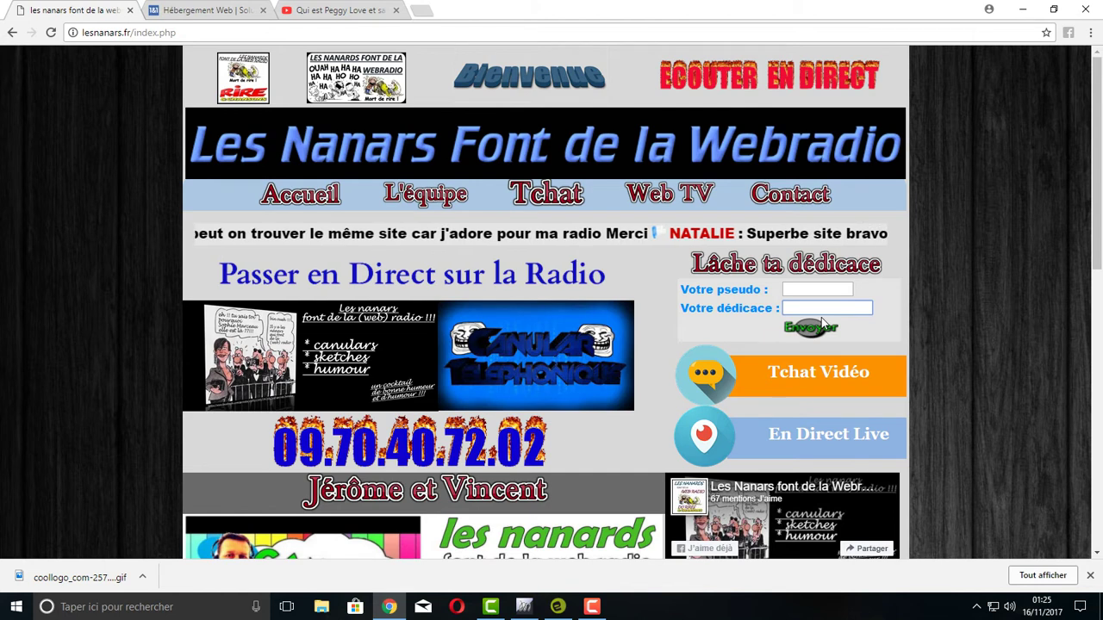
Step: View the webradio site's Tchat page and its Web TV page
{"action": "left_click", "coordinate": [560, 196]}
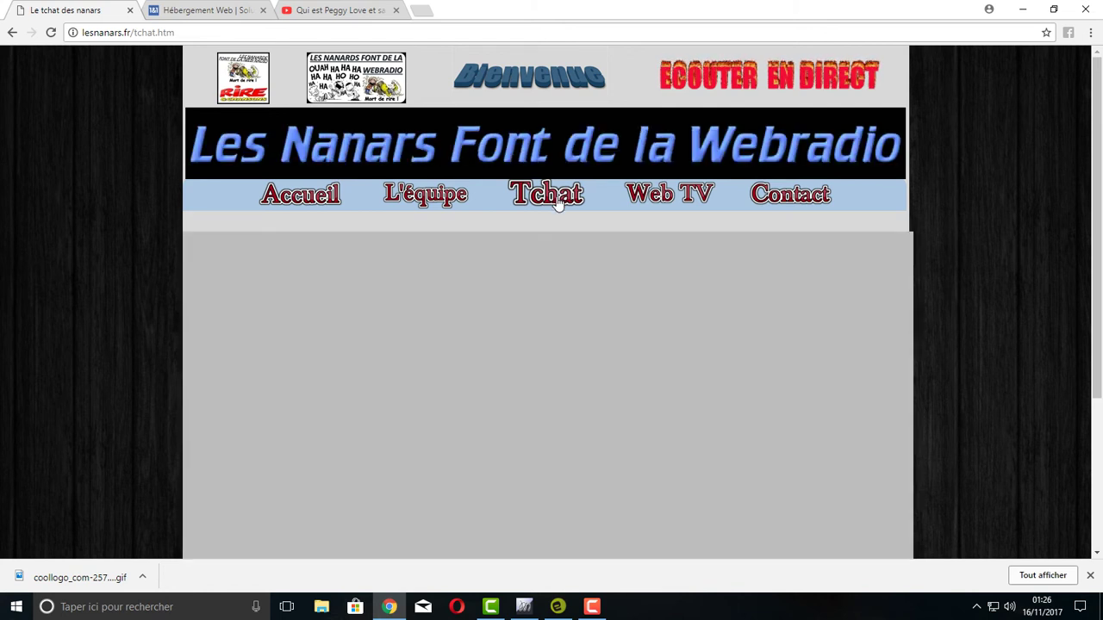
{"action": "scroll", "coordinate": [558, 205], "scroll_direction": "down", "scroll_amount": 1}
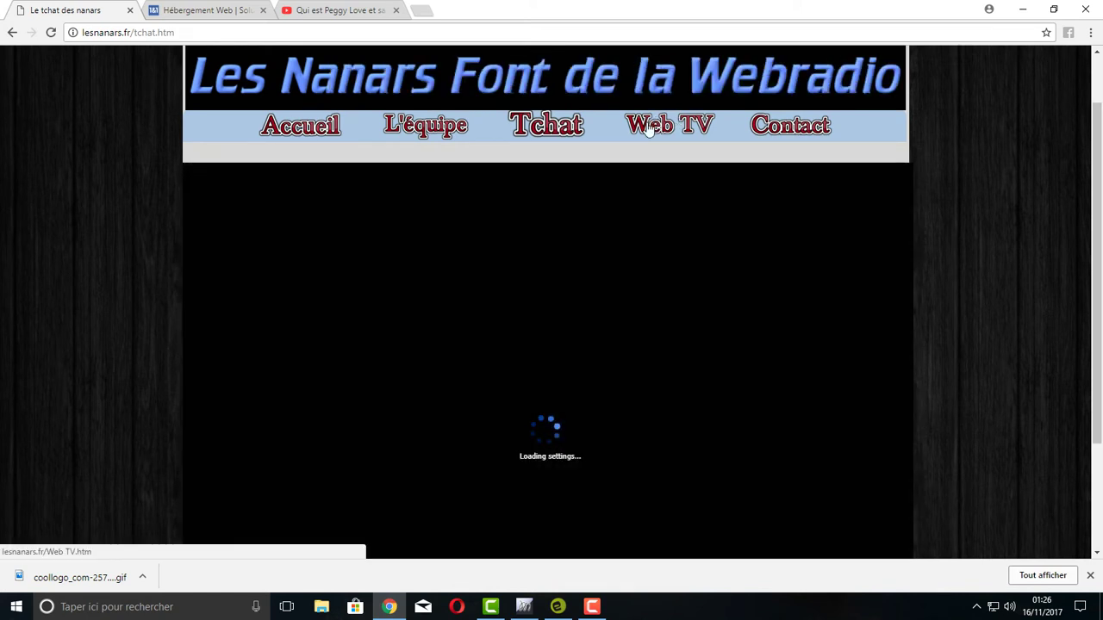
{"action": "left_click", "coordinate": [678, 127]}
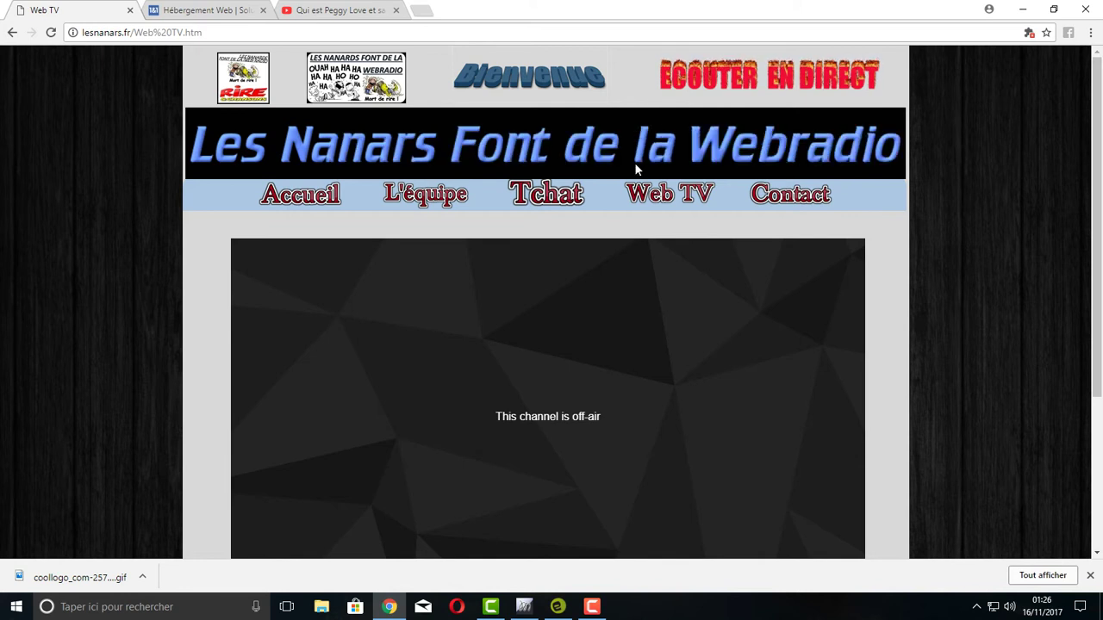
{"action": "scroll", "coordinate": [620, 327], "scroll_direction": "down", "scroll_amount": 1}
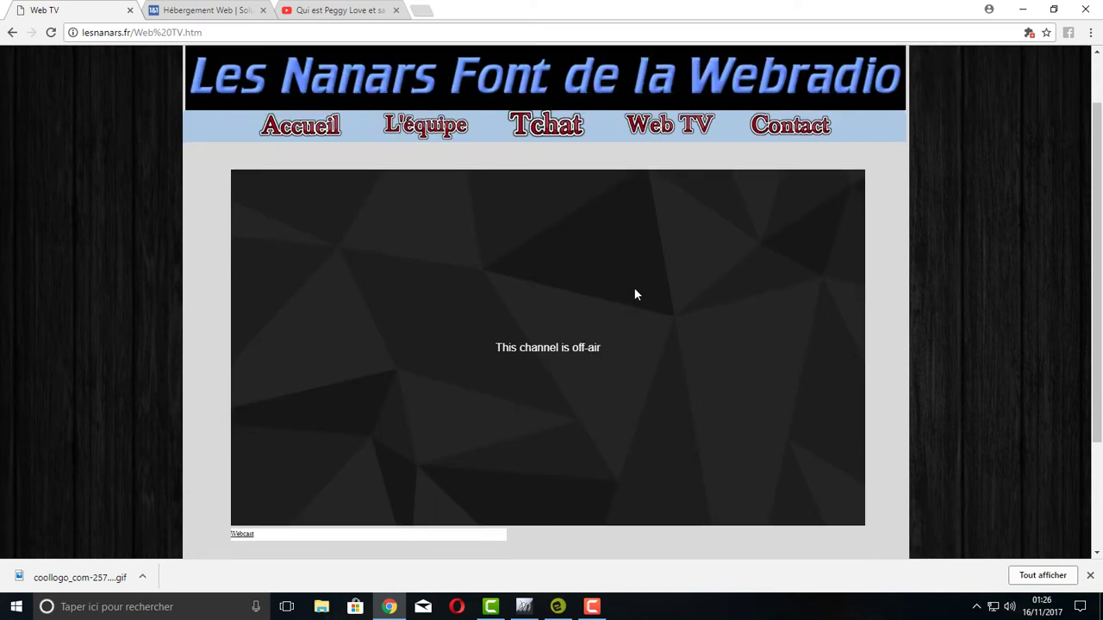
{"action": "scroll", "coordinate": [635, 288], "scroll_direction": "up", "scroll_amount": 1}
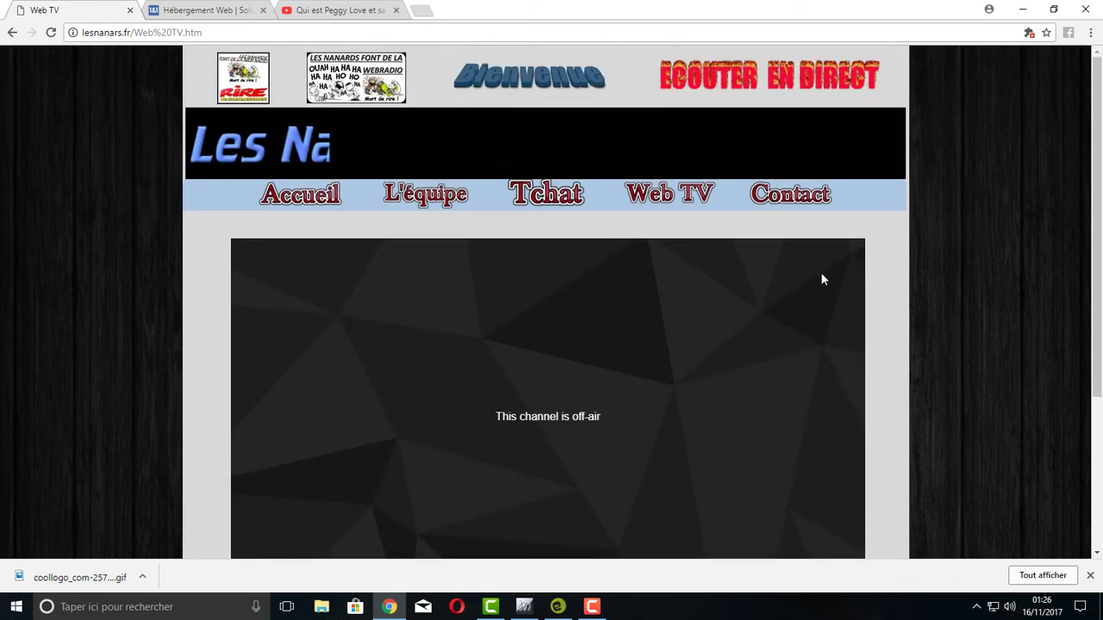
Step: Open the site's Contact page and examine its message form
{"action": "left_click", "coordinate": [798, 200]}
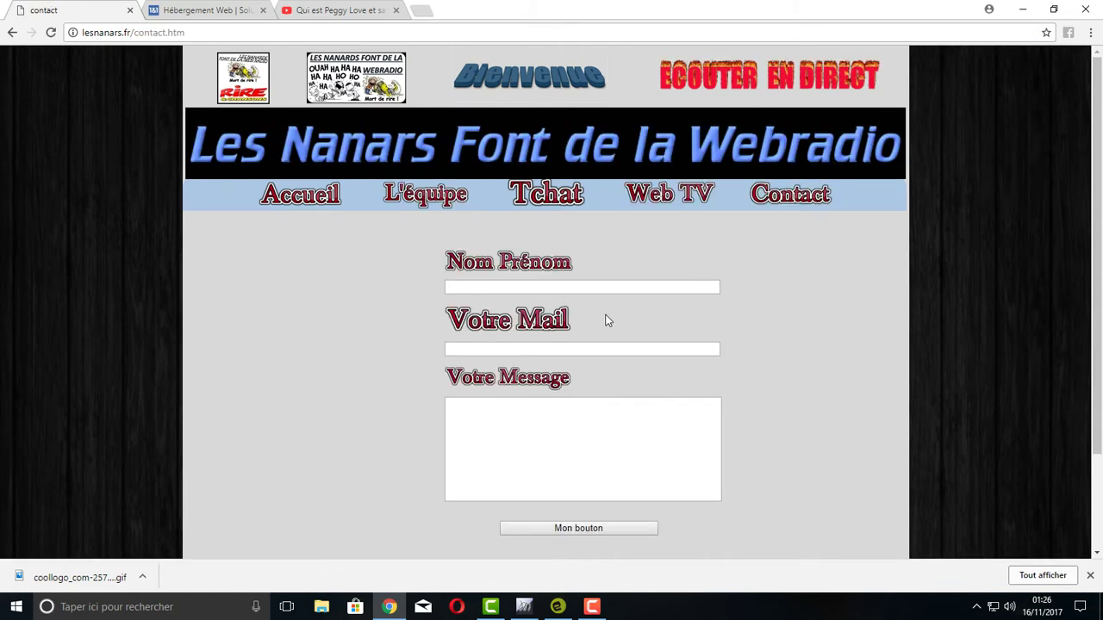
{"action": "scroll", "coordinate": [538, 377], "scroll_direction": "down", "scroll_amount": 1}
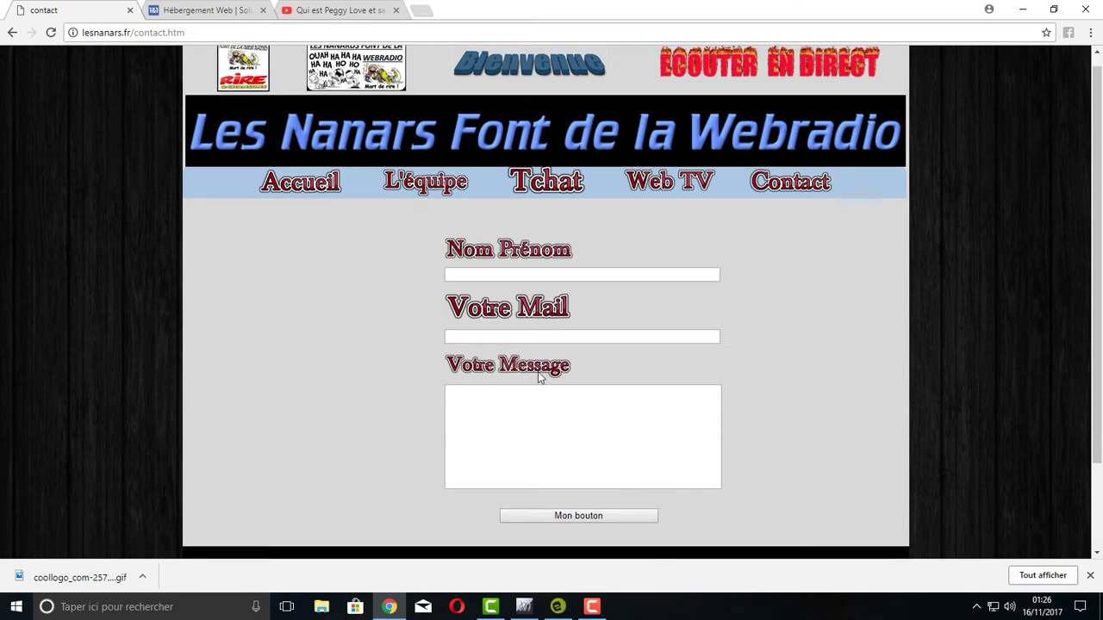
{"action": "scroll", "coordinate": [541, 362], "scroll_direction": "up", "scroll_amount": 1}
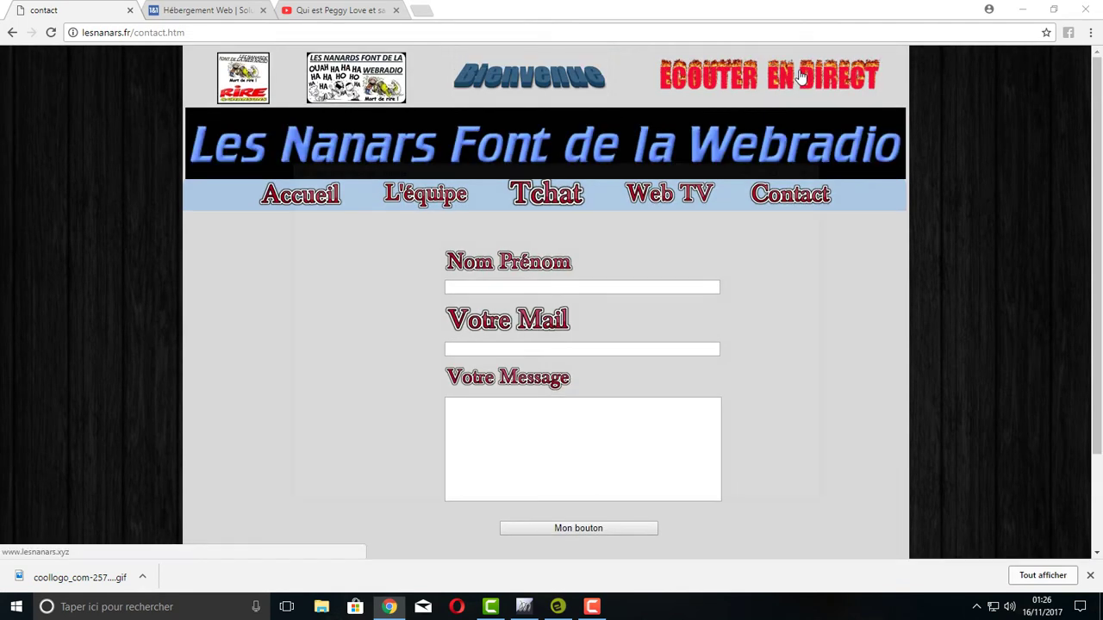
Step: Preview the live radio player from the site header, close its window, and return to the home page
{"action": "left_click", "coordinate": [801, 78]}
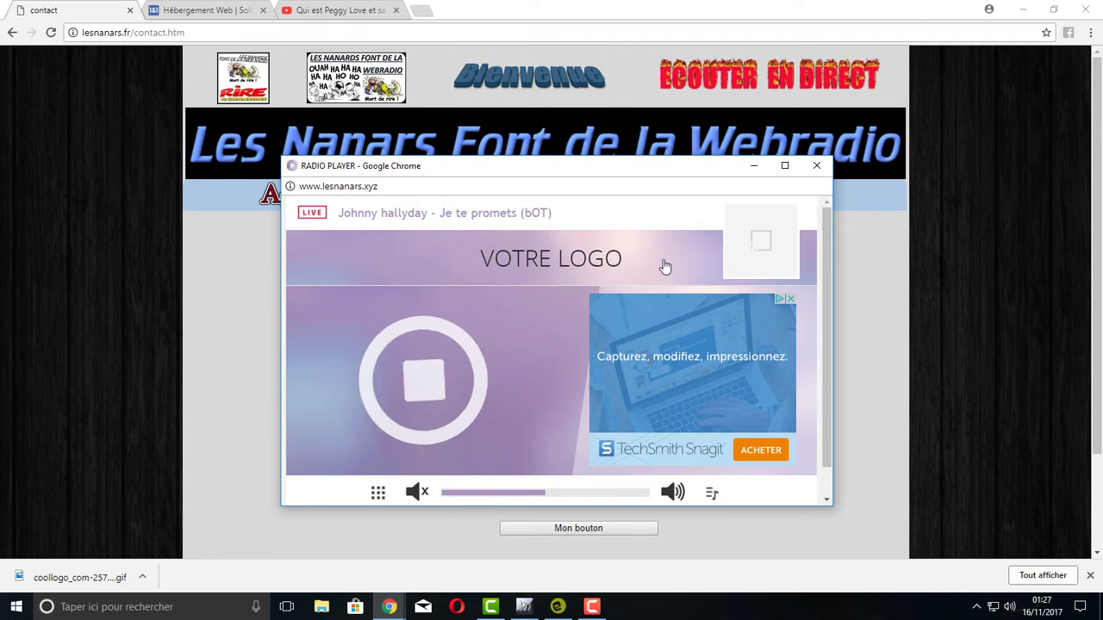
{"action": "left_click", "coordinate": [760, 171]}
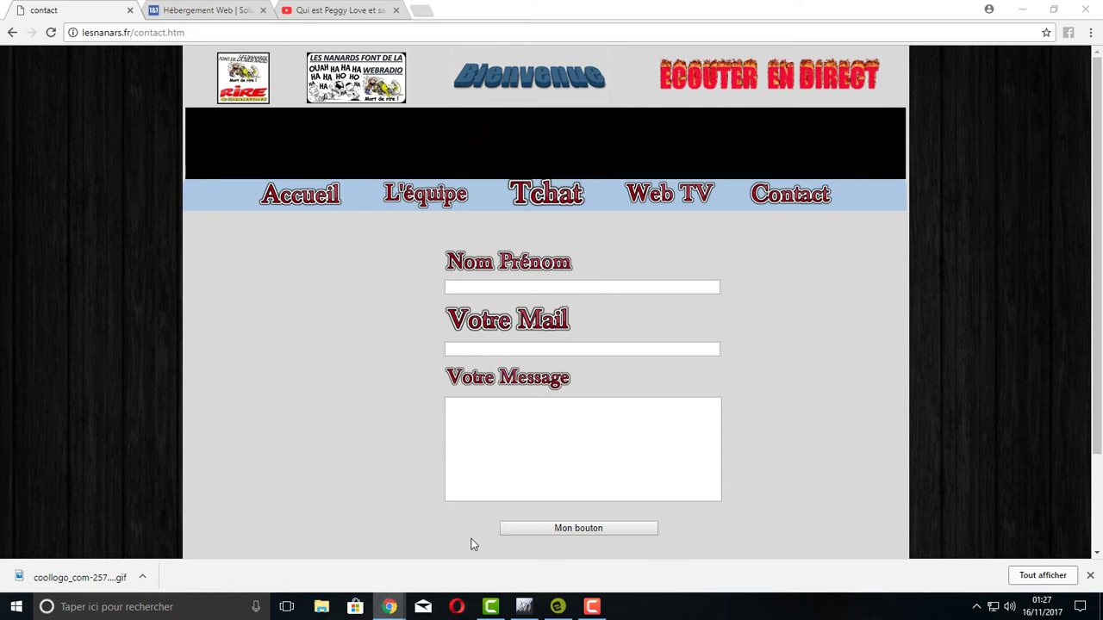
{"action": "mouse_move", "coordinate": [390, 607]}
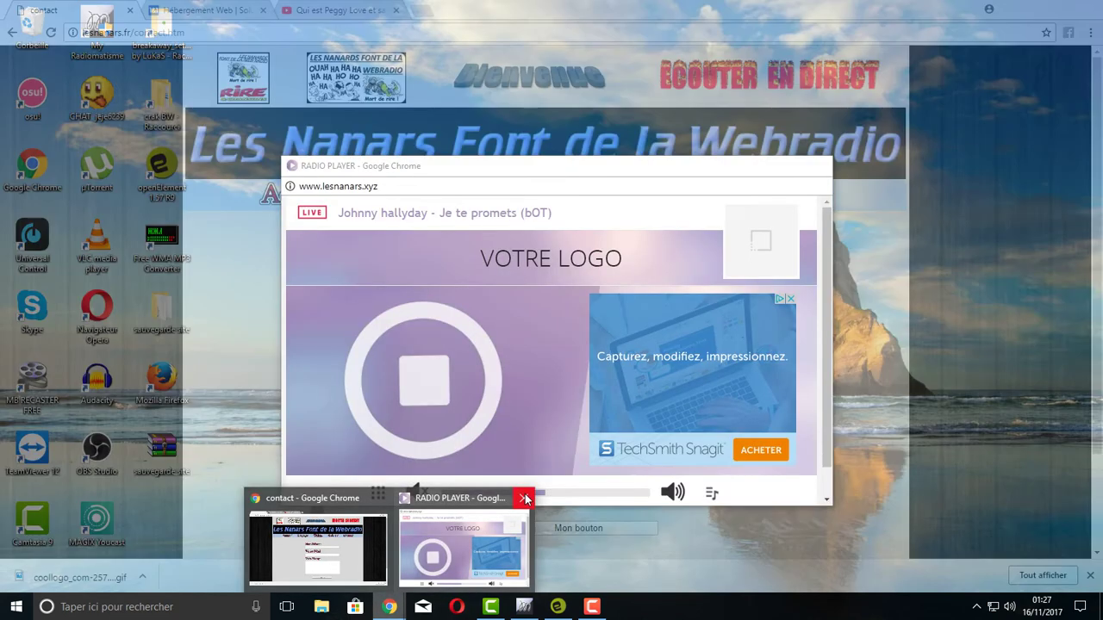
{"action": "left_click", "coordinate": [526, 498]}
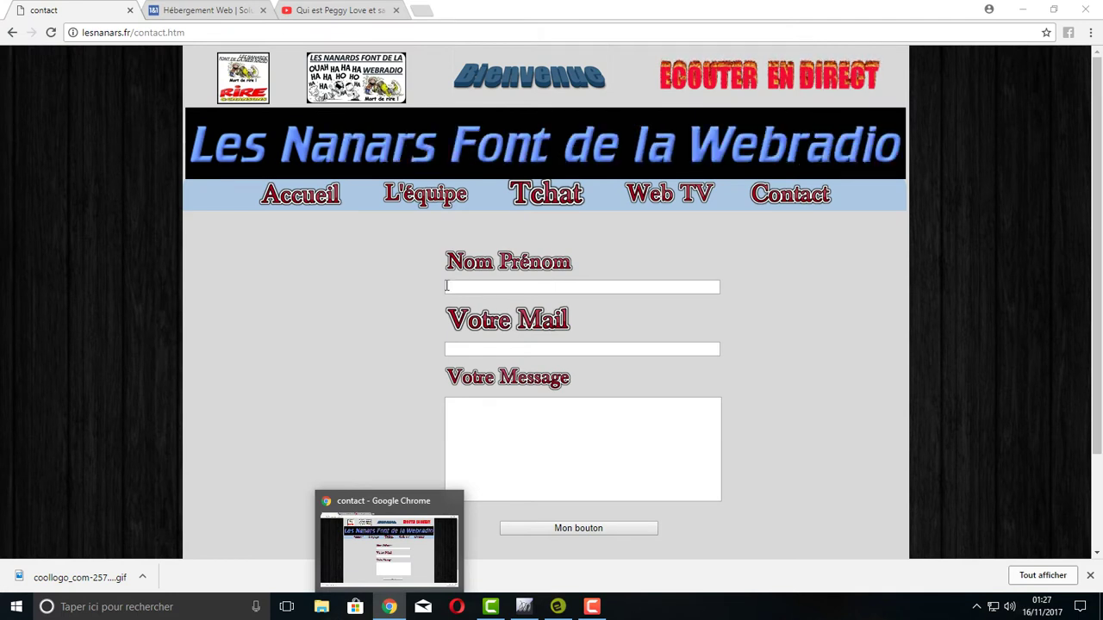
{"action": "left_click", "coordinate": [288, 196]}
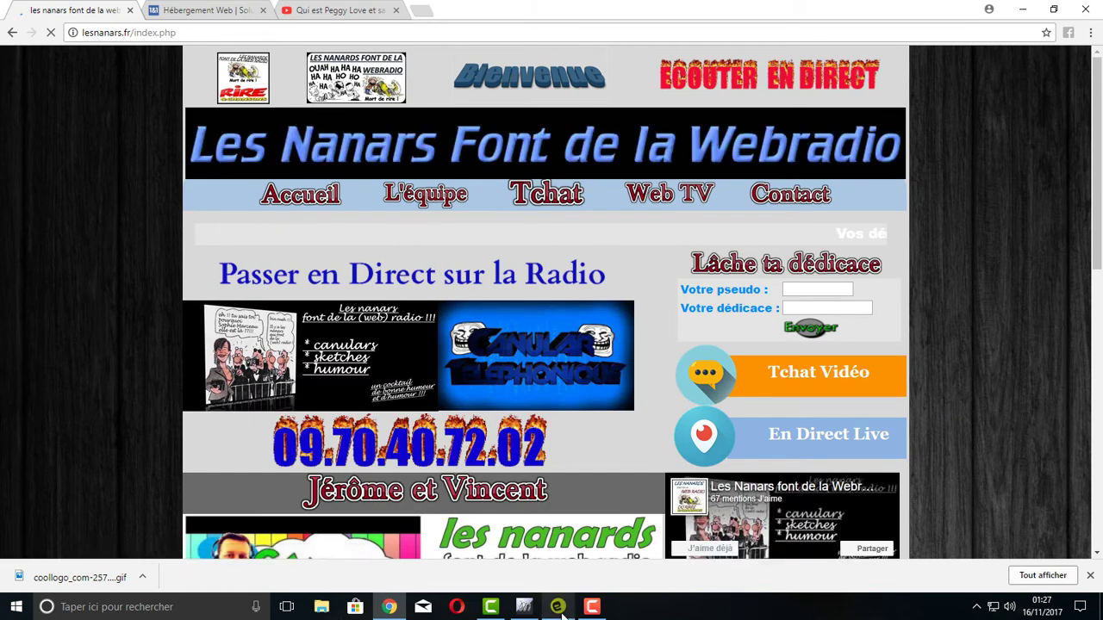
Step: Switch to openElement and examine the home page template's header, menu, content boxes and page background
{"action": "key", "text": "alt+Tab"}
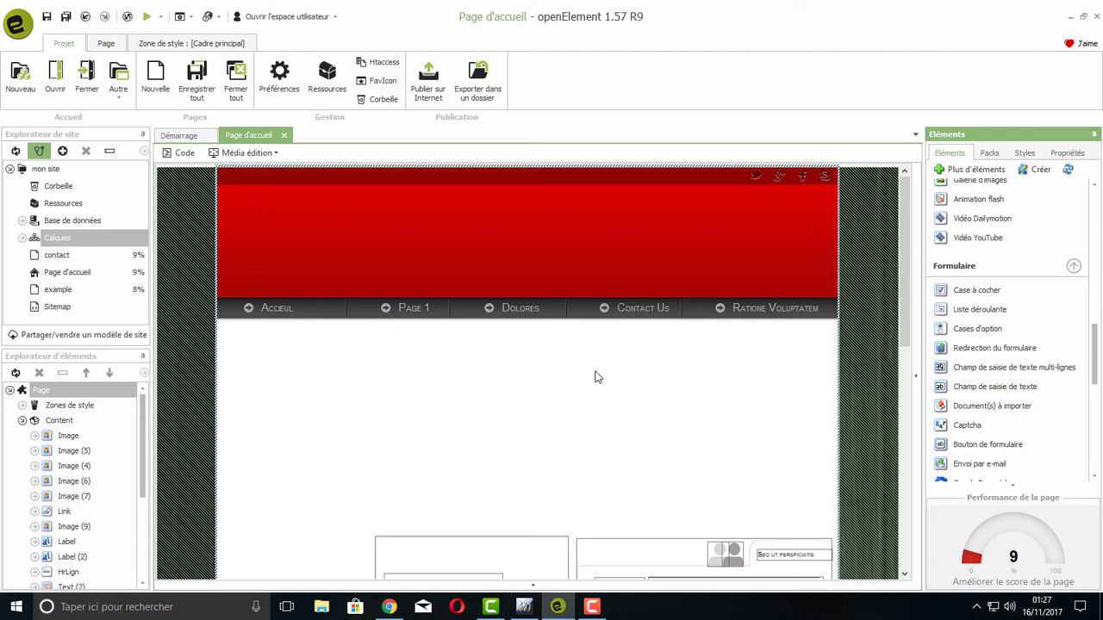
{"action": "scroll", "coordinate": [595, 377], "scroll_direction": "down", "scroll_amount": 5}
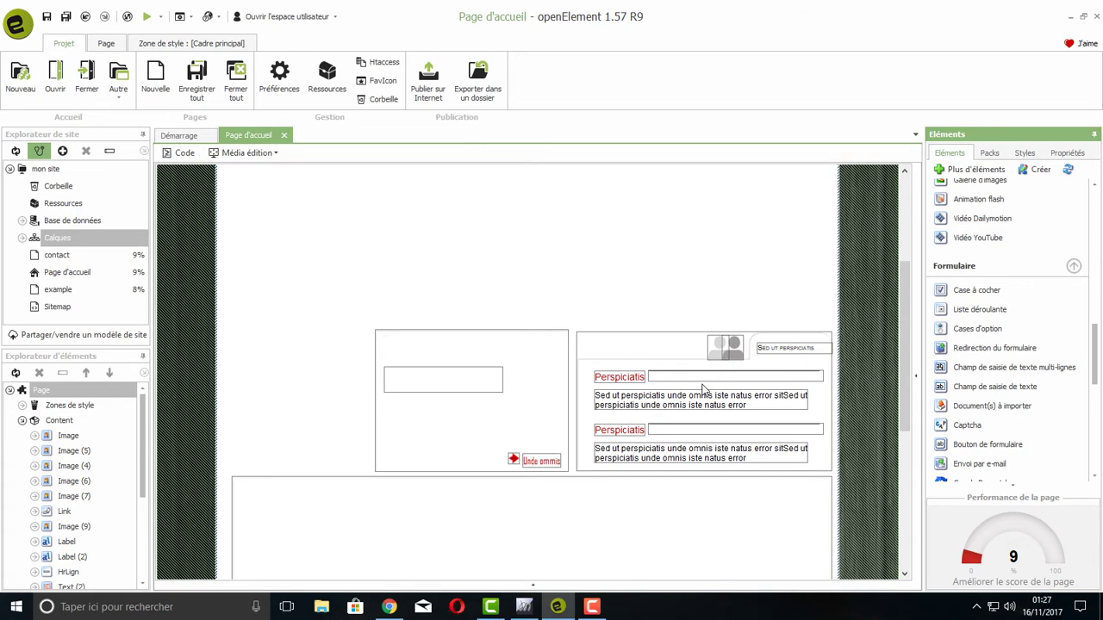
{"action": "scroll", "coordinate": [672, 382], "scroll_direction": "up", "scroll_amount": 5}
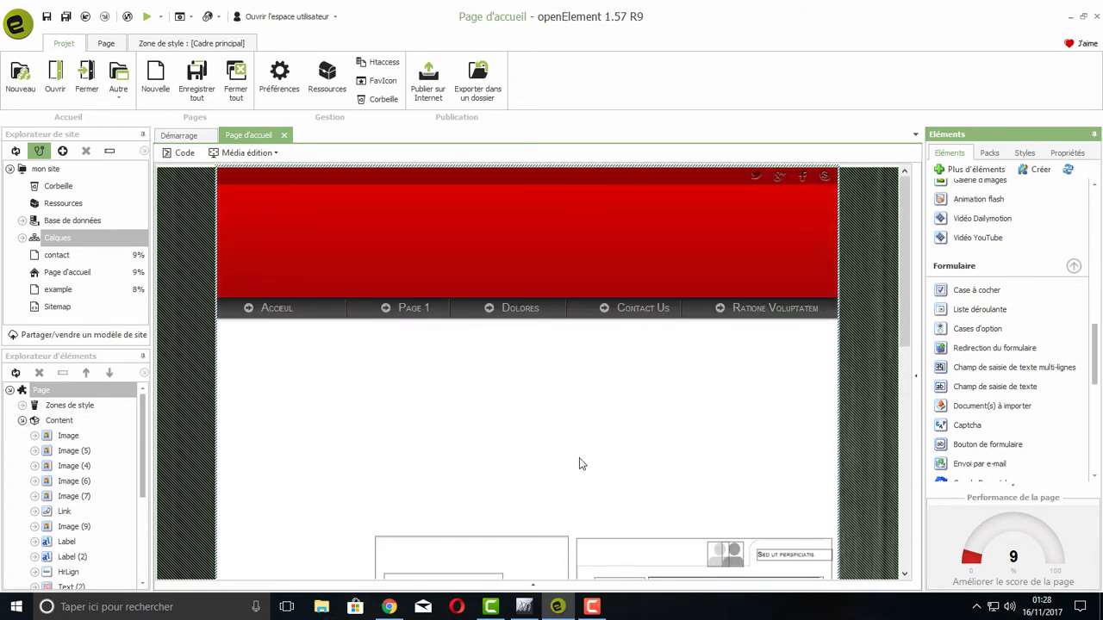
{"action": "scroll", "coordinate": [580, 463], "scroll_direction": "down", "scroll_amount": 5}
{"action": "scroll", "coordinate": [518, 406], "scroll_direction": "up", "scroll_amount": 5}
{"action": "scroll", "coordinate": [518, 406], "scroll_direction": "down", "scroll_amount": 3}
{"action": "scroll", "coordinate": [510, 417], "scroll_direction": "up", "scroll_amount": 2}
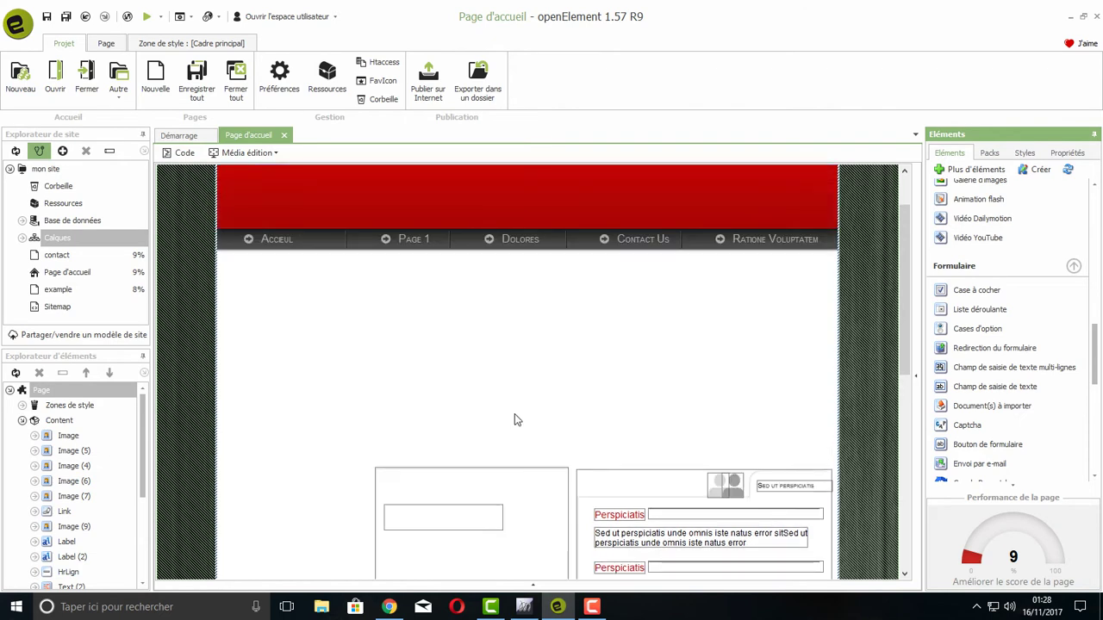
{"action": "scroll", "coordinate": [515, 419], "scroll_direction": "up", "scroll_amount": 2}
{"action": "scroll", "coordinate": [514, 417], "scroll_direction": "down", "scroll_amount": 2}
{"action": "scroll", "coordinate": [509, 413], "scroll_direction": "down", "scroll_amount": 3}
{"action": "scroll", "coordinate": [512, 396], "scroll_direction": "up", "scroll_amount": 2}
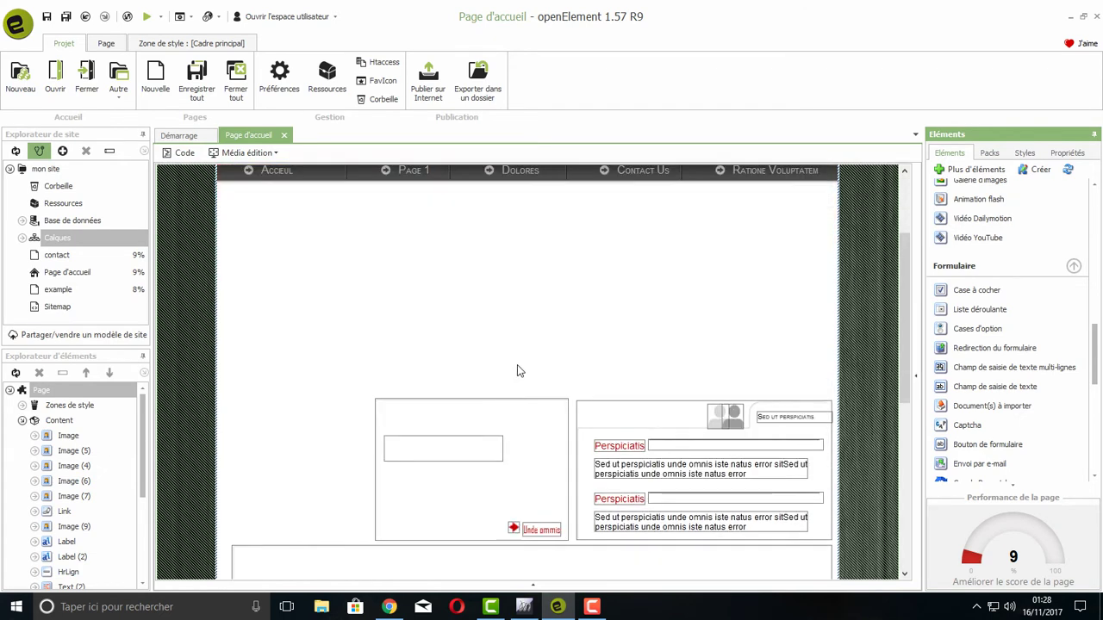
{"action": "scroll", "coordinate": [534, 354], "scroll_direction": "down", "scroll_amount": 2}
{"action": "scroll", "coordinate": [546, 345], "scroll_direction": "up", "scroll_amount": 5}
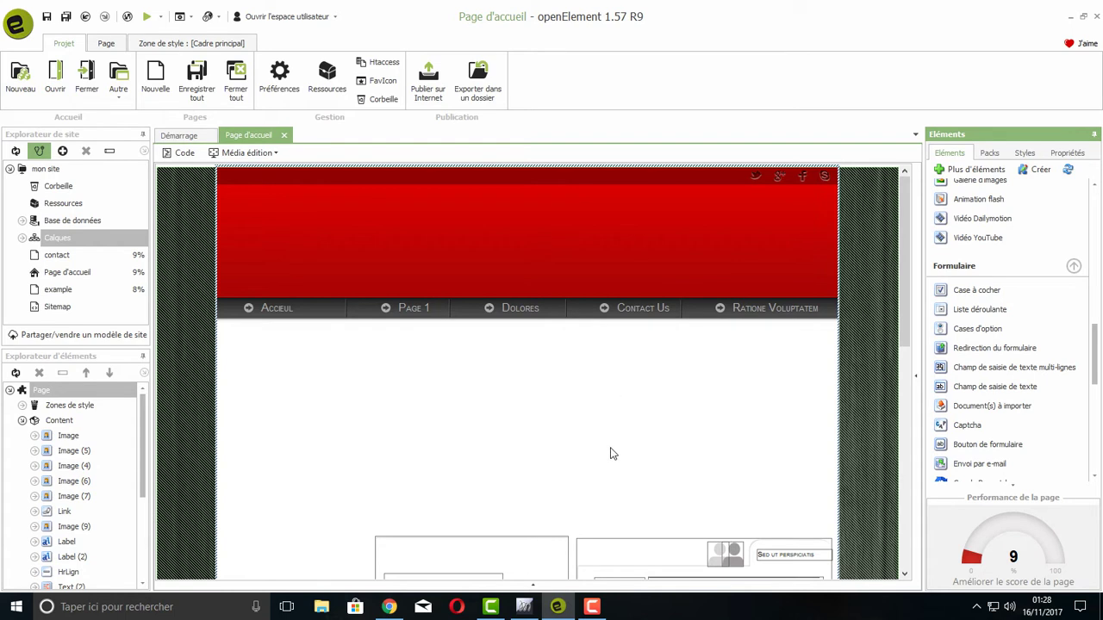
{"action": "left_click", "coordinate": [896, 387]}
{"action": "scroll", "coordinate": [896, 387], "scroll_direction": "down", "scroll_amount": 2}
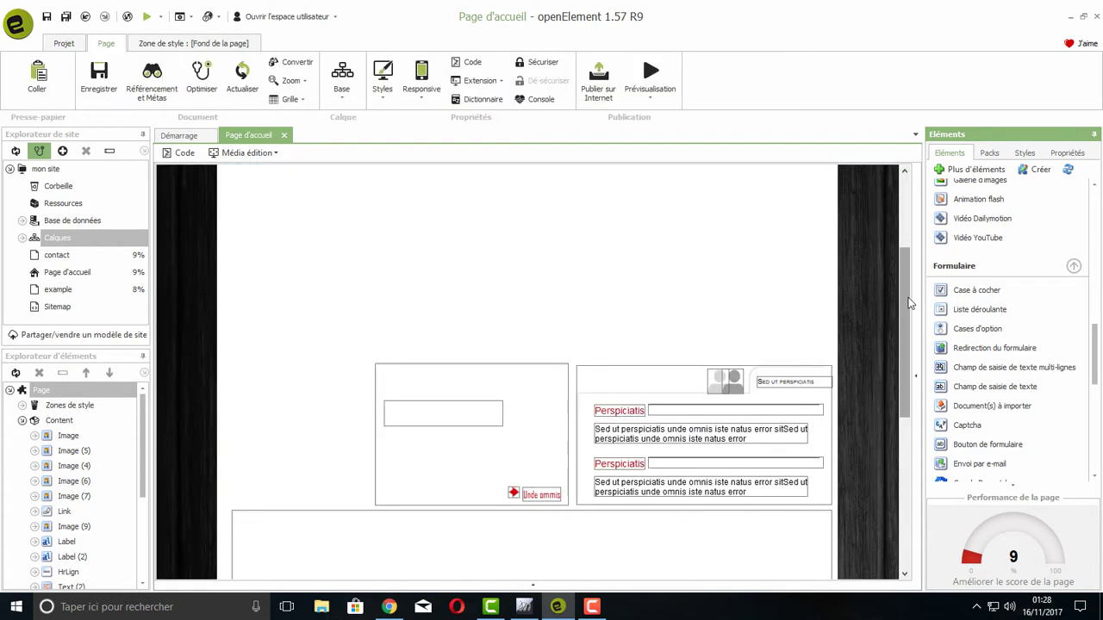
{"action": "left_click_drag", "start_coordinate": [911, 285], "coordinate": [902, 226]}
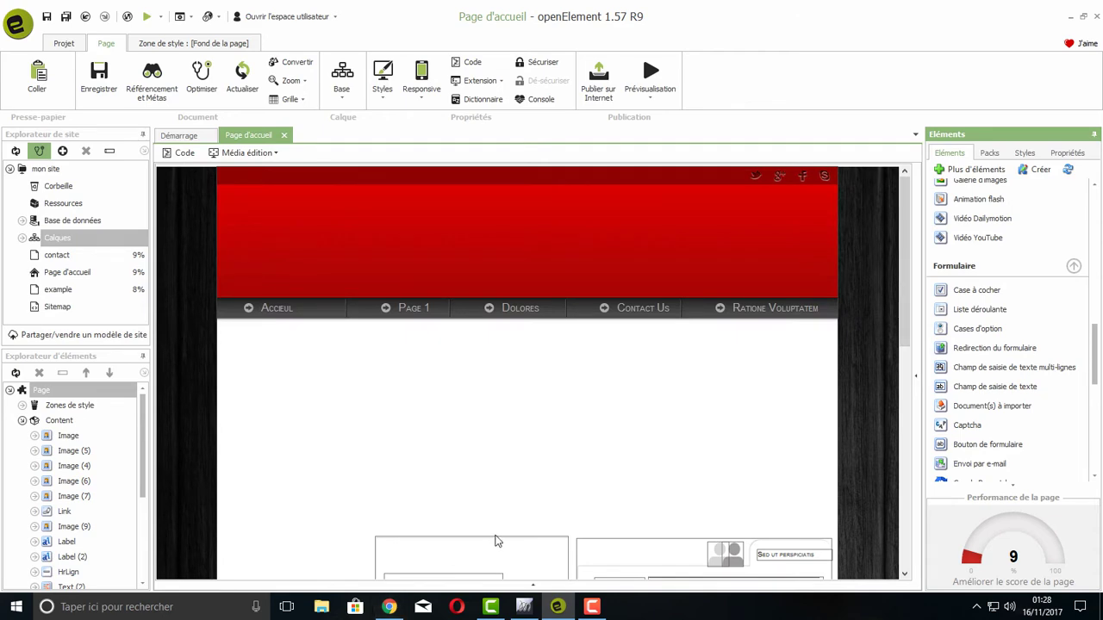
{"action": "left_click", "coordinate": [767, 440]}
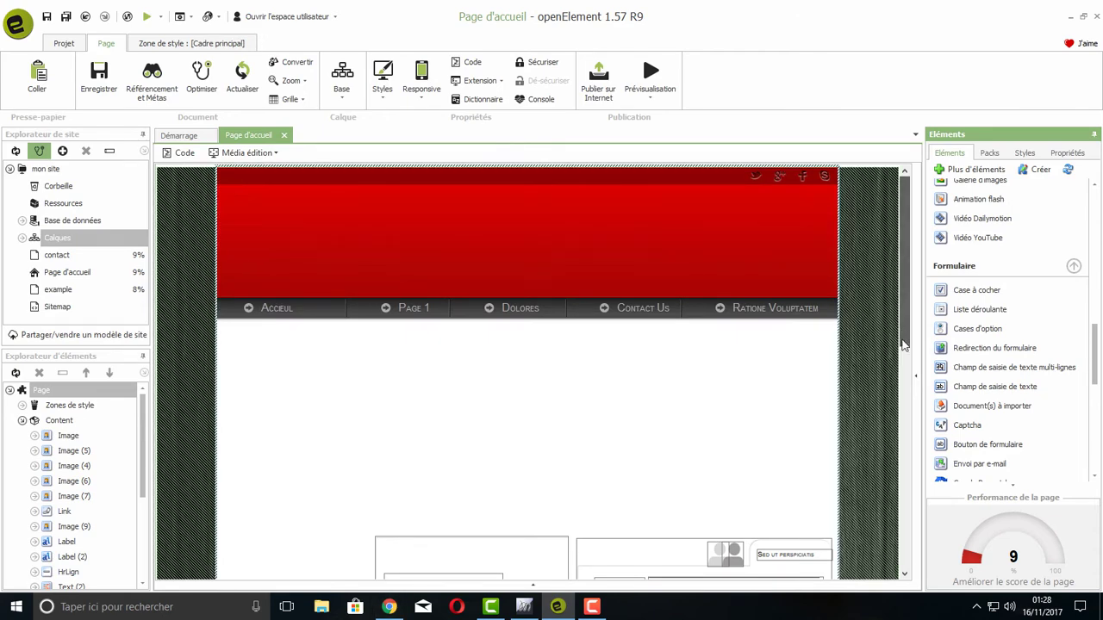
Step: Delete the empty label inside the bordered box below the home page menu, confirming the removal
{"action": "scroll", "coordinate": [491, 472], "scroll_direction": "down", "scroll_amount": 3}
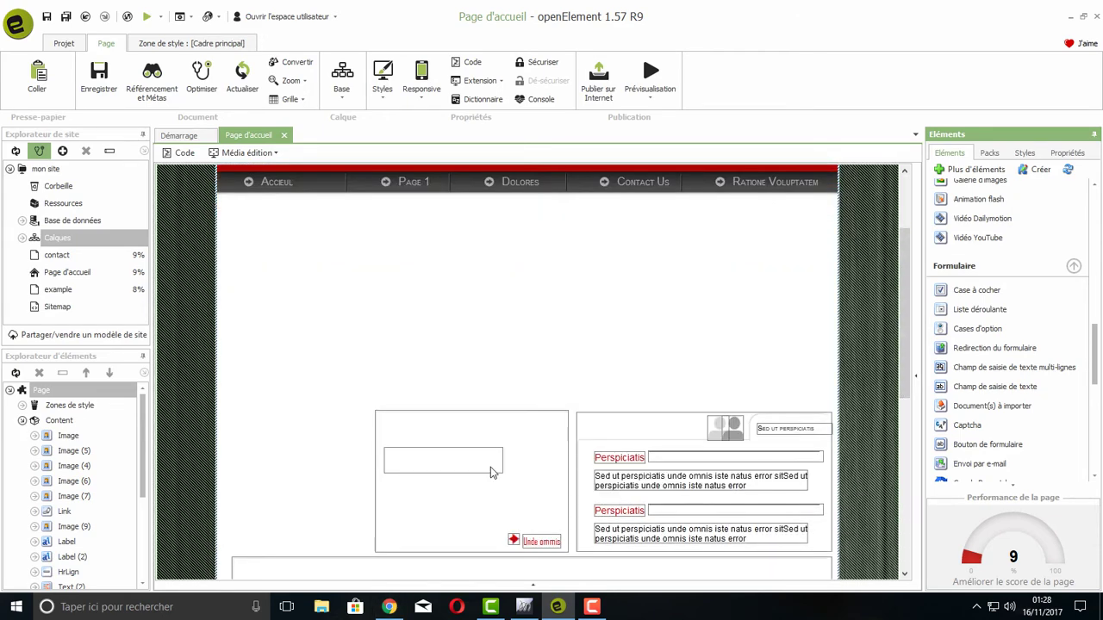
{"action": "left_click", "coordinate": [491, 472]}
{"action": "right_click", "coordinate": [493, 471]}
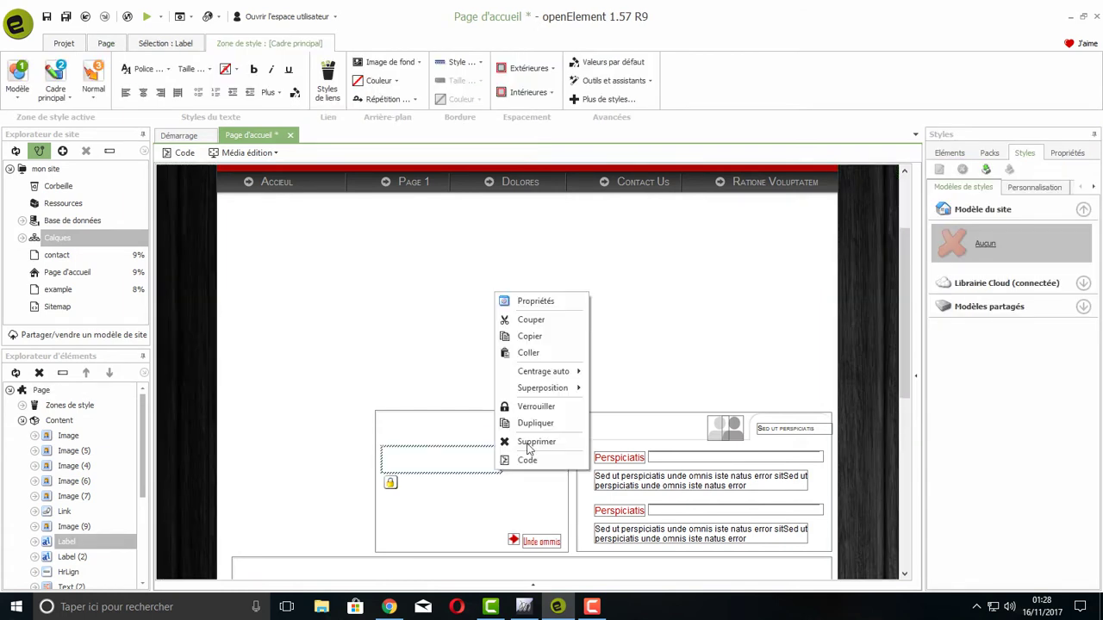
{"action": "left_click", "coordinate": [529, 445]}
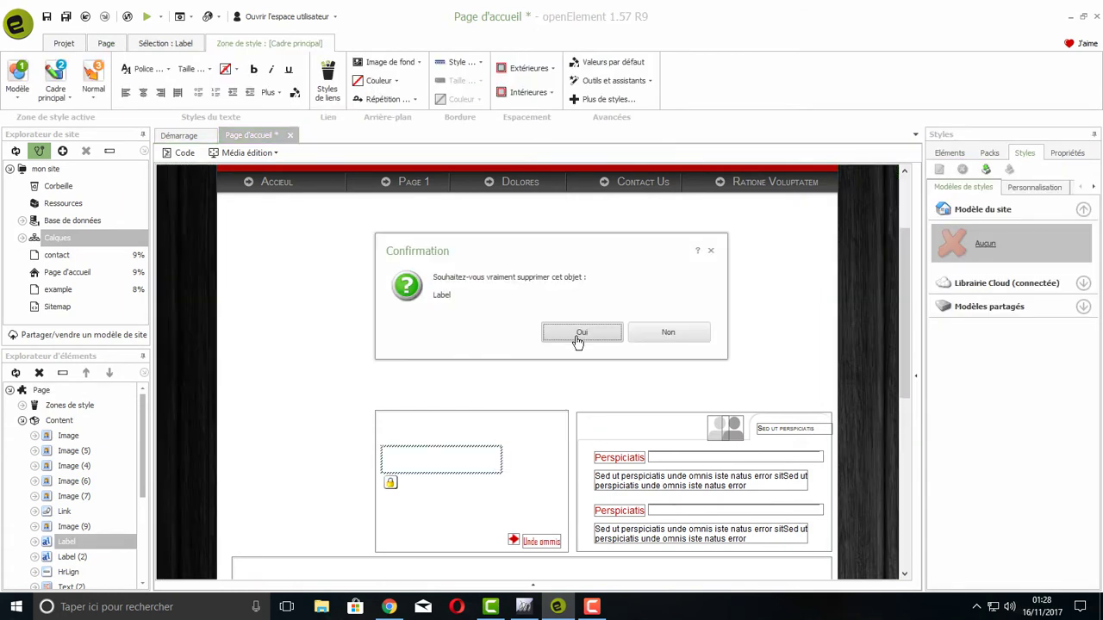
{"action": "left_click", "coordinate": [582, 333]}
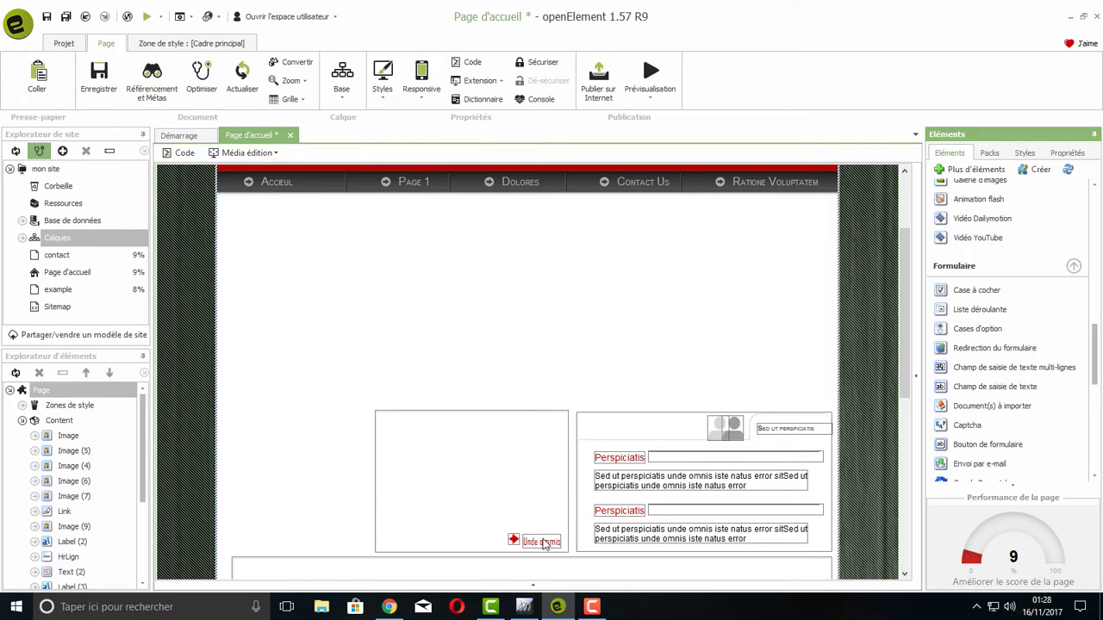
Step: Delete the red text link beside the arrow icon in the same bordered box, confirming the removal
{"action": "right_click", "coordinate": [543, 543]}
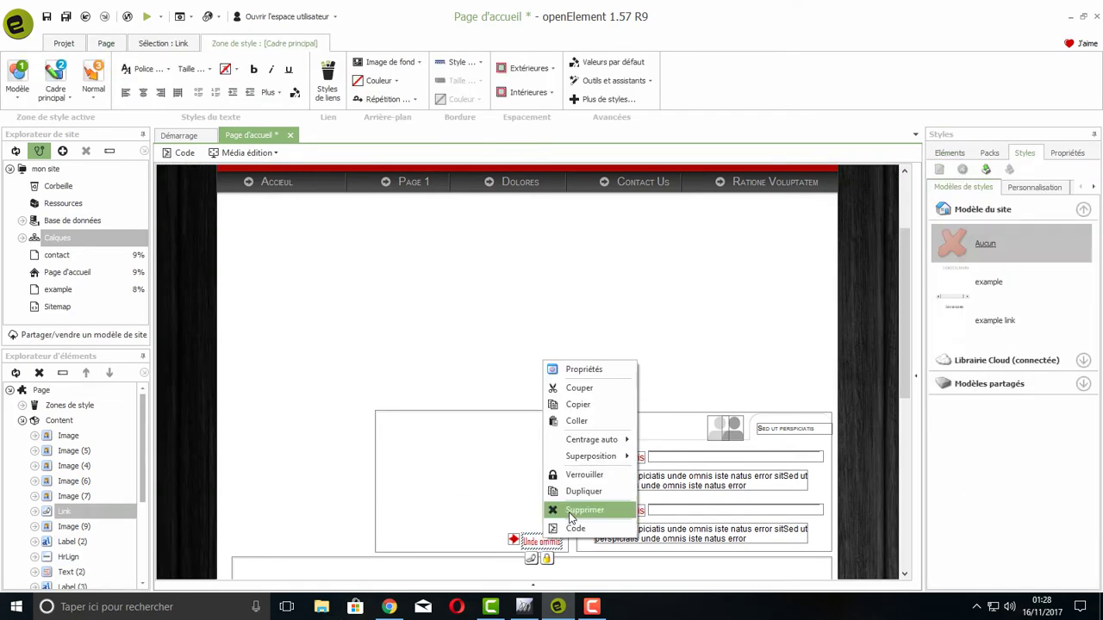
{"action": "left_click", "coordinate": [578, 508]}
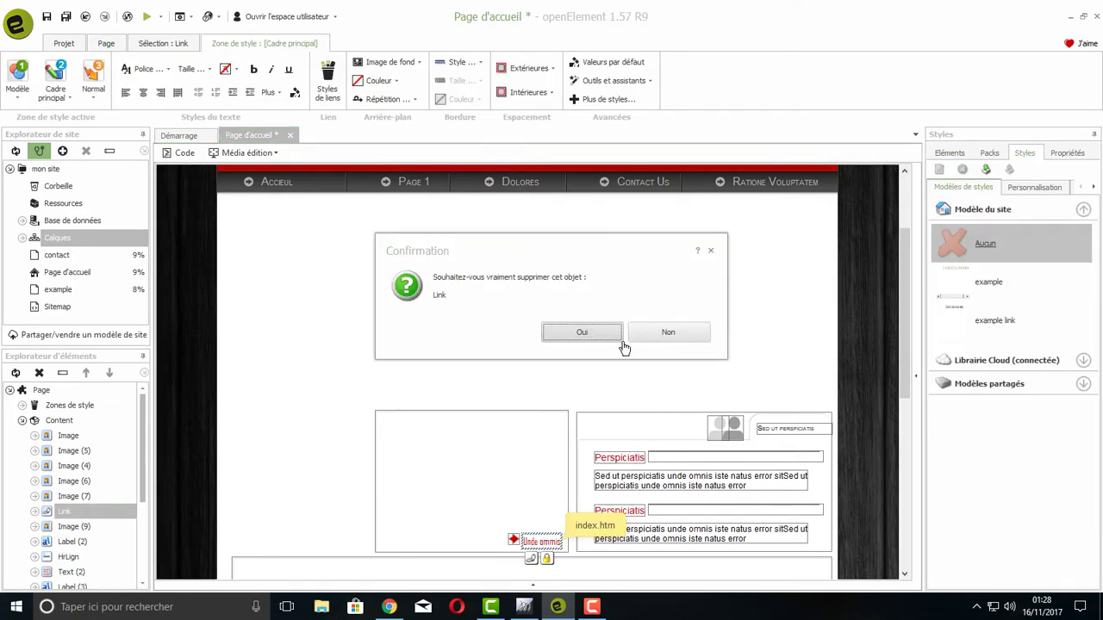
{"action": "left_click", "coordinate": [594, 334]}
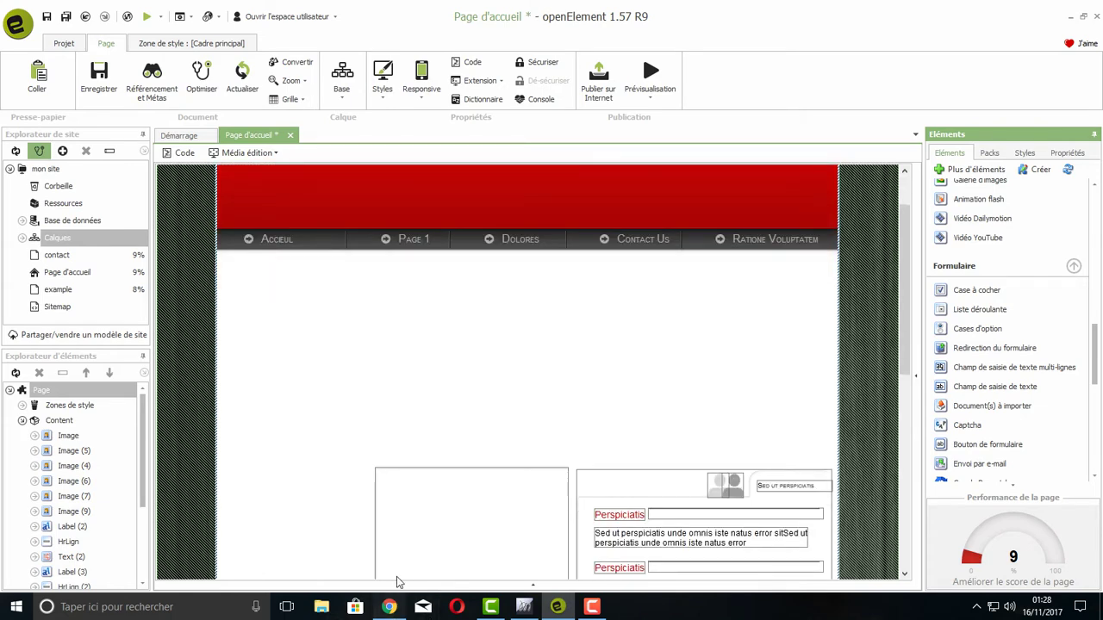
Step: Switch to Chrome and examine the webradio home page's layout, from its header and menu to the partners section and footer
{"action": "left_click", "coordinate": [389, 606]}
{"action": "scroll", "coordinate": [575, 474], "scroll_direction": "down", "scroll_amount": 2}
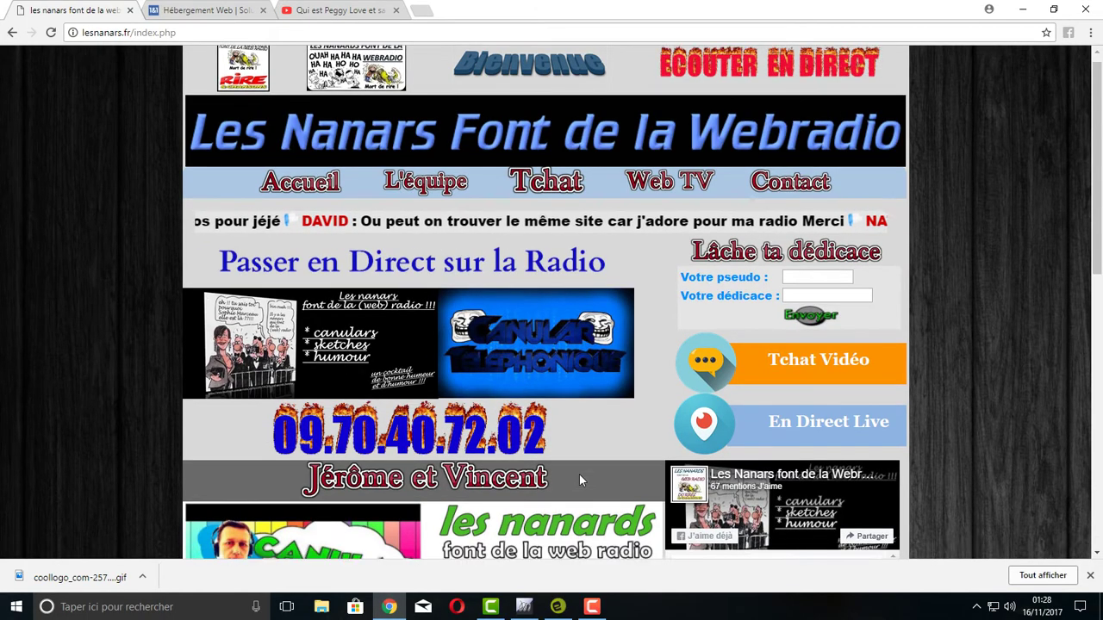
{"action": "scroll", "coordinate": [584, 470], "scroll_direction": "up", "scroll_amount": 2}
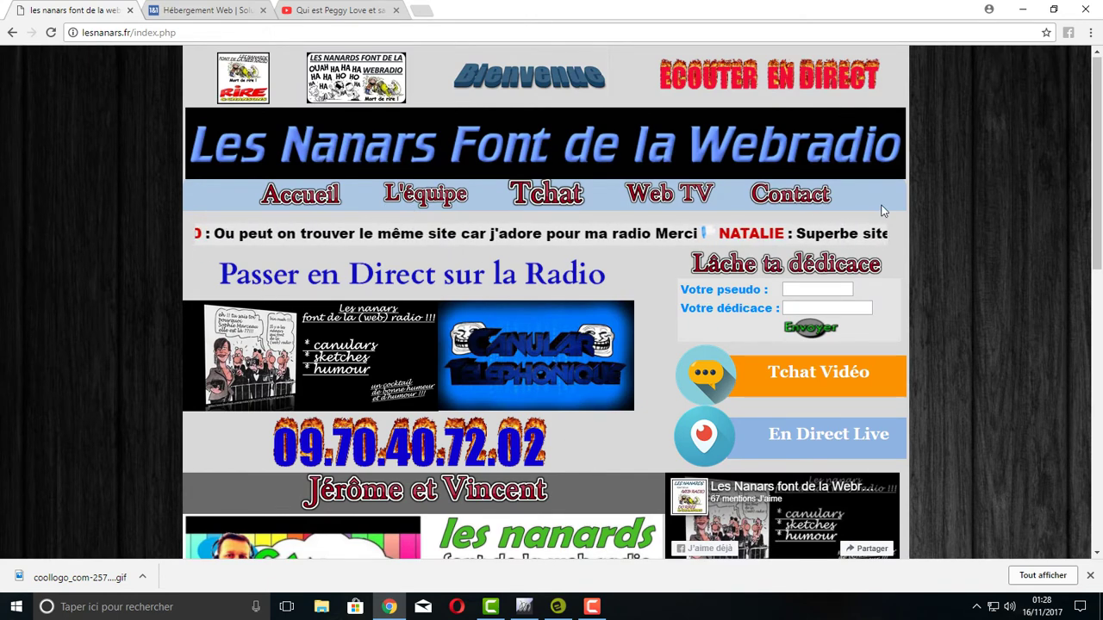
{"action": "scroll", "coordinate": [875, 222], "scroll_direction": "down", "scroll_amount": 2}
{"action": "scroll", "coordinate": [875, 220], "scroll_direction": "down", "scroll_amount": 4}
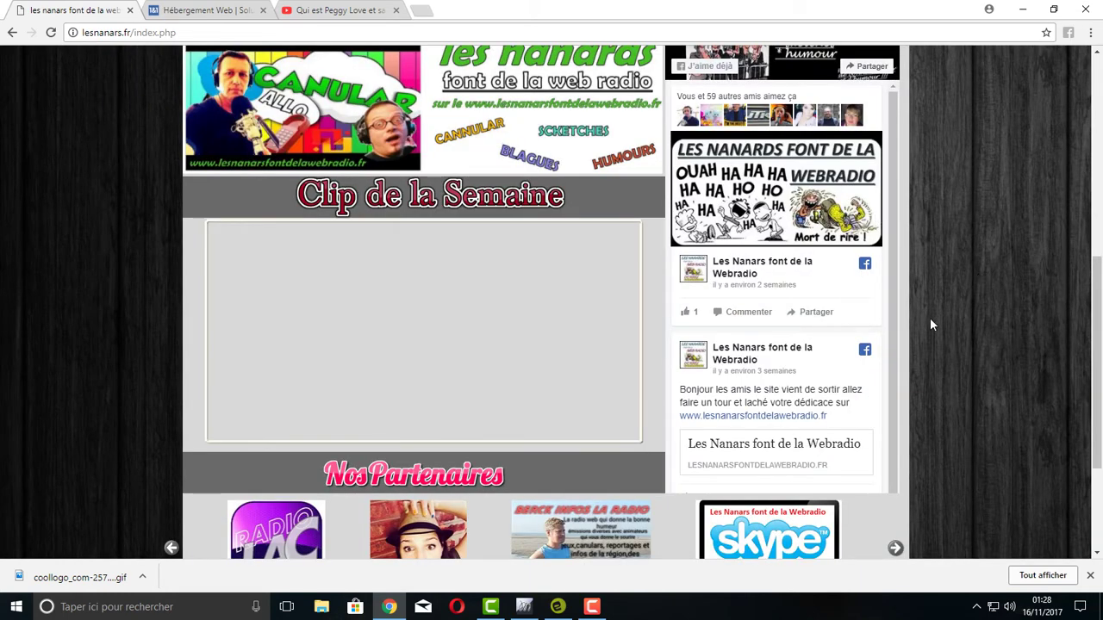
{"action": "scroll", "coordinate": [488, 515], "scroll_direction": "up", "scroll_amount": 3}
{"action": "scroll", "coordinate": [598, 457], "scroll_direction": "down", "scroll_amount": 5}
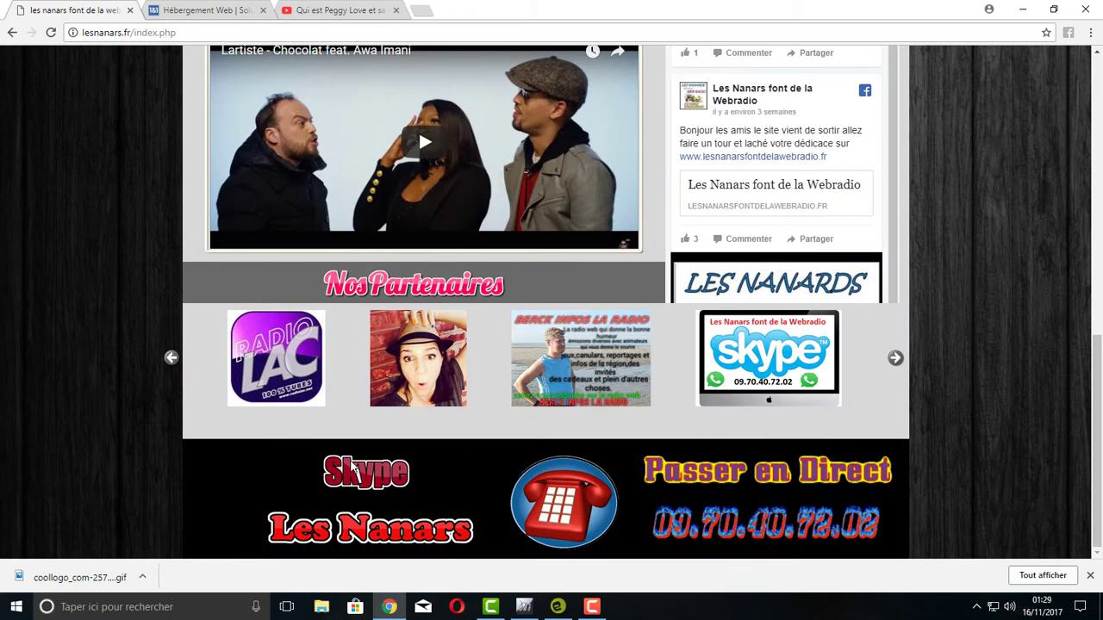
{"action": "scroll", "coordinate": [978, 474], "scroll_direction": "up", "scroll_amount": 4}
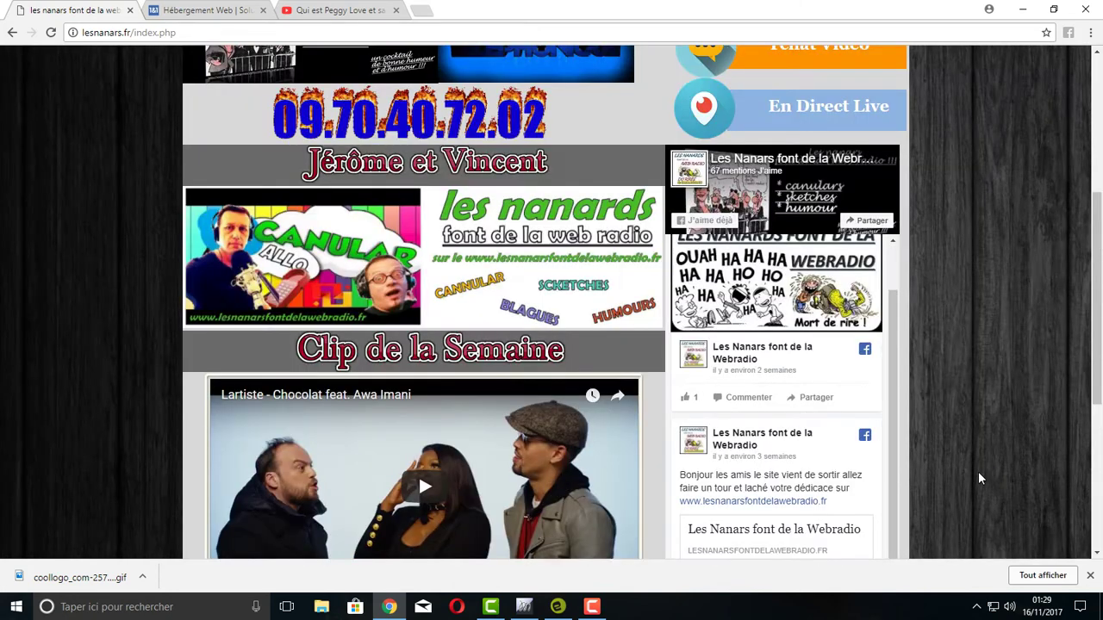
{"action": "scroll", "coordinate": [978, 471], "scroll_direction": "up", "scroll_amount": 4}
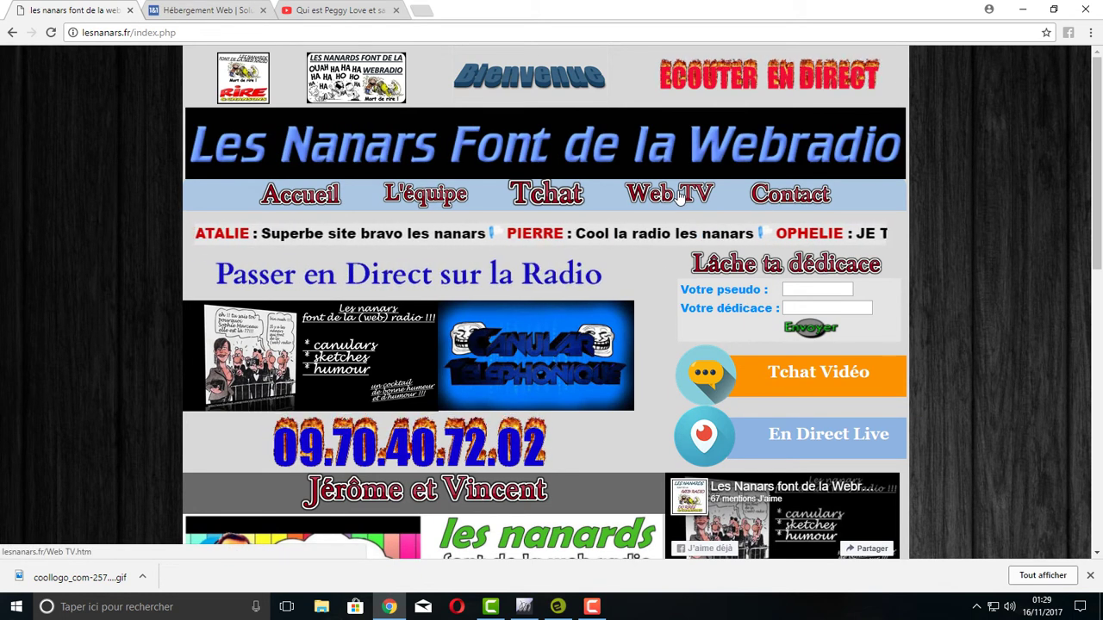
Step: Return to openElement and insert a YouTube video element below the home page menu, using the copied youtu.be link as its URL
{"action": "left_click", "coordinate": [562, 608]}
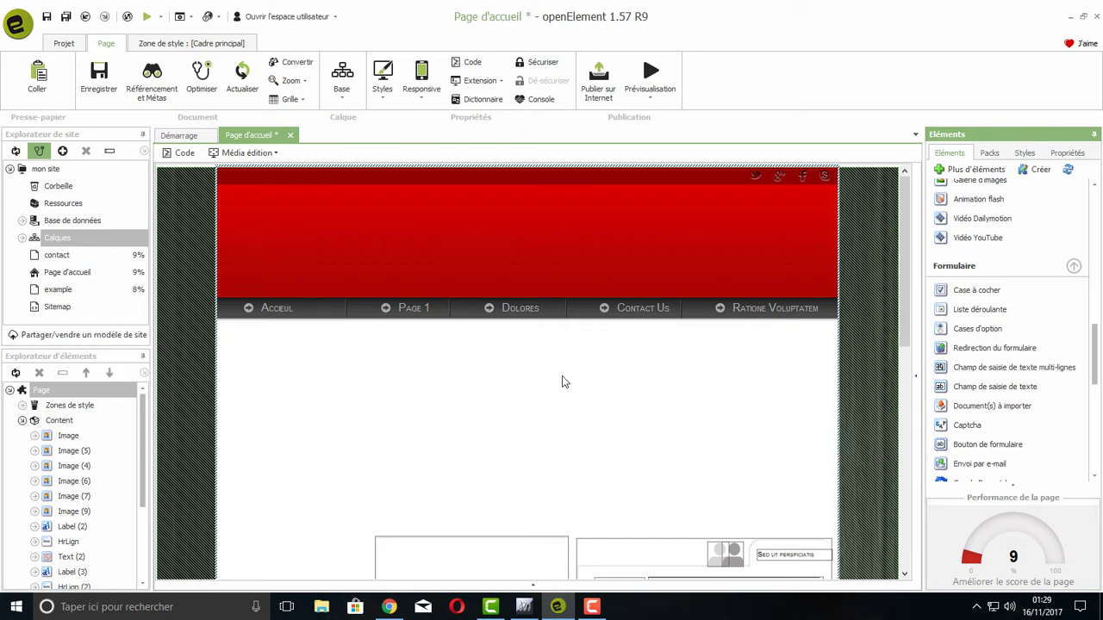
{"action": "scroll", "coordinate": [1039, 297], "scroll_direction": "up", "scroll_amount": 4}
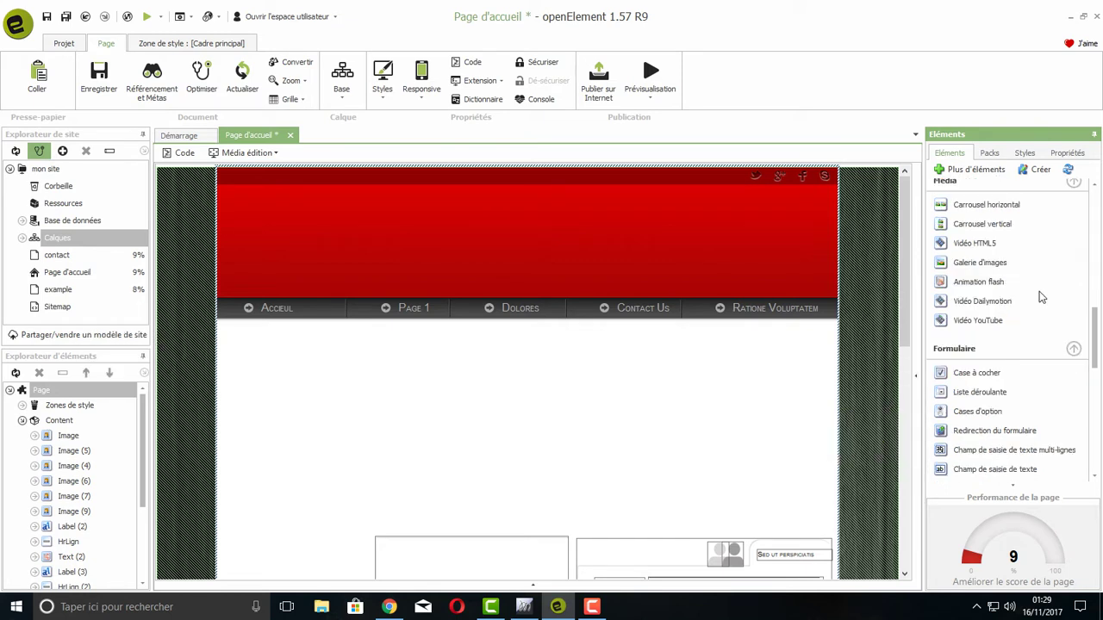
{"action": "scroll", "coordinate": [1038, 299], "scroll_direction": "down", "scroll_amount": 2}
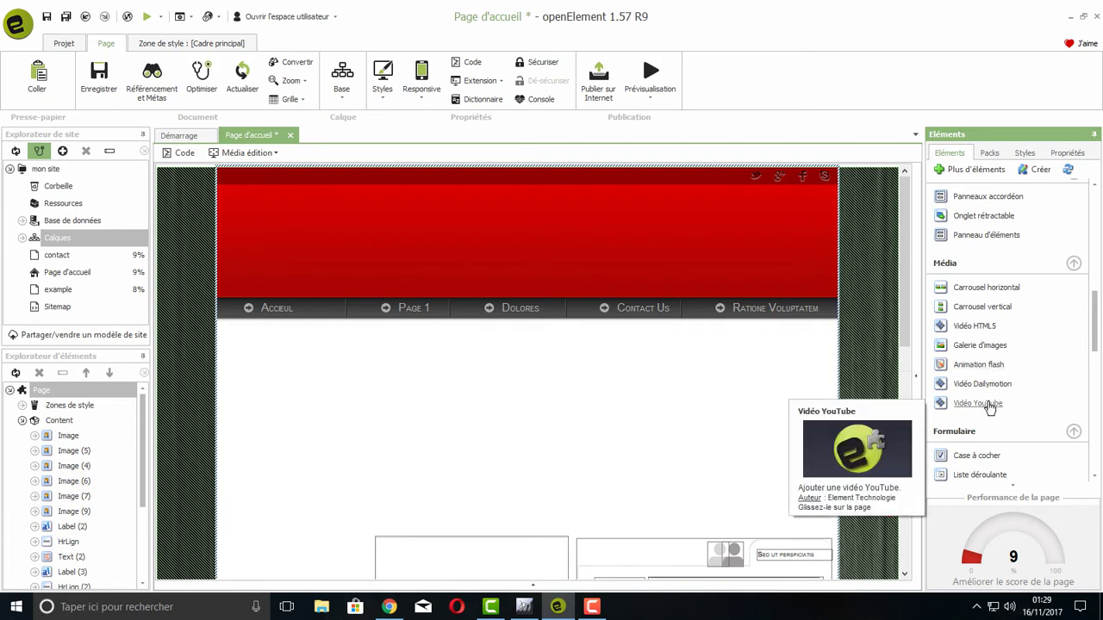
{"action": "left_click_drag", "start_coordinate": [989, 409], "coordinate": [532, 417]}
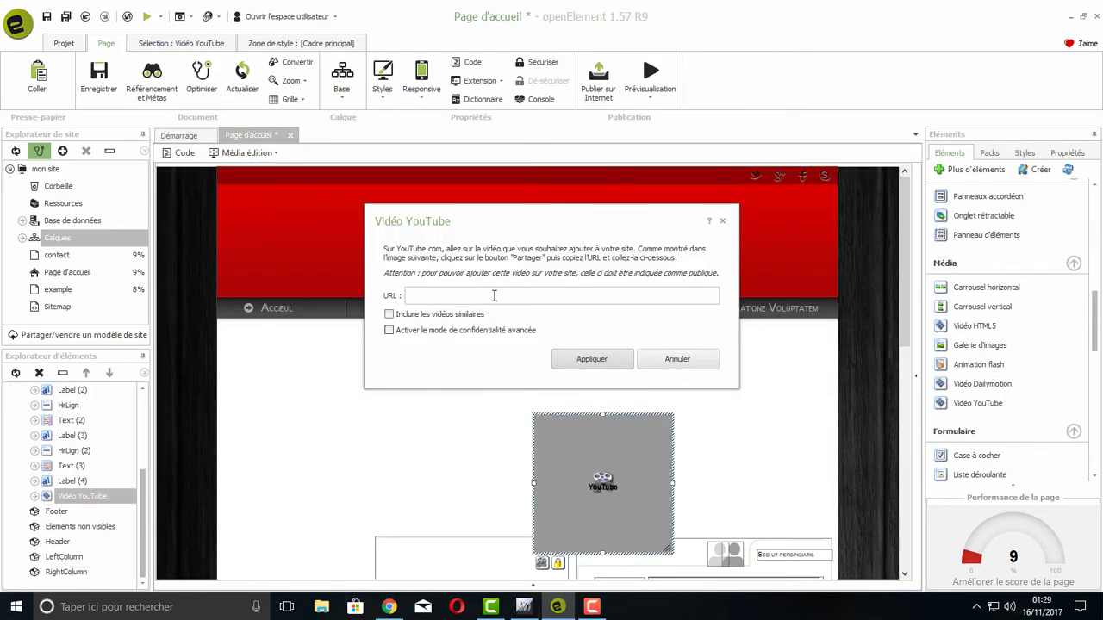
{"action": "right_click", "coordinate": [492, 296]}
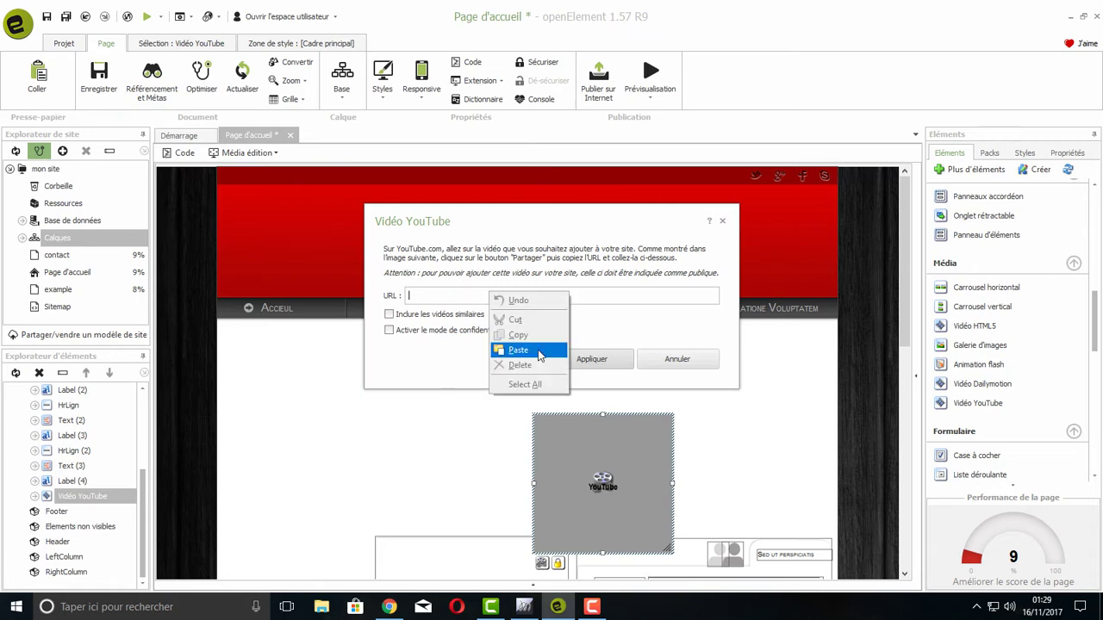
{"action": "left_click", "coordinate": [517, 350]}
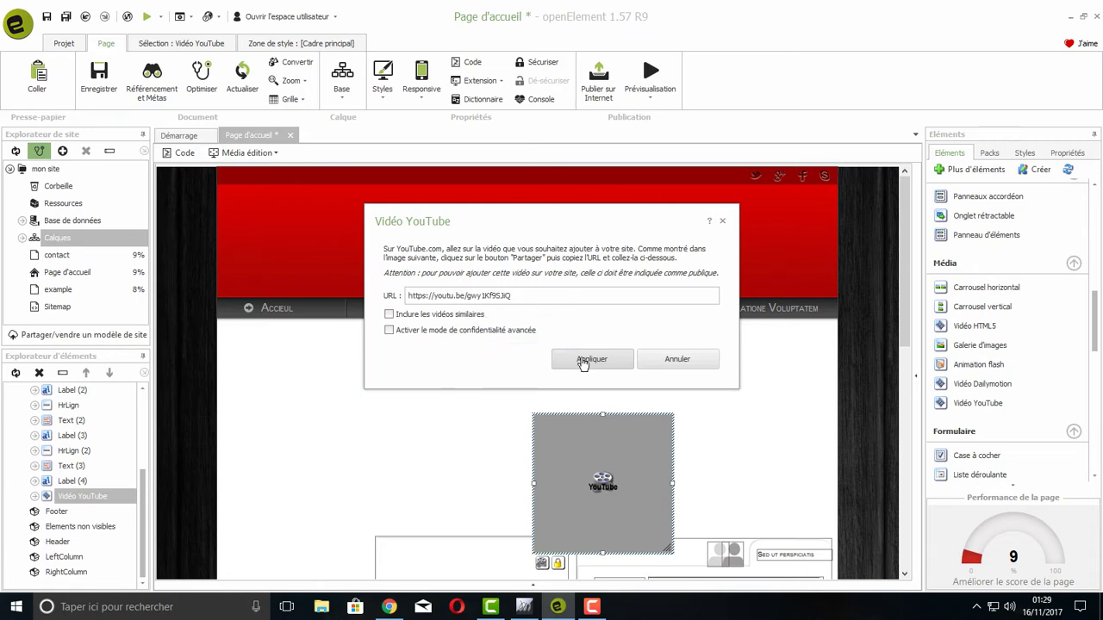
{"action": "left_click", "coordinate": [582, 360]}
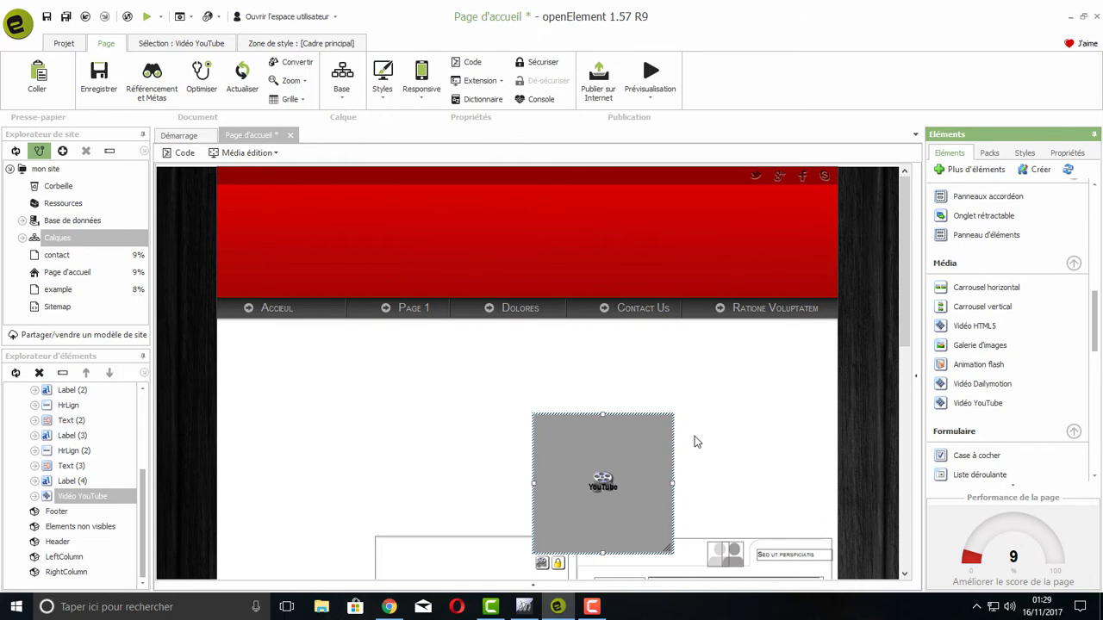
Step: Move the YouTube video above the content boxes, widen it across most of the page, and extend its upper edge to just below the menu
{"action": "scroll", "coordinate": [696, 442], "scroll_direction": "down", "scroll_amount": 3}
{"action": "scroll", "coordinate": [605, 261], "scroll_direction": "down", "scroll_amount": 2}
{"action": "left_click_drag", "start_coordinate": [610, 262], "coordinate": [607, 235]}
{"action": "scroll", "coordinate": [534, 388], "scroll_direction": "up", "scroll_amount": 3}
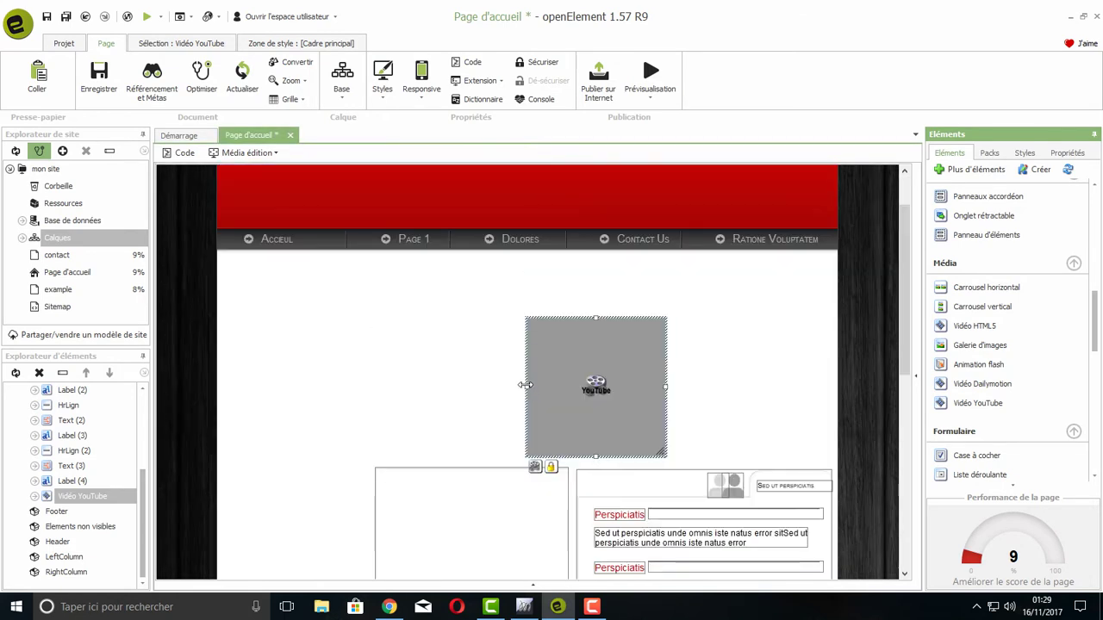
{"action": "left_click_drag", "start_coordinate": [487, 393], "coordinate": [270, 385]}
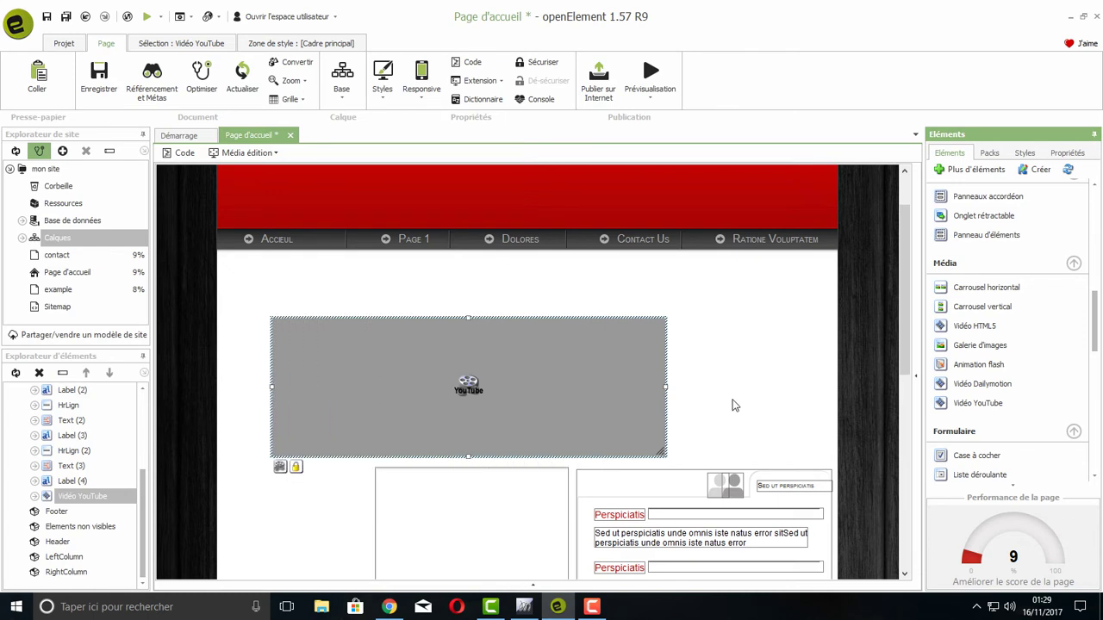
{"action": "left_click_drag", "start_coordinate": [665, 387], "coordinate": [790, 387]}
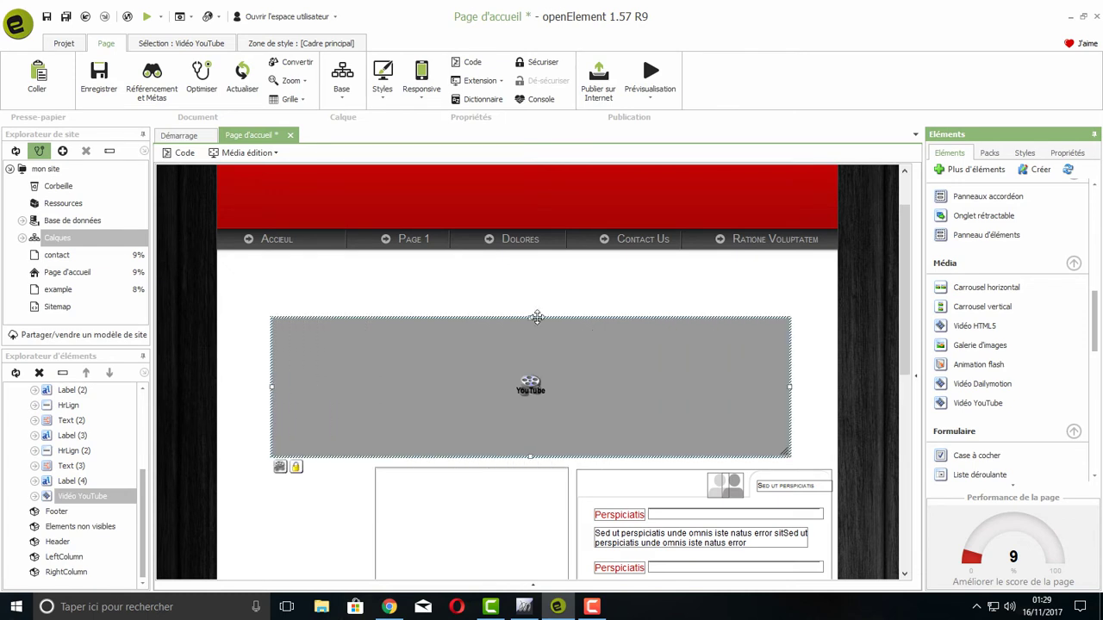
{"action": "left_click_drag", "start_coordinate": [528, 274], "coordinate": [526, 255]}
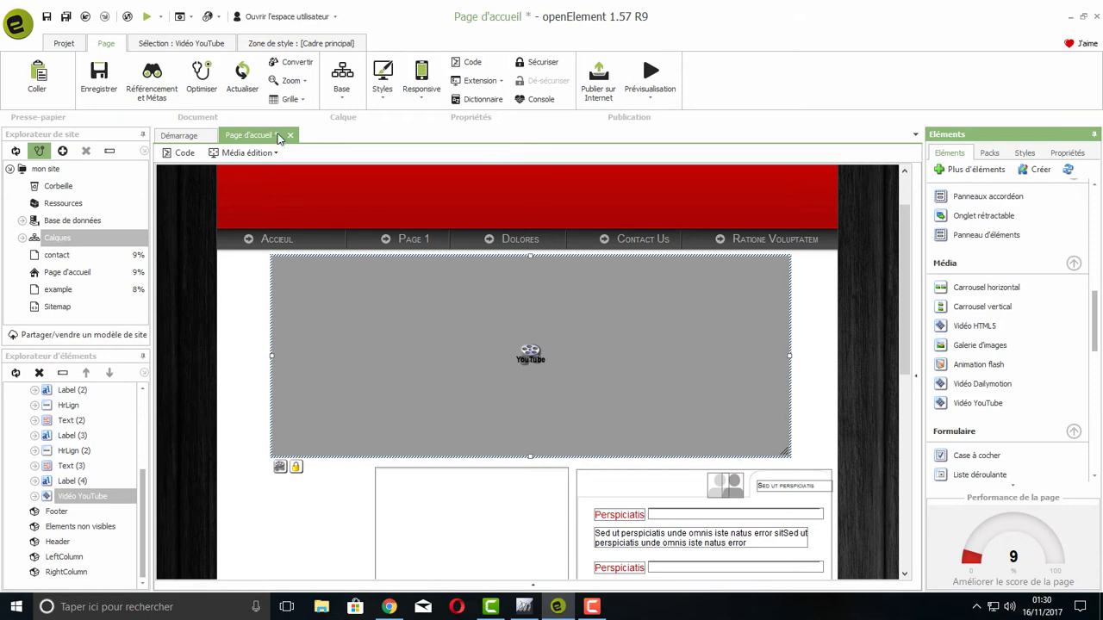
Step: Save the home page and launch its preview
{"action": "left_click", "coordinate": [107, 79]}
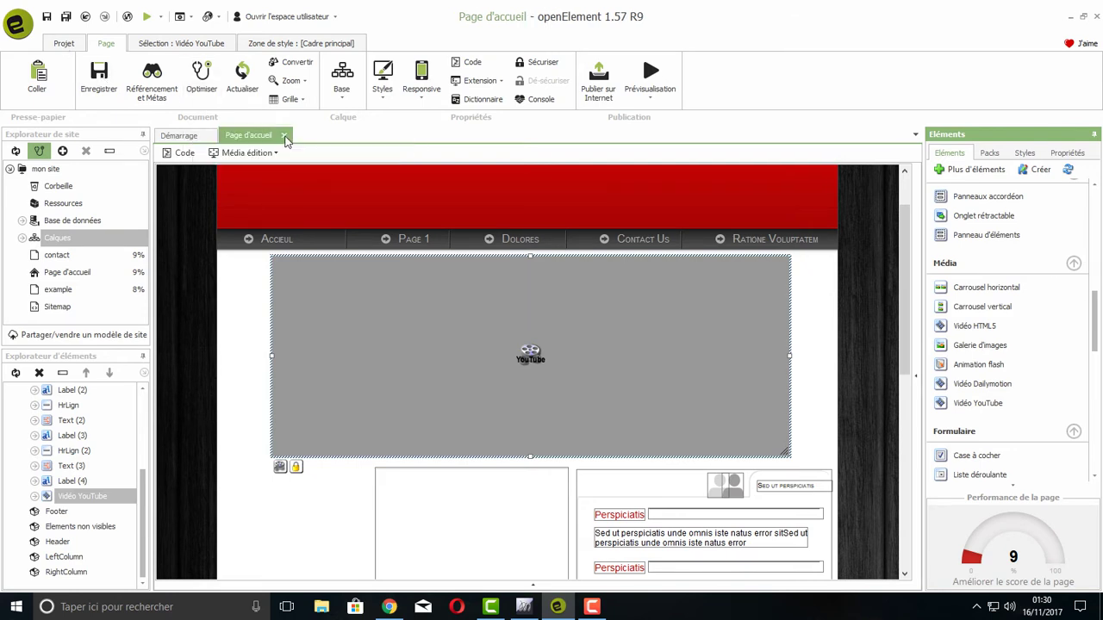
{"action": "left_click", "coordinate": [653, 100]}
{"action": "left_click", "coordinate": [668, 146]}
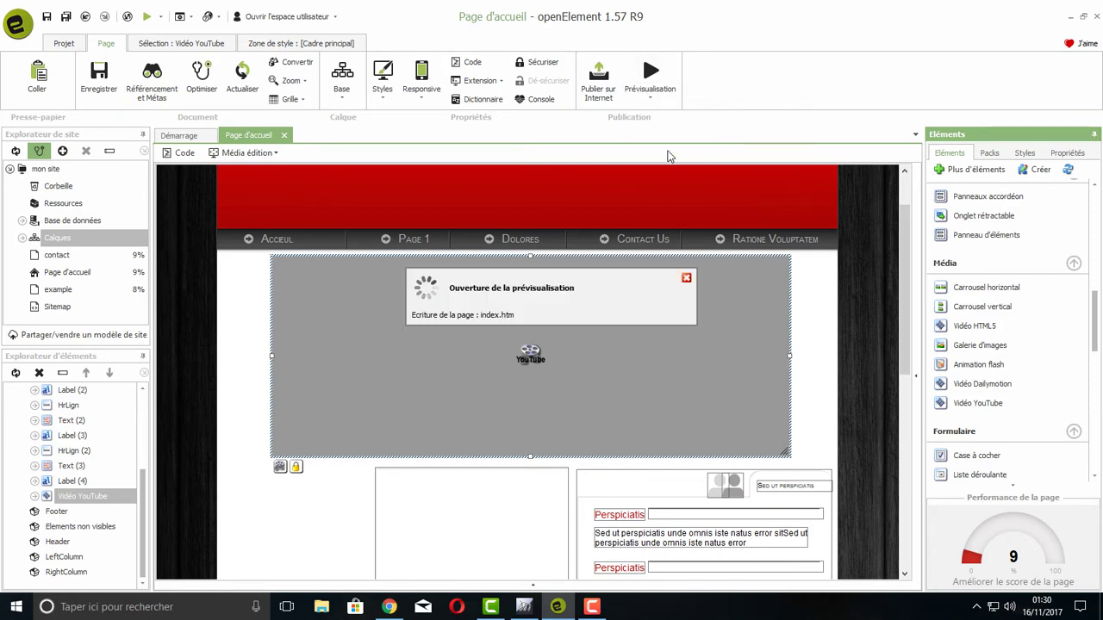
Step: Examine the YouTube video's placement and the rest of the home page in the browser preview
{"action": "mouse_move", "coordinate": [947, 536]}
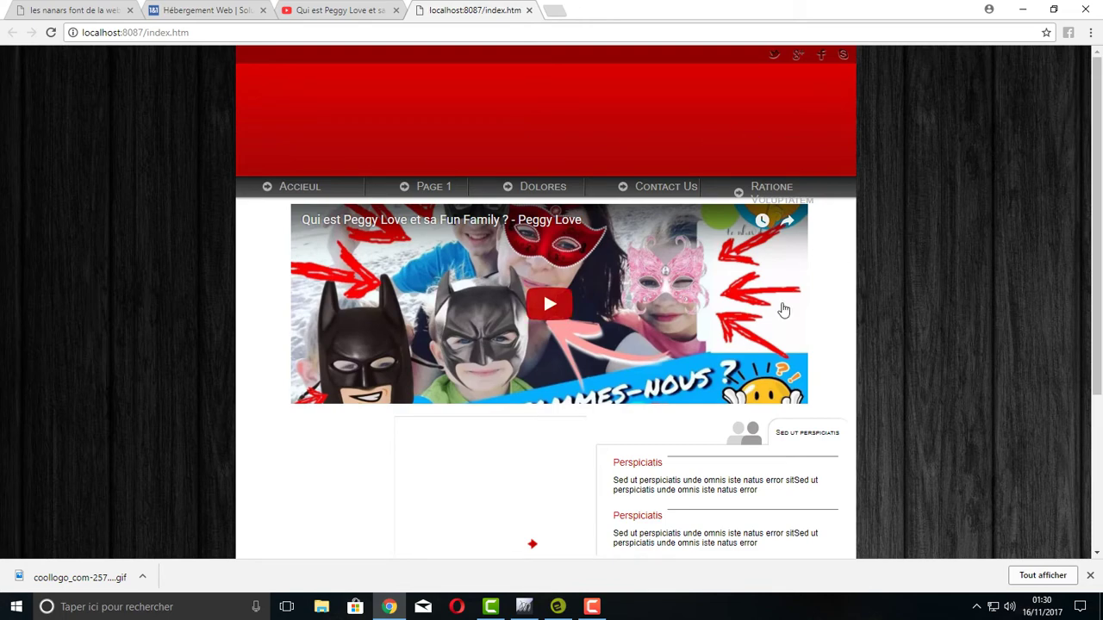
{"action": "scroll", "coordinate": [774, 320], "scroll_direction": "down", "scroll_amount": 3}
{"action": "scroll", "coordinate": [554, 352], "scroll_direction": "up", "scroll_amount": 3}
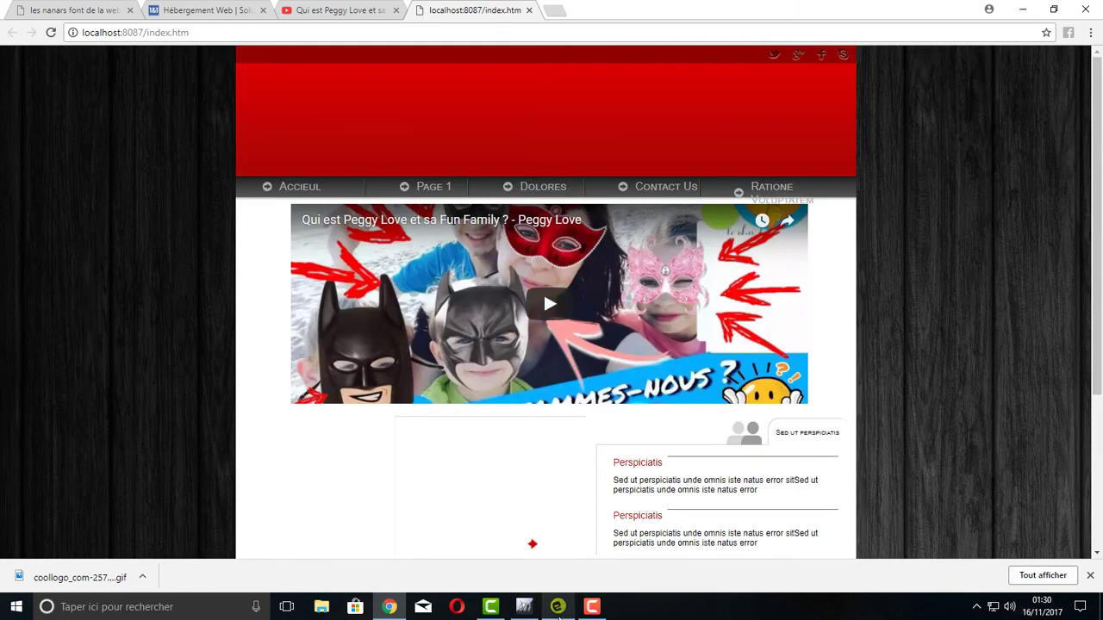
Step: Switch back to openElement and open the Base layer for editing
{"action": "left_click", "coordinate": [558, 606]}
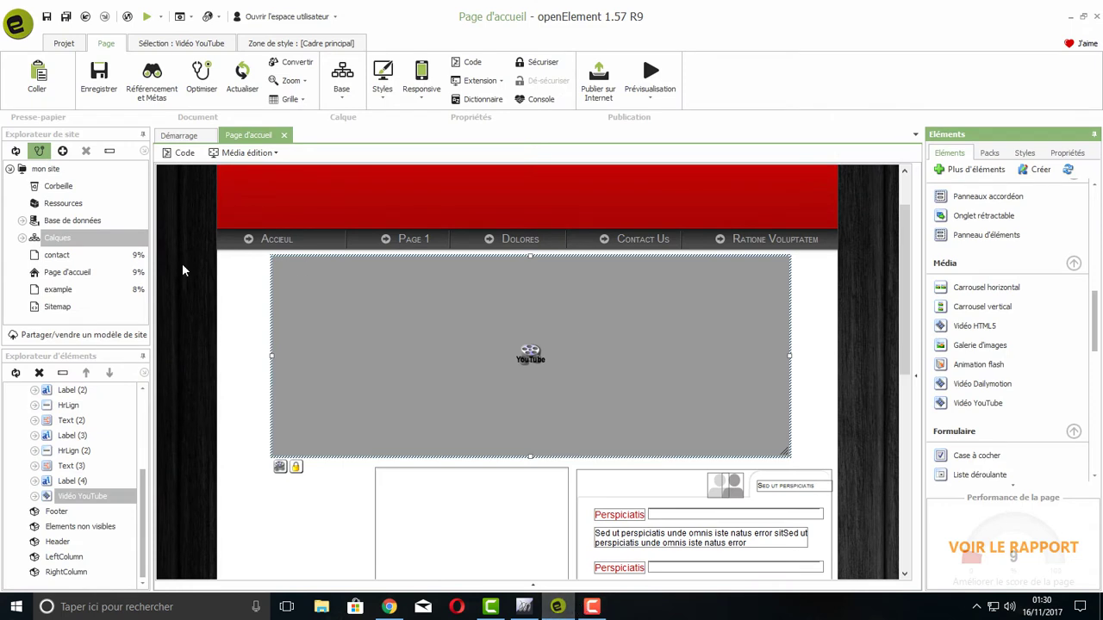
{"action": "left_click", "coordinate": [22, 239]}
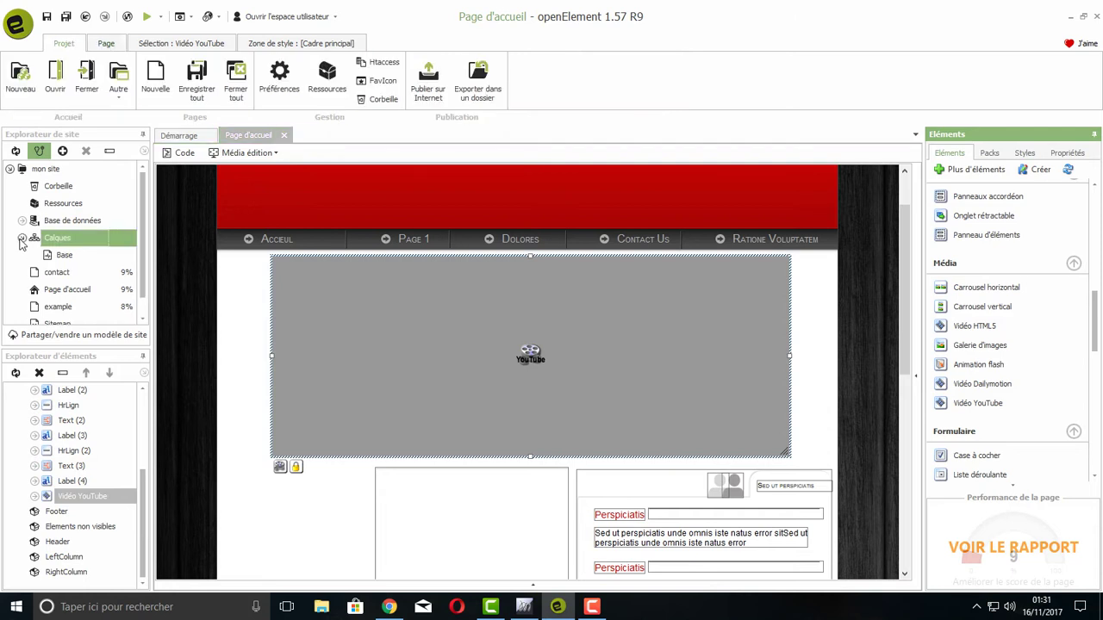
{"action": "double_click", "coordinate": [62, 256]}
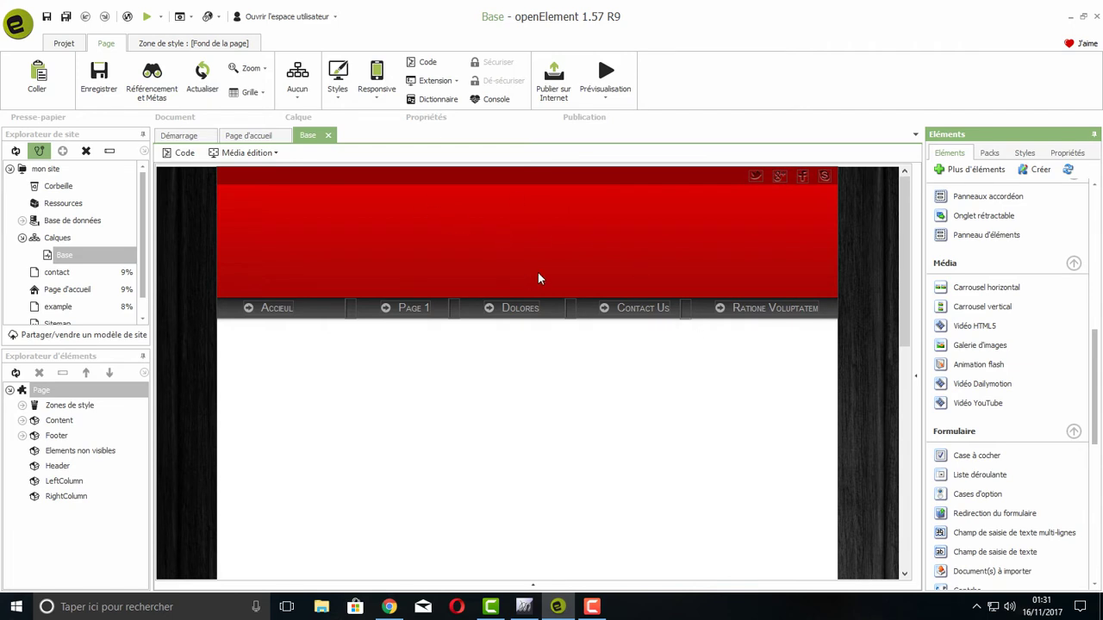
Step: Insert the coollogo_com-29433276 image into the Base layer, then size and position it within the red header above the menu
{"action": "scroll", "coordinate": [994, 337], "scroll_direction": "up", "scroll_amount": 5}
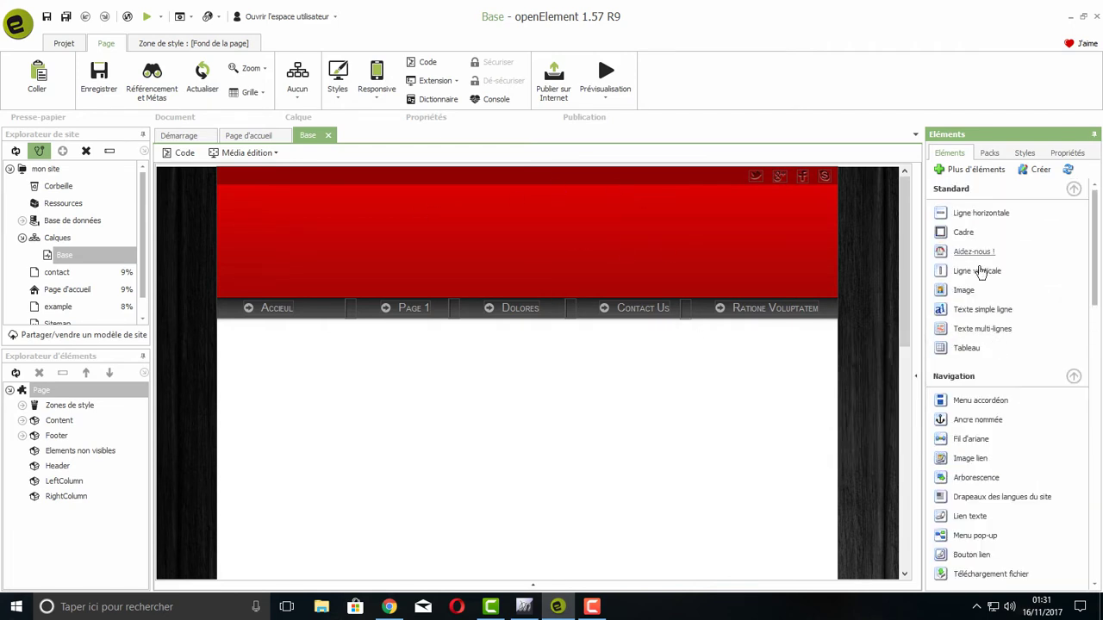
{"action": "mouse_move", "coordinate": [969, 295]}
{"action": "left_click_drag", "start_coordinate": [968, 296], "coordinate": [535, 417]}
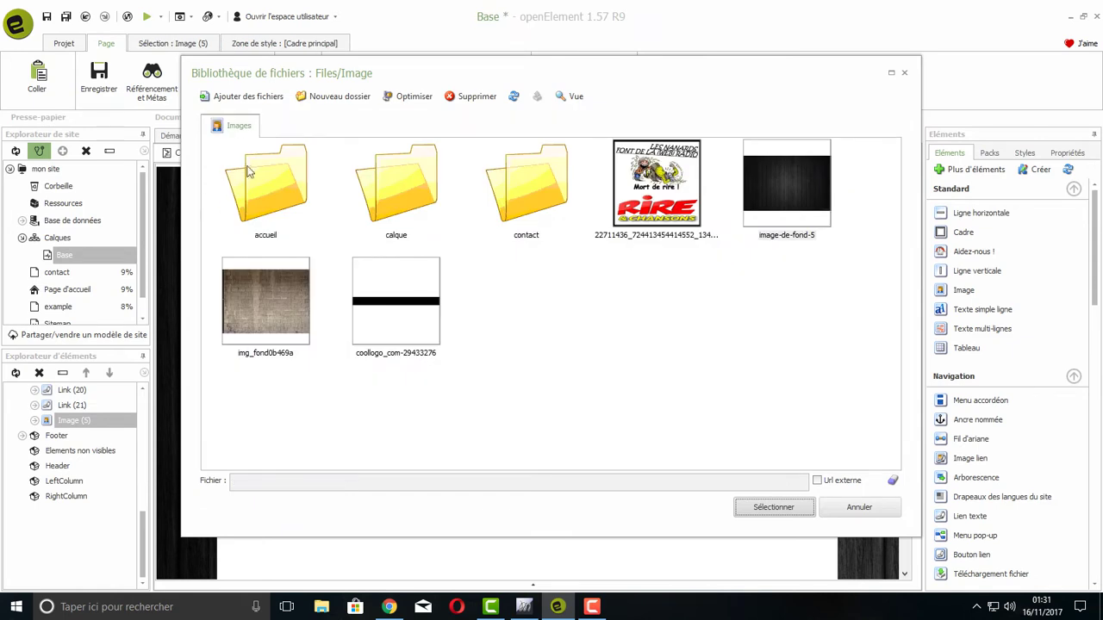
{"action": "left_click", "coordinate": [398, 298]}
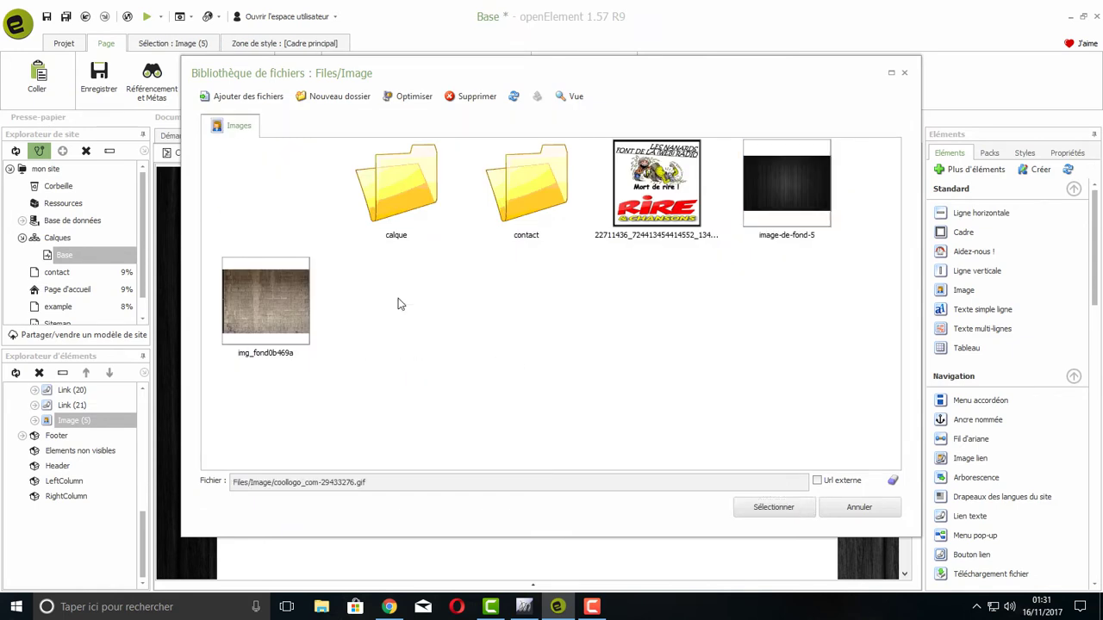
{"action": "left_click", "coordinate": [773, 509]}
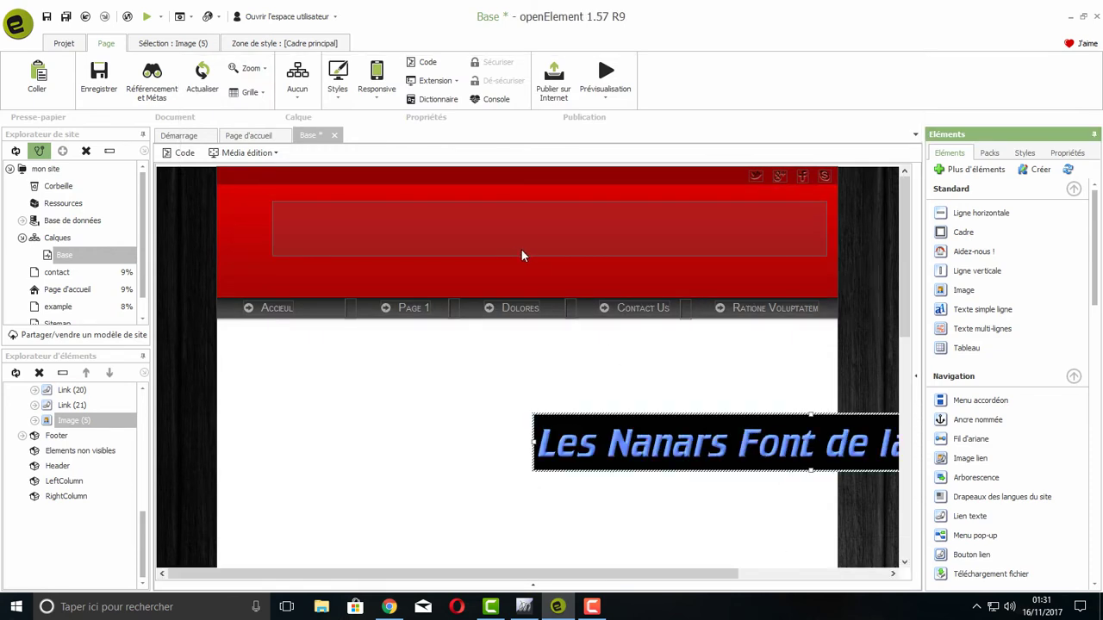
{"action": "left_click_drag", "start_coordinate": [522, 256], "coordinate": [548, 253]}
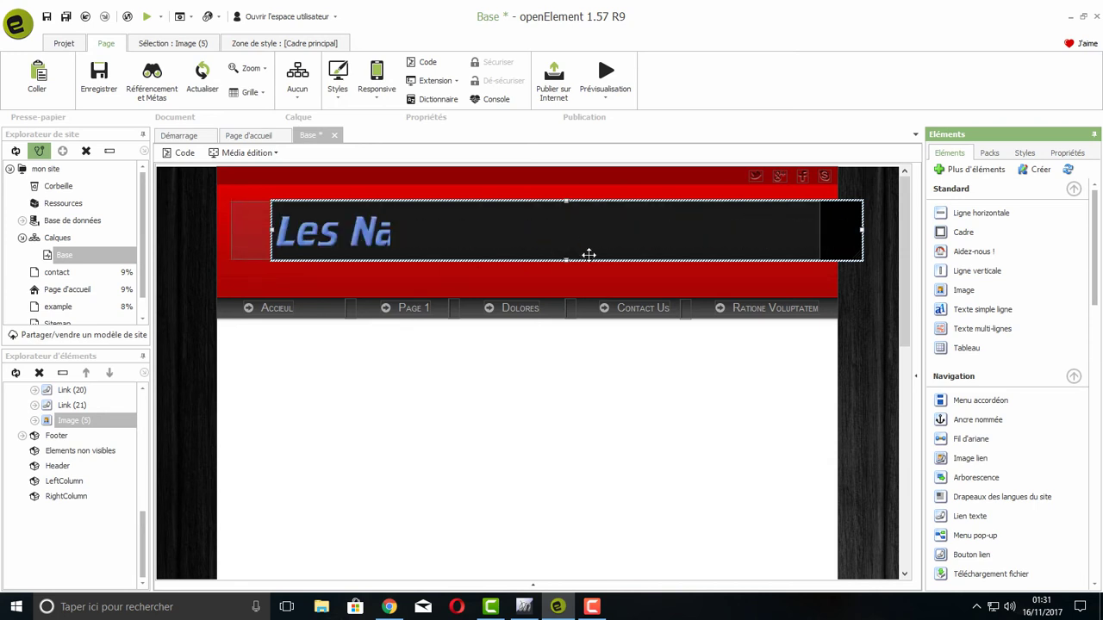
{"action": "mouse_move", "coordinate": [589, 253]}
{"action": "left_mouse_down"}
{"action": "mouse_move", "coordinate": [561, 258]}
{"action": "mouse_move", "coordinate": [505, 233]}
{"action": "mouse_move", "coordinate": [598, 238]}
{"action": "left_mouse_up"}
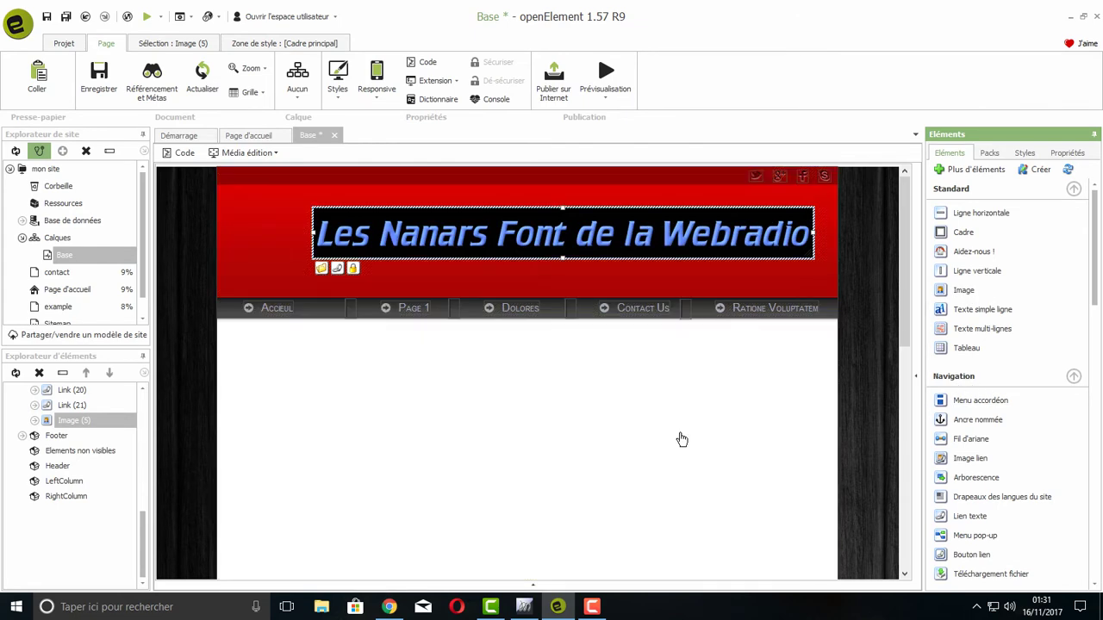
Step: Insert a second image into the Base layer using the Rire & Chansons picture from the file library
{"action": "left_click_drag", "start_coordinate": [678, 438], "coordinate": [612, 438]}
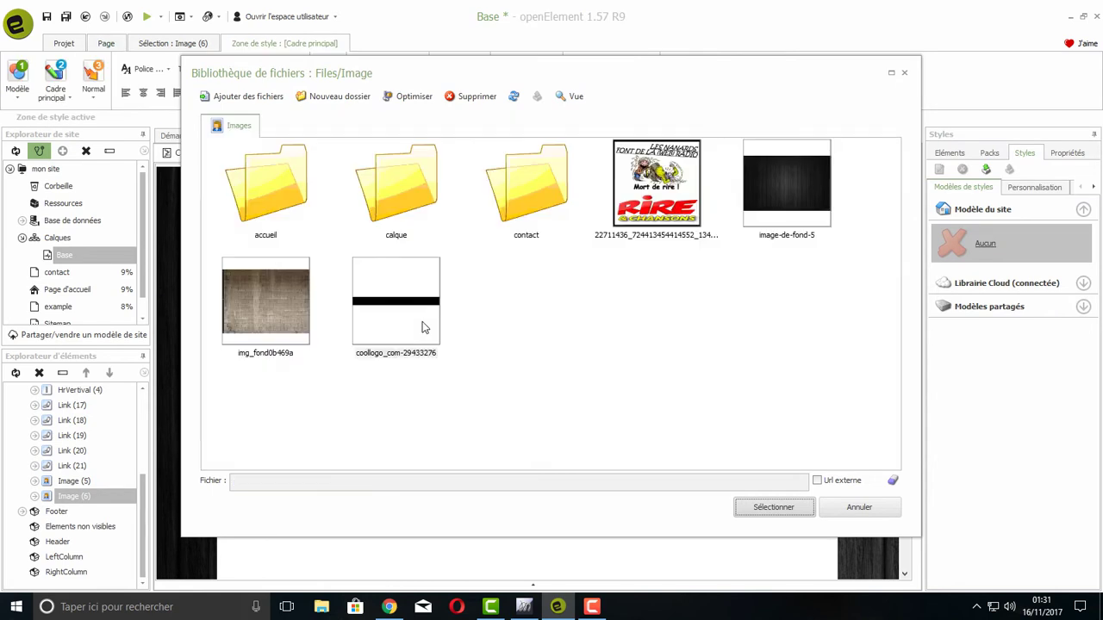
{"action": "left_click", "coordinate": [700, 234]}
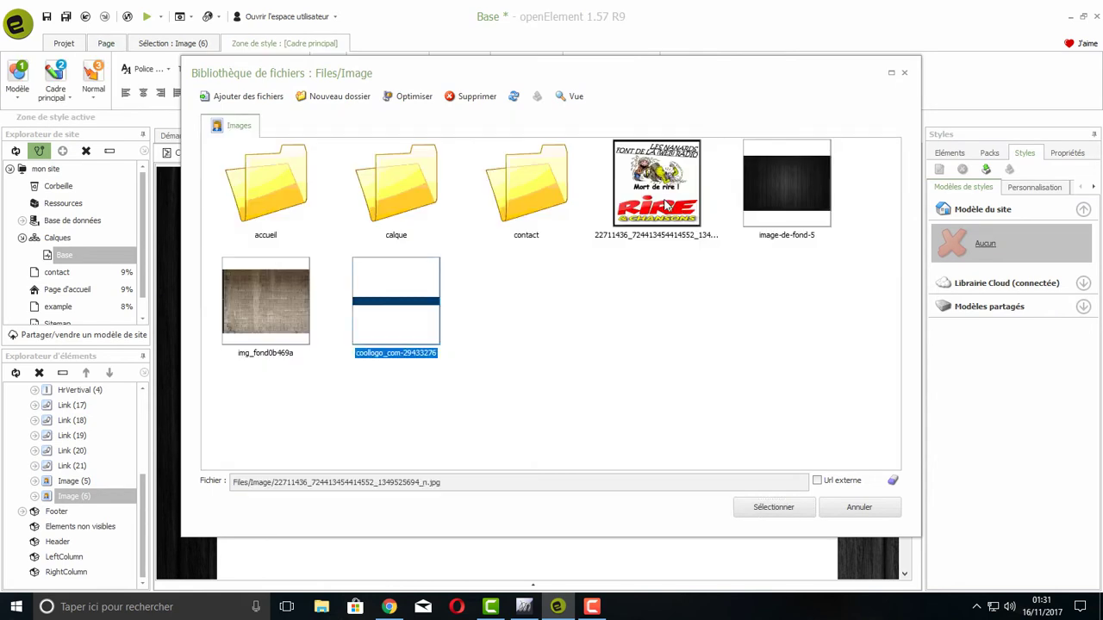
{"action": "left_click", "coordinate": [778, 512]}
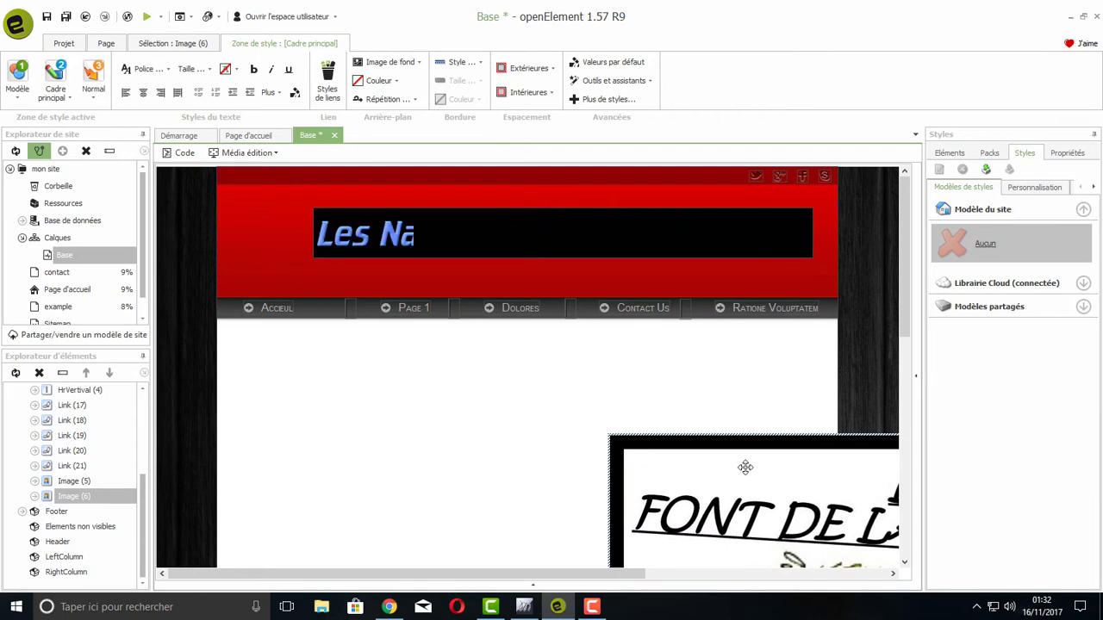
Step: Shrink the Rire & Chansons picture to a small logo and place it in the red header, left of the title banner
{"action": "left_click_drag", "start_coordinate": [367, 287], "coordinate": [556, 251]}
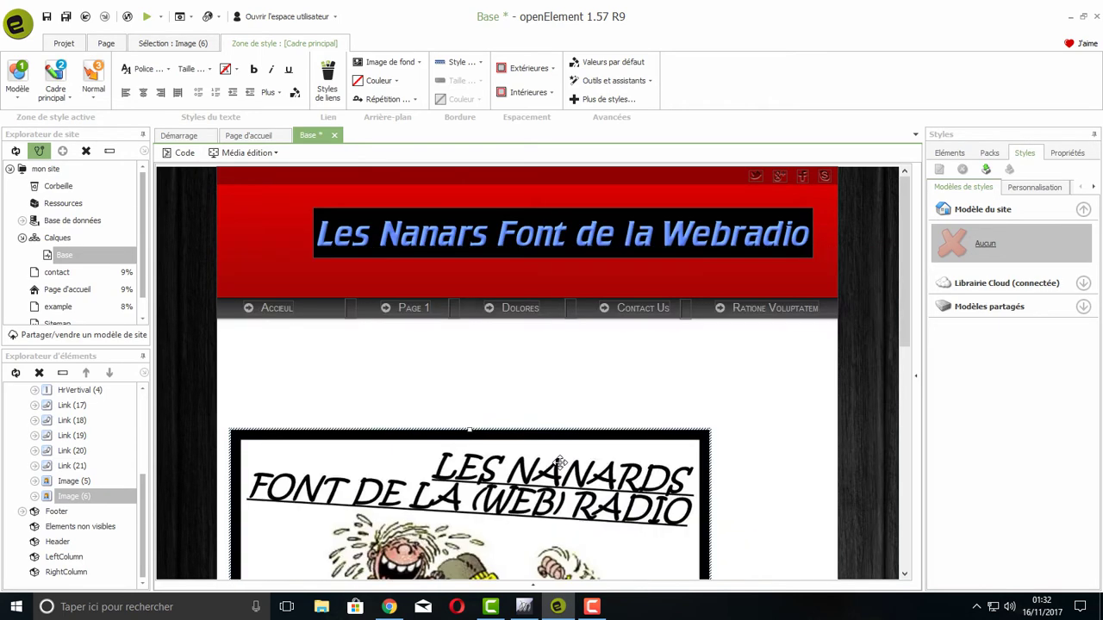
{"action": "left_click_drag", "start_coordinate": [555, 542], "coordinate": [591, 259]}
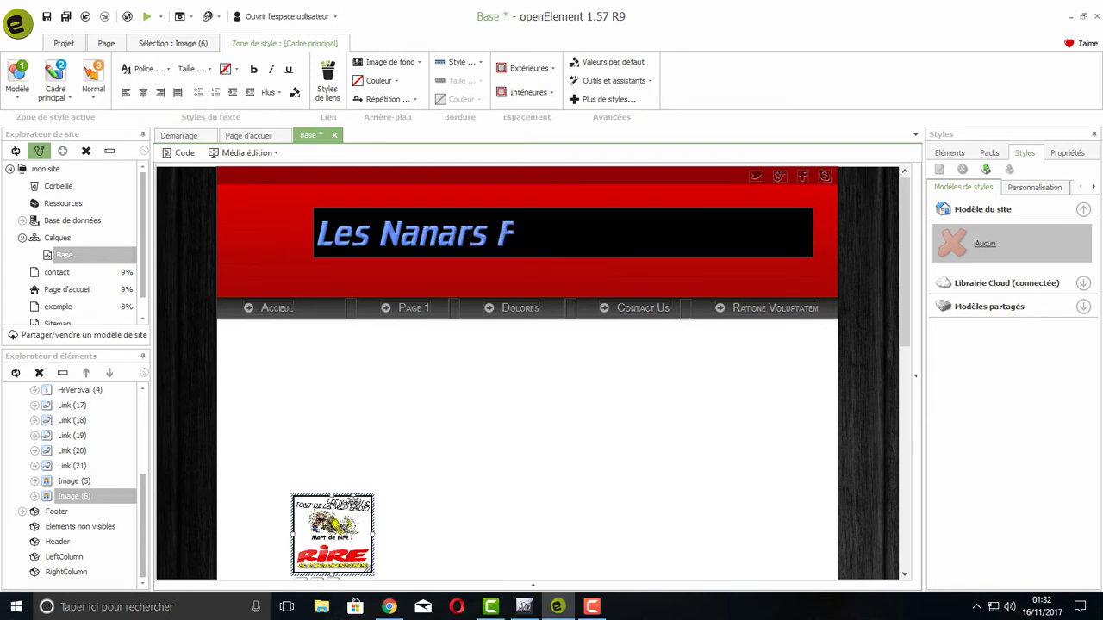
{"action": "left_click_drag", "start_coordinate": [356, 525], "coordinate": [287, 239]}
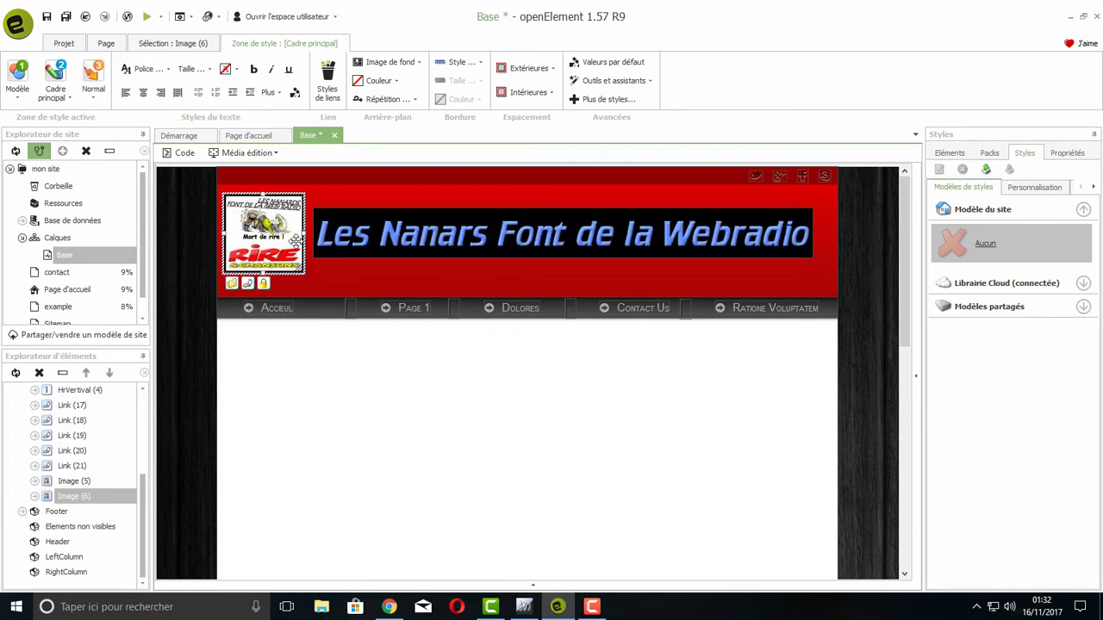
{"action": "left_click", "coordinate": [532, 431]}
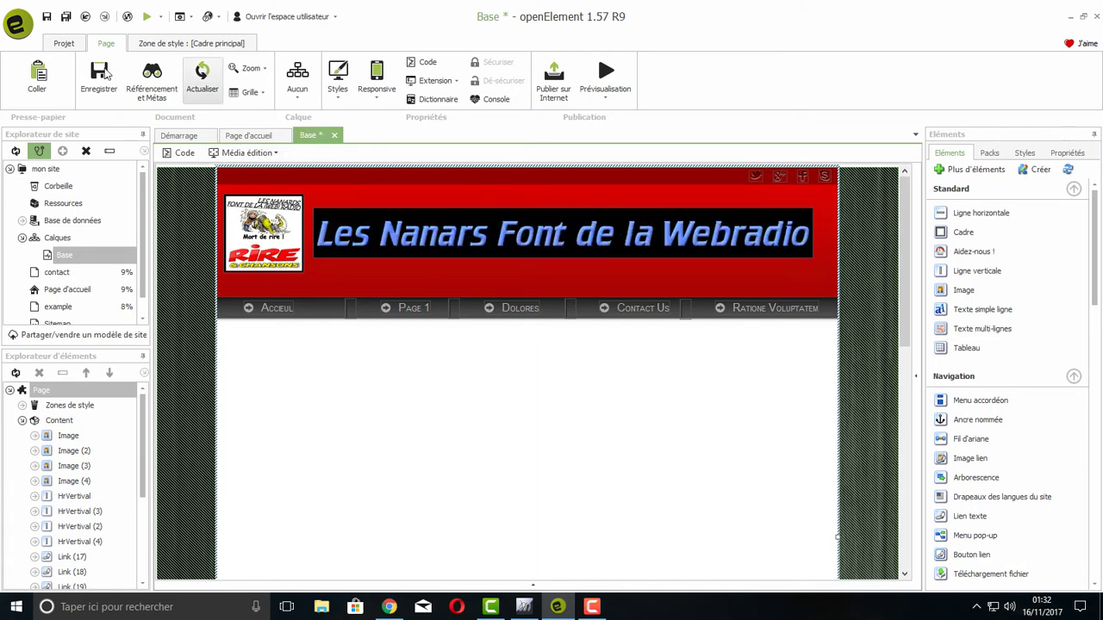
Step: Save the Base layer and launch its browser preview
{"action": "left_click", "coordinate": [99, 76]}
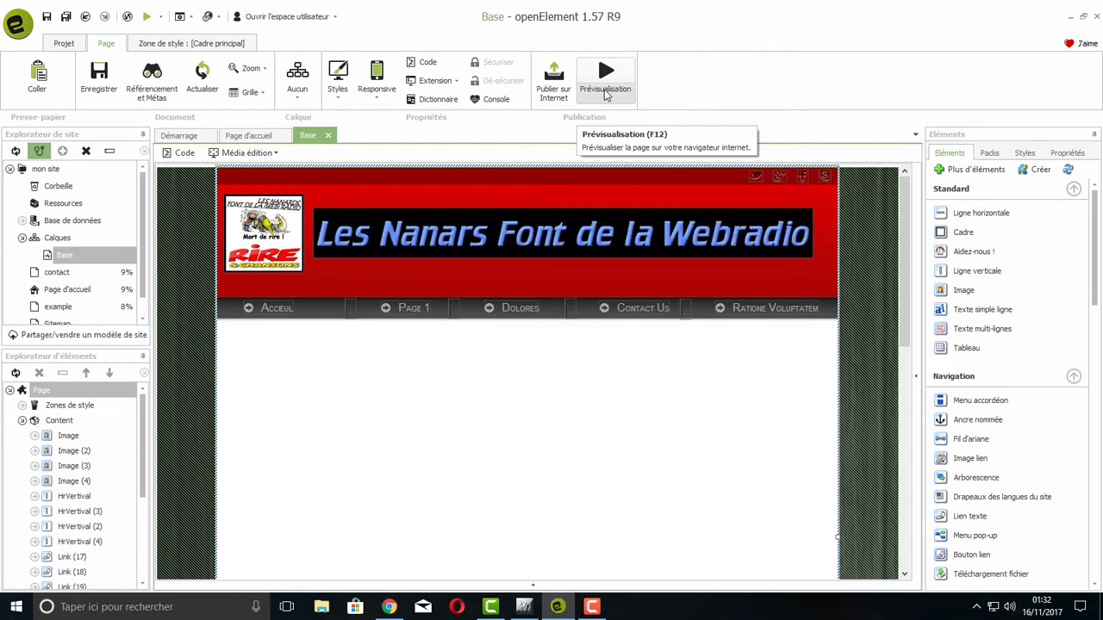
{"action": "left_click", "coordinate": [606, 93]}
{"action": "left_click", "coordinate": [636, 148]}
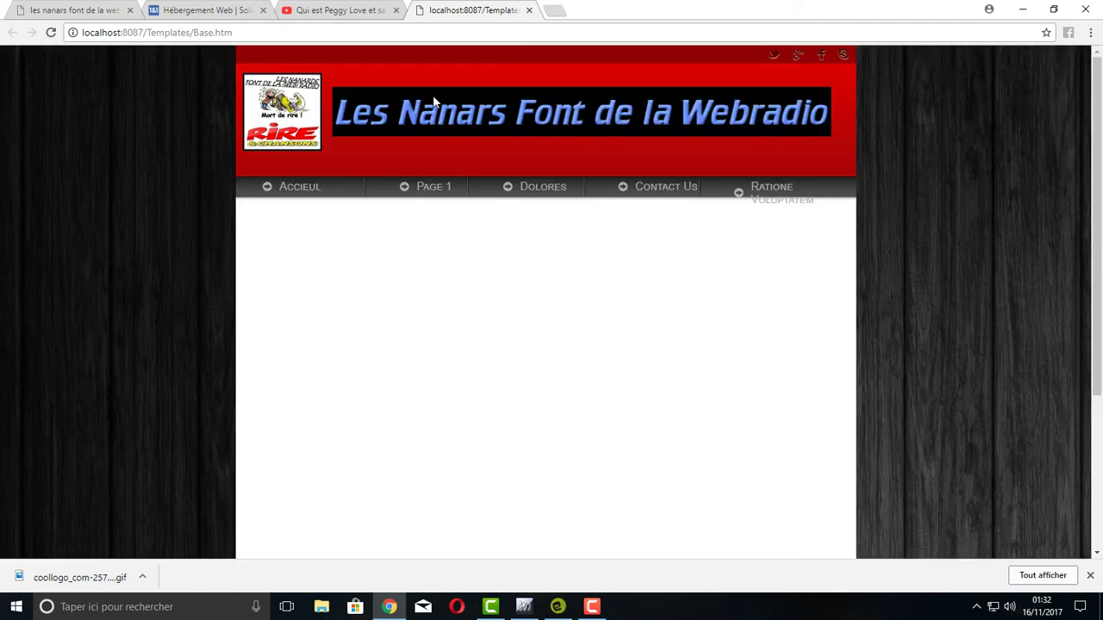
Step: Follow the menu links in the preview to check the header on the other pages, and close the preview tab
{"action": "left_click", "coordinate": [441, 194]}
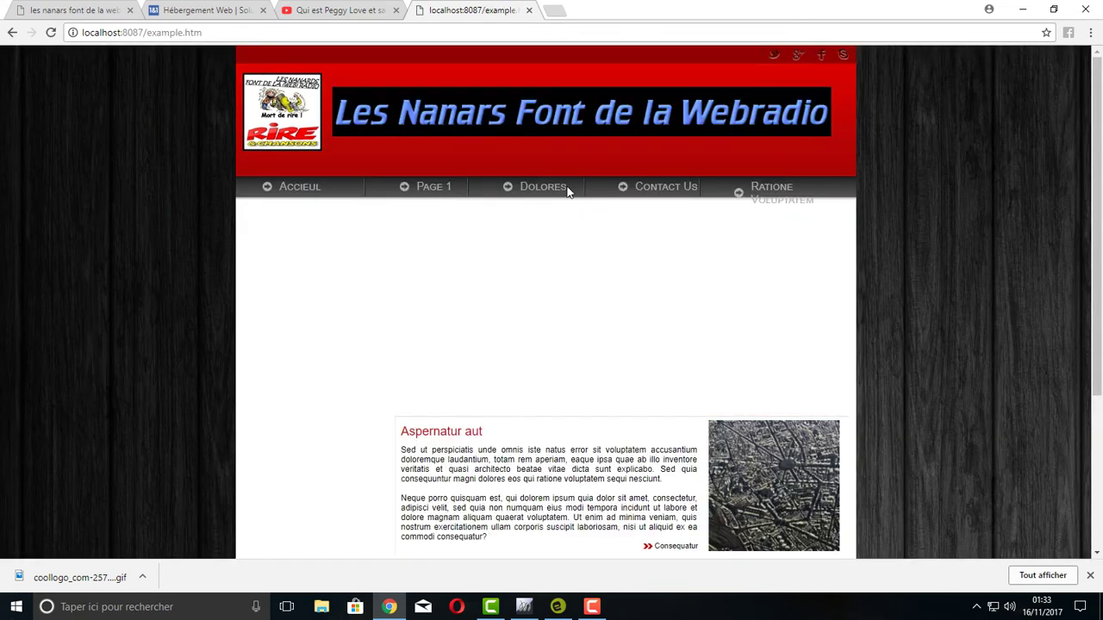
{"action": "left_click", "coordinate": [554, 189]}
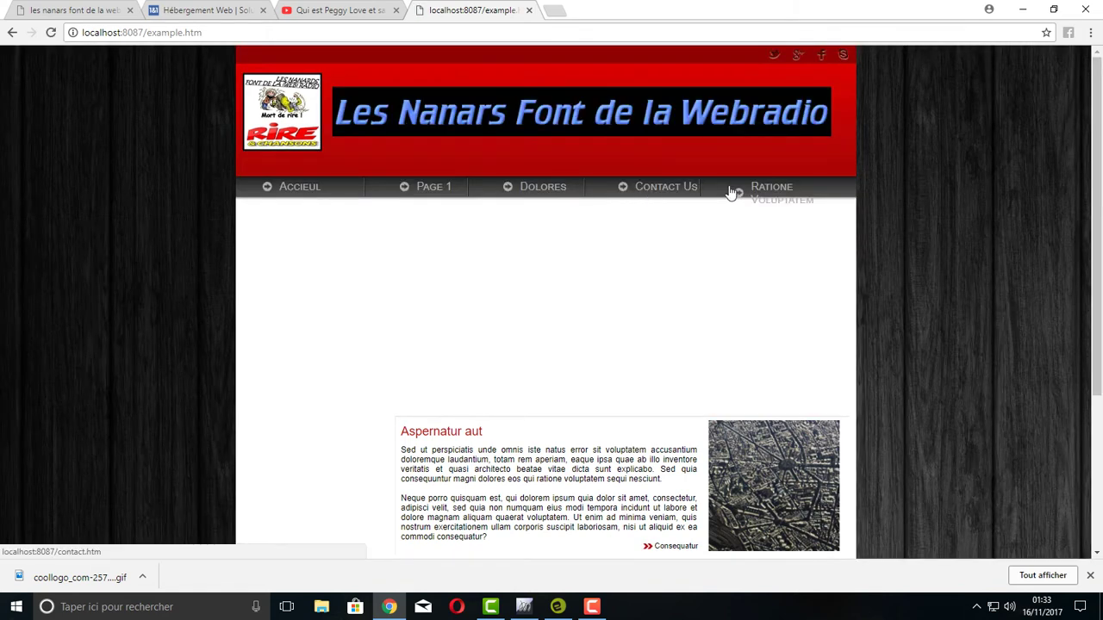
{"action": "left_click", "coordinate": [733, 191]}
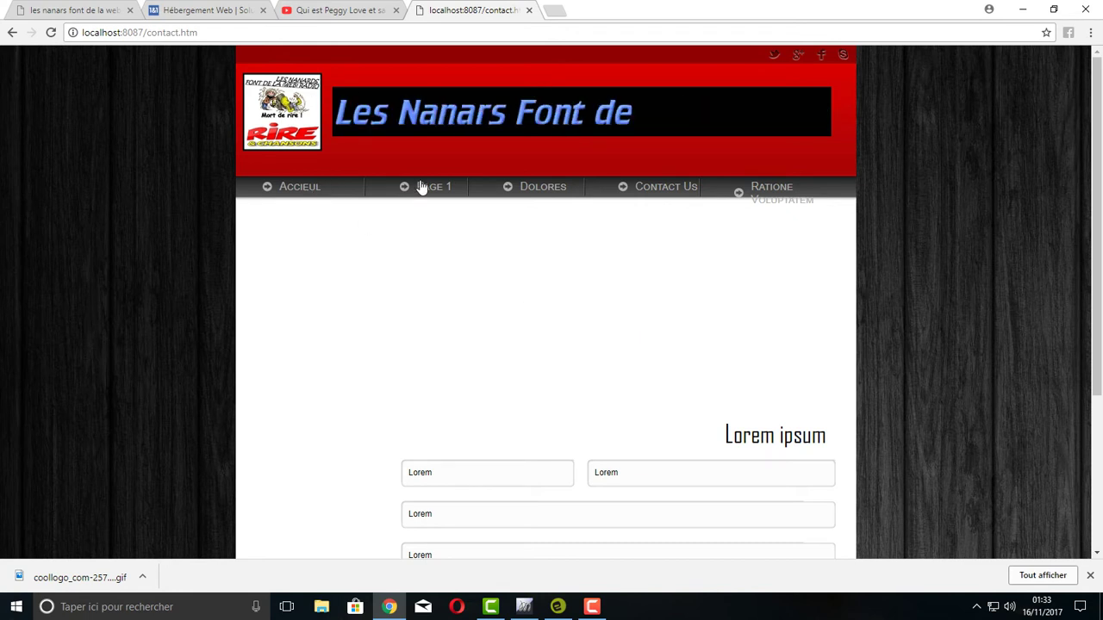
{"action": "left_click", "coordinate": [305, 189]}
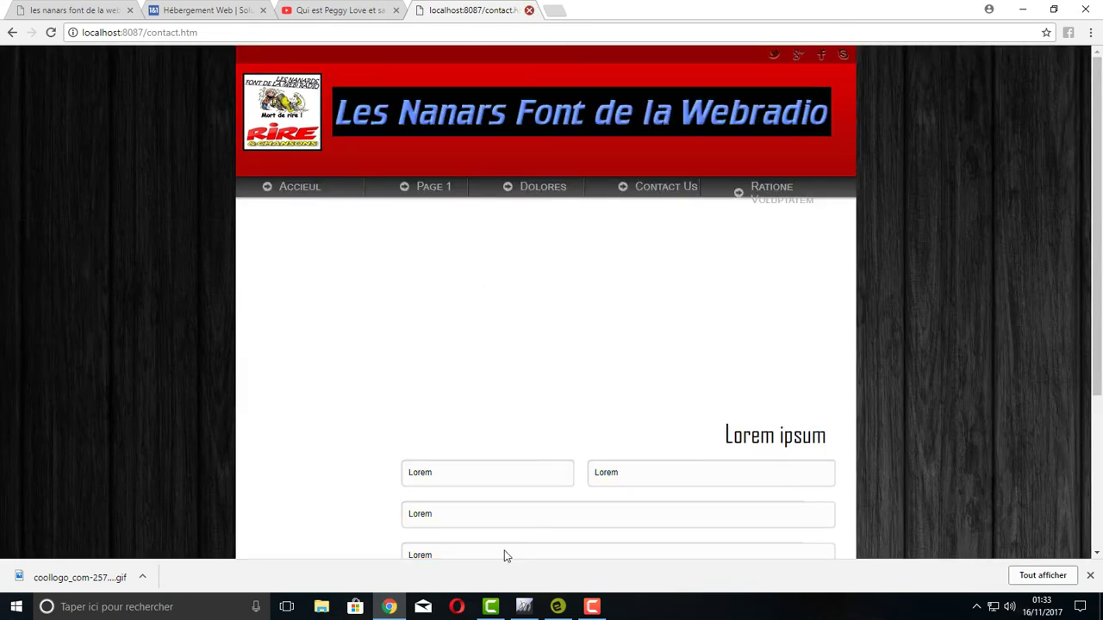
{"action": "key", "text": "ctrl+w"}
Step: Return to openElement, bring up the home page and preview it with the Base layer's header
{"action": "left_click", "coordinate": [557, 607]}
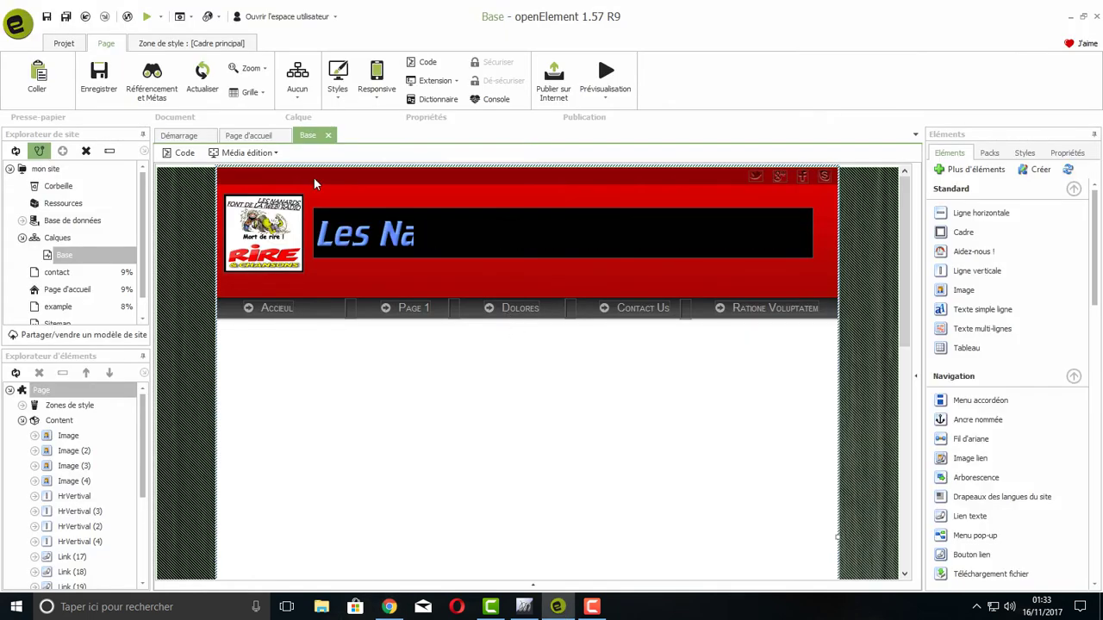
{"action": "left_click", "coordinate": [249, 135]}
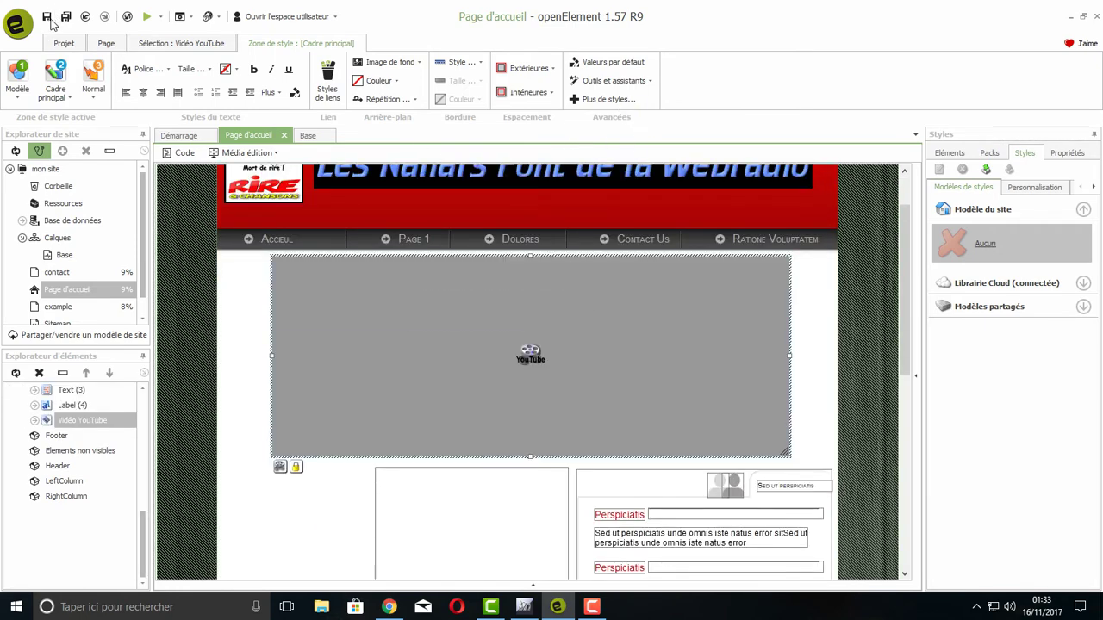
{"action": "left_click", "coordinate": [110, 44]}
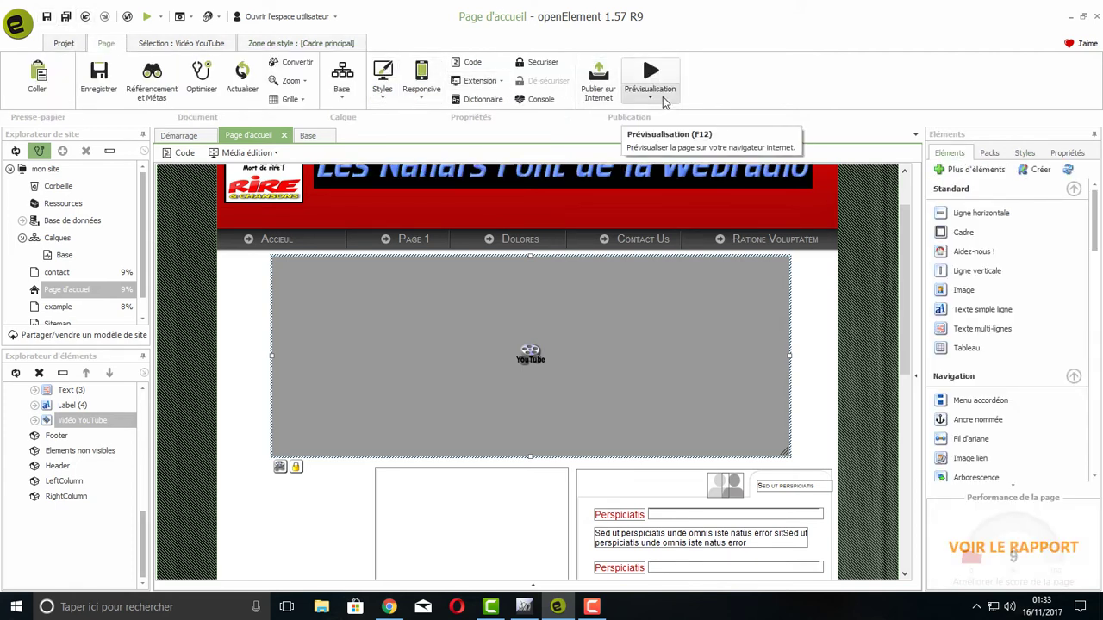
{"action": "left_click", "coordinate": [650, 95]}
{"action": "left_click", "coordinate": [674, 145]}
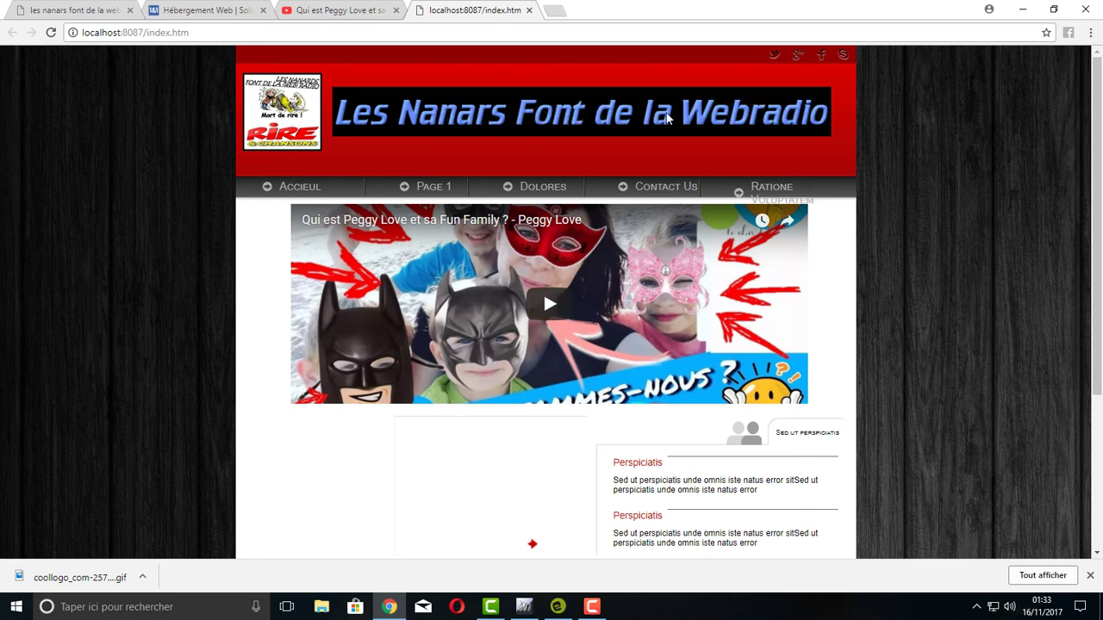
Step: Switch back to openElement and set the Base layer's page background image to img_fond0b469a
{"action": "left_click", "coordinate": [556, 607]}
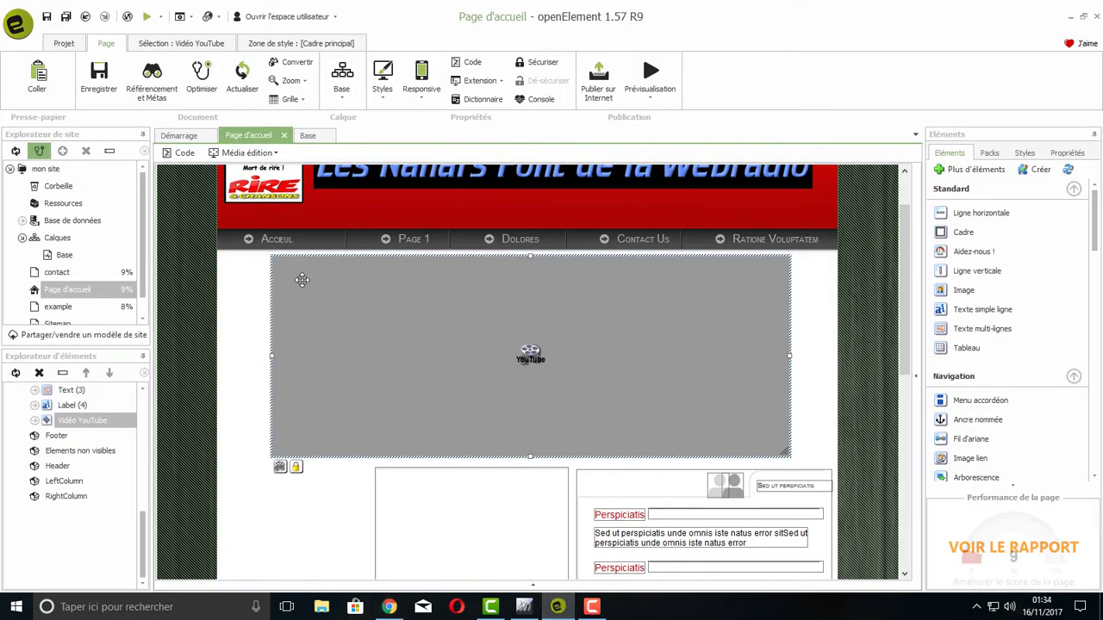
{"action": "left_click", "coordinate": [307, 136]}
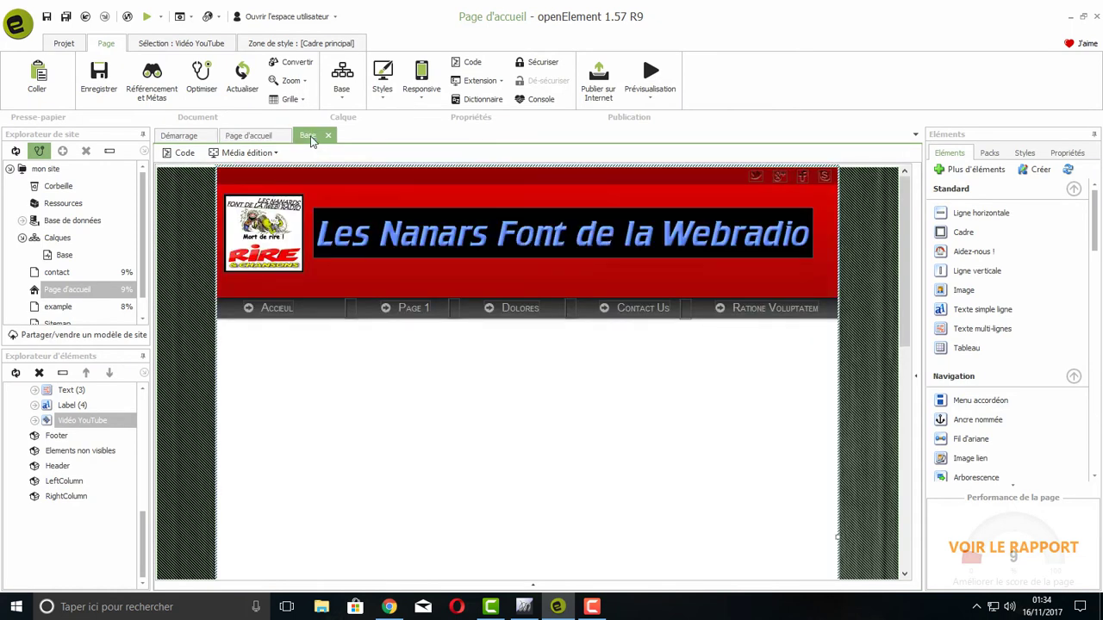
{"action": "left_click", "coordinate": [182, 261]}
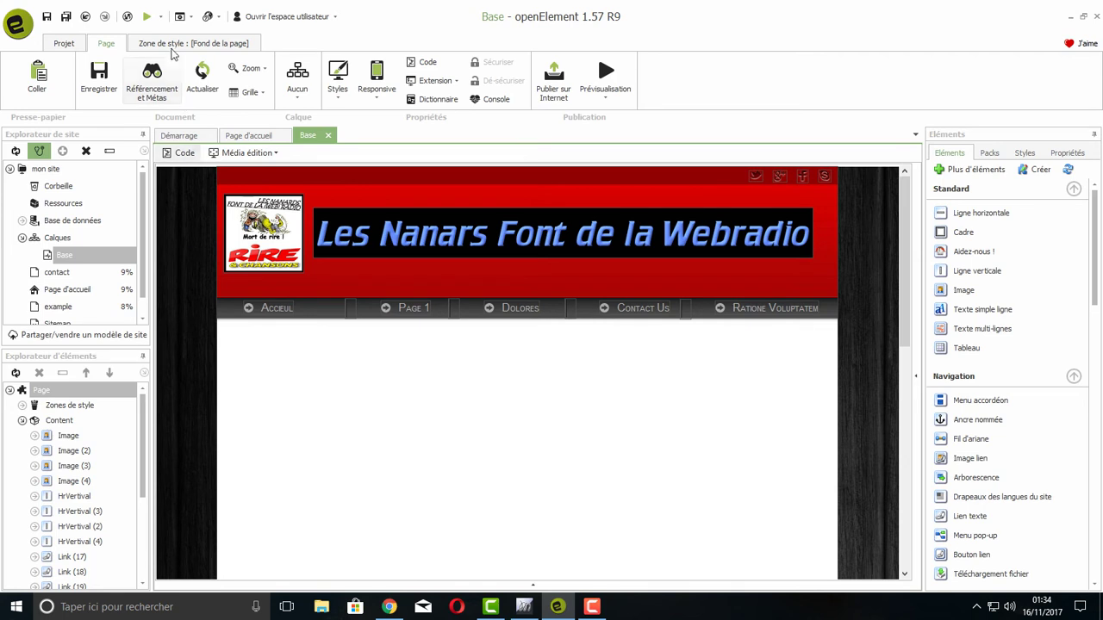
{"action": "left_click", "coordinate": [171, 46]}
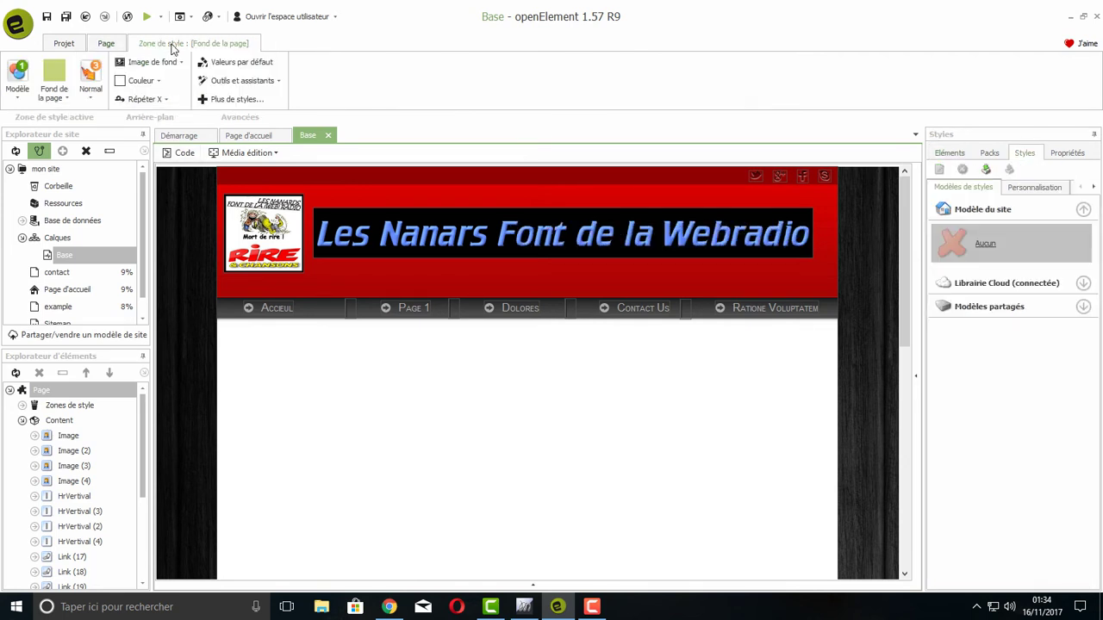
{"action": "left_click", "coordinate": [176, 67]}
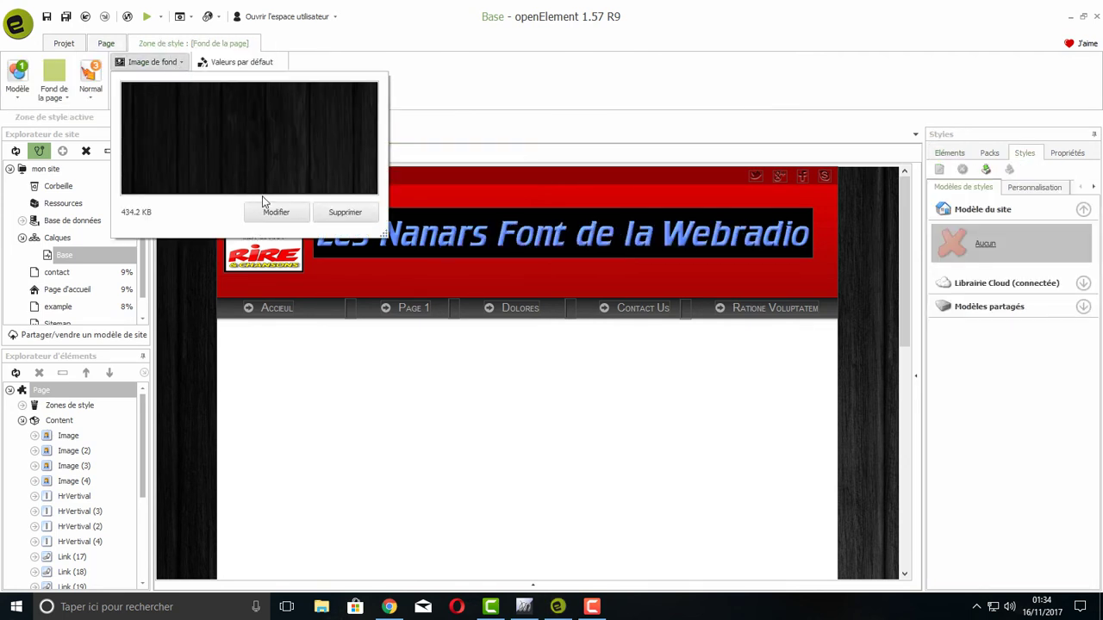
{"action": "left_click", "coordinate": [274, 212]}
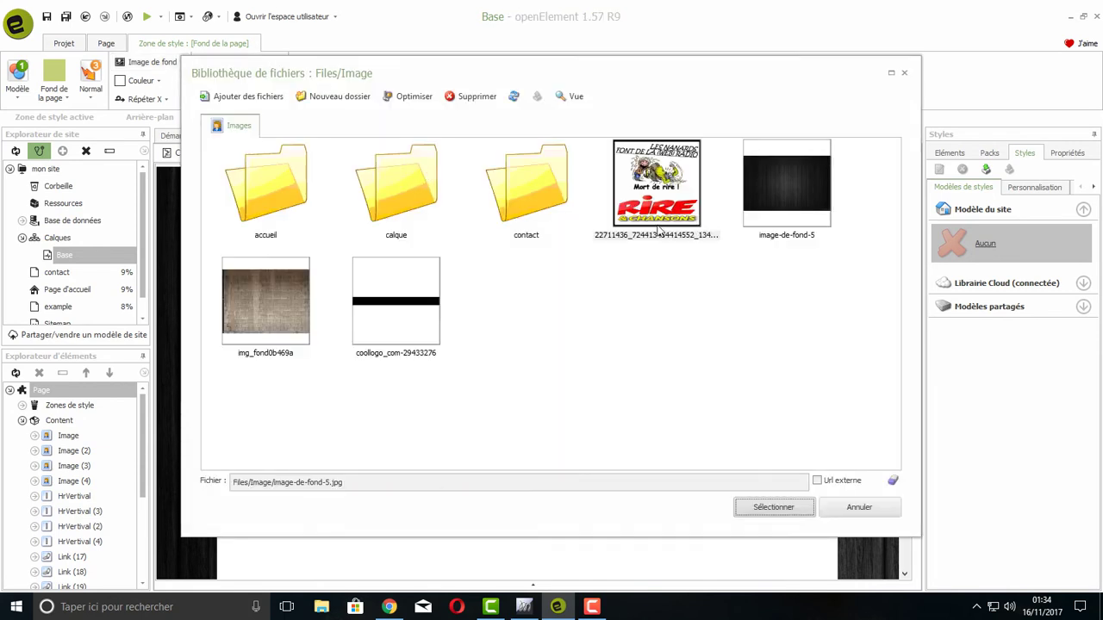
{"action": "left_click", "coordinate": [287, 307]}
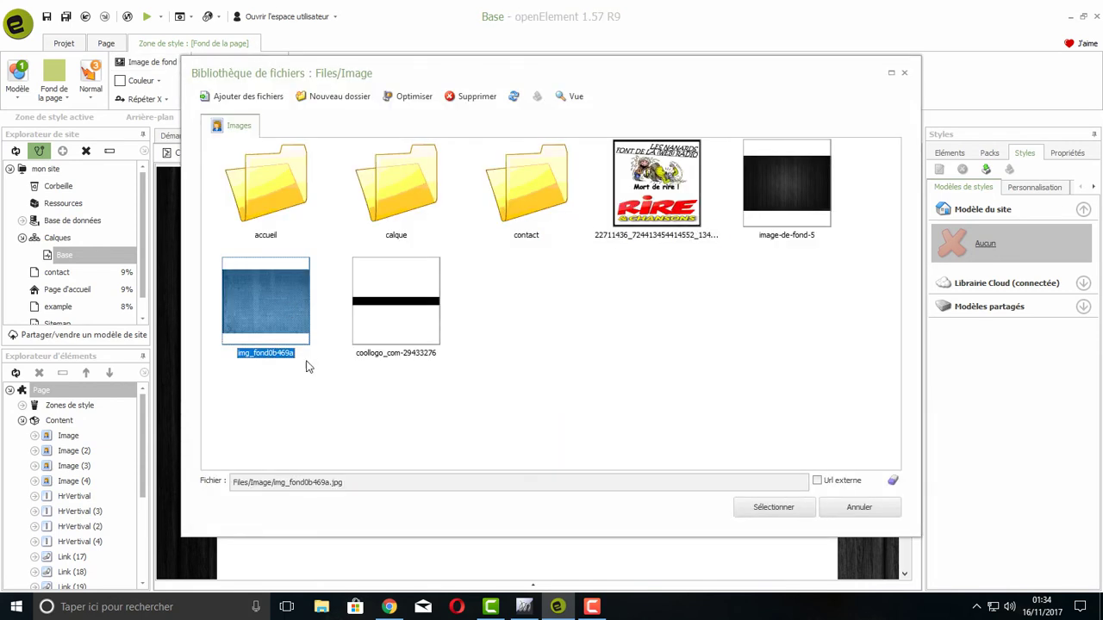
{"action": "left_click", "coordinate": [786, 512]}
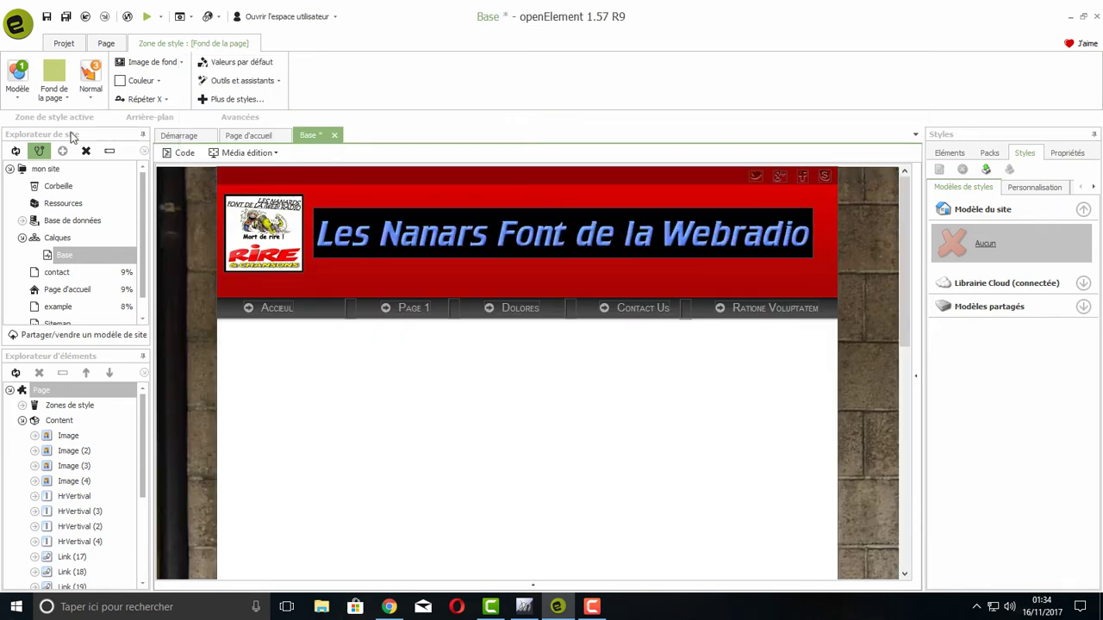
Step: Save the Base layer and check the new background in the reloaded browser preview and on openElement's home page
{"action": "left_click", "coordinate": [48, 18]}
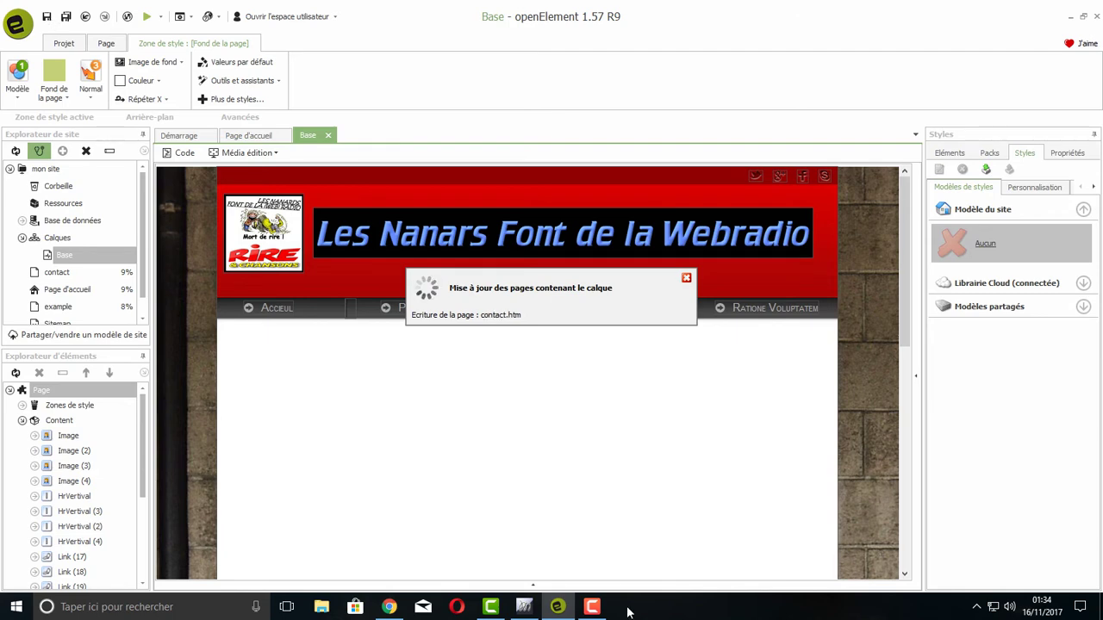
{"action": "left_click", "coordinate": [388, 606]}
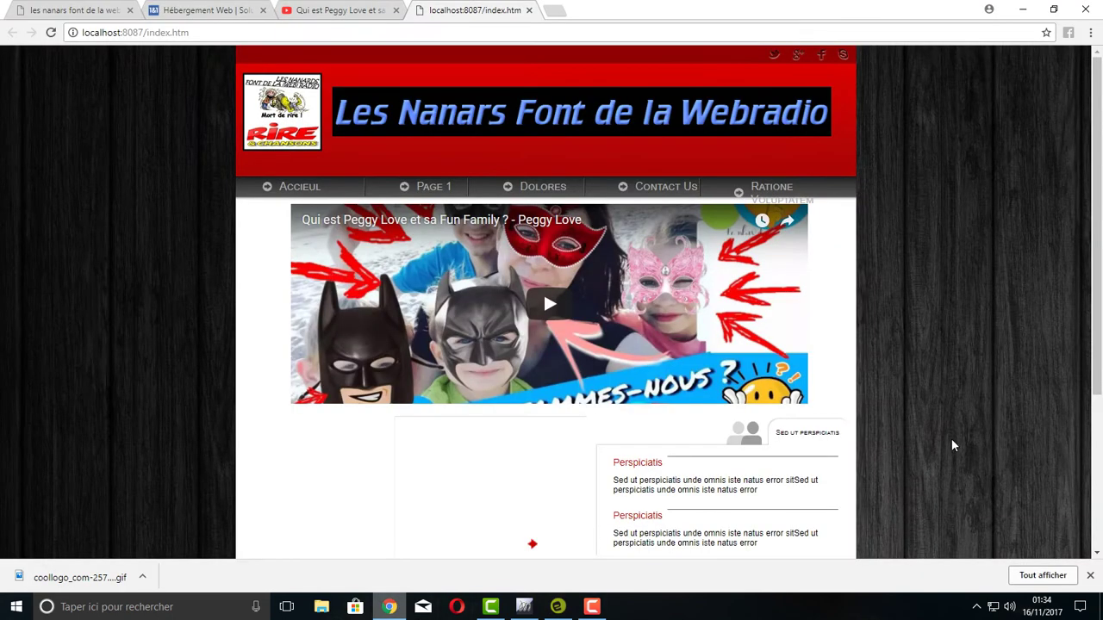
{"action": "right_click", "coordinate": [992, 399]}
{"action": "left_click", "coordinate": [994, 436]}
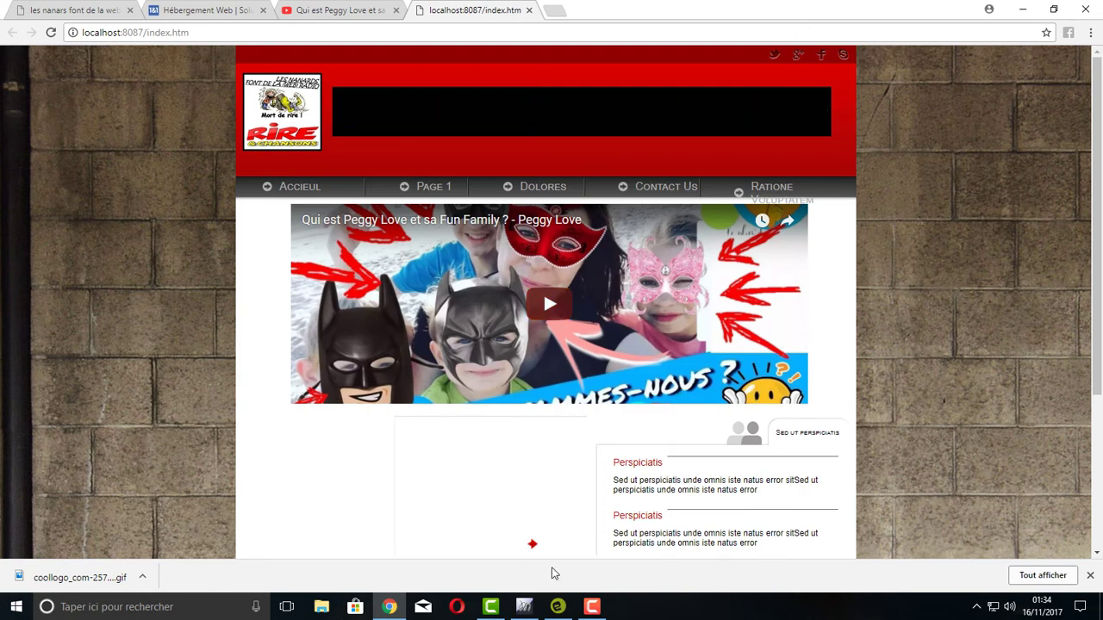
{"action": "left_click", "coordinate": [557, 606]}
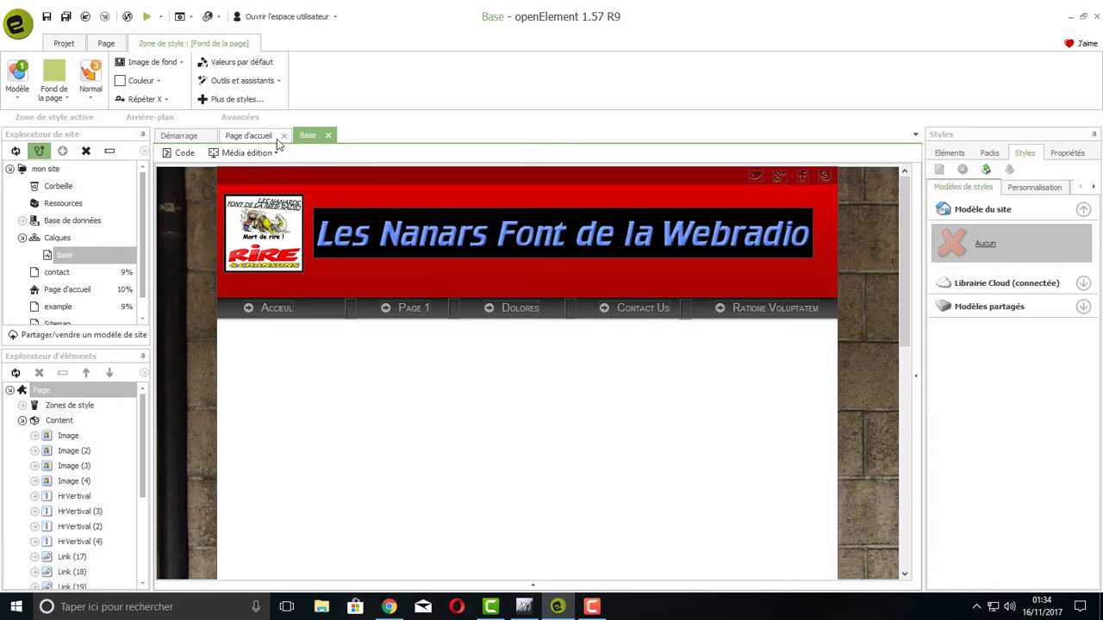
{"action": "left_click", "coordinate": [249, 136]}
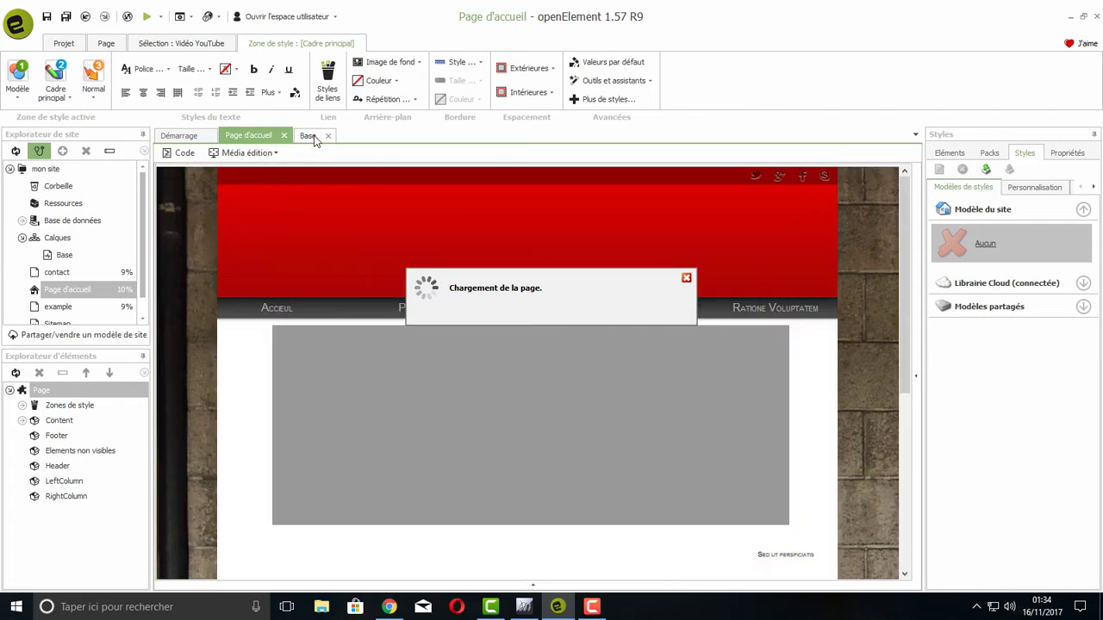
Step: Move the title banner and the Rire & Chansons logo slightly lower in the Base layer's header
{"action": "left_click", "coordinate": [315, 140]}
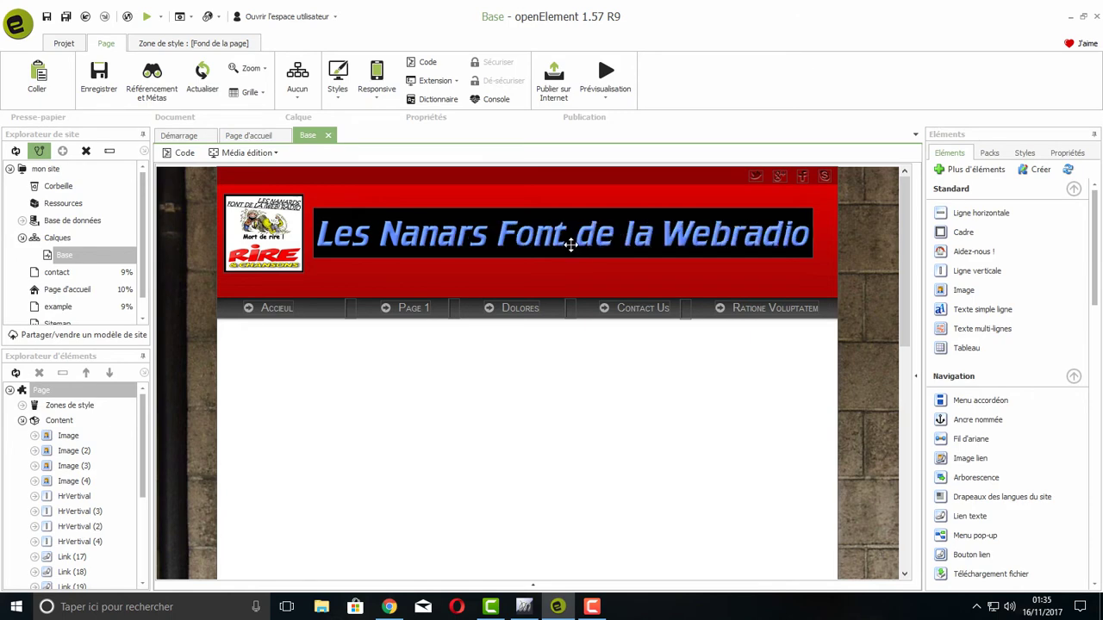
{"action": "left_click", "coordinate": [570, 244]}
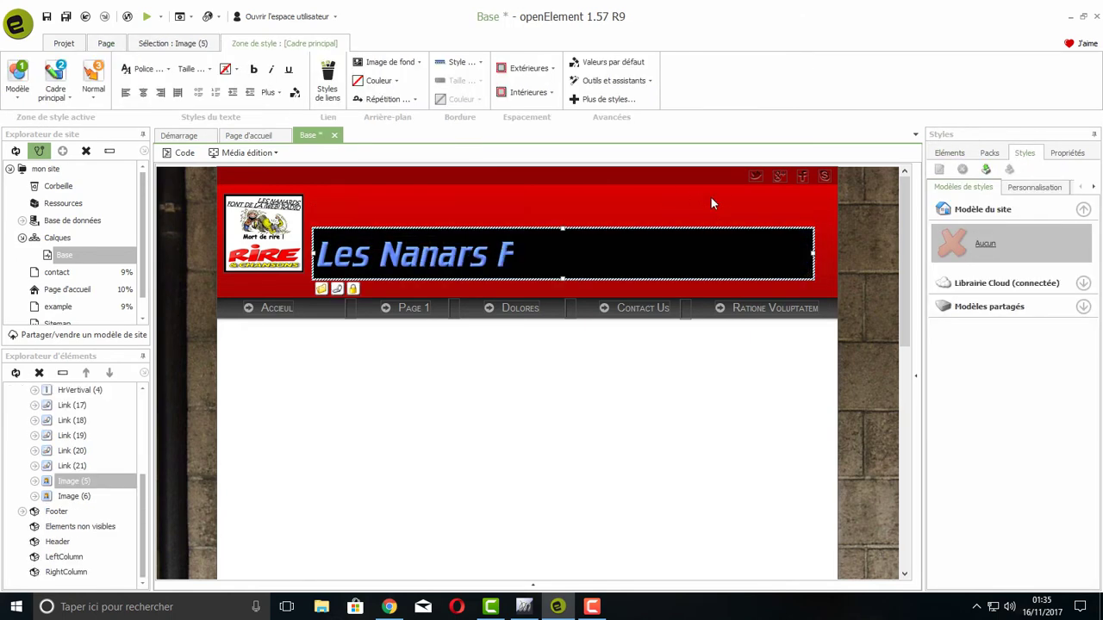
{"action": "left_click", "coordinate": [280, 245]}
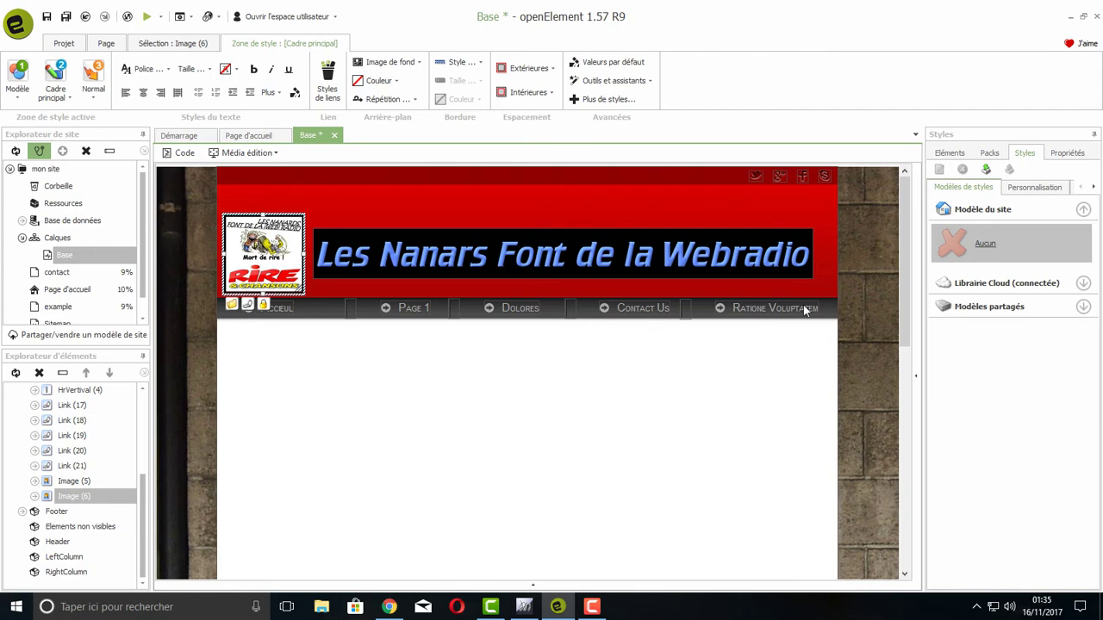
Step: Insert an image element below the menu, add the bouton ecouter file to the image library and use it
{"action": "left_click", "coordinate": [948, 153]}
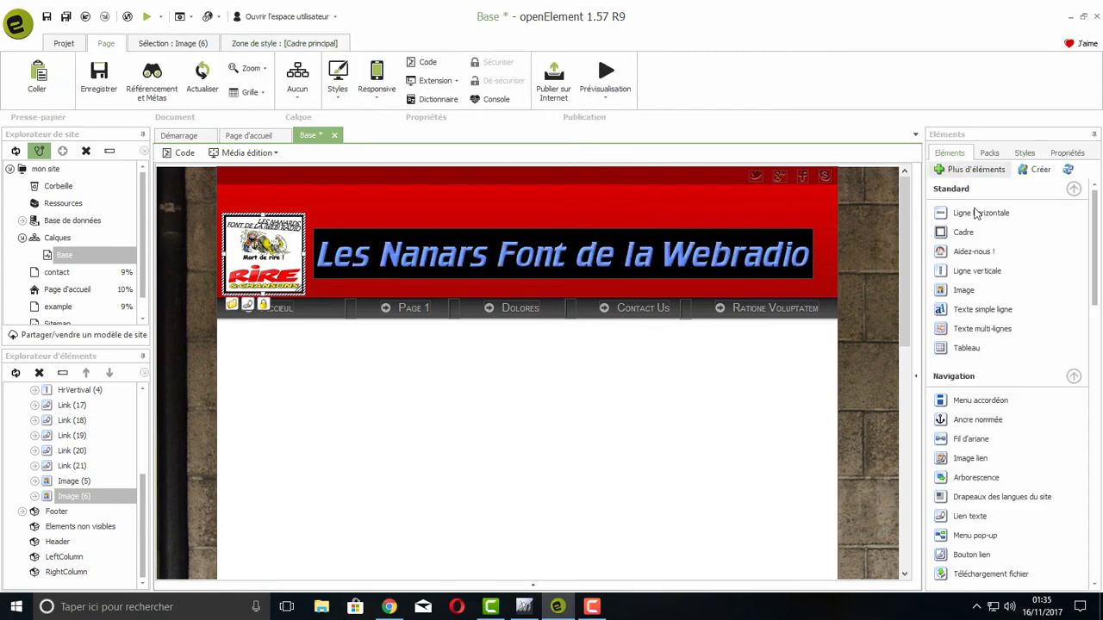
{"action": "left_click_drag", "start_coordinate": [974, 291], "coordinate": [485, 463]}
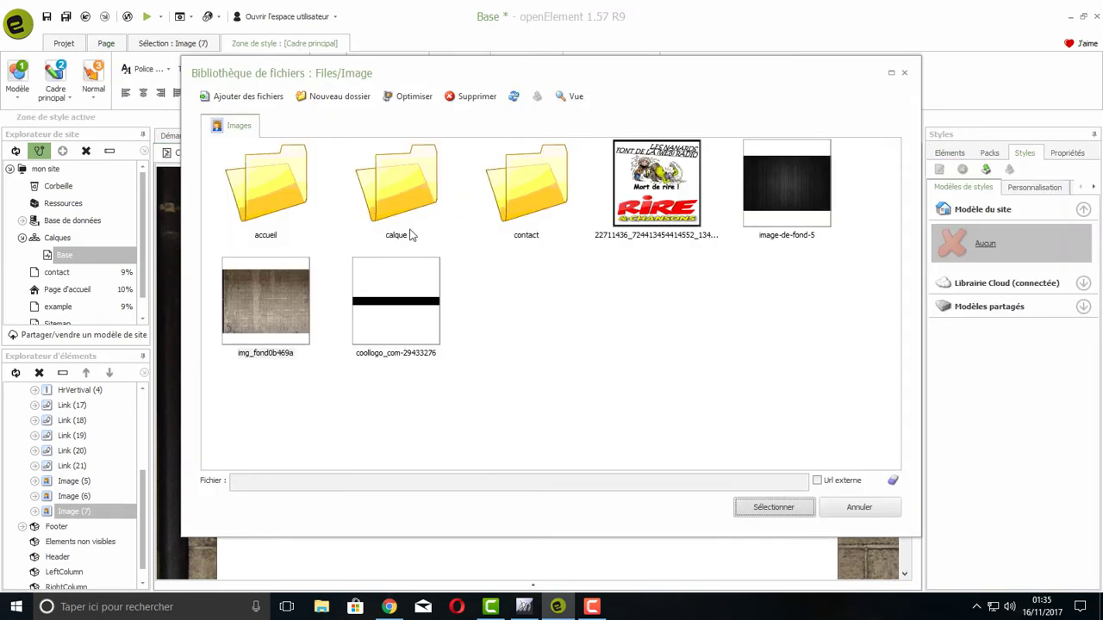
{"action": "left_click", "coordinate": [249, 97]}
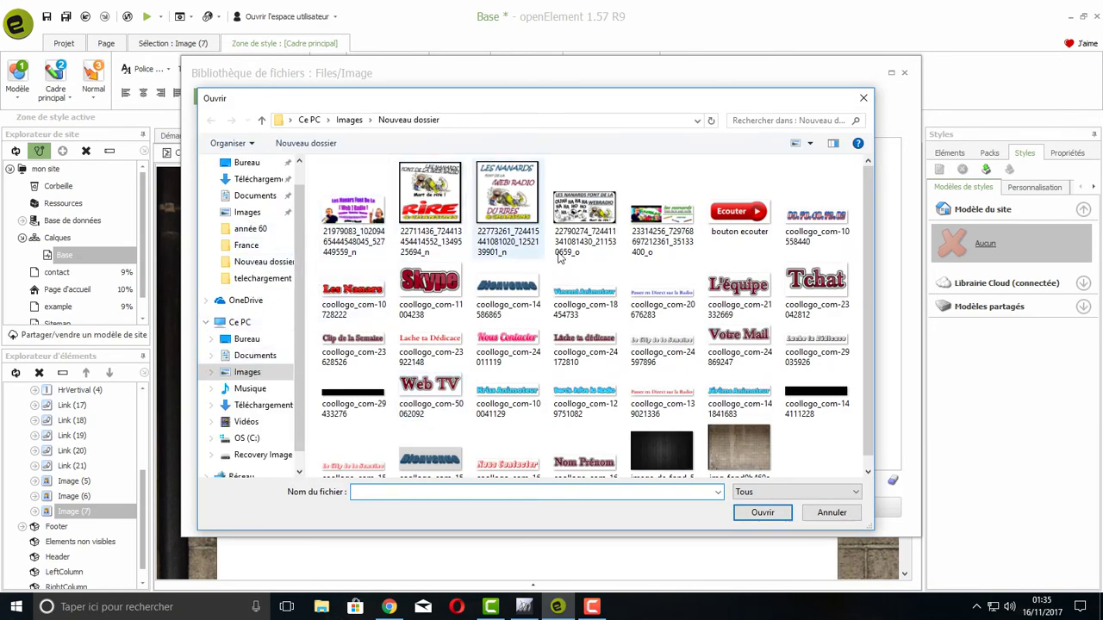
{"action": "left_click_drag", "start_coordinate": [867, 282], "coordinate": [867, 284]}
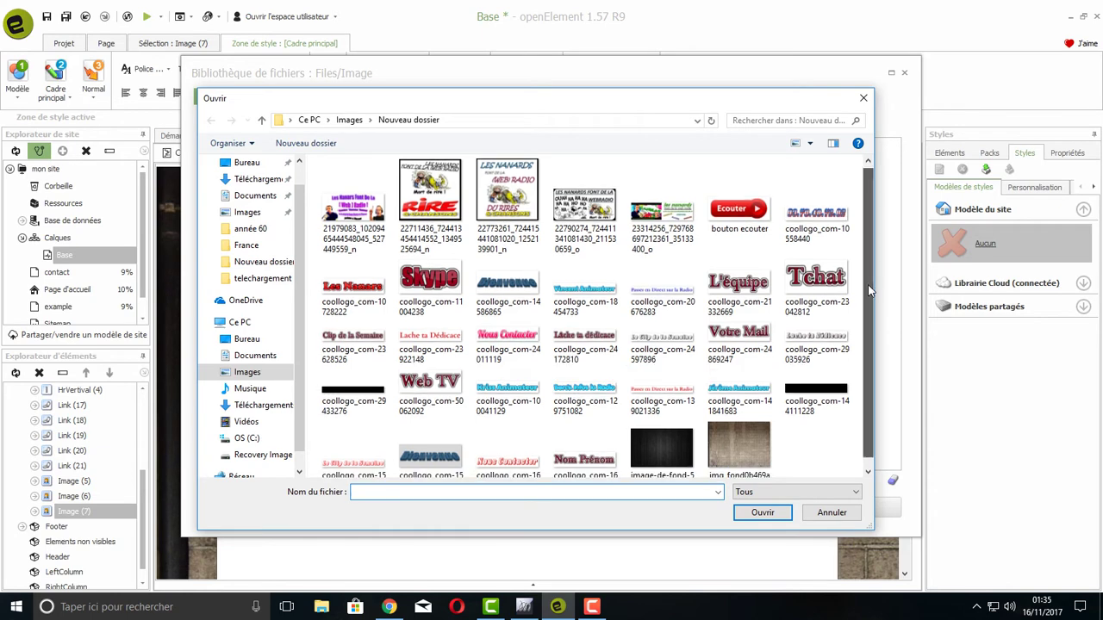
{"action": "left_click", "coordinate": [739, 217]}
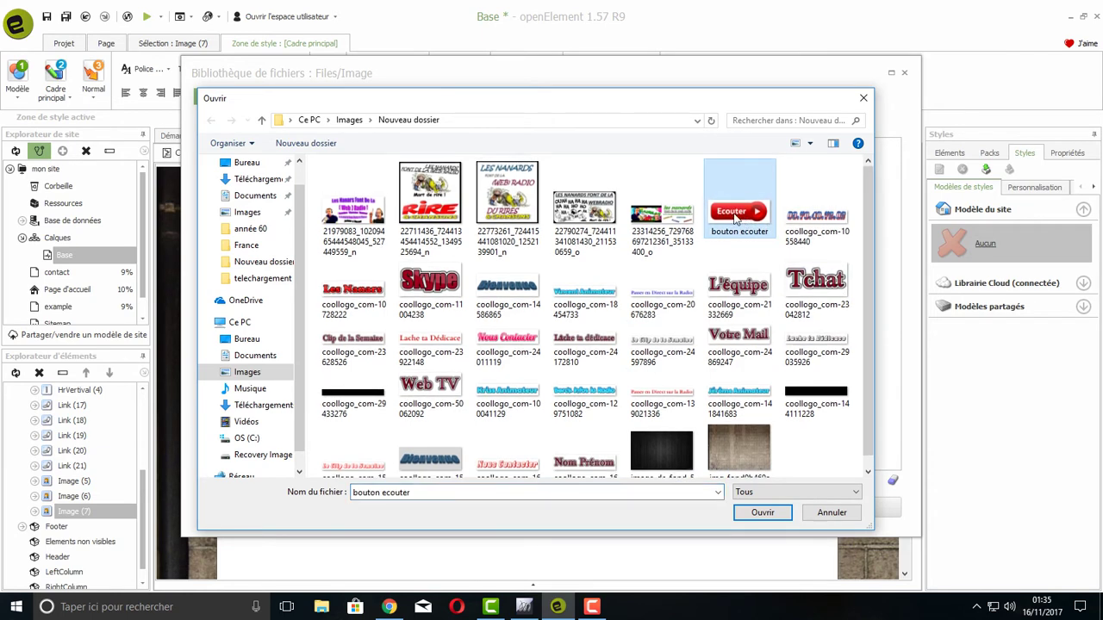
{"action": "left_click", "coordinate": [768, 517]}
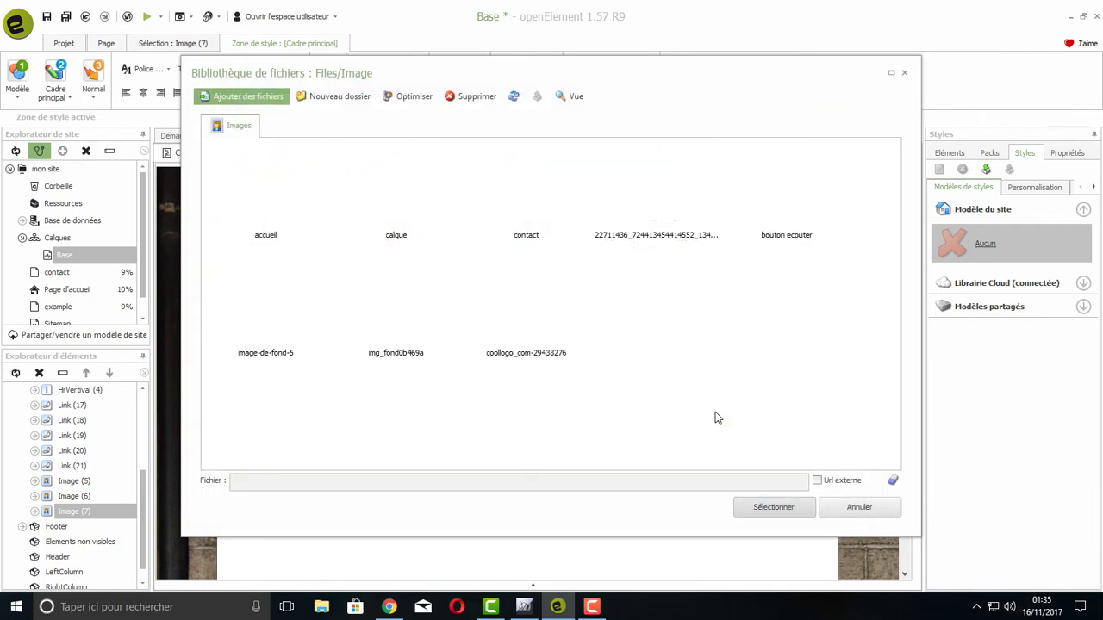
{"action": "left_click", "coordinate": [780, 183]}
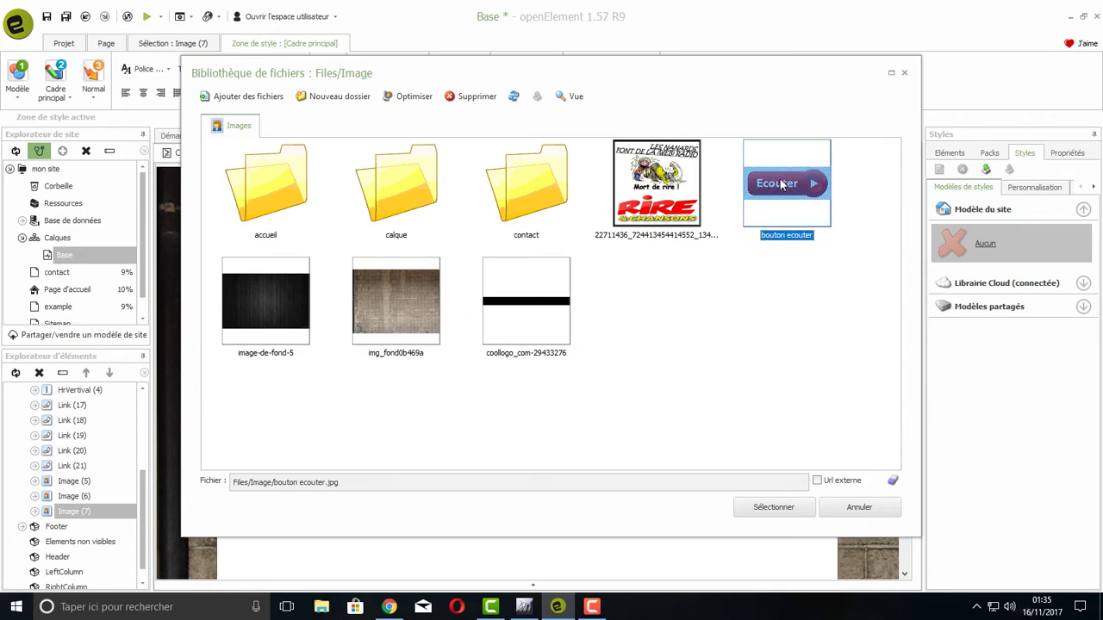
{"action": "left_click", "coordinate": [785, 508]}
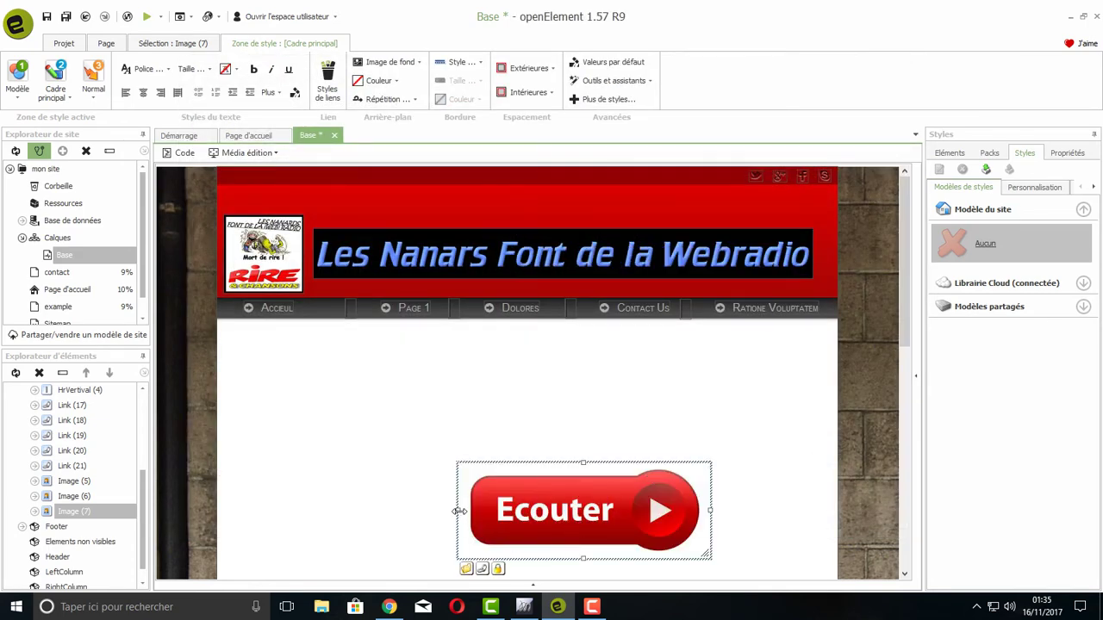
Step: Shrink the Ecouter button, place it in the red header, and shift the title banner down just above the menu
{"action": "left_click_drag", "start_coordinate": [460, 510], "coordinate": [600, 515]}
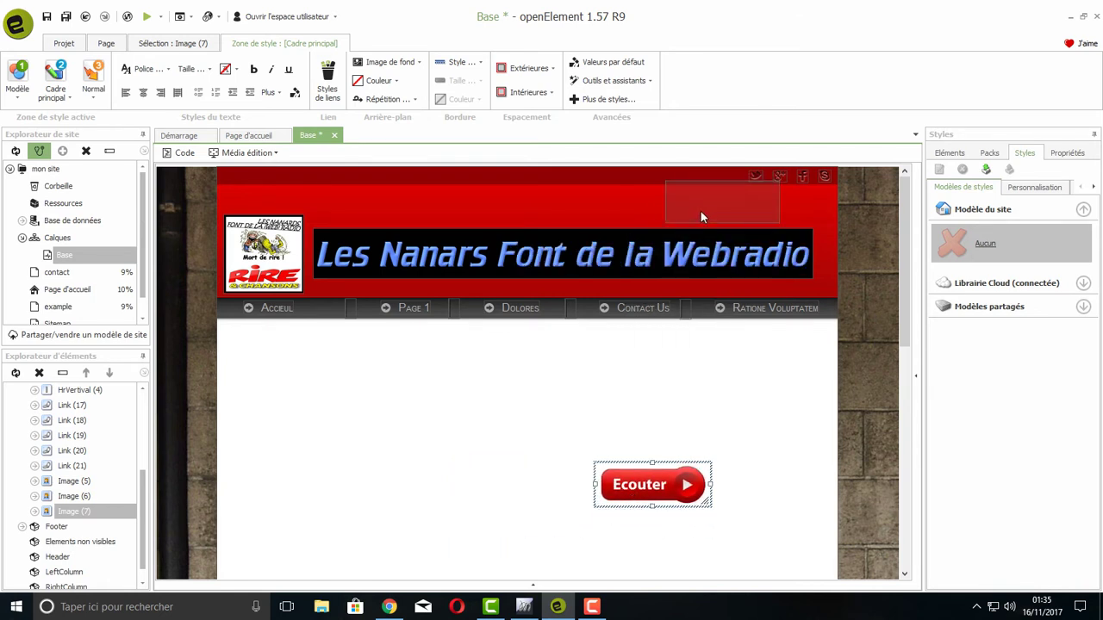
{"action": "left_click_drag", "start_coordinate": [699, 211], "coordinate": [701, 212]}
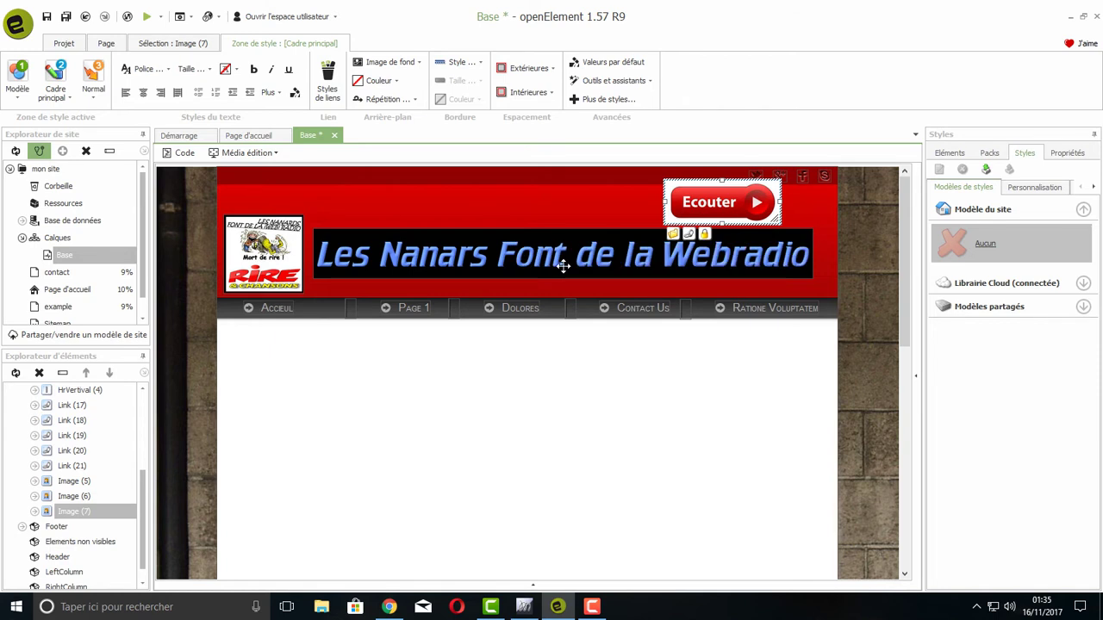
{"action": "left_click", "coordinate": [564, 272]}
{"action": "left_click_drag", "start_coordinate": [565, 274], "coordinate": [571, 287]}
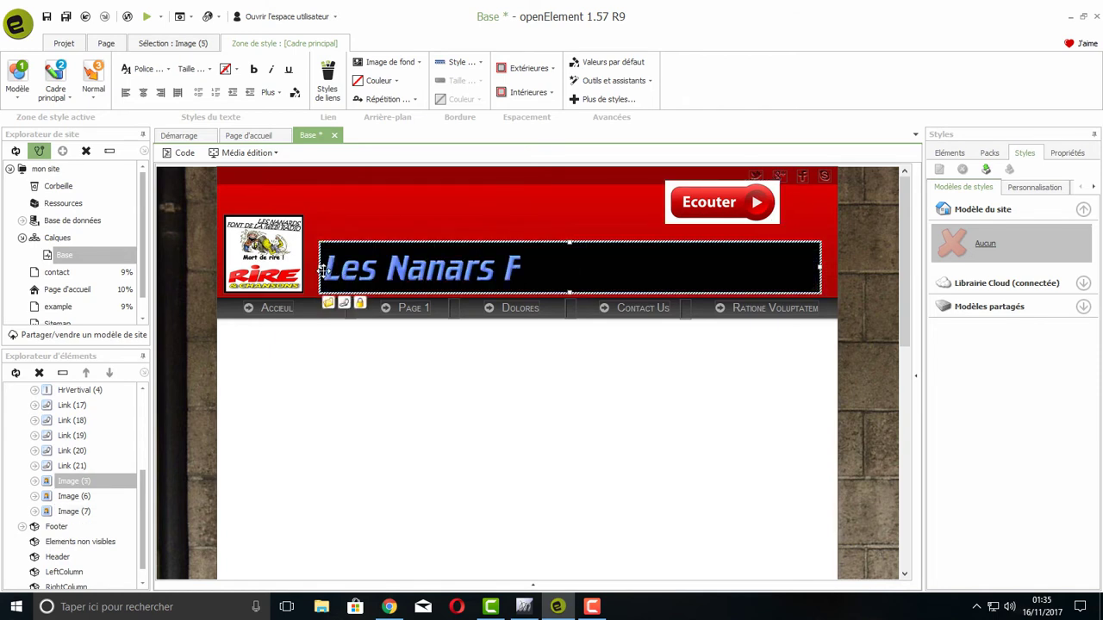
Step: Slightly enlarge the Ecouter button and position it above the right end of the title banner
{"action": "left_click", "coordinate": [708, 210]}
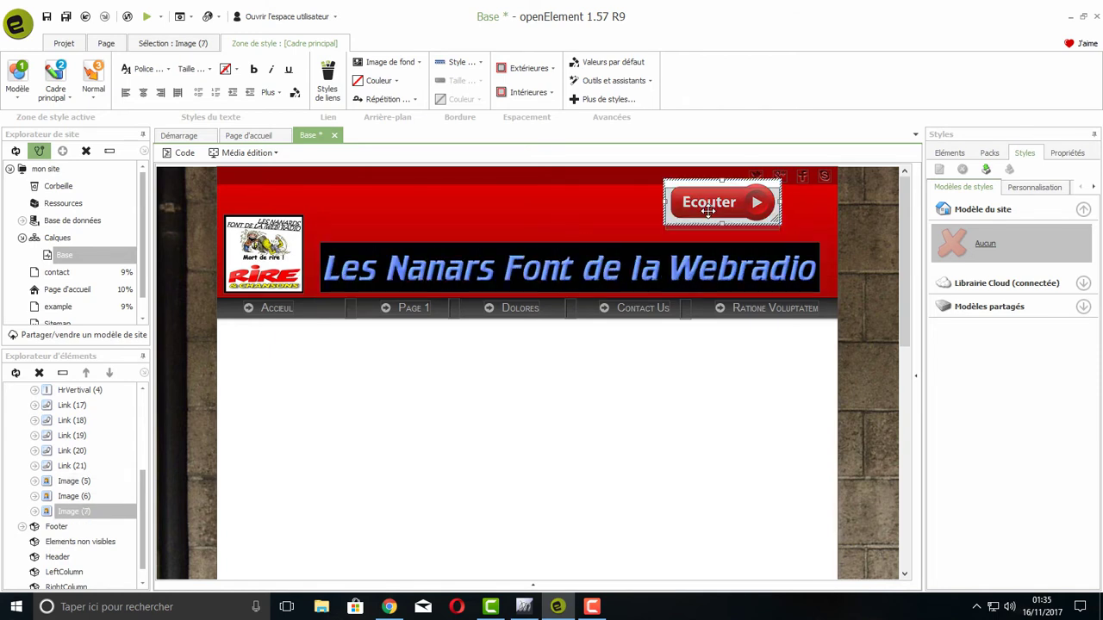
{"action": "left_click_drag", "start_coordinate": [708, 210], "coordinate": [644, 218]}
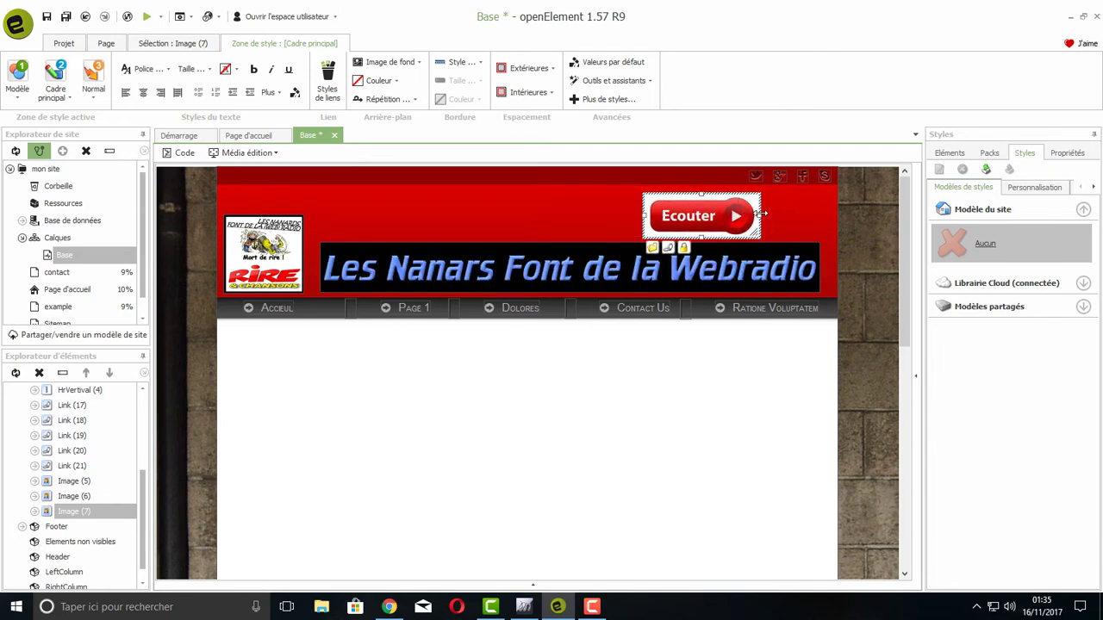
{"action": "left_click", "coordinate": [762, 221]}
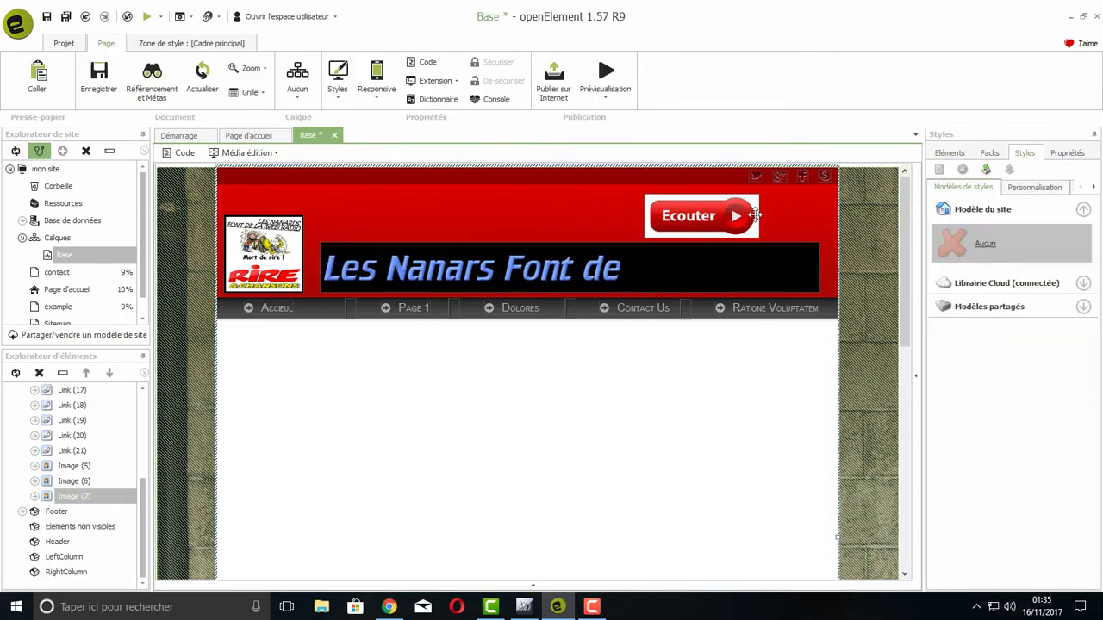
{"action": "left_click_drag", "start_coordinate": [762, 221], "coordinate": [771, 195]}
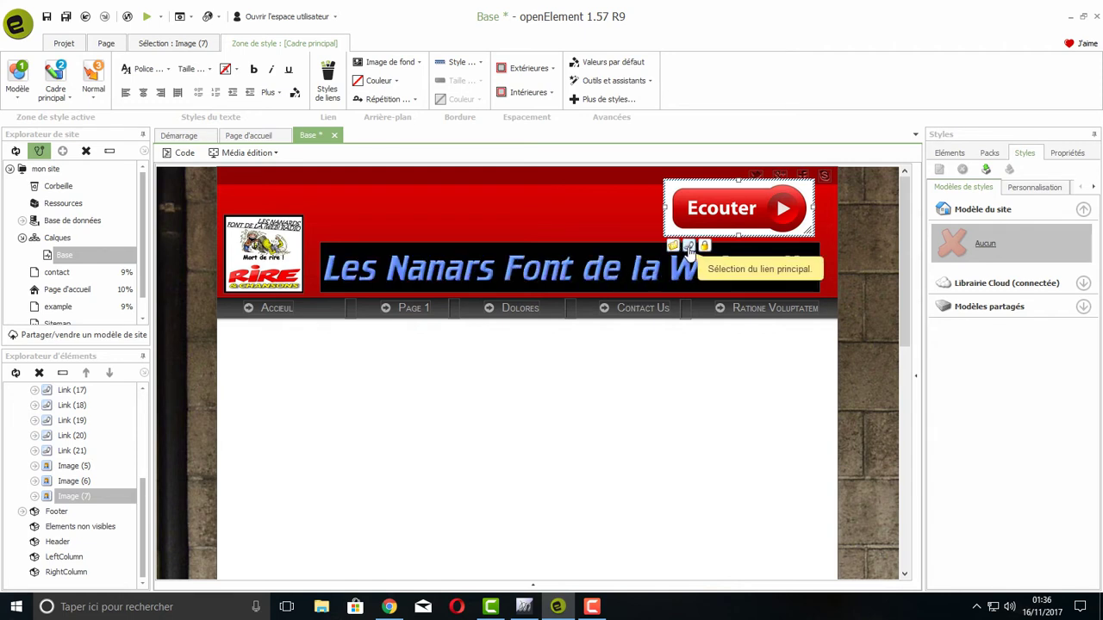
{"action": "left_click", "coordinate": [689, 247]}
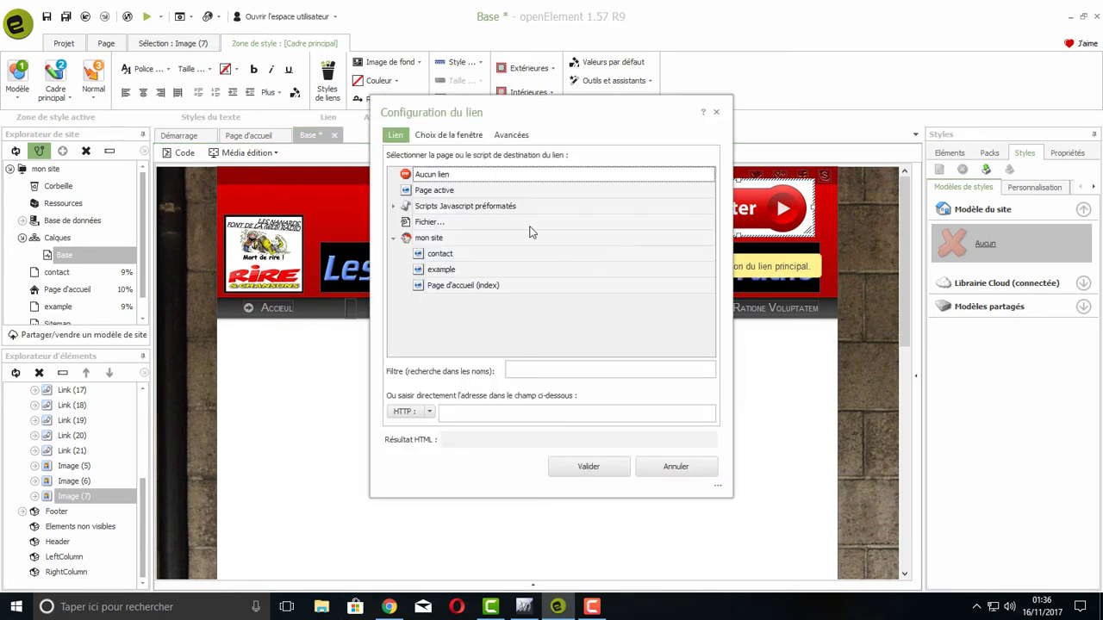
{"action": "left_click", "coordinate": [501, 412]}
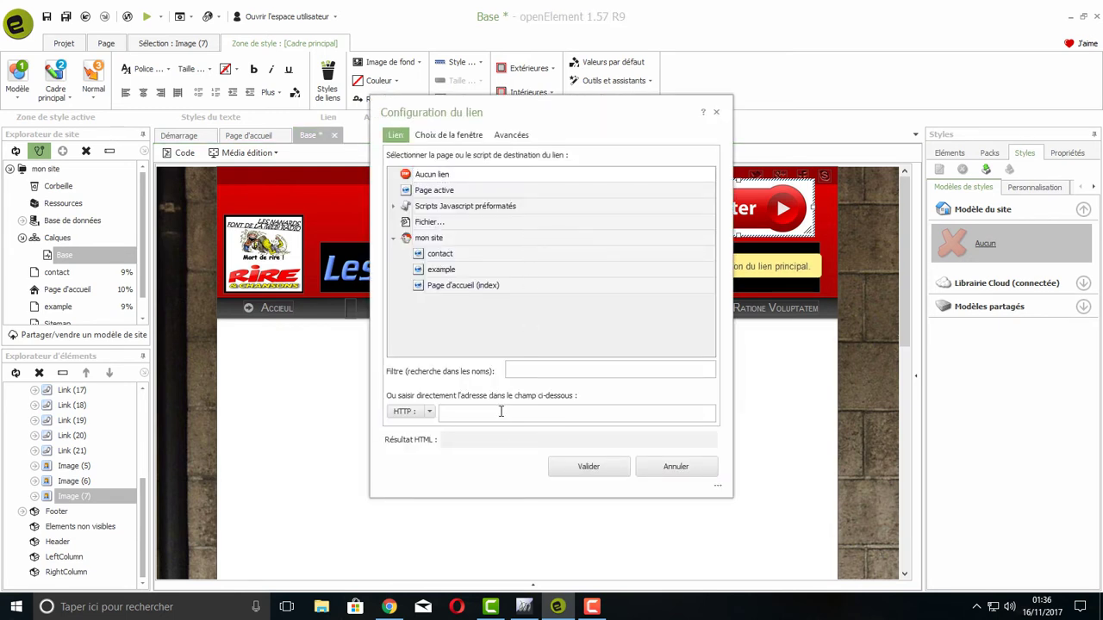
{"action": "type", "text": "www.le"}
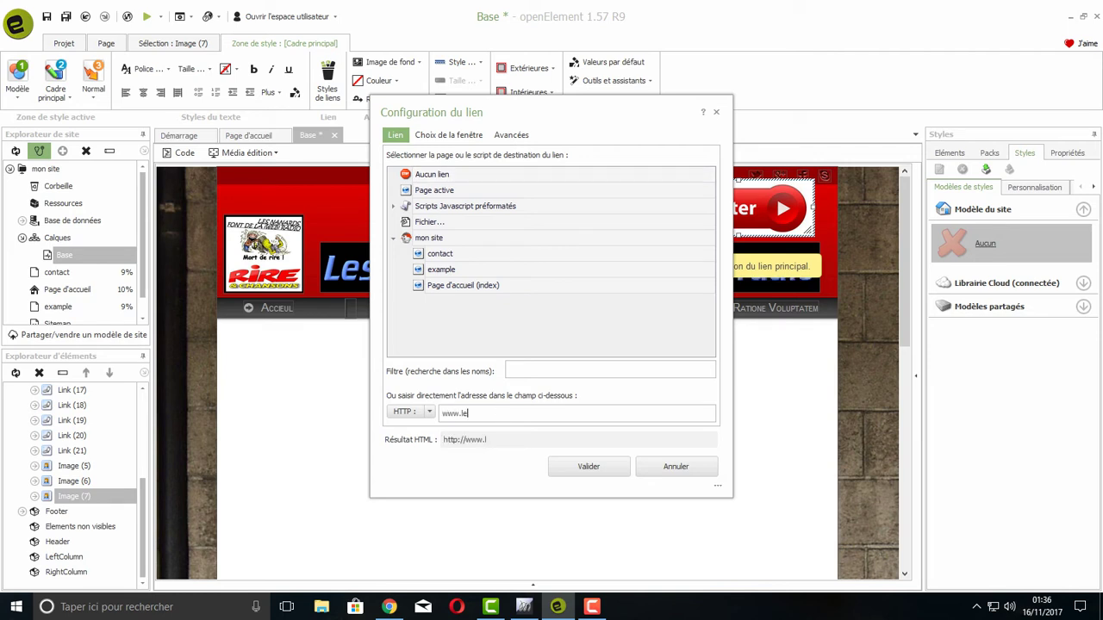
{"action": "type", "text": "snanars."}
{"action": "type", "text": "xyz"}
{"action": "left_click", "coordinate": [453, 140]}
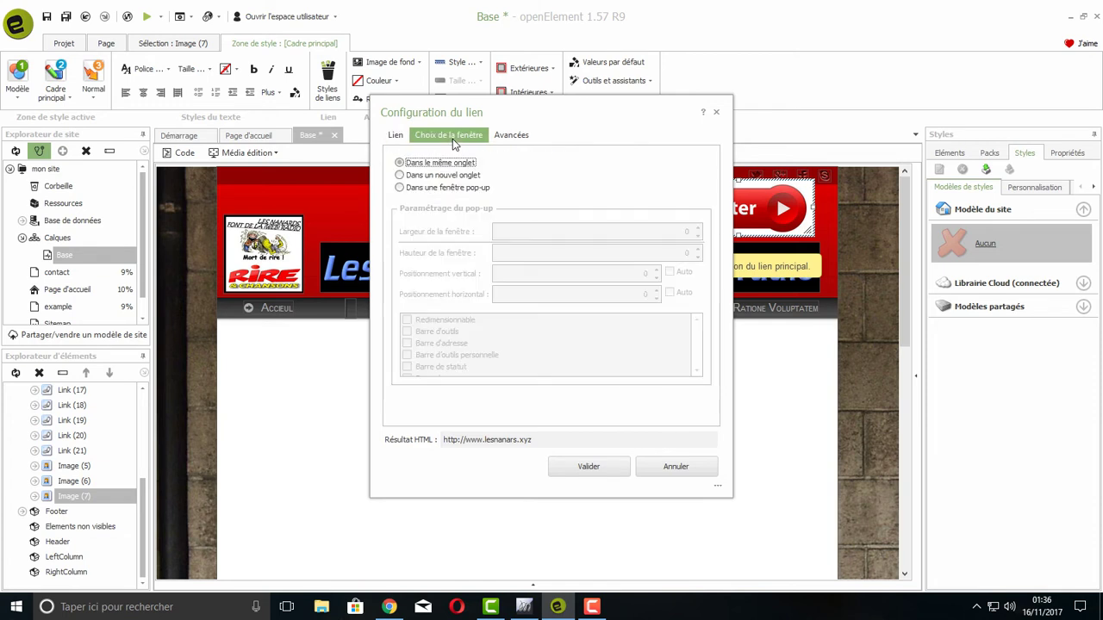
{"action": "left_click", "coordinate": [400, 188]}
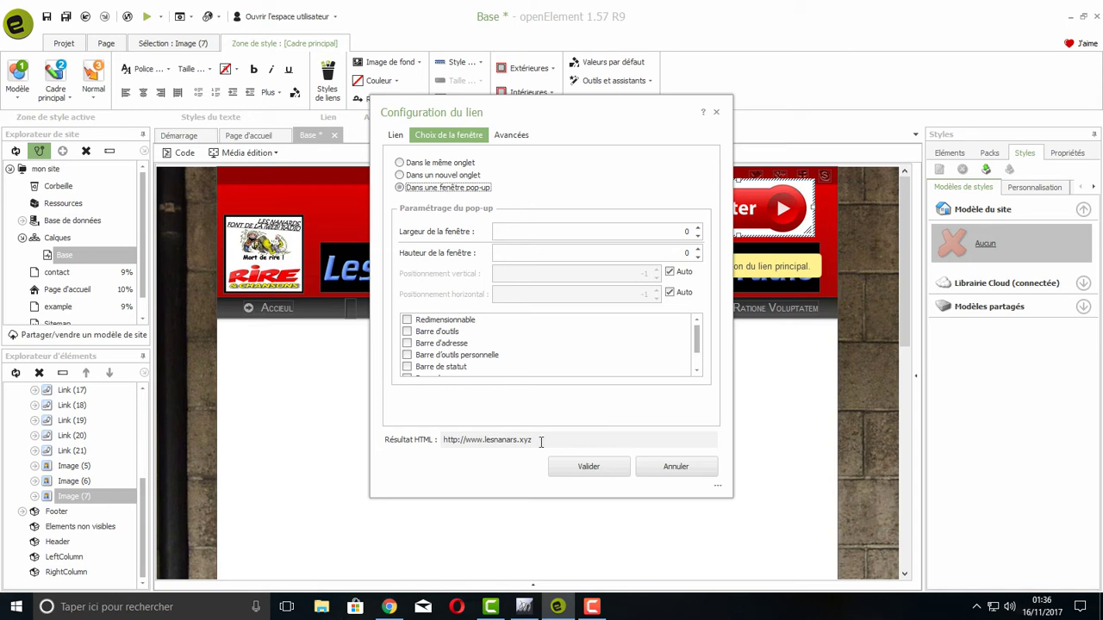
{"action": "left_click", "coordinate": [586, 470]}
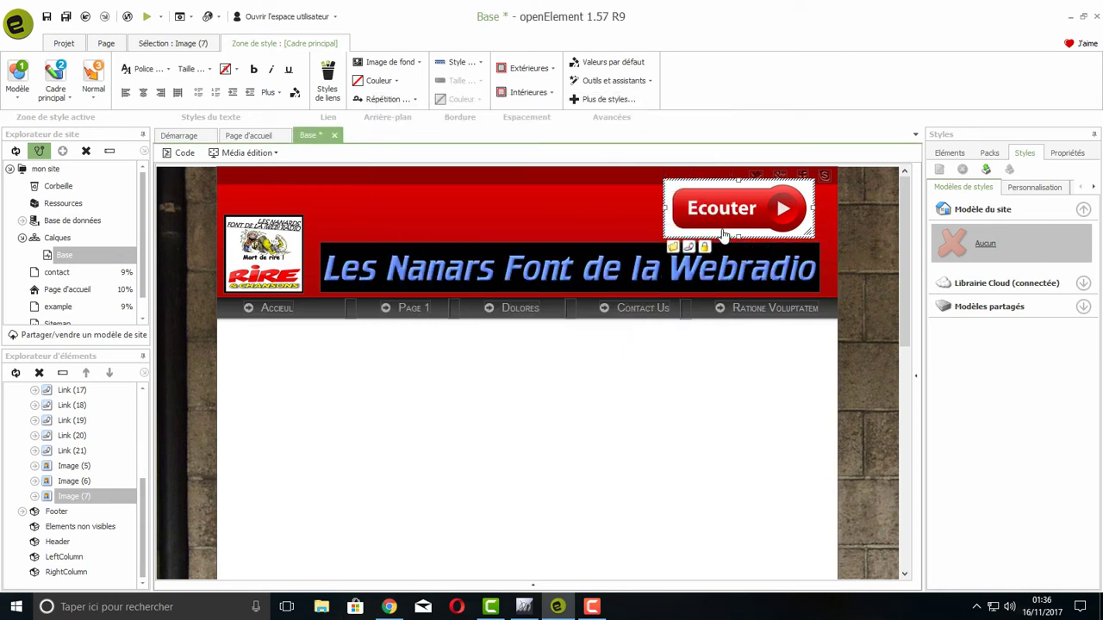
Step: Save the Base layer, switch to Chrome and reload the localhost preview of the home page
{"action": "left_click", "coordinate": [48, 17]}
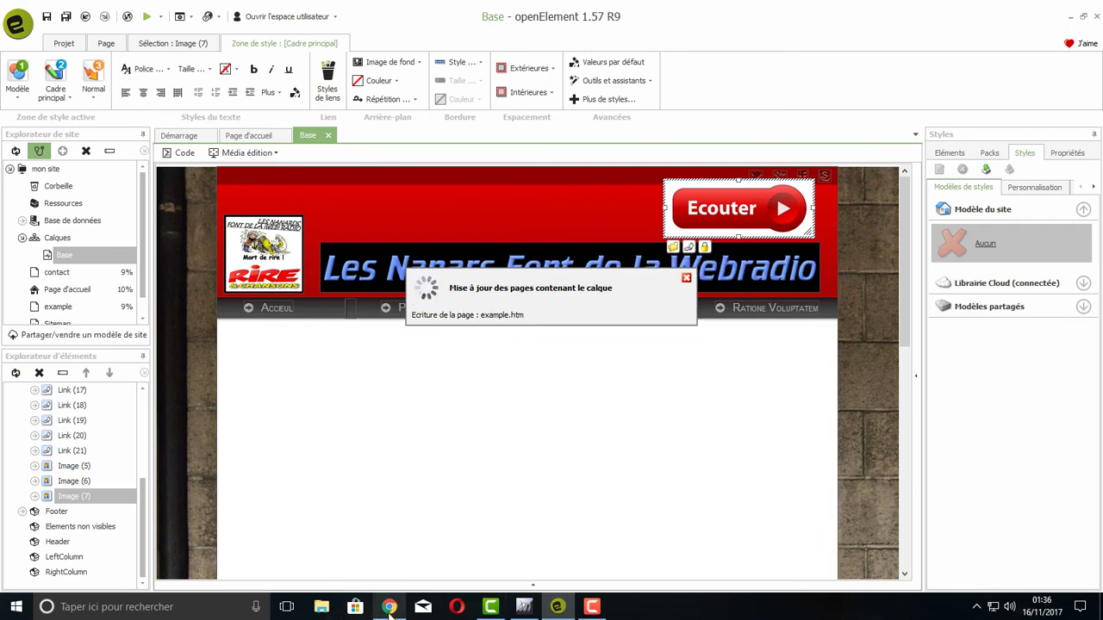
{"action": "left_click", "coordinate": [389, 606]}
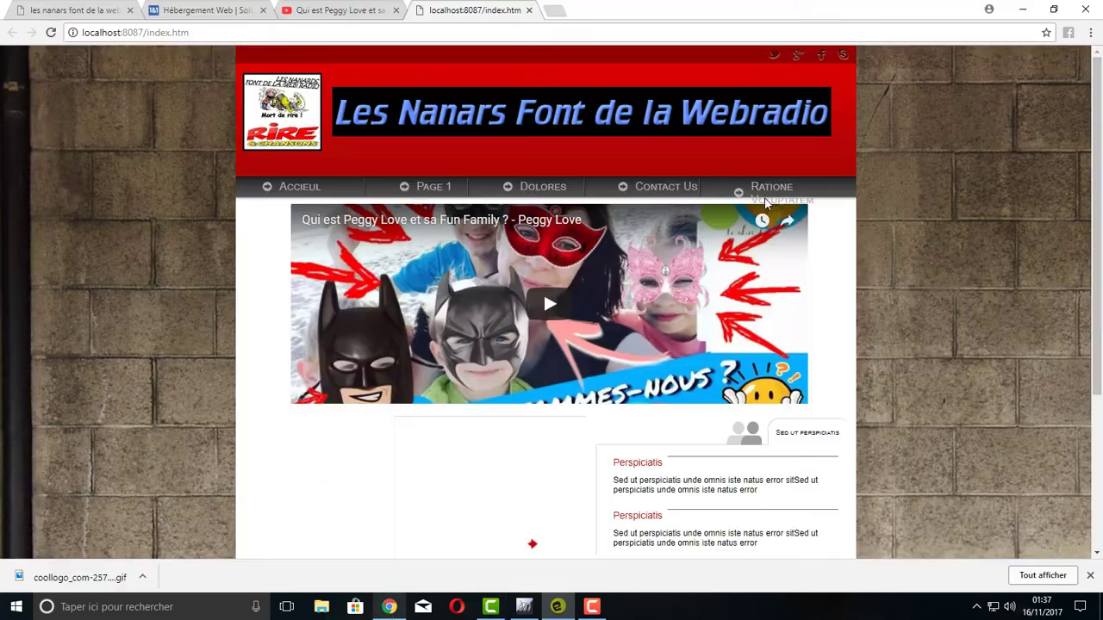
{"action": "right_click", "coordinate": [927, 252]}
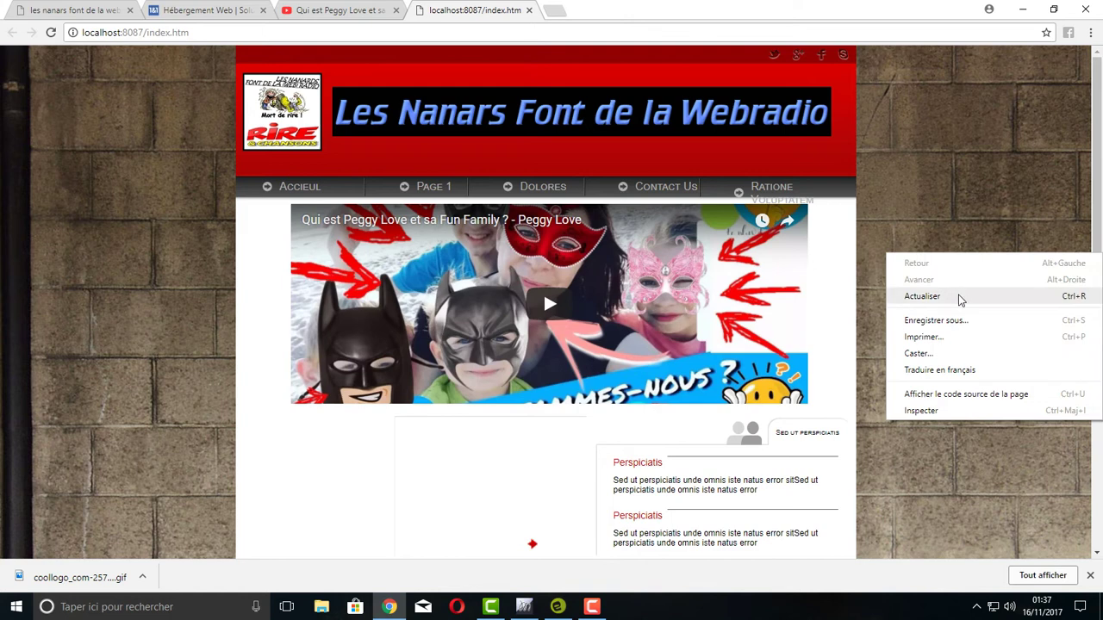
{"action": "left_click", "coordinate": [958, 296]}
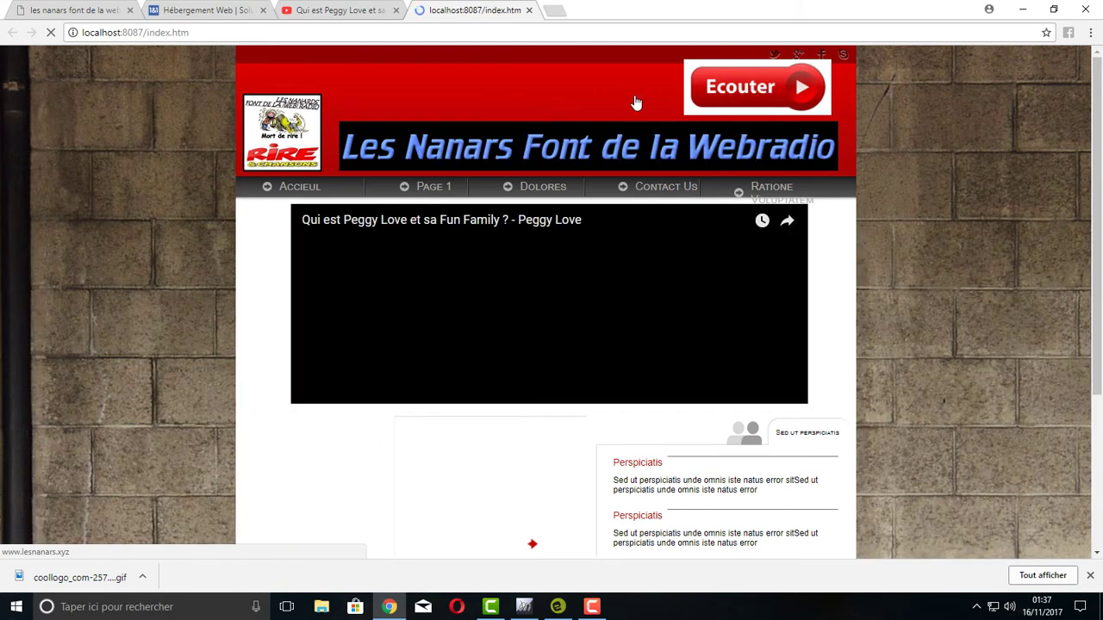
Step: Test the Ecouter button's pop-up player in the preview, dismiss it and review the rest of the home page
{"action": "left_click", "coordinate": [746, 87]}
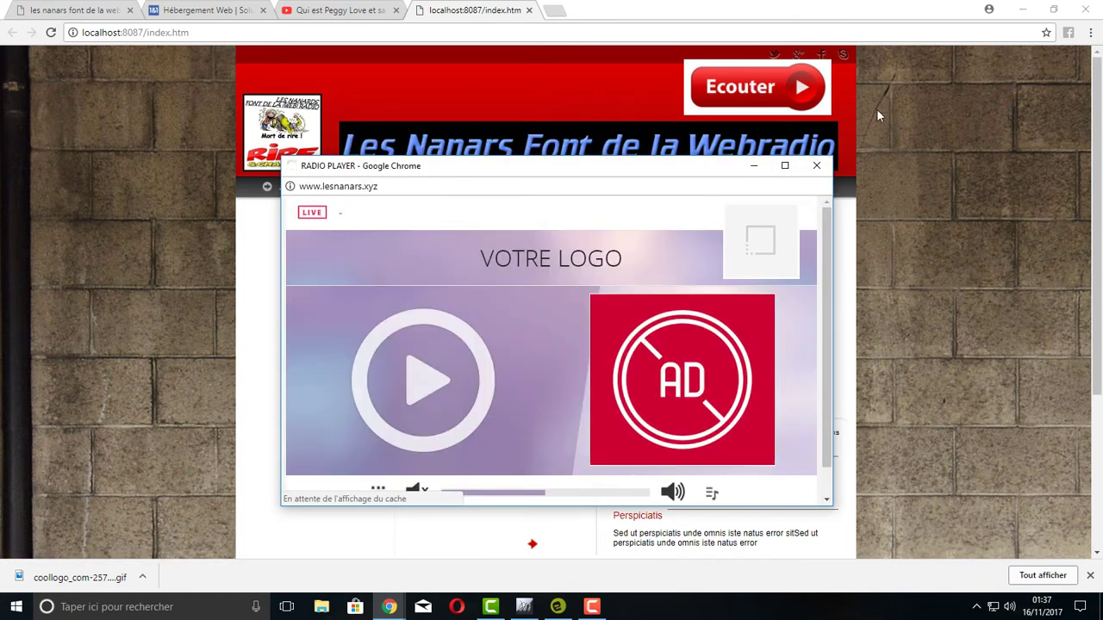
{"action": "left_click", "coordinate": [865, 139]}
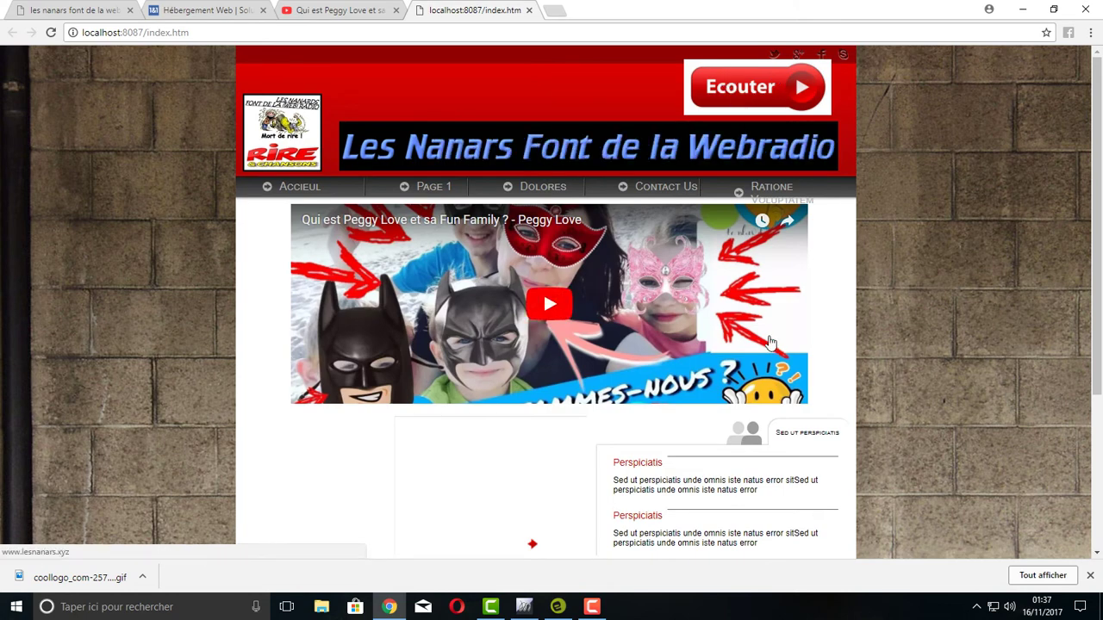
{"action": "scroll", "coordinate": [886, 333], "scroll_direction": "down", "scroll_amount": 3}
{"action": "scroll", "coordinate": [890, 337], "scroll_direction": "up", "scroll_amount": 3}
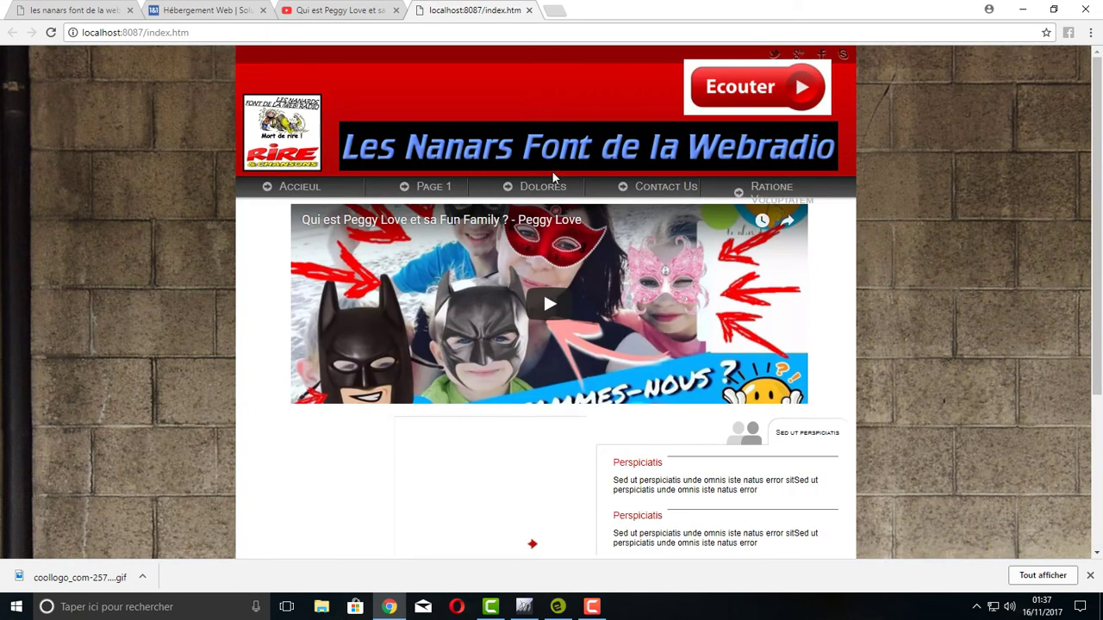
{"action": "scroll", "coordinate": [513, 312], "scroll_direction": "down", "scroll_amount": 3}
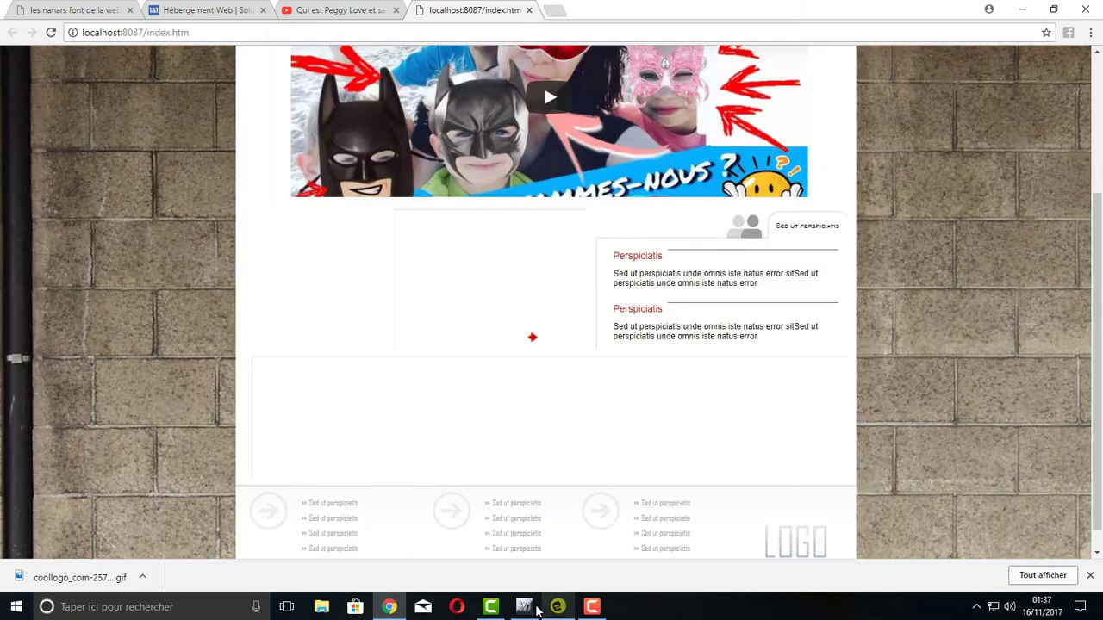
Step: Switch to openElement, show the Page d'accueil and browse the available elements in the Navigation and Scripts groups
{"action": "left_click", "coordinate": [558, 606]}
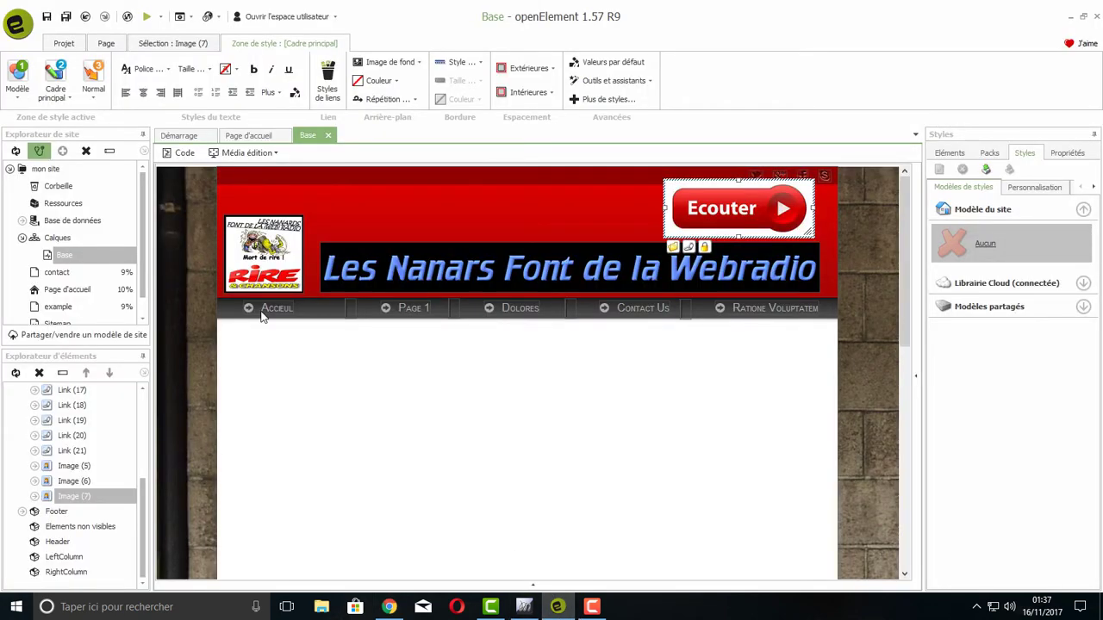
{"action": "left_click", "coordinate": [249, 137]}
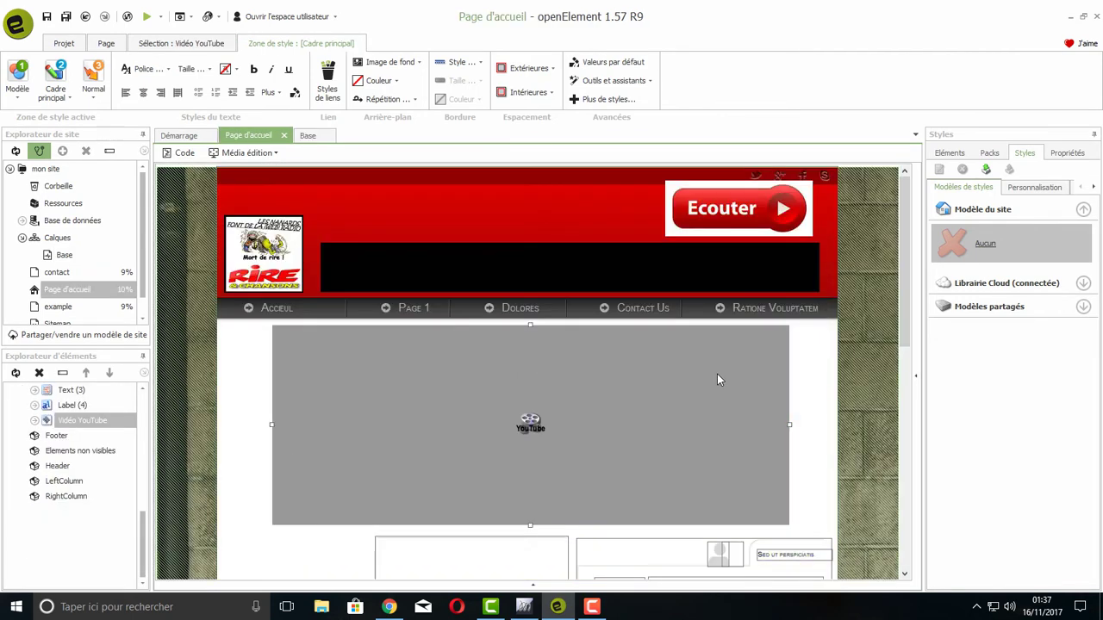
{"action": "scroll", "coordinate": [719, 379], "scroll_direction": "down", "scroll_amount": 3}
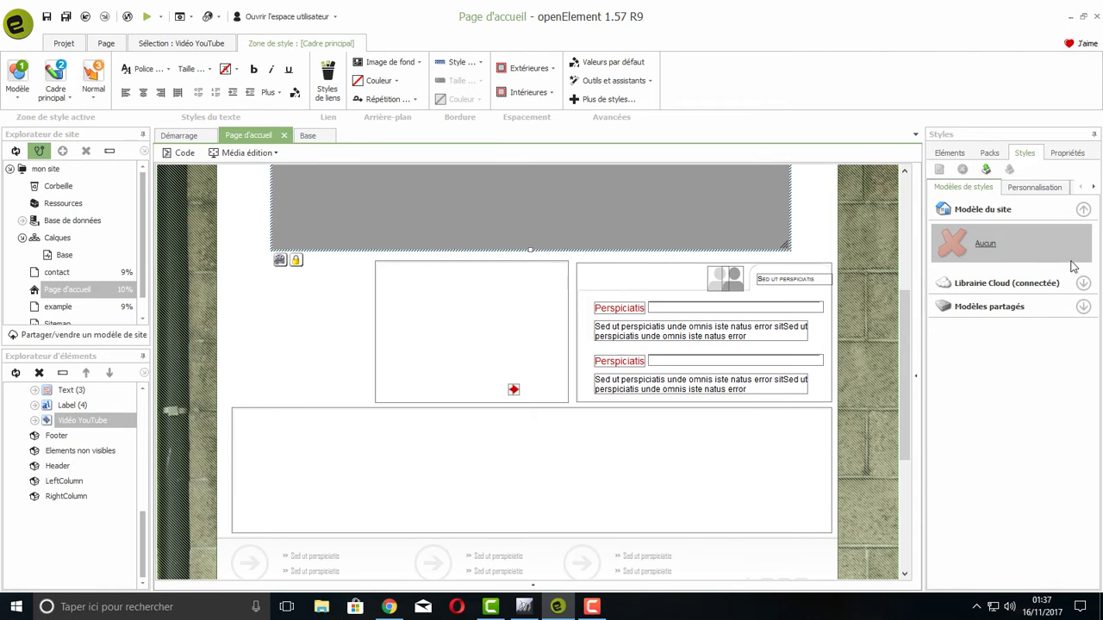
{"action": "left_click", "coordinate": [950, 153]}
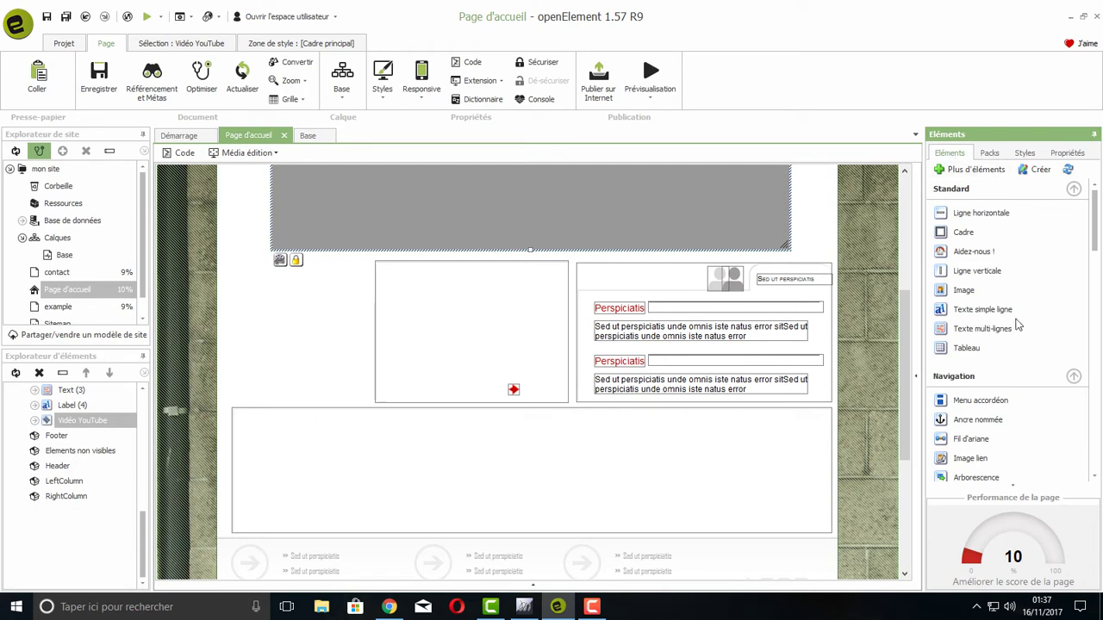
{"action": "scroll", "coordinate": [1017, 323], "scroll_direction": "down", "scroll_amount": 3}
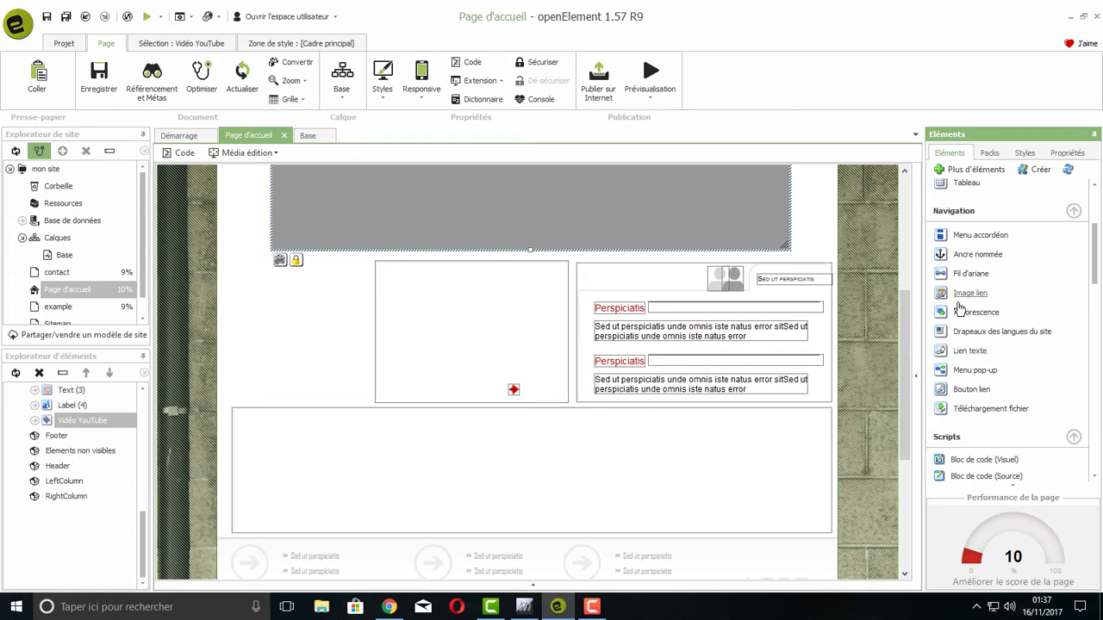
Step: Switch to Chrome, open the Xoolis site in a new tab and go to its dédicace page with the HTML codes
{"action": "left_click", "coordinate": [389, 607]}
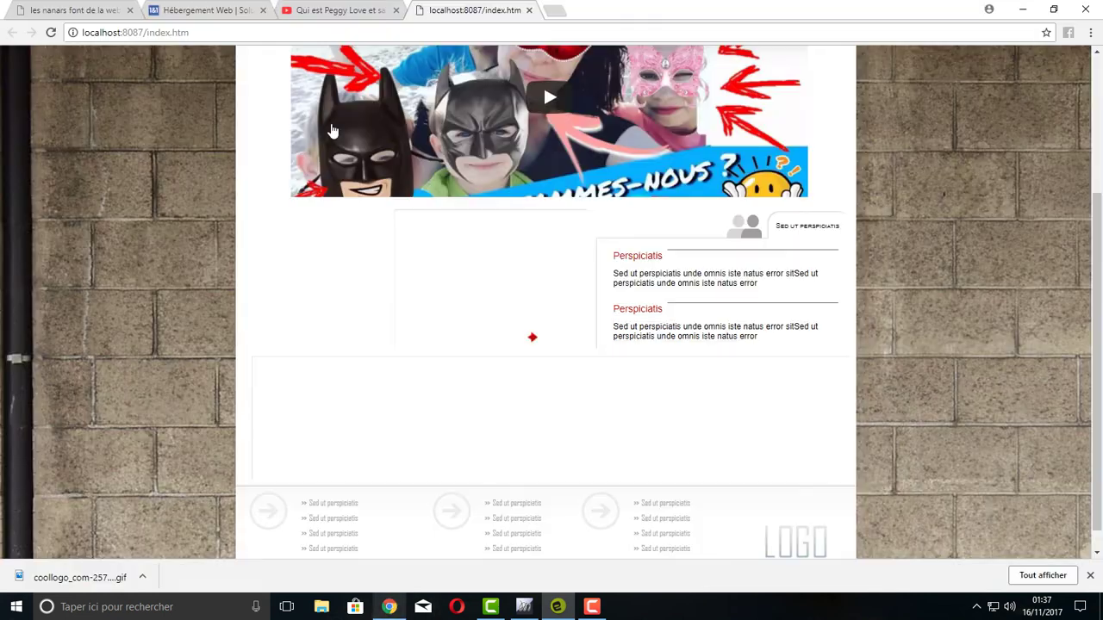
{"action": "left_click", "coordinate": [556, 10]}
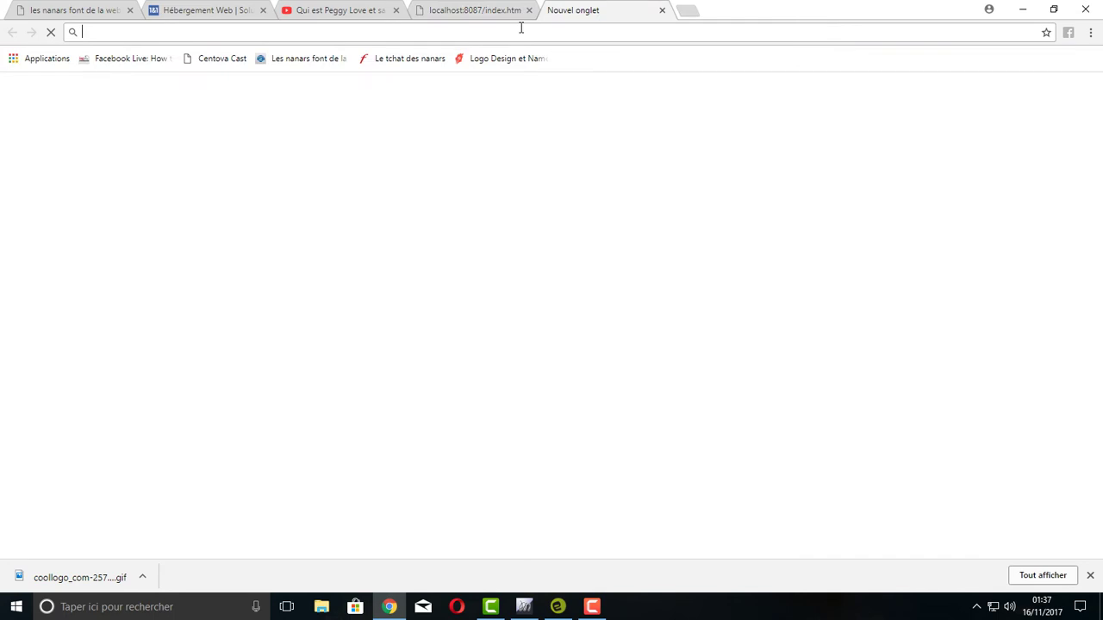
{"action": "type", "text": "x"}
{"action": "left_click", "coordinate": [436, 54]}
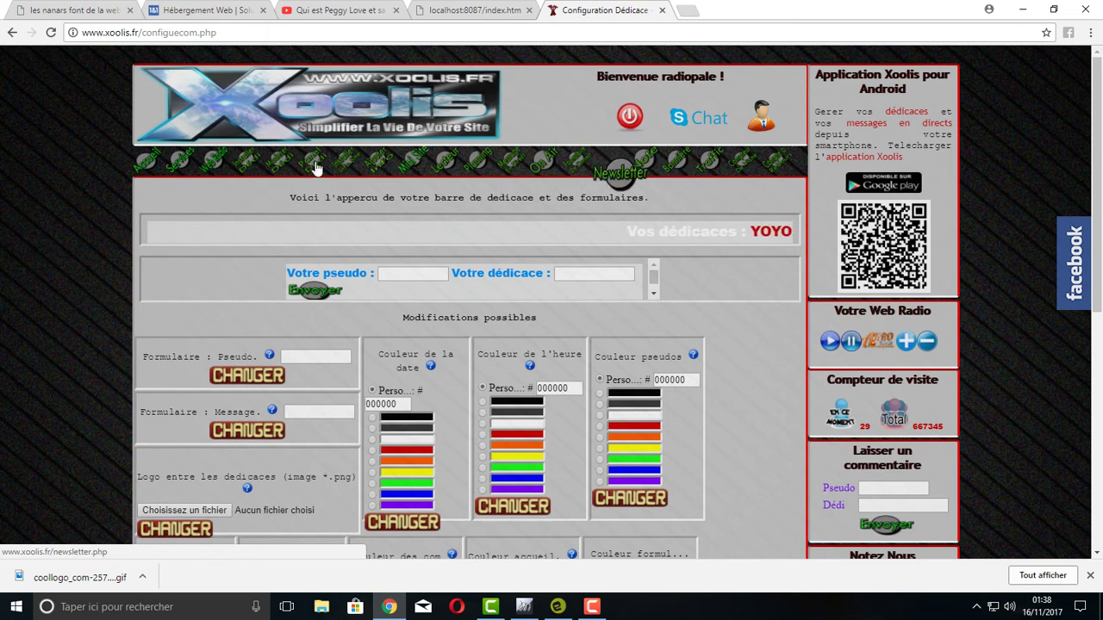
{"action": "left_click", "coordinate": [256, 176]}
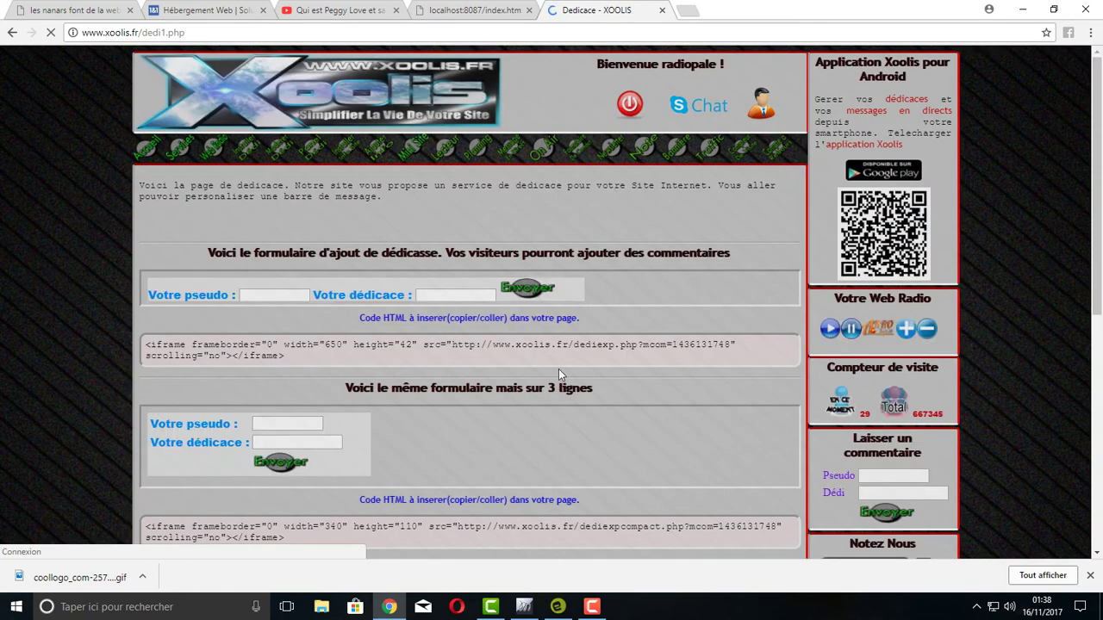
Step: Copy the iframe HTML code of the three-line dédicace form
{"action": "scroll", "coordinate": [561, 370], "scroll_direction": "down", "scroll_amount": 3}
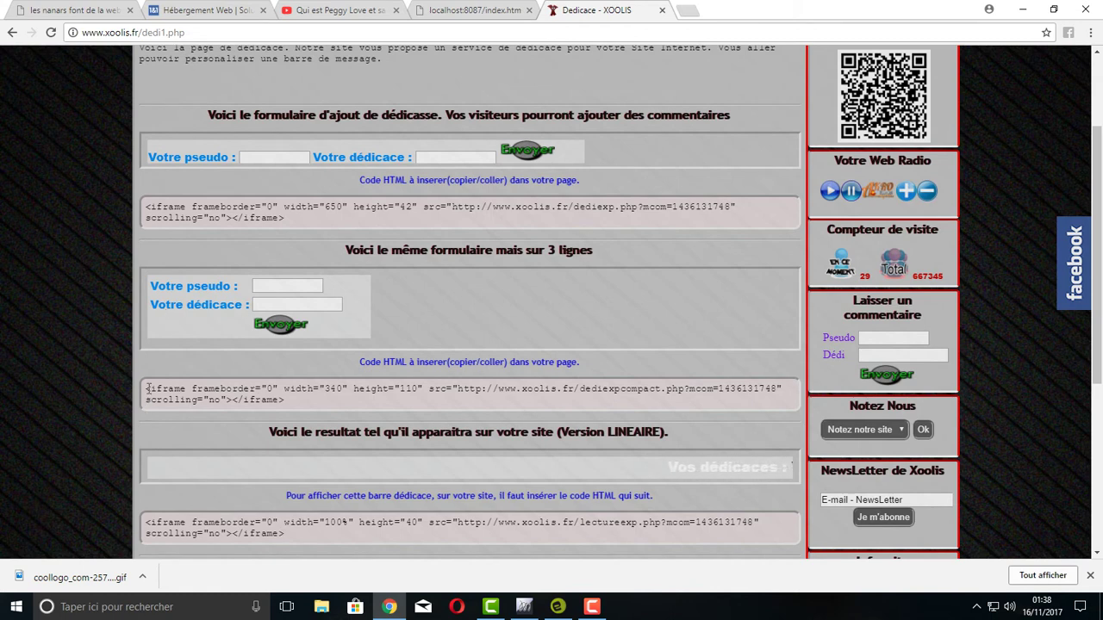
{"action": "left_click_drag", "start_coordinate": [146, 389], "coordinate": [289, 401]}
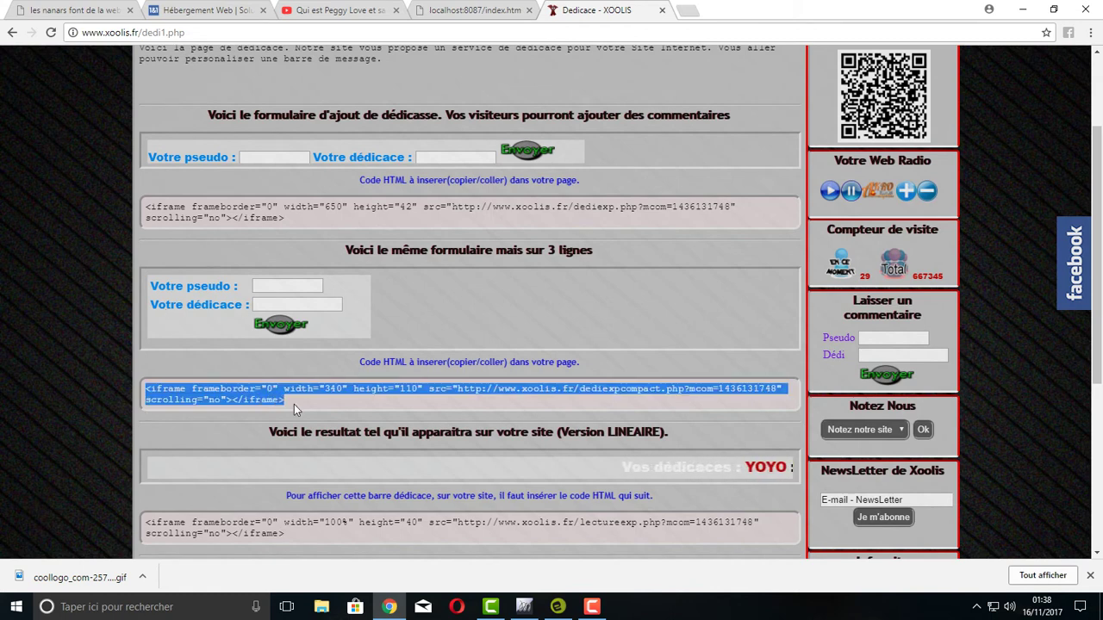
{"action": "right_click", "coordinate": [294, 404]}
{"action": "left_click", "coordinate": [292, 408]}
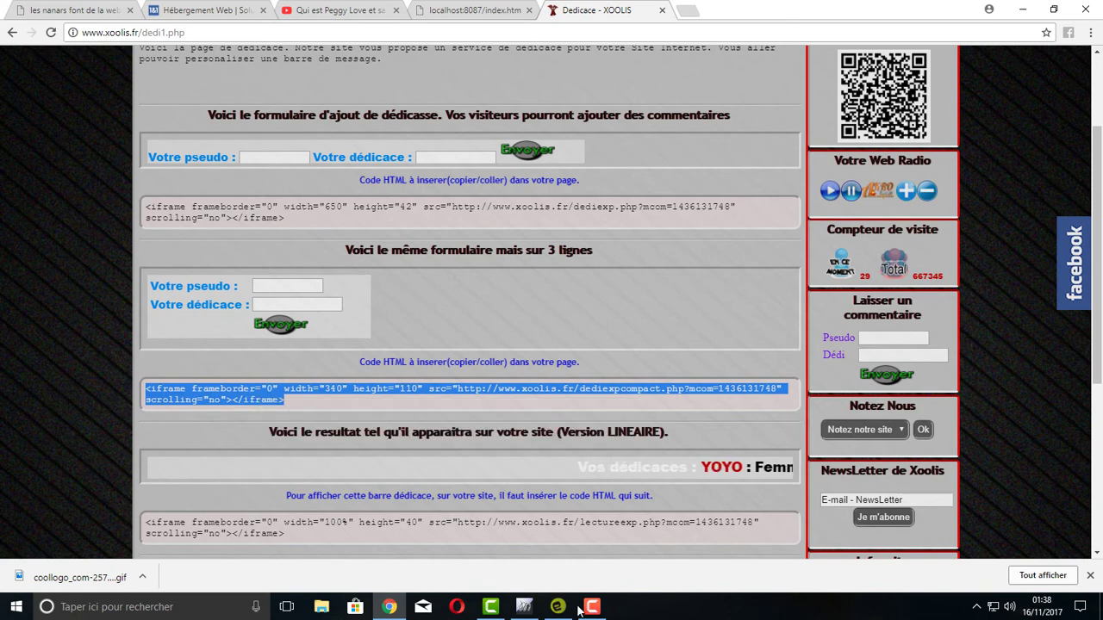
Step: Switch to openElement and try to delete the empty image frame below the YouTube video on the Page d'accueil
{"action": "mouse_move", "coordinate": [514, 612]}
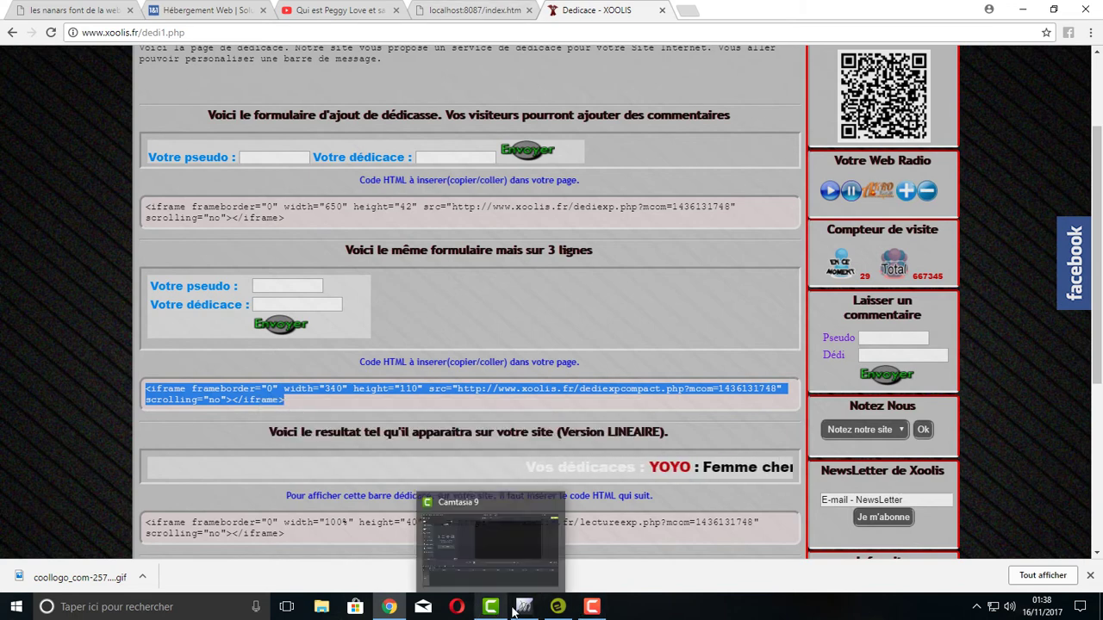
{"action": "left_click", "coordinate": [558, 606]}
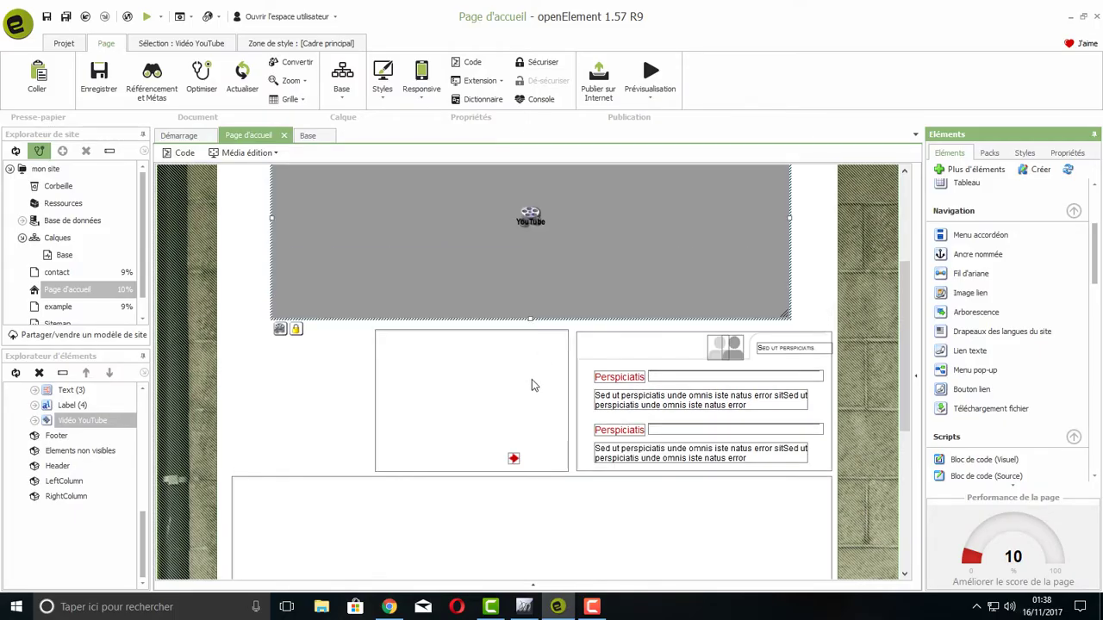
{"action": "left_click", "coordinate": [556, 368]}
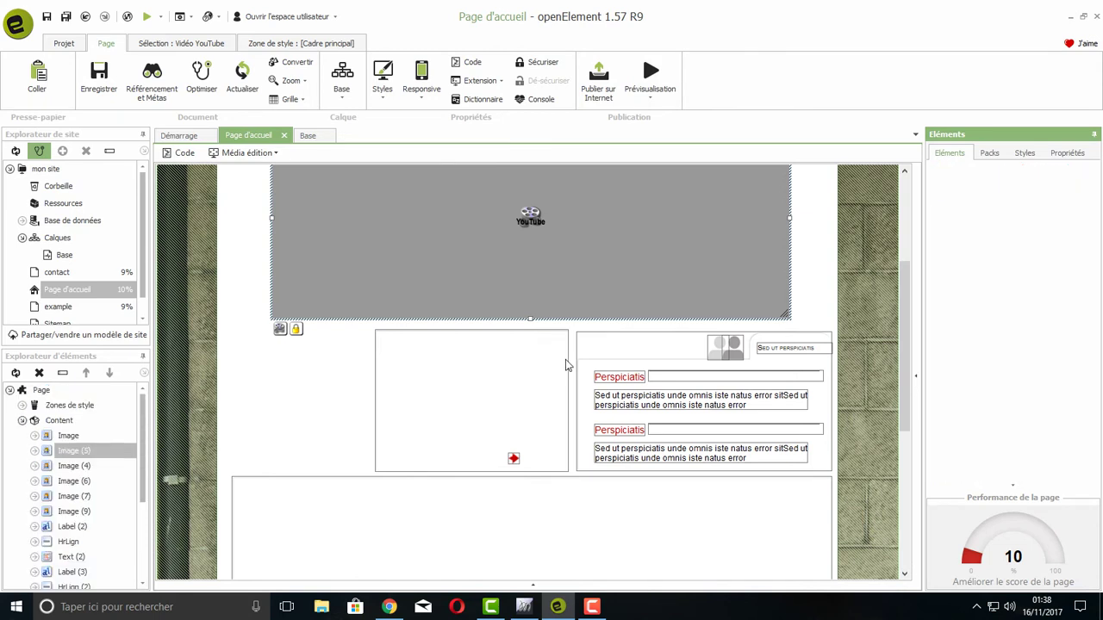
{"action": "right_click", "coordinate": [567, 363]}
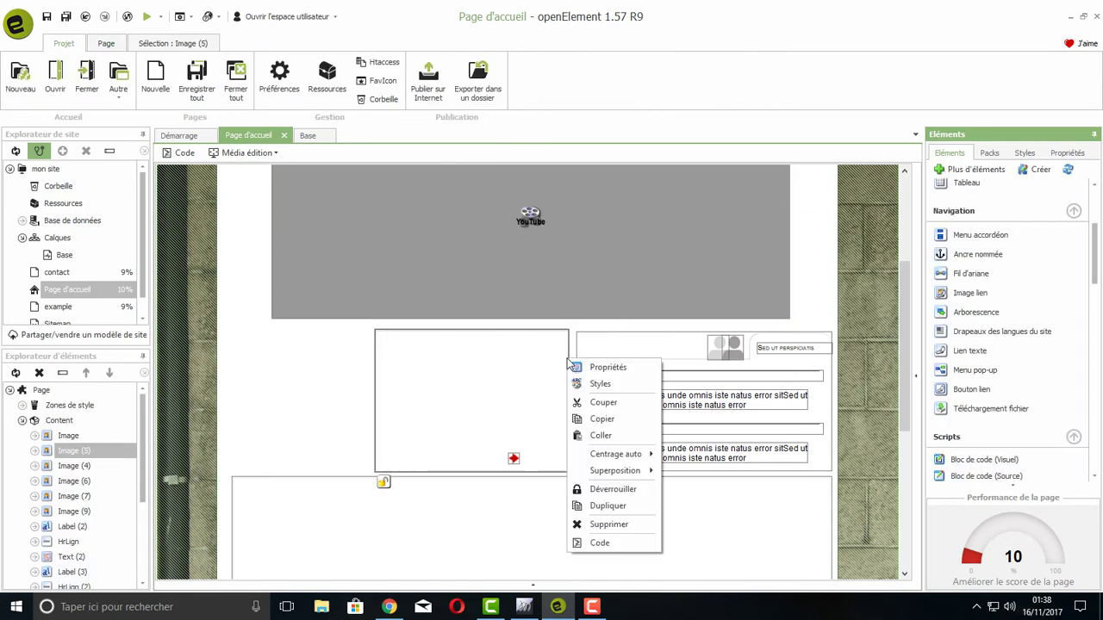
{"action": "left_click", "coordinate": [604, 527]}
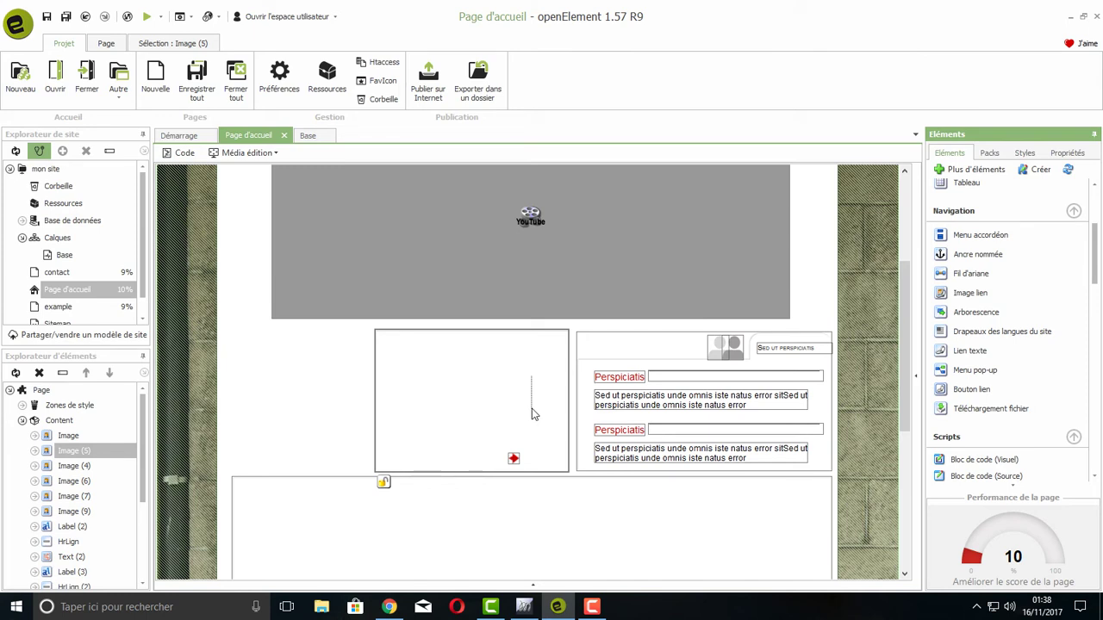
{"action": "left_click", "coordinate": [541, 334]}
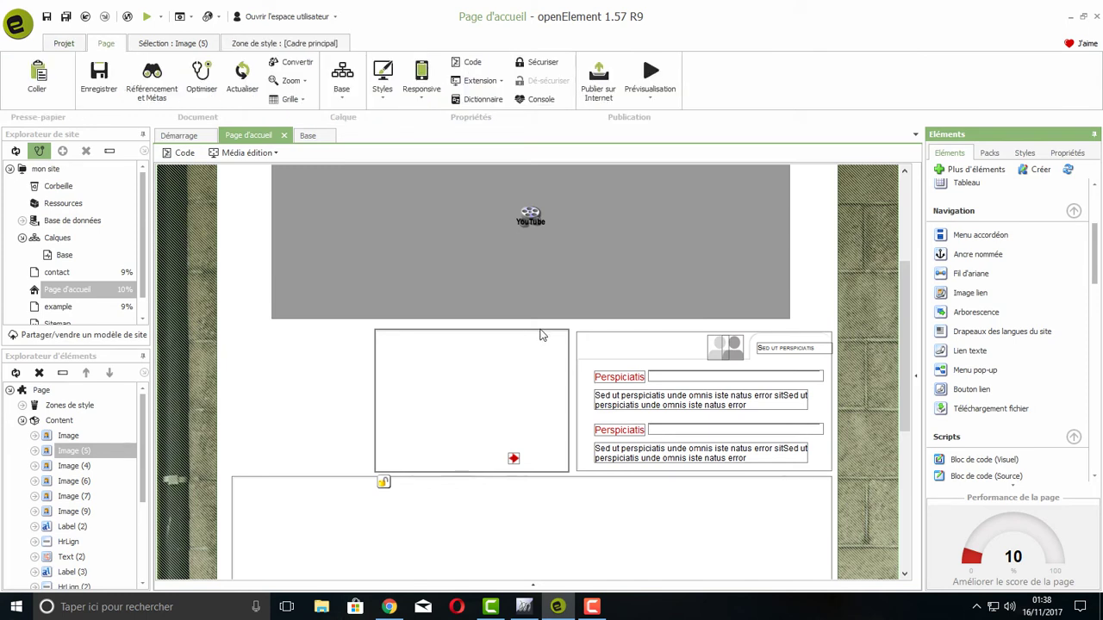
{"action": "left_click", "coordinate": [541, 336]}
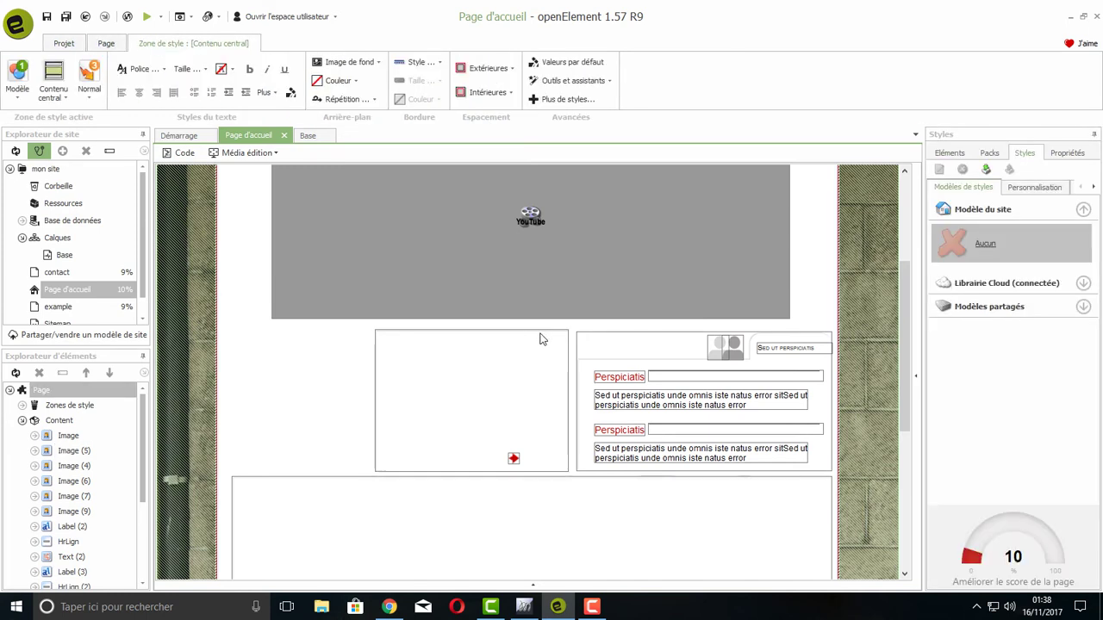
{"action": "left_click", "coordinate": [541, 339]}
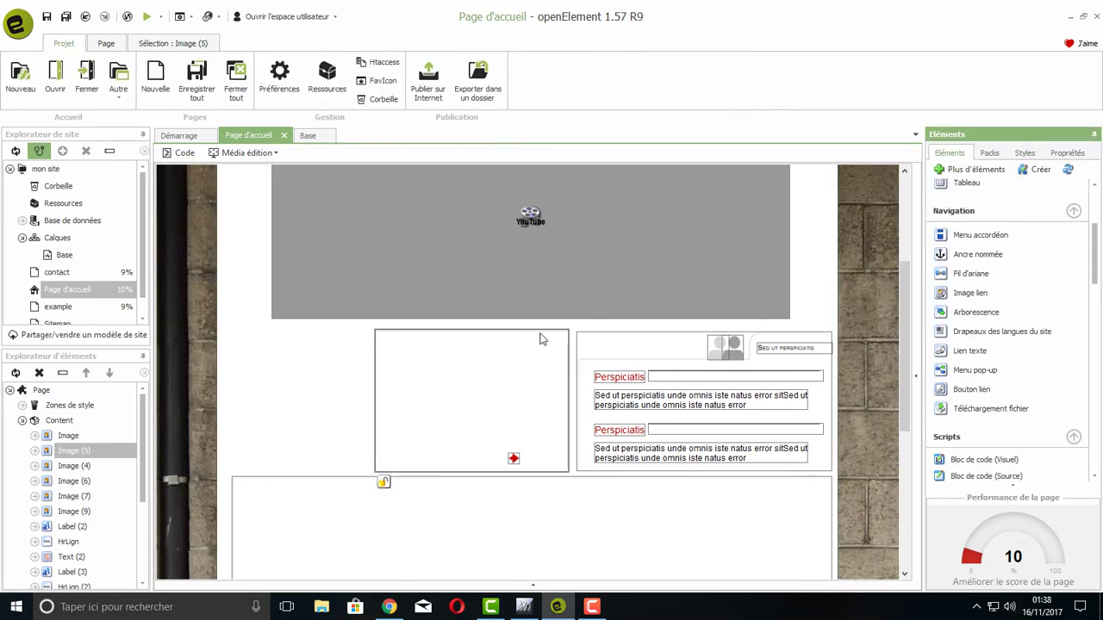
{"action": "left_click", "coordinate": [640, 507]}
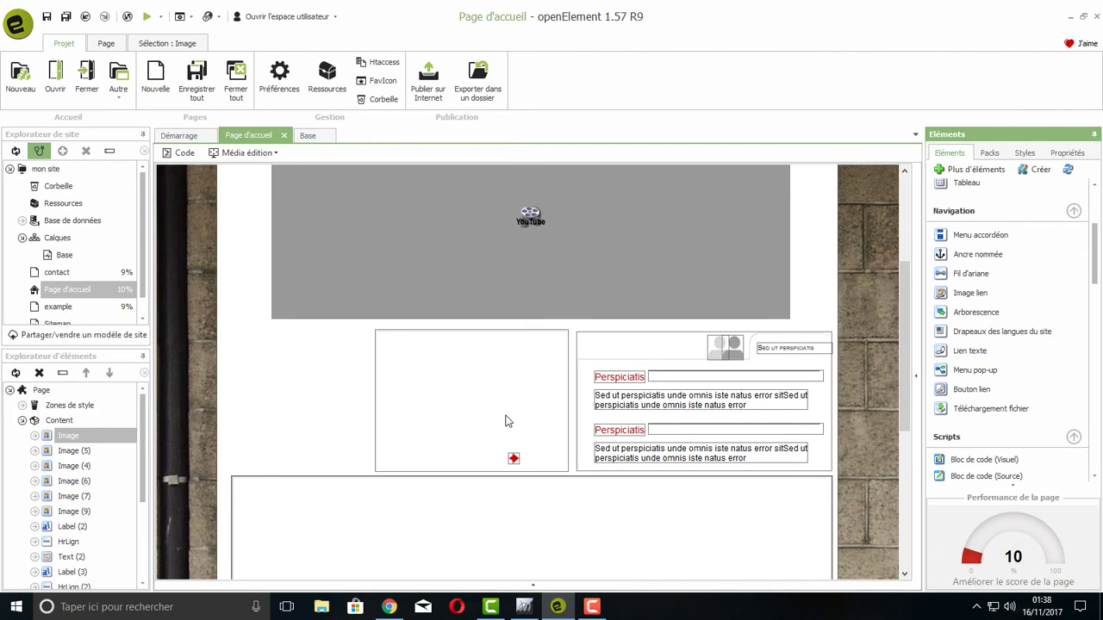
Step: Add a Bloc de code (Visuel) element beside the empty image frame below the YouTube video on the Page d'accueil
{"action": "scroll", "coordinate": [506, 421], "scroll_direction": "down", "scroll_amount": 3}
{"action": "scroll", "coordinate": [583, 400], "scroll_direction": "up", "scroll_amount": 3}
{"action": "scroll", "coordinate": [1002, 369], "scroll_direction": "down", "scroll_amount": 3}
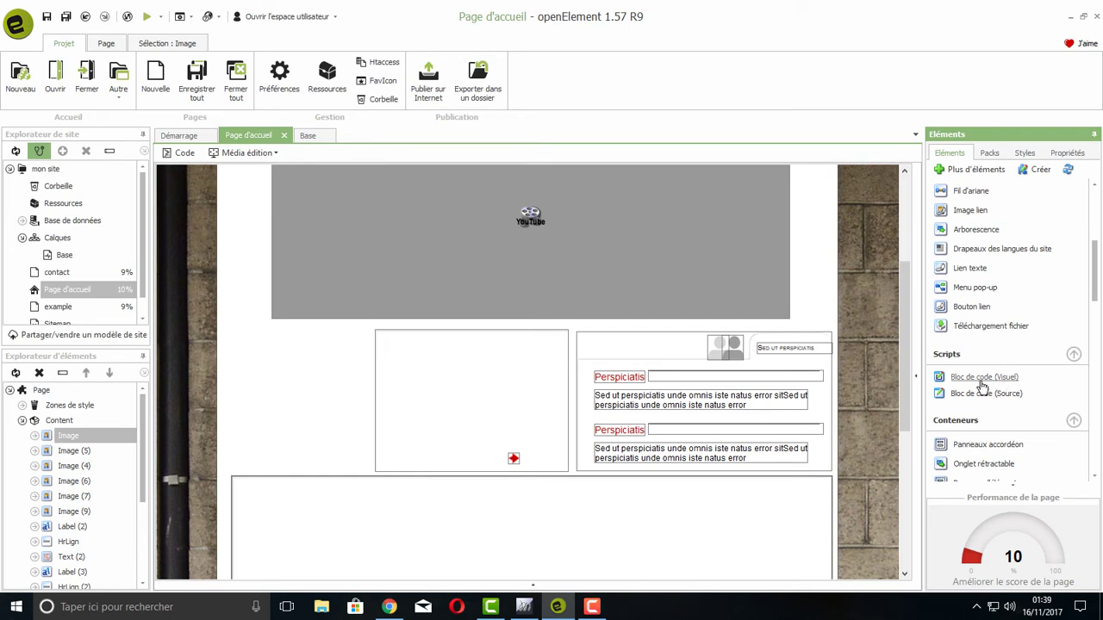
{"action": "mouse_move", "coordinate": [982, 385]}
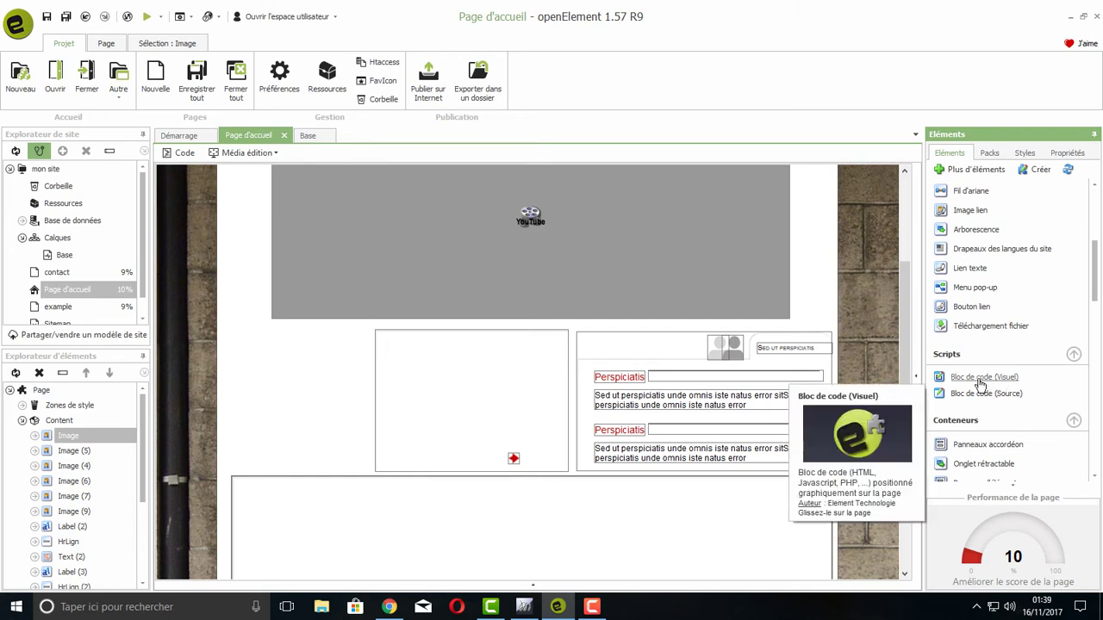
{"action": "left_click_drag", "start_coordinate": [980, 385], "coordinate": [332, 415]}
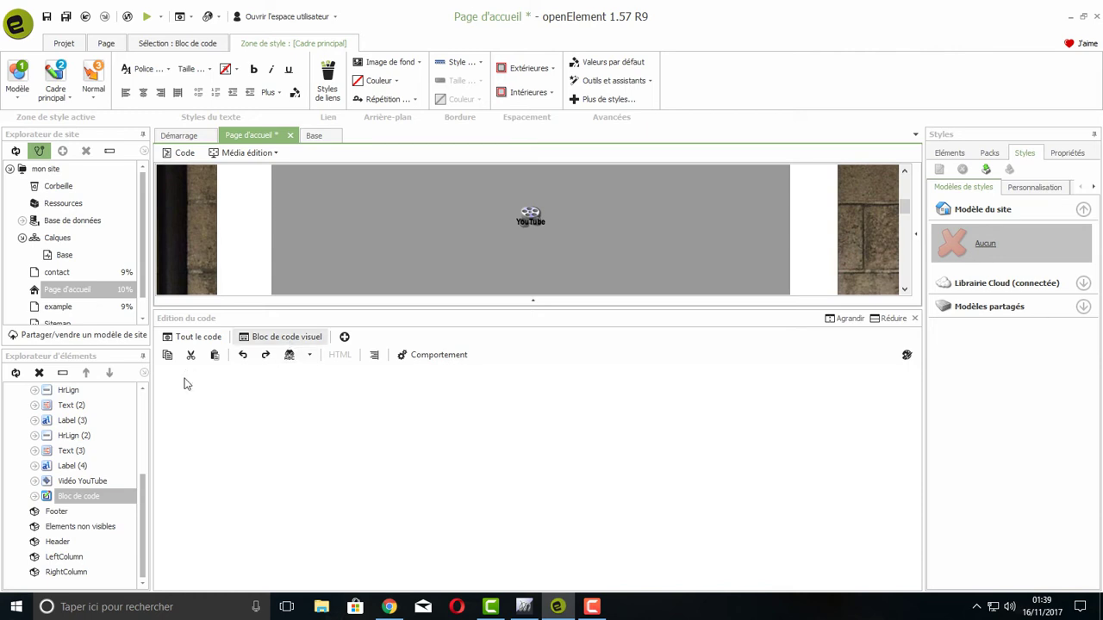
{"action": "left_click", "coordinate": [280, 340]}
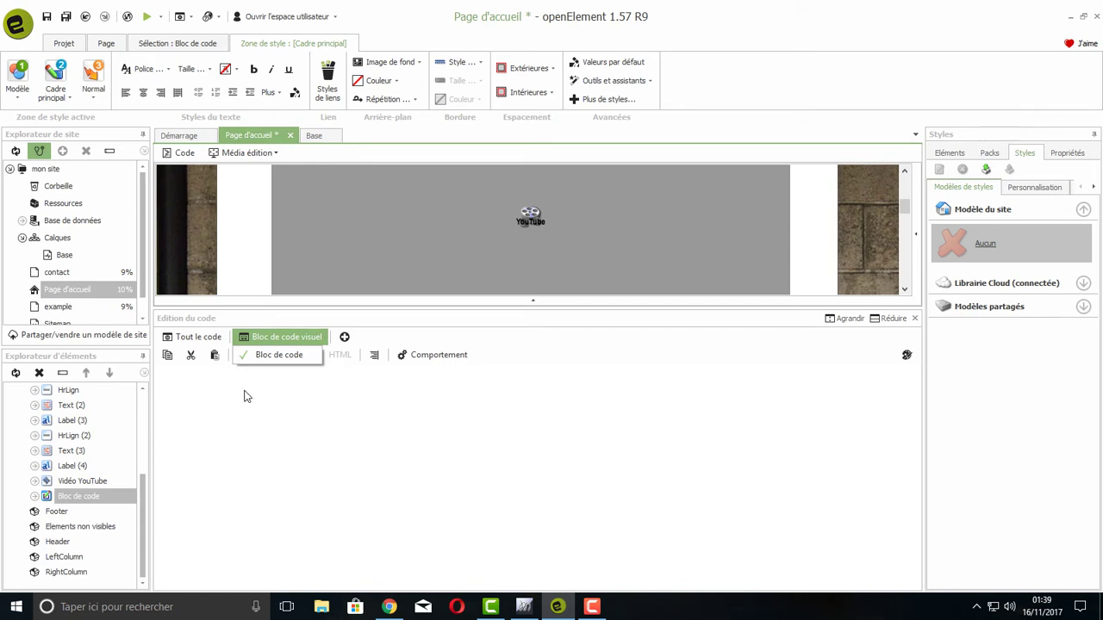
{"action": "left_click", "coordinate": [274, 355]}
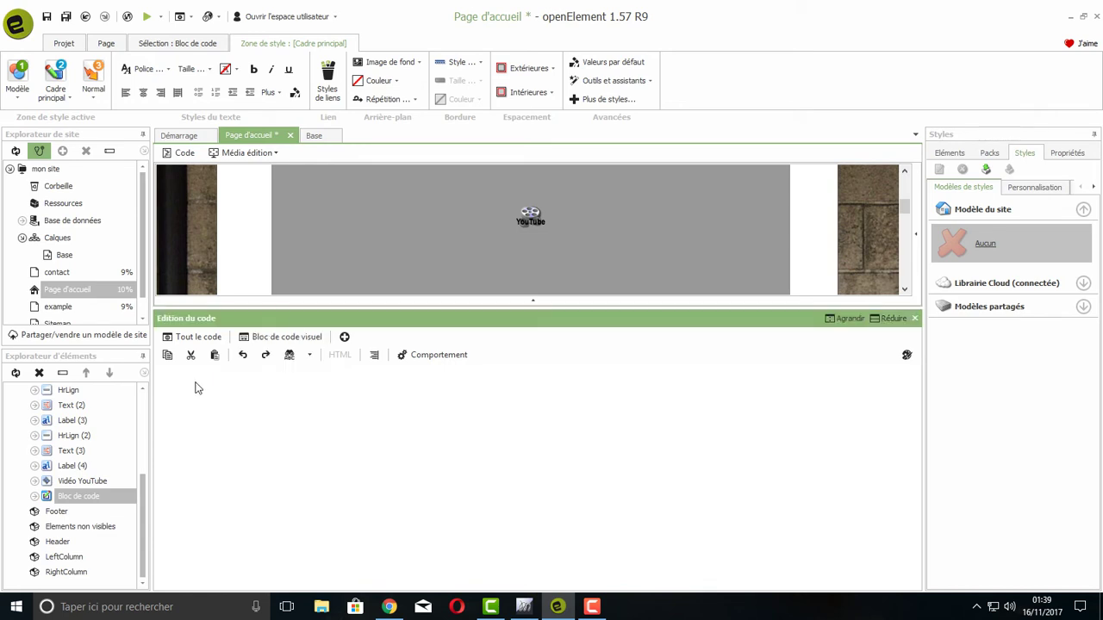
{"action": "right_click", "coordinate": [194, 387]}
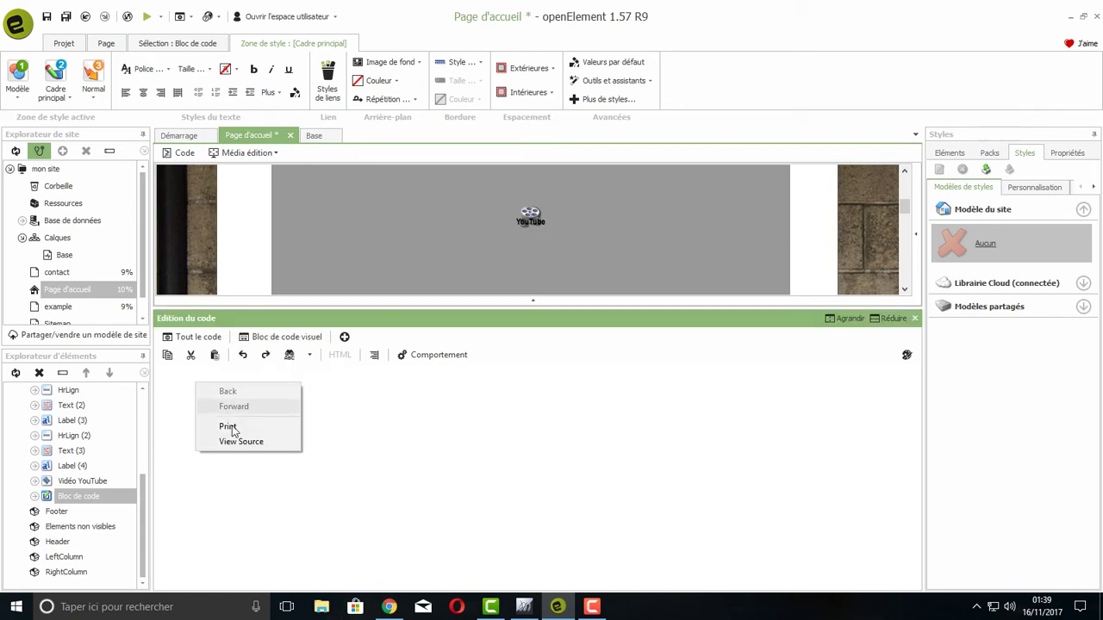
{"action": "left_click", "coordinate": [190, 405]}
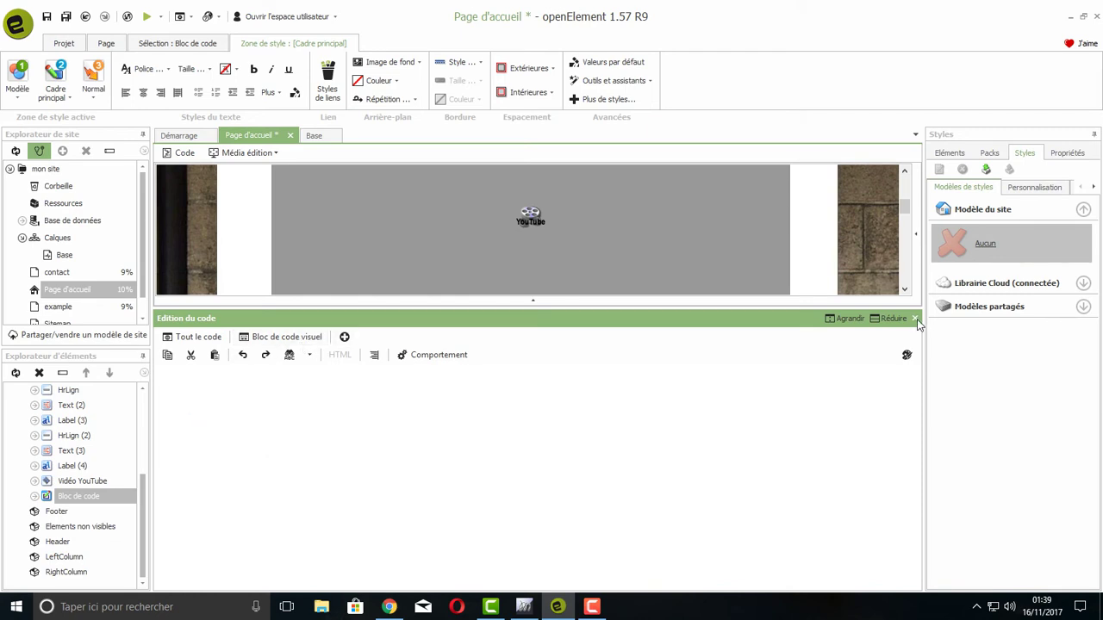
{"action": "left_click", "coordinate": [914, 318]}
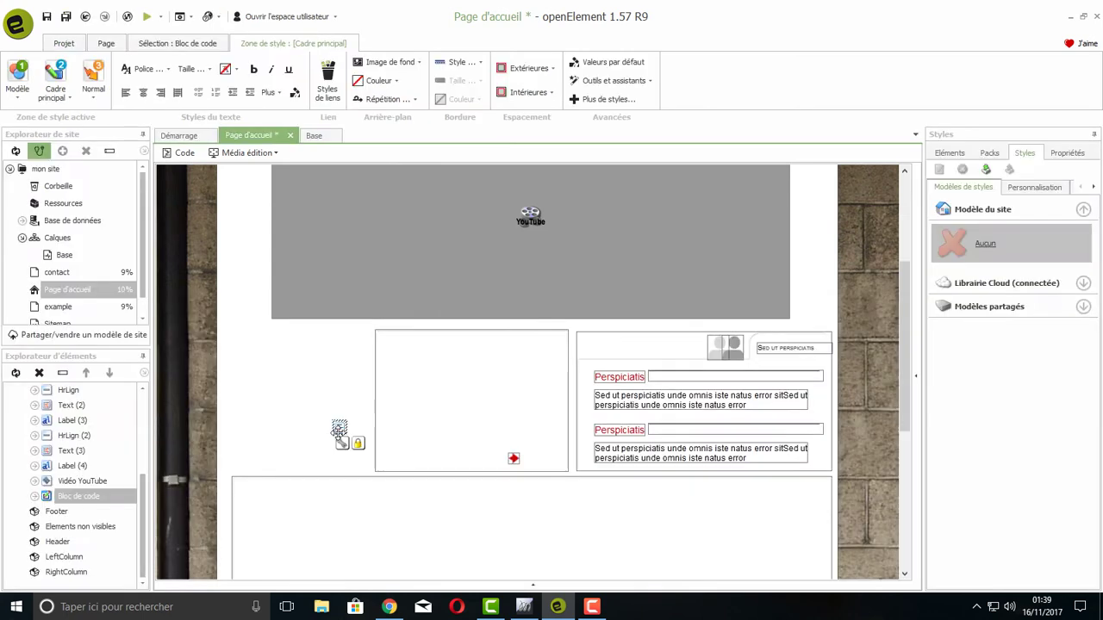
Step: Paste the copied three-line dédicace form iframe code into the code block, close the code editor and save the page
{"action": "left_click", "coordinate": [341, 448]}
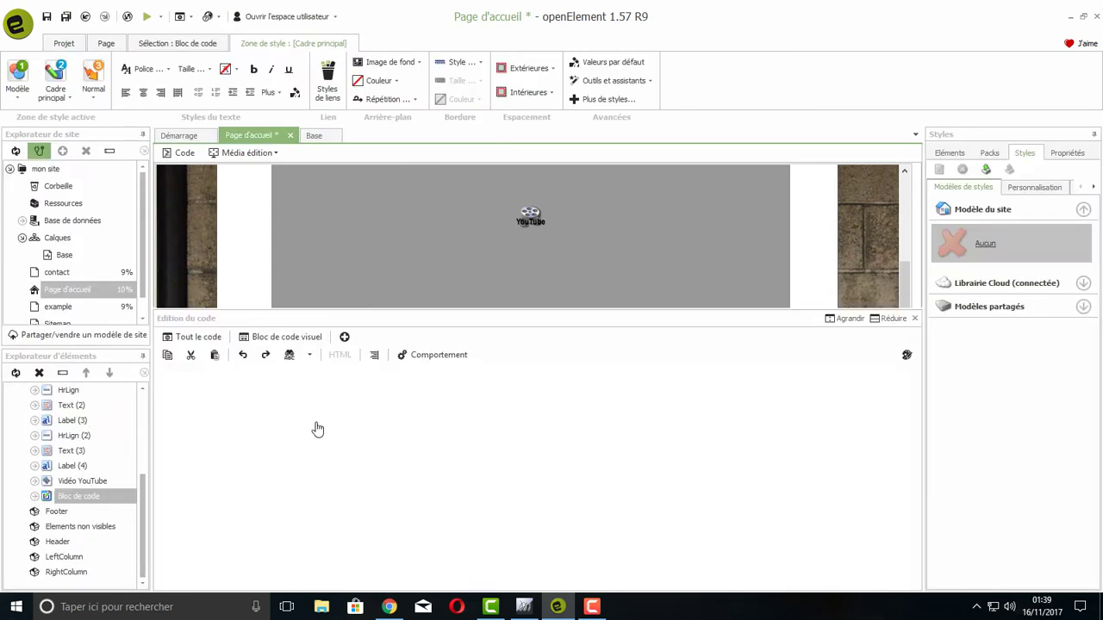
{"action": "right_click", "coordinate": [318, 402]}
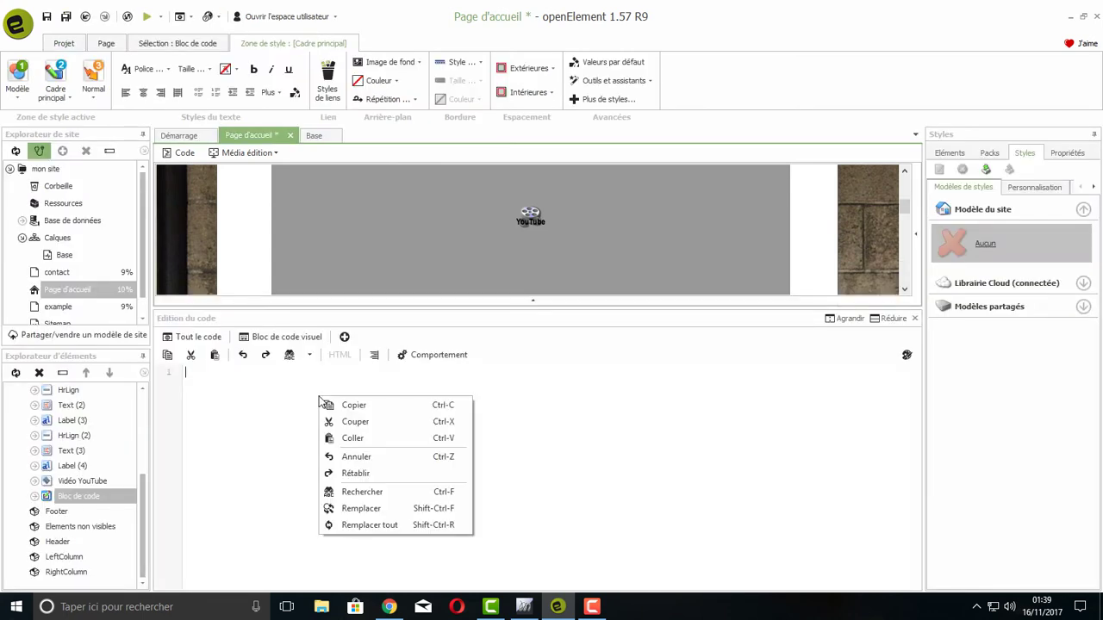
{"action": "left_click", "coordinate": [351, 447]}
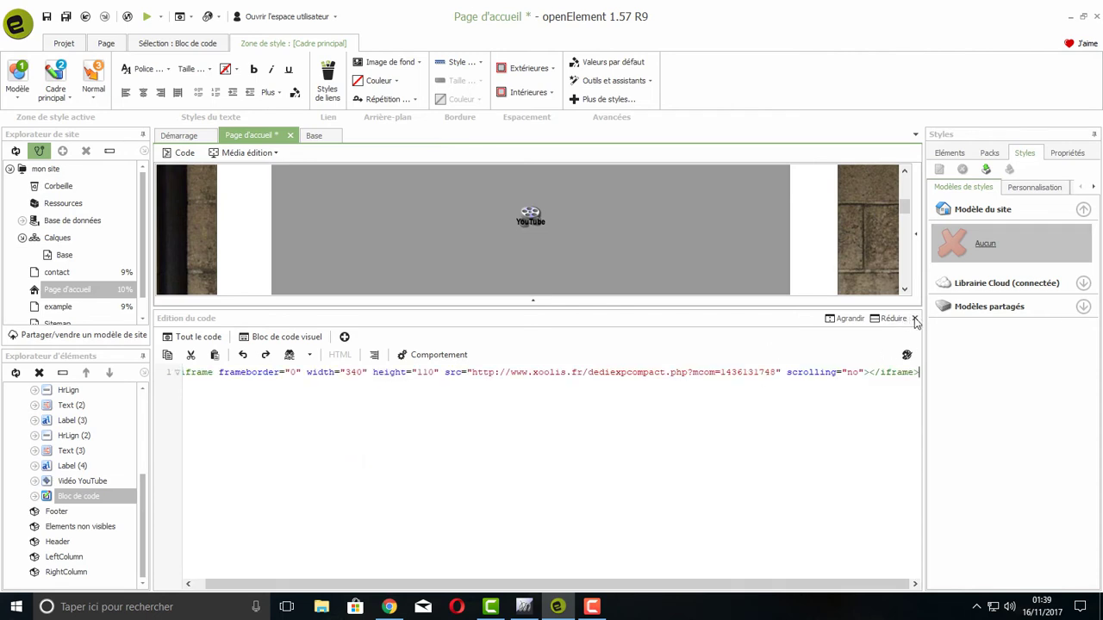
{"action": "left_click", "coordinate": [916, 319]}
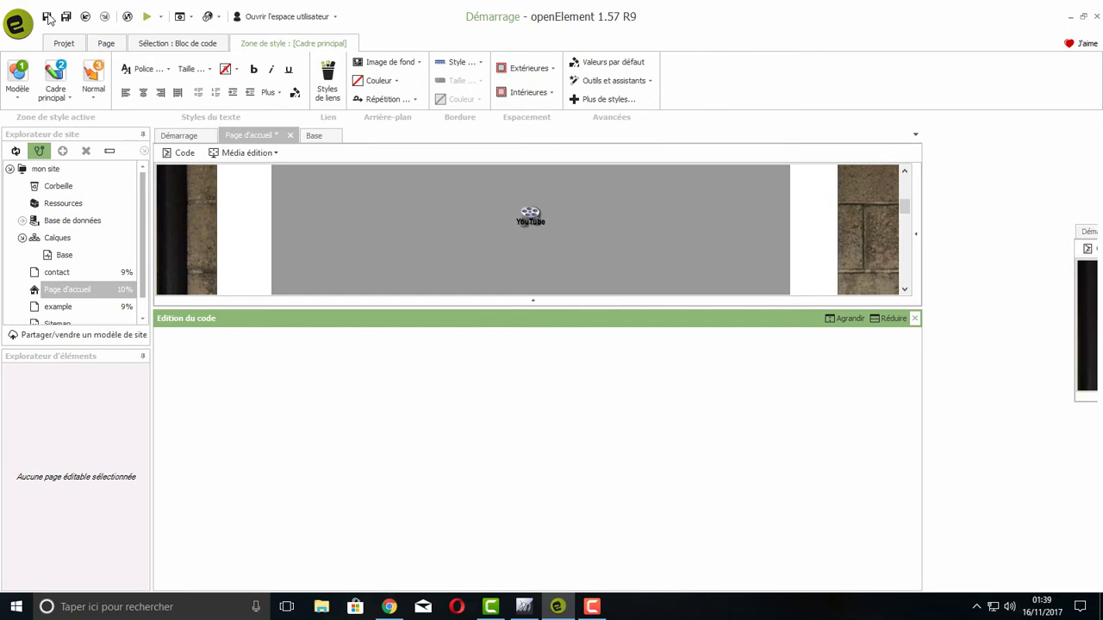
{"action": "left_click", "coordinate": [49, 17]}
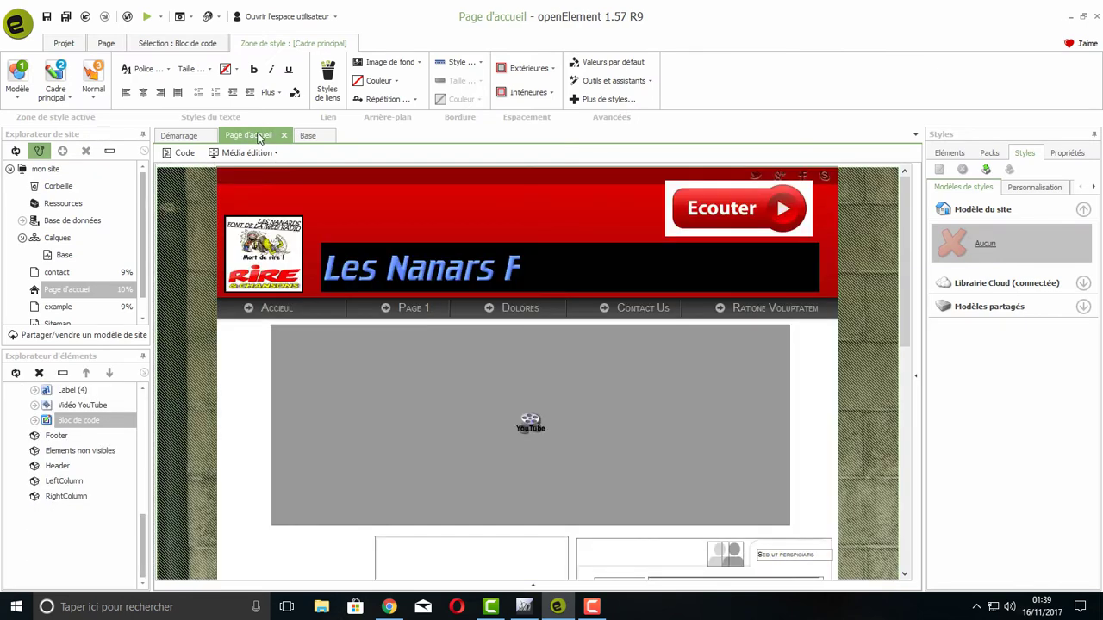
{"action": "scroll", "coordinate": [336, 444], "scroll_direction": "down", "scroll_amount": 3}
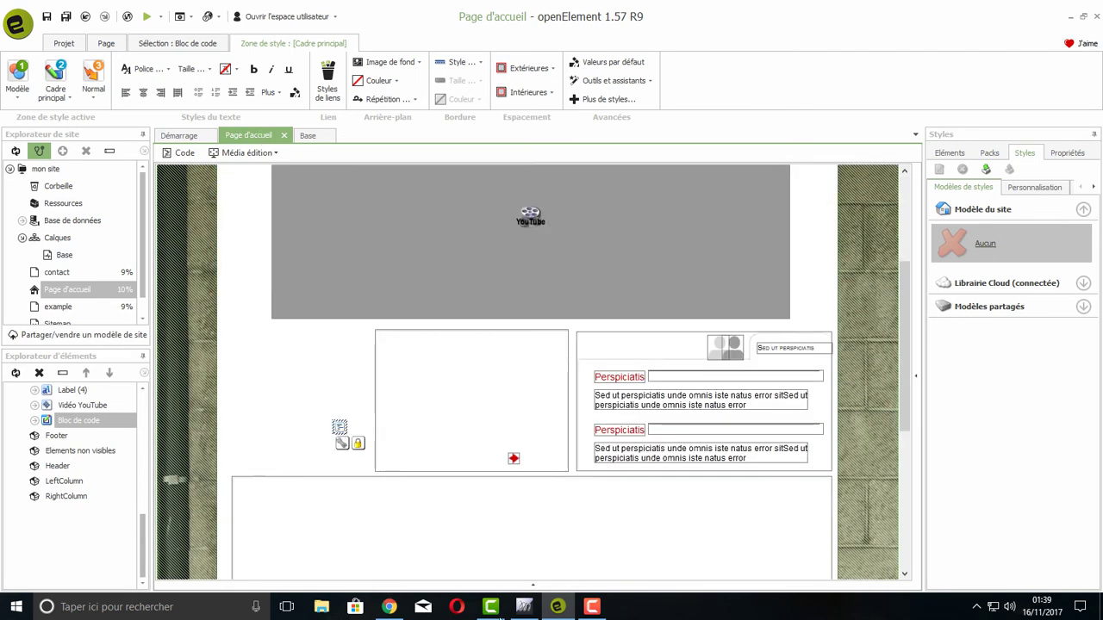
Step: Switch to Chrome, refresh the localhost:8087 preview of the site and check the pseudo field of the embedded dédicace form
{"action": "left_click", "coordinate": [390, 606]}
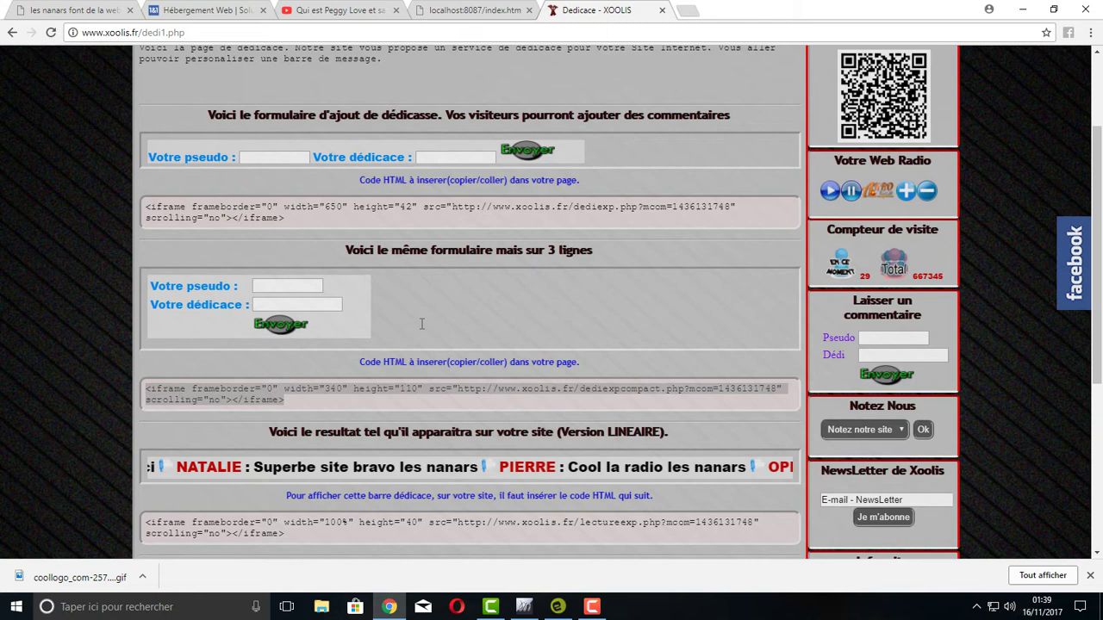
{"action": "left_click", "coordinate": [435, 10]}
{"action": "right_click", "coordinate": [63, 182]}
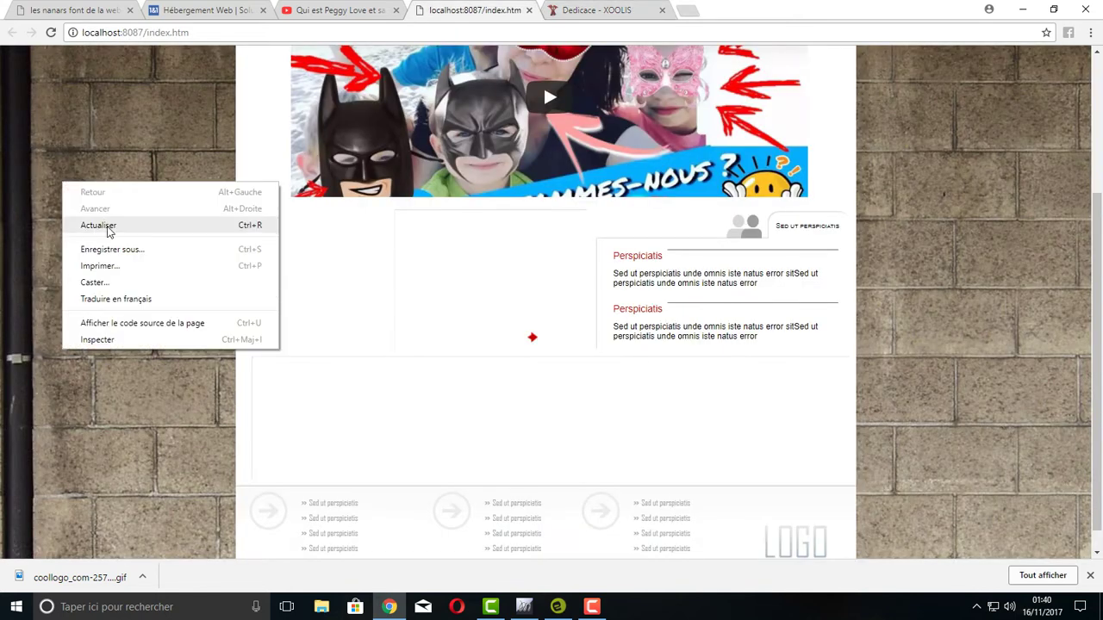
{"action": "left_click", "coordinate": [102, 226]}
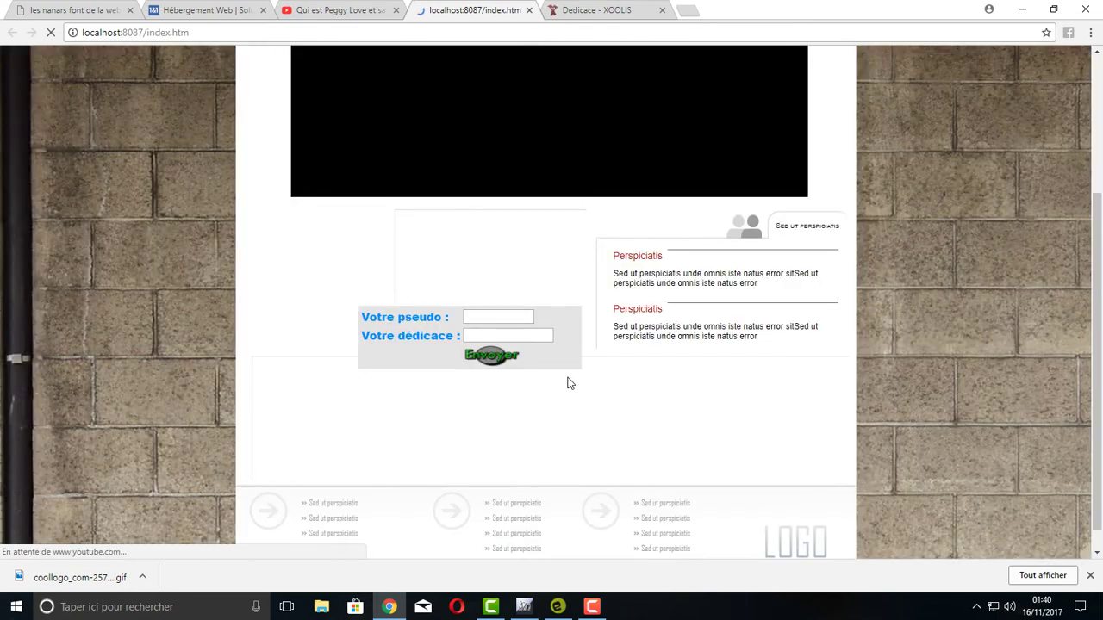
{"action": "left_click", "coordinate": [481, 318]}
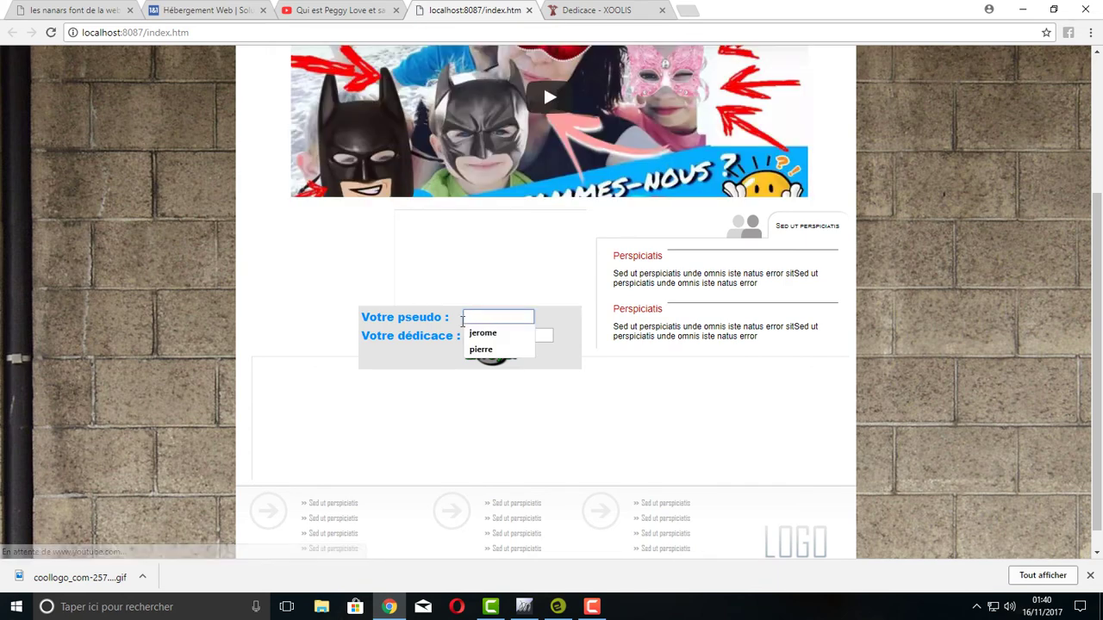
{"action": "left_click", "coordinate": [185, 317]}
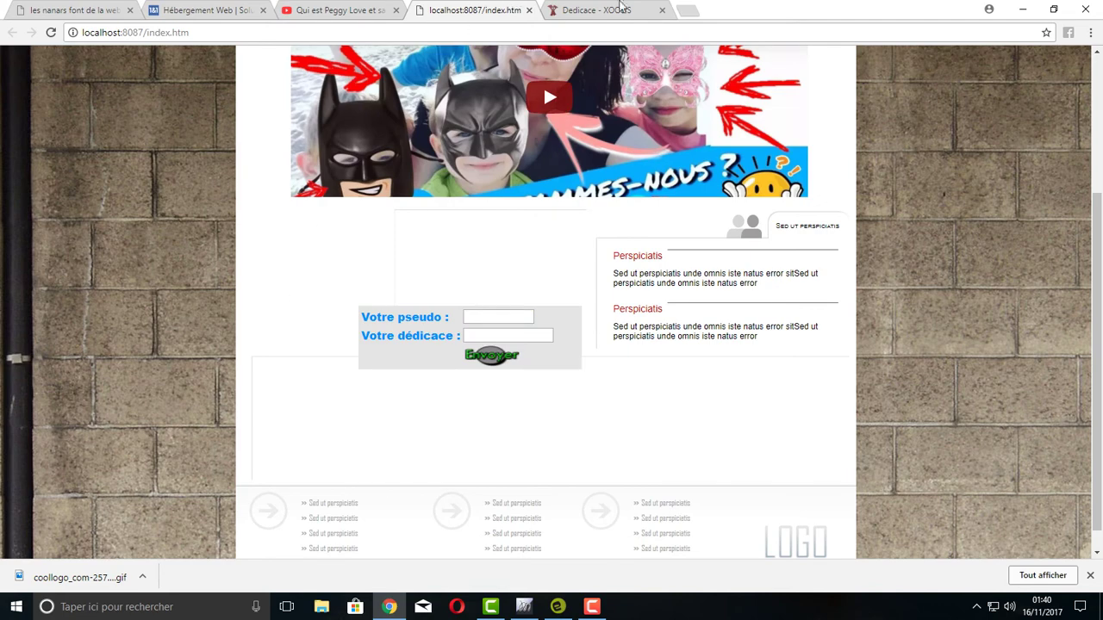
Step: Copy the iframe HTML code of the Version LINEAIRE dédicace bar from the Xoolis page
{"action": "left_click", "coordinate": [605, 9]}
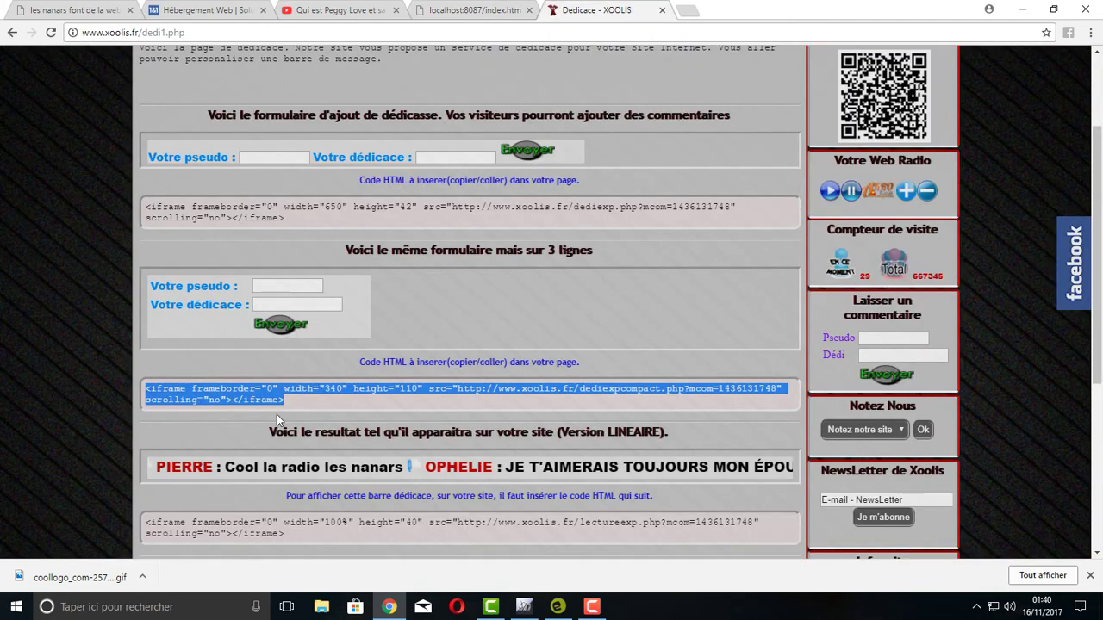
{"action": "scroll", "coordinate": [277, 415], "scroll_direction": "down", "scroll_amount": 3}
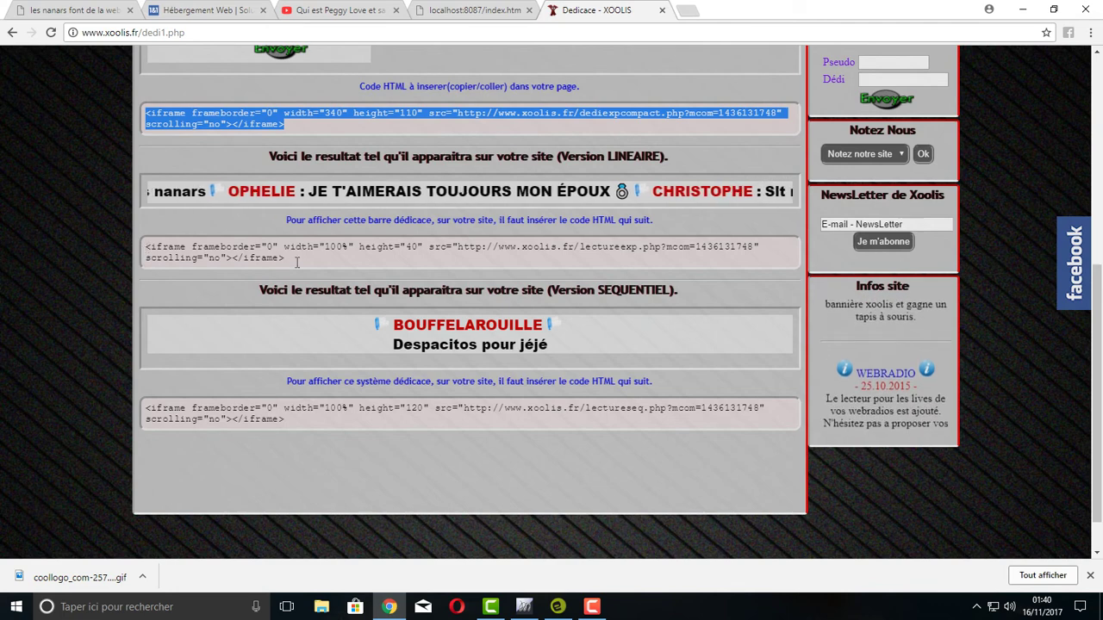
{"action": "left_click", "coordinate": [251, 255]}
{"action": "right_click", "coordinate": [251, 254]}
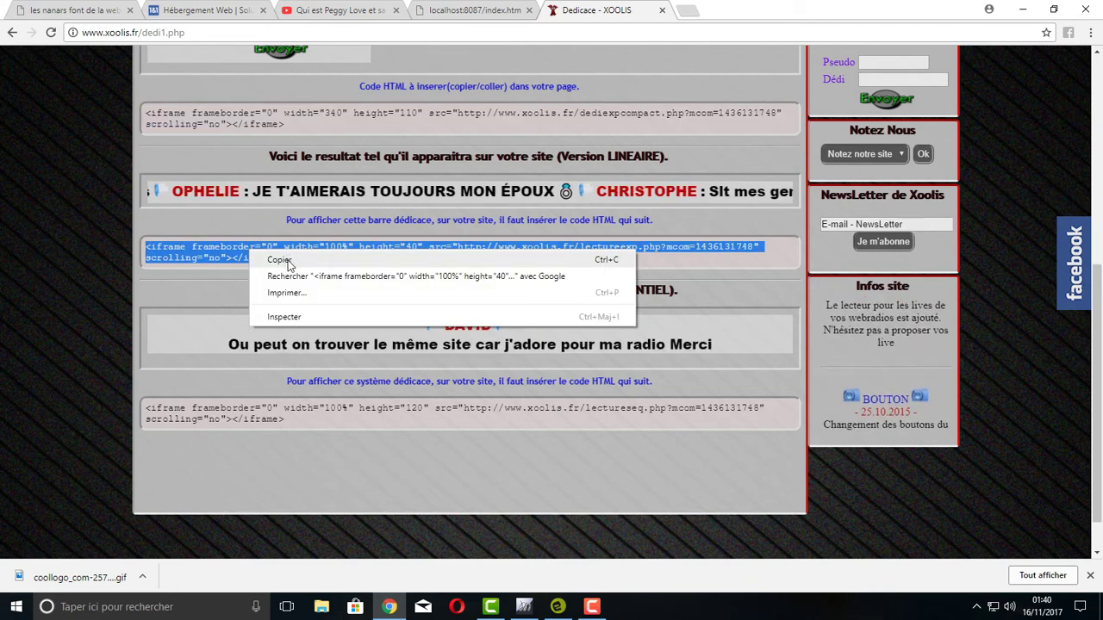
{"action": "left_click", "coordinate": [279, 260]}
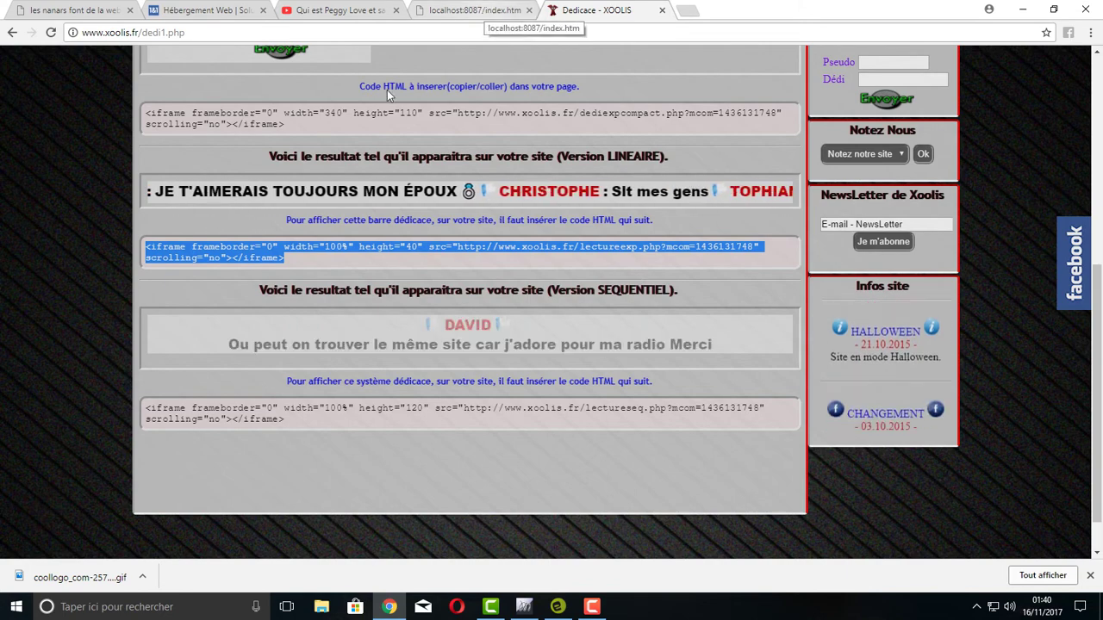
Step: Switch to openElement and add a second visual code block inside the large empty frame above the footer of the Page d'accueil
{"action": "left_click", "coordinate": [557, 606]}
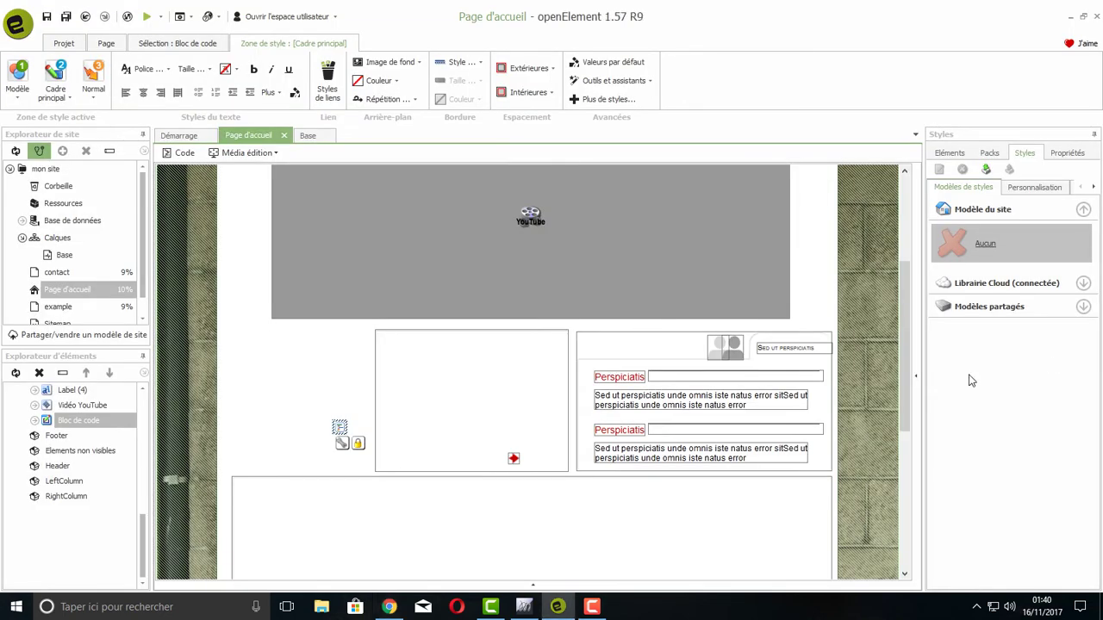
{"action": "left_click", "coordinate": [950, 152]}
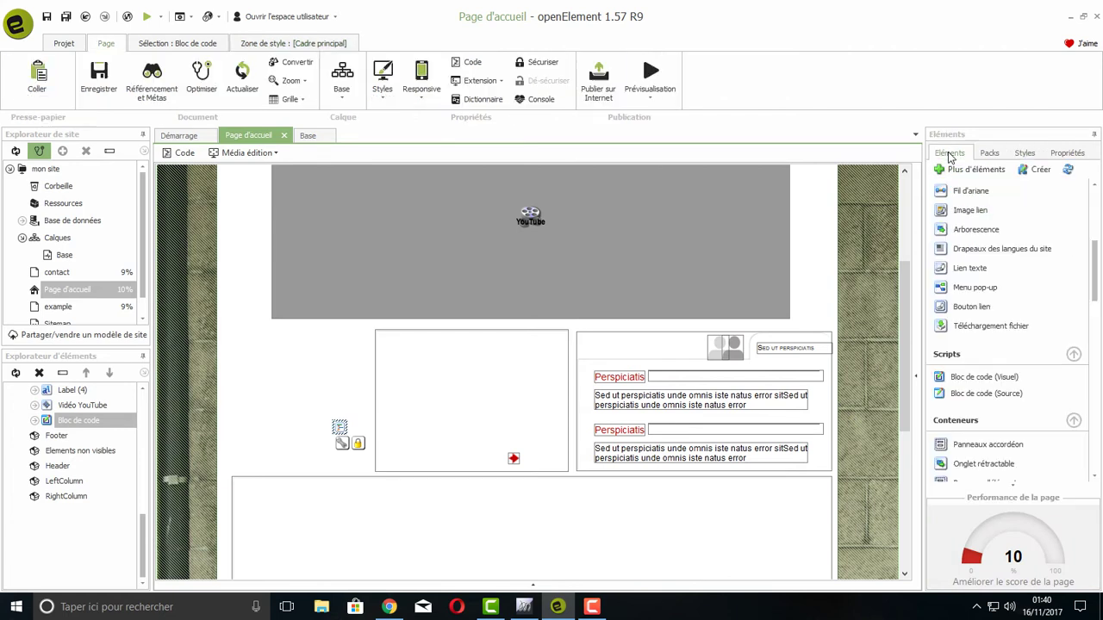
{"action": "left_click_drag", "start_coordinate": [989, 393], "coordinate": [422, 523]}
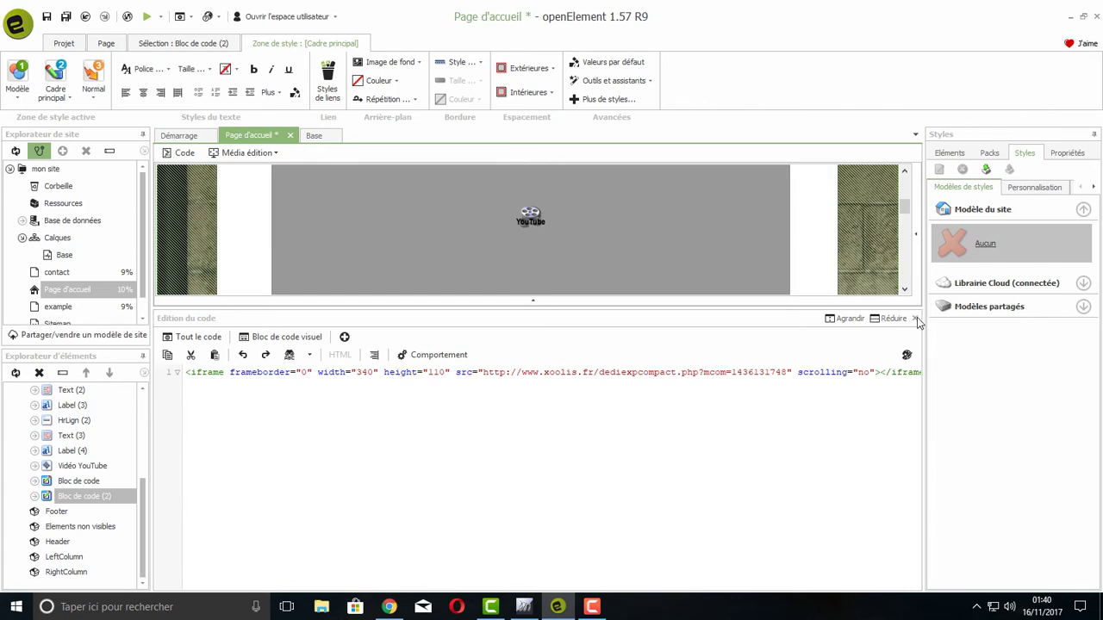
Step: Close the code editor, dismissing the error report without sending it
{"action": "left_click", "coordinate": [914, 318]}
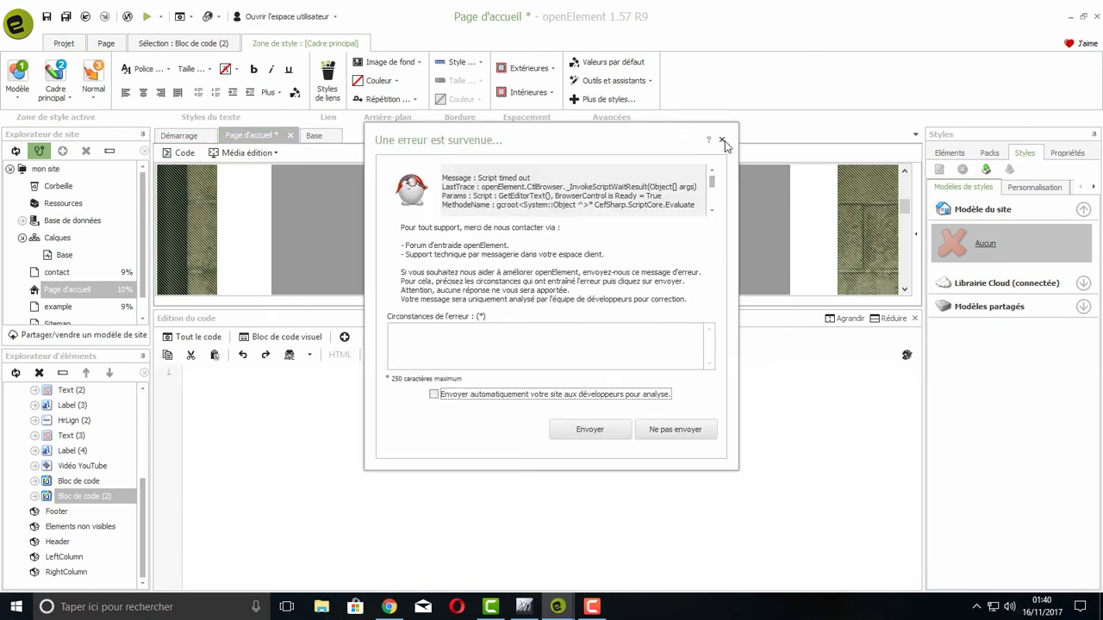
{"action": "left_click", "coordinate": [721, 142]}
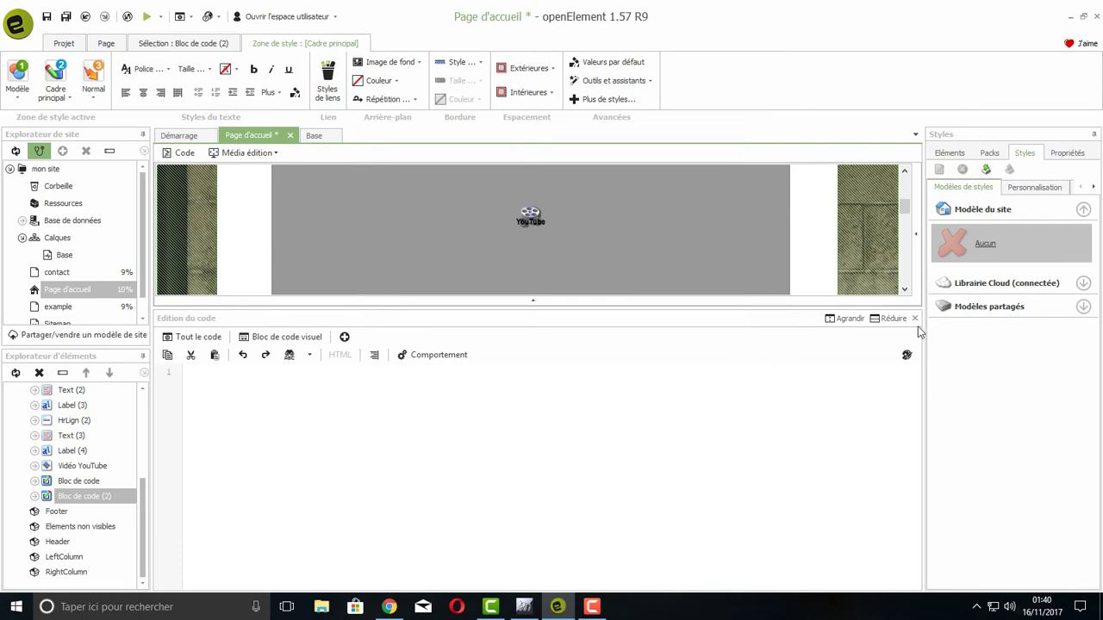
{"action": "left_click", "coordinate": [915, 319]}
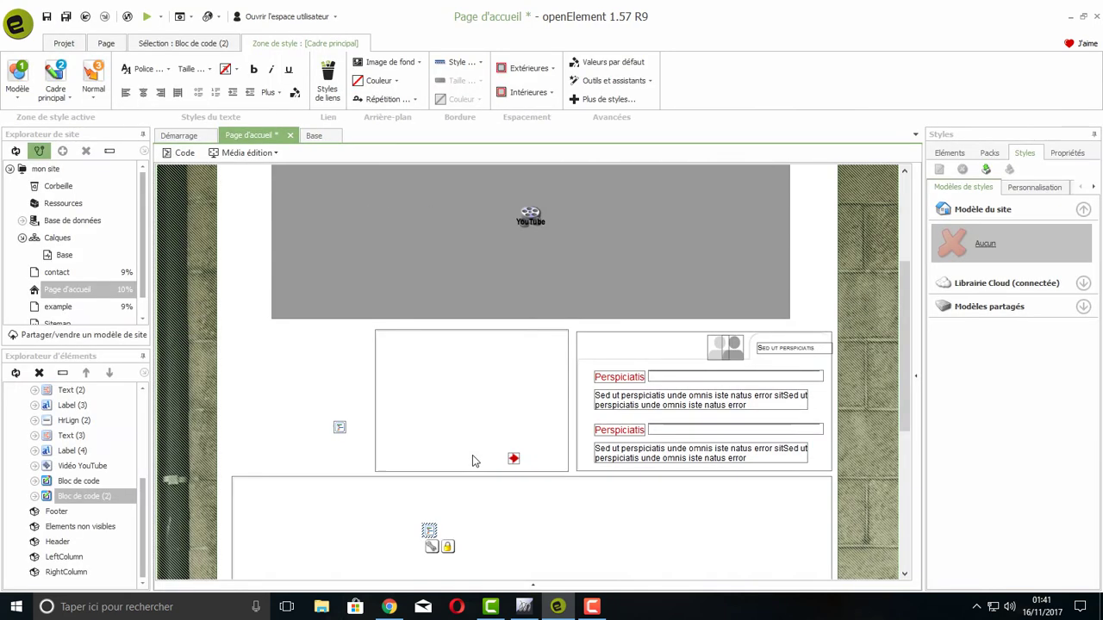
Step: Open the code of the second code block above the footer, paste the copied linear dédicace bar iframe and save the page
{"action": "scroll", "coordinate": [473, 456], "scroll_direction": "down", "scroll_amount": 3}
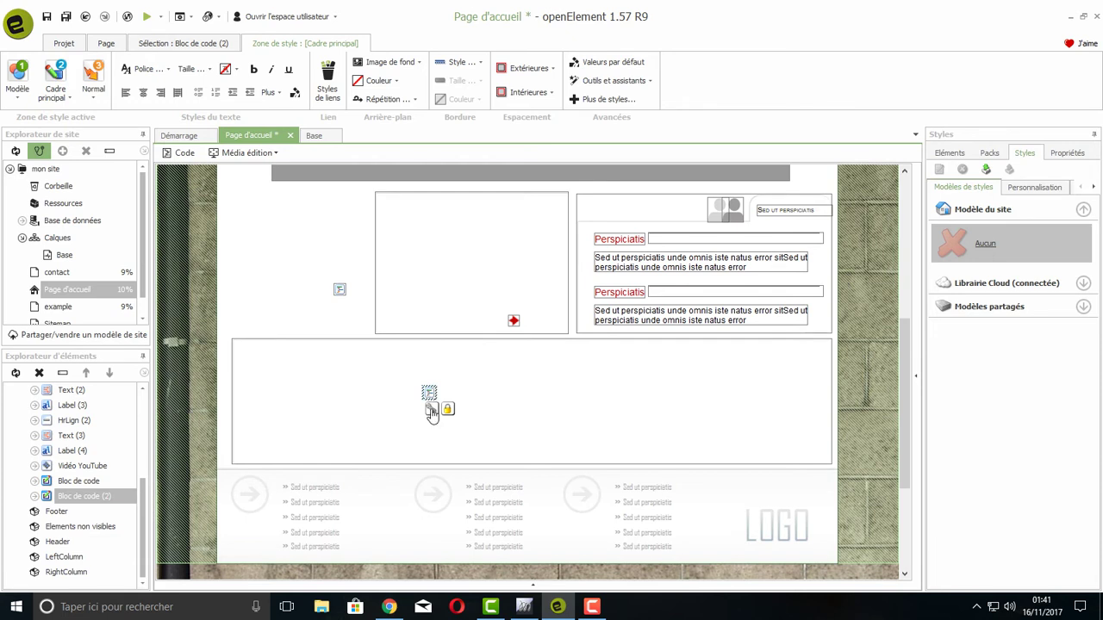
{"action": "double_click", "coordinate": [402, 395]}
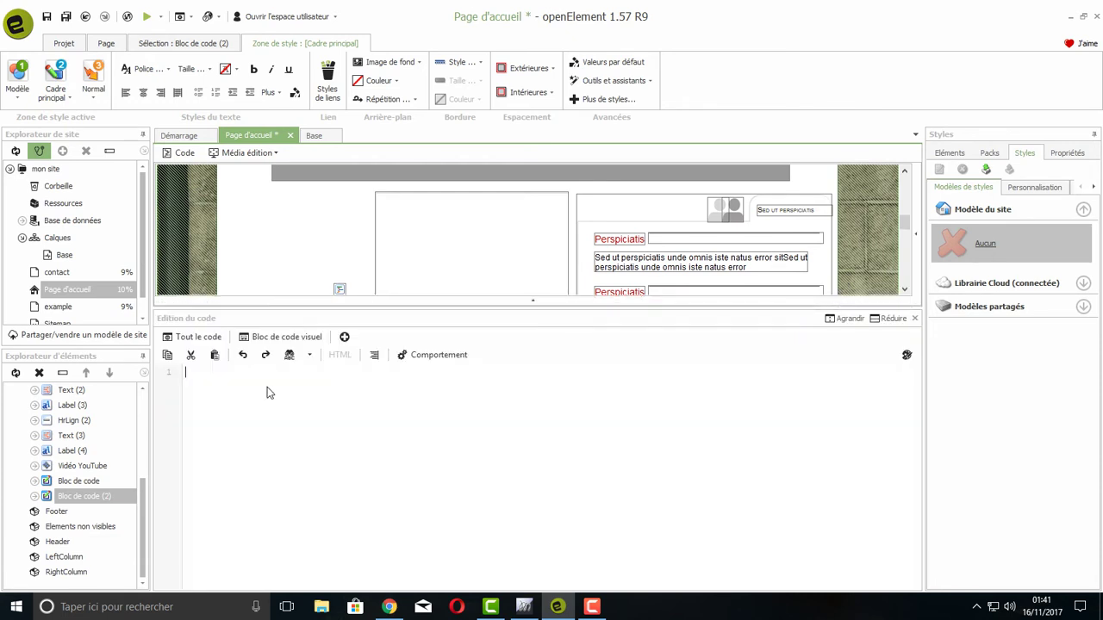
{"action": "right_click", "coordinate": [267, 391]}
{"action": "left_click", "coordinate": [301, 432]}
{"action": "left_click", "coordinate": [47, 17]}
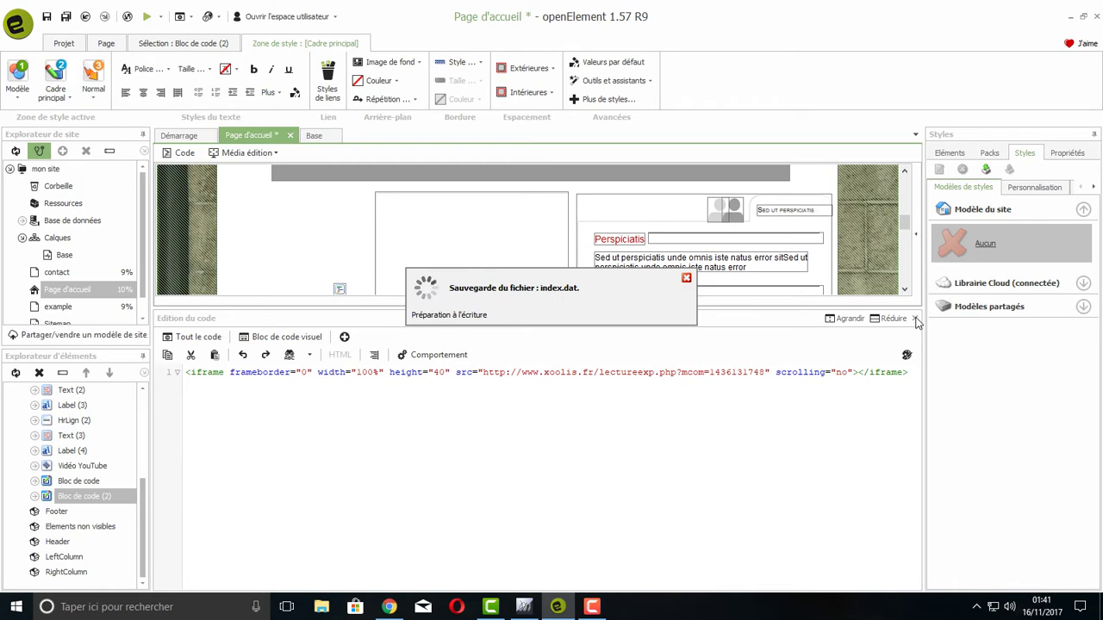
Step: Switch to Chrome and reload the localhost:8087 preview of the site to check the linear dédicace bar
{"action": "left_click", "coordinate": [389, 607]}
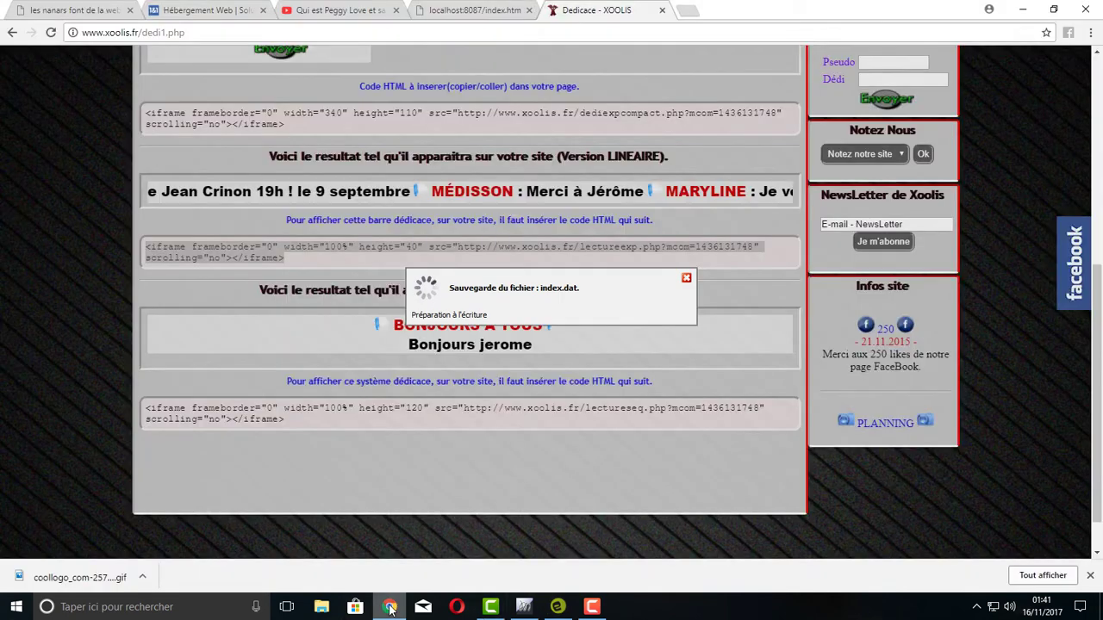
{"action": "left_click", "coordinate": [431, 251]}
{"action": "left_click", "coordinate": [472, 10]}
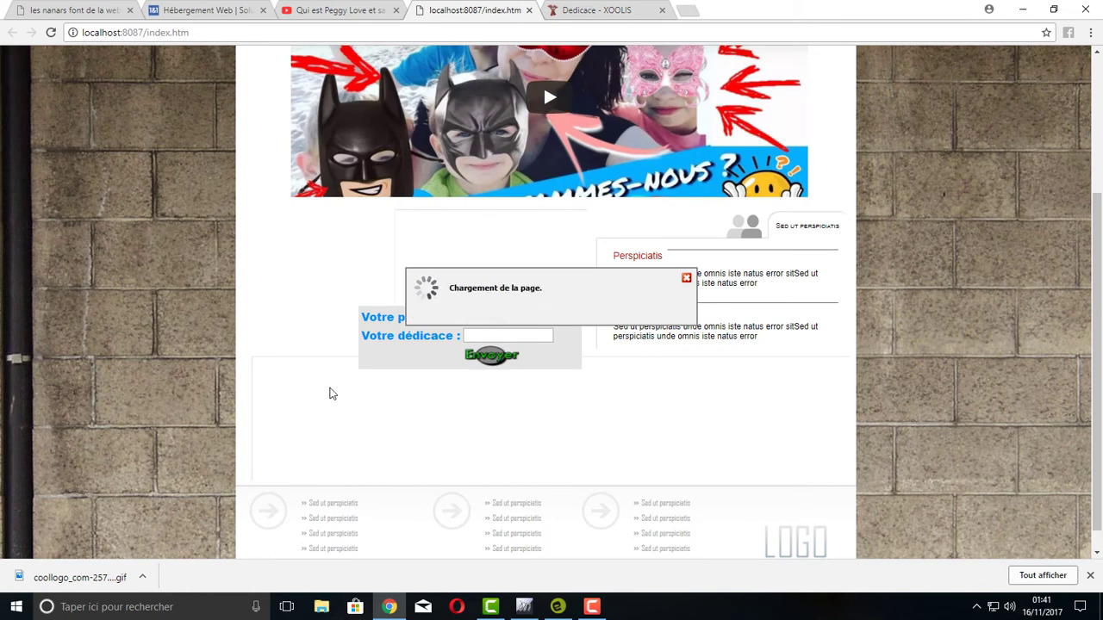
{"action": "key", "text": "alt+Tab"}
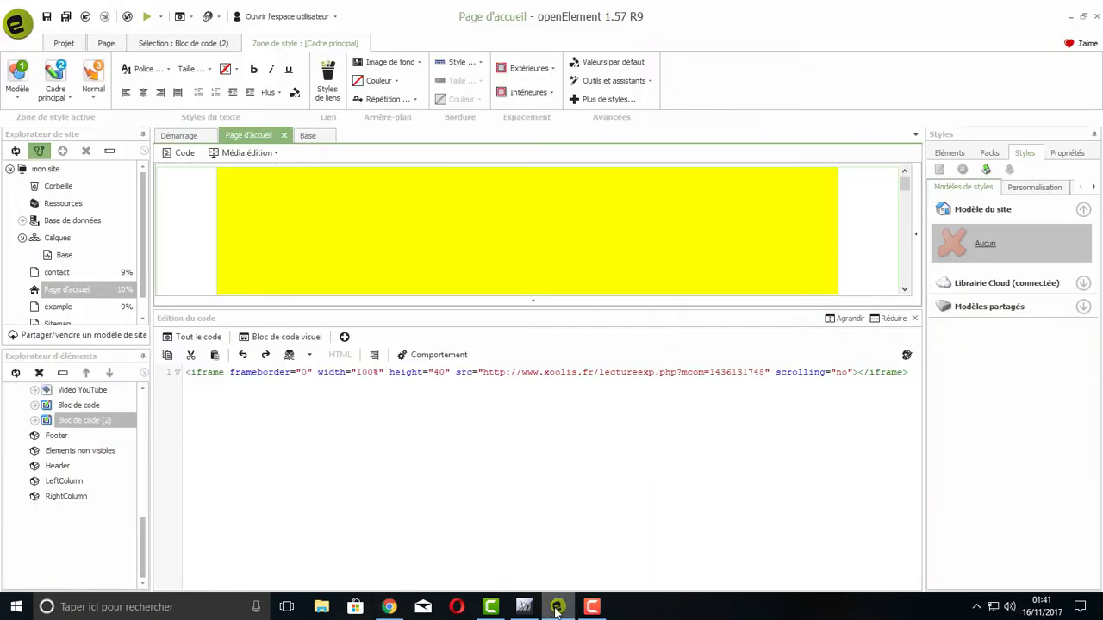
{"action": "mouse_move", "coordinate": [556, 609]}
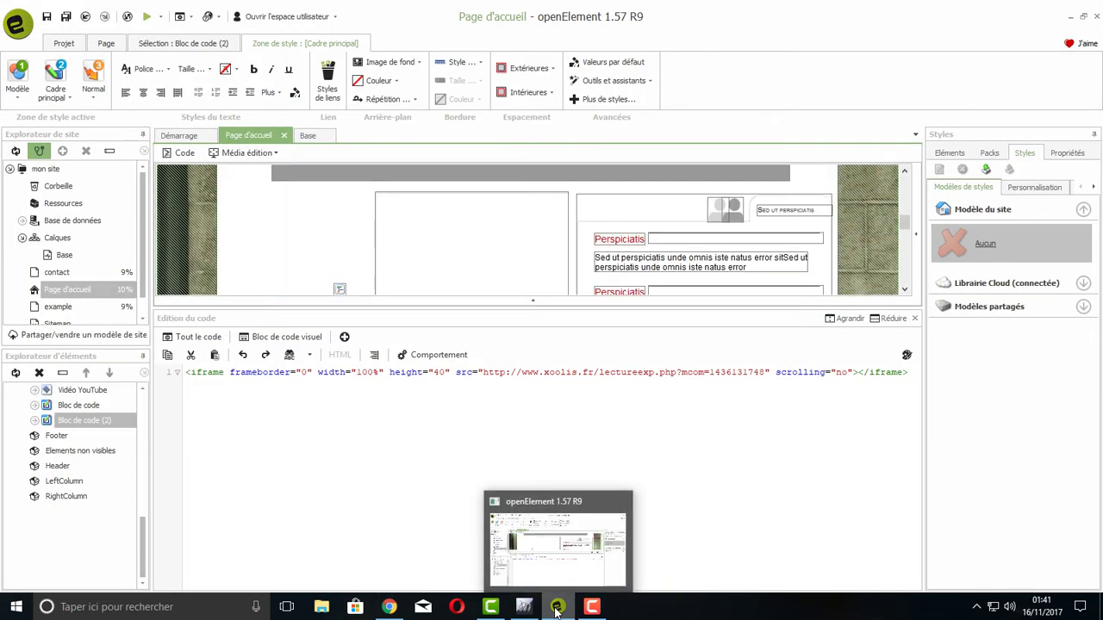
{"action": "left_click", "coordinate": [389, 606]}
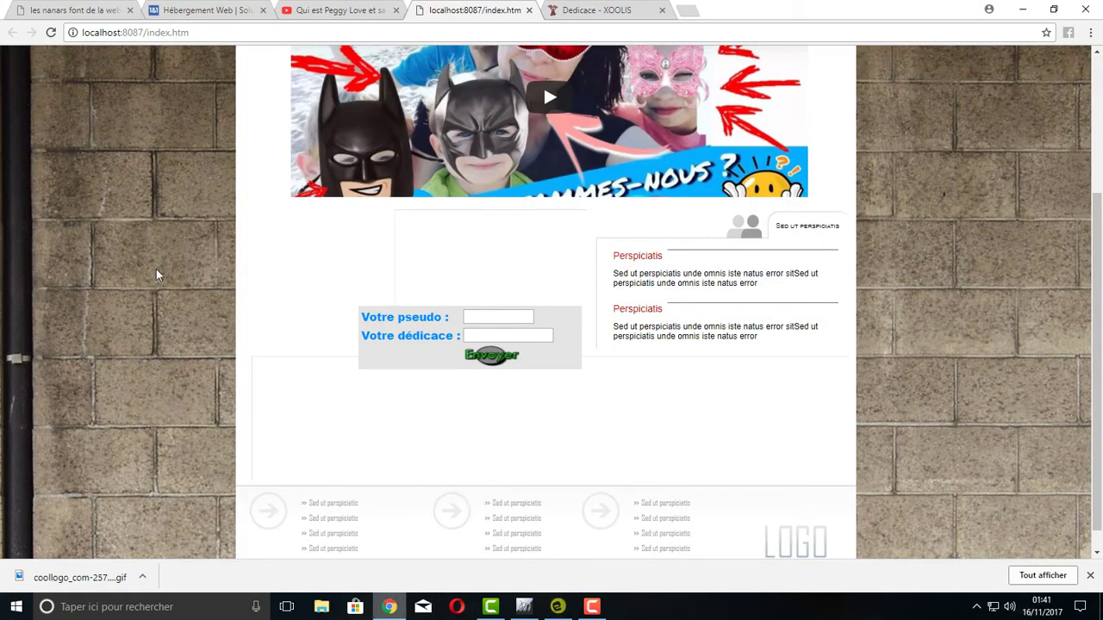
{"action": "right_click", "coordinate": [131, 233]}
{"action": "left_click", "coordinate": [172, 265]}
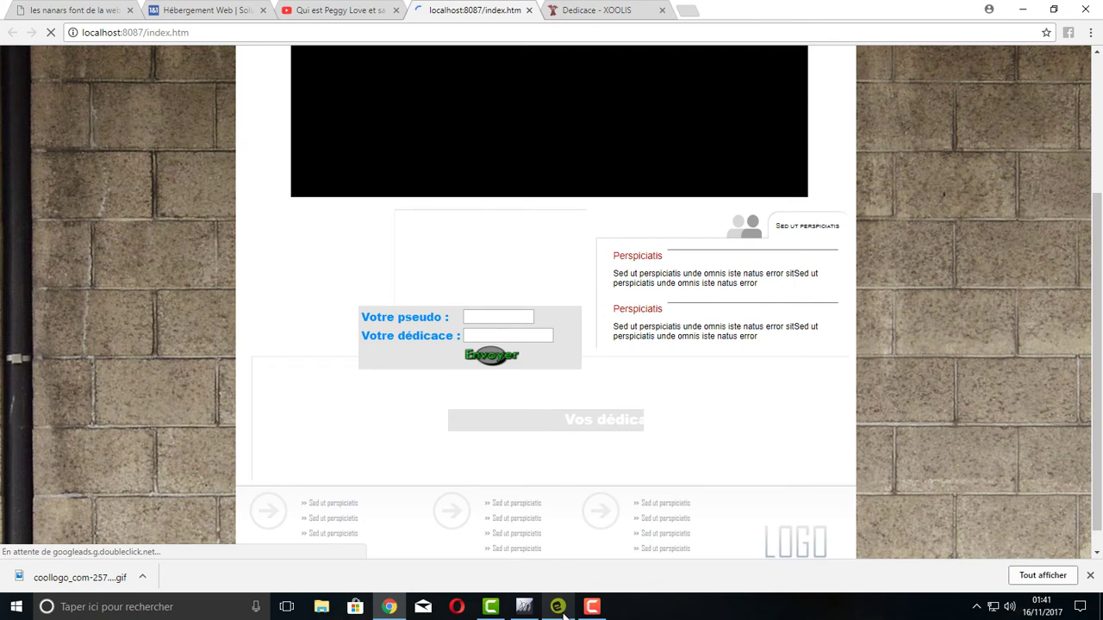
Step: Switch to openElement, close the code editor and move the second code block to Haut 790px and Gauche 90px inside the bottom frame
{"action": "left_click", "coordinate": [558, 606]}
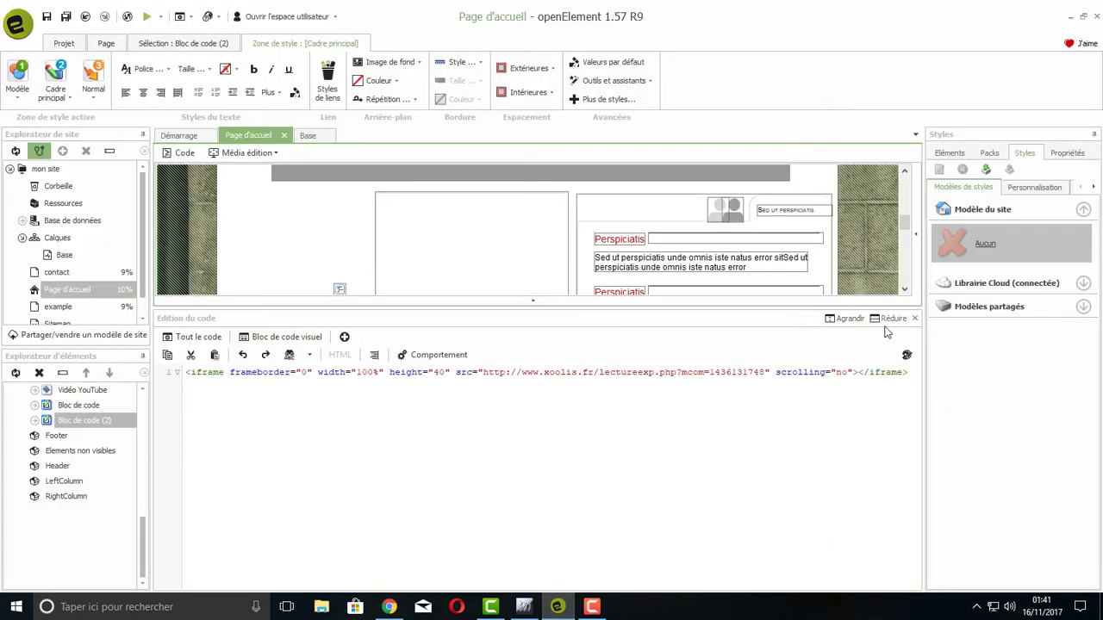
{"action": "left_click", "coordinate": [915, 318]}
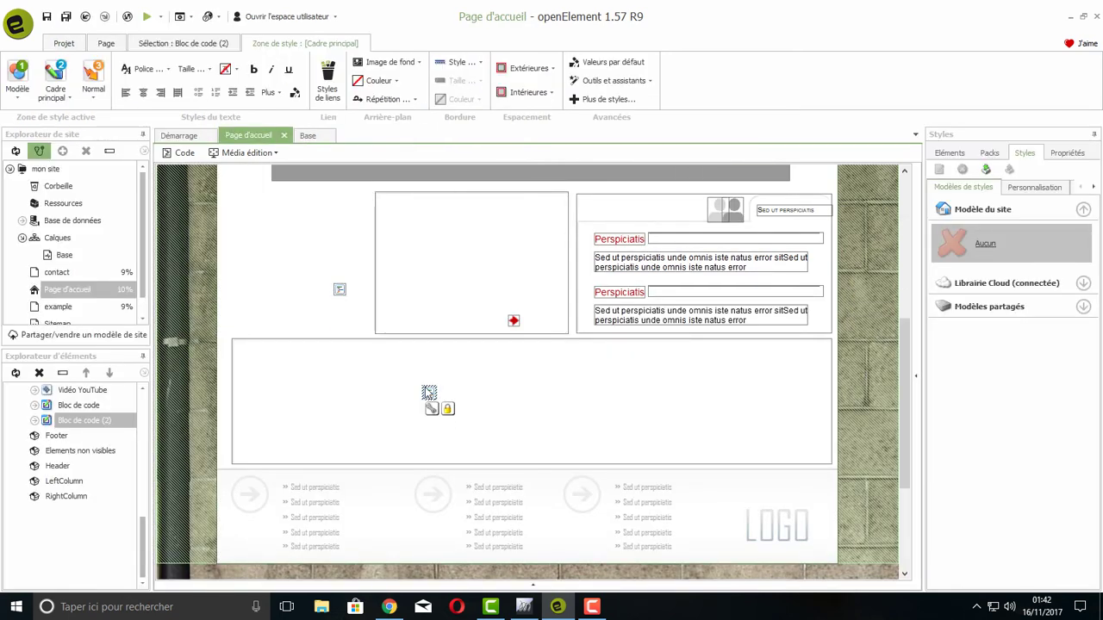
{"action": "left_click_drag", "start_coordinate": [431, 393], "coordinate": [470, 391]}
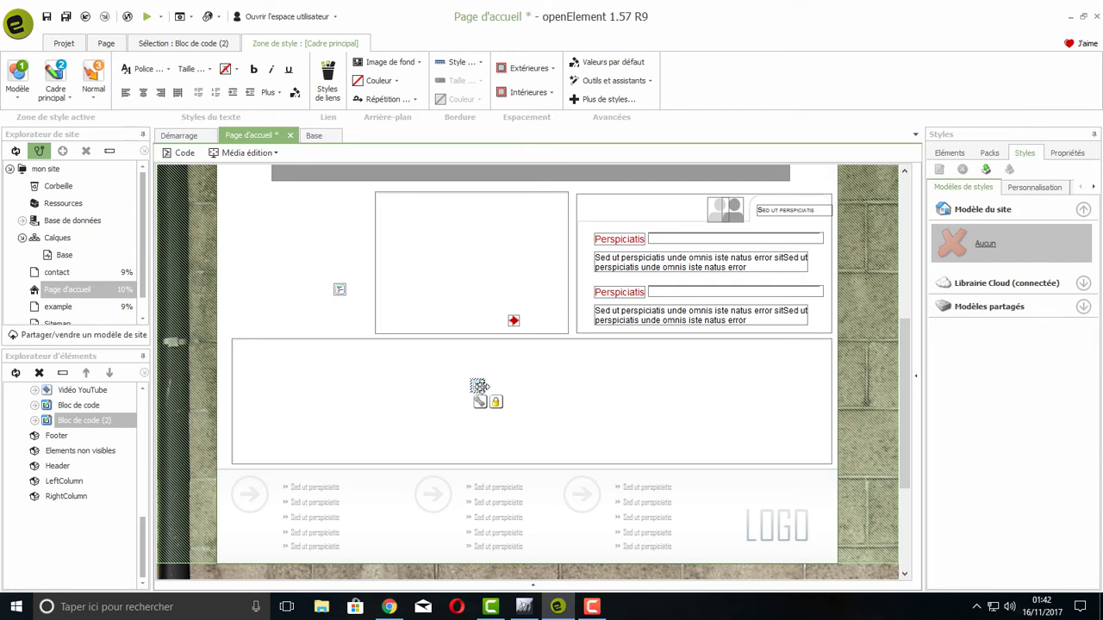
{"action": "left_click", "coordinate": [479, 385]}
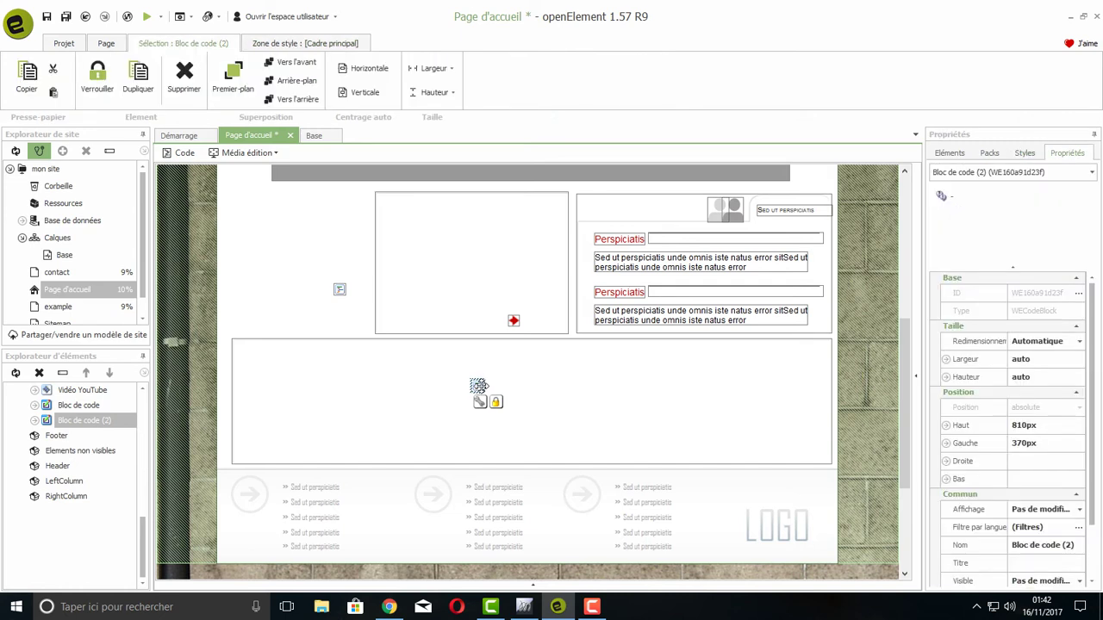
{"action": "left_click_drag", "start_coordinate": [476, 396], "coordinate": [567, 395]}
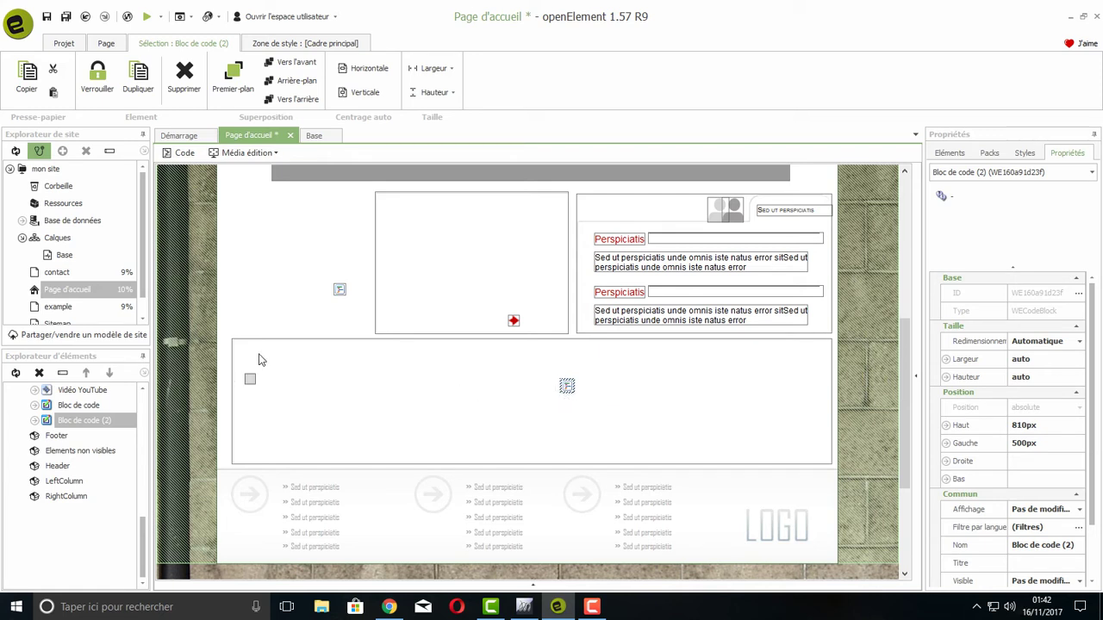
{"action": "left_click_drag", "start_coordinate": [284, 364], "coordinate": [285, 371]}
{"action": "scroll", "coordinate": [498, 389], "scroll_direction": "up", "scroll_amount": 5}
{"action": "scroll", "coordinate": [511, 393], "scroll_direction": "down", "scroll_amount": 6}
{"action": "scroll", "coordinate": [514, 387], "scroll_direction": "up", "scroll_amount": 3}
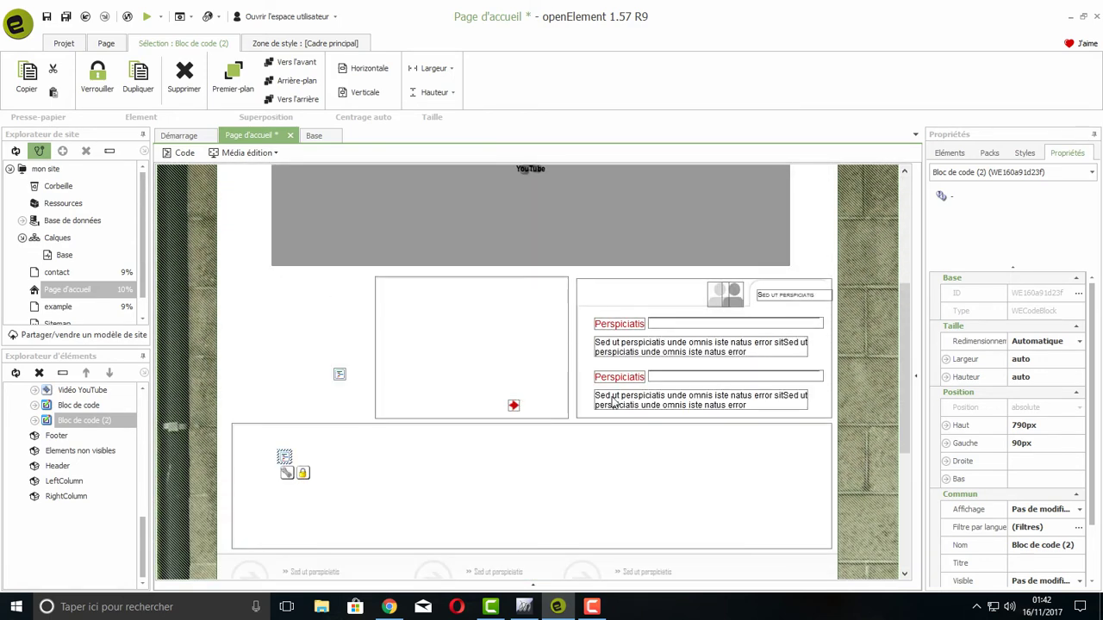
Step: Examine the Page 1 entry of the header menu, collapse the Calques folder and look over the pages in the site tree
{"action": "left_click", "coordinate": [951, 158]}
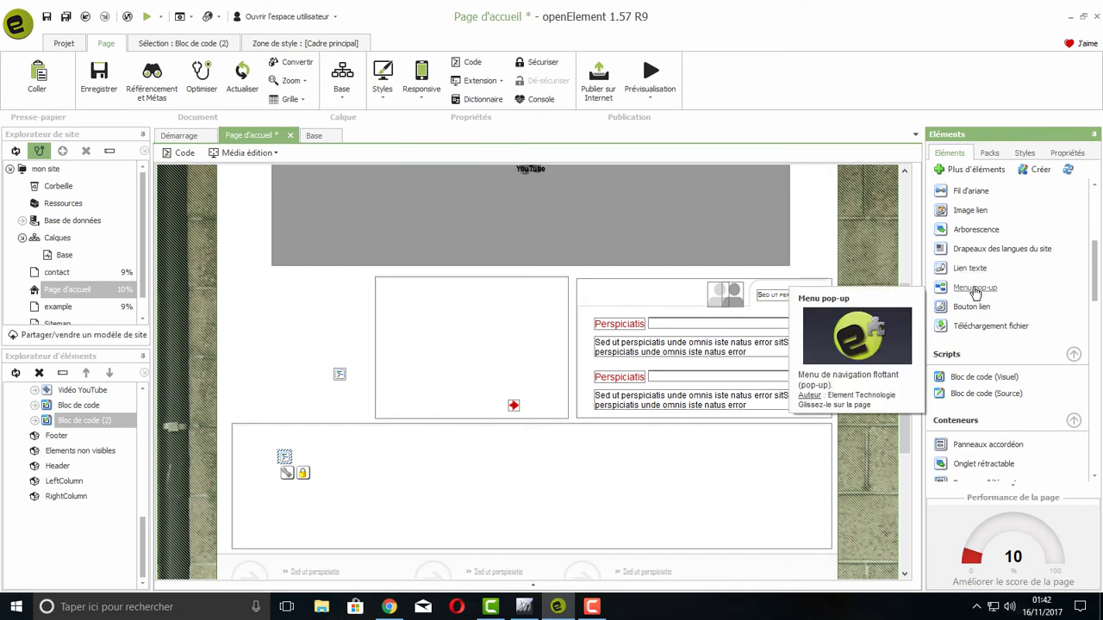
{"action": "scroll", "coordinate": [974, 295], "scroll_direction": "up", "scroll_amount": 3}
{"action": "scroll", "coordinate": [586, 293], "scroll_direction": "up", "scroll_amount": 3}
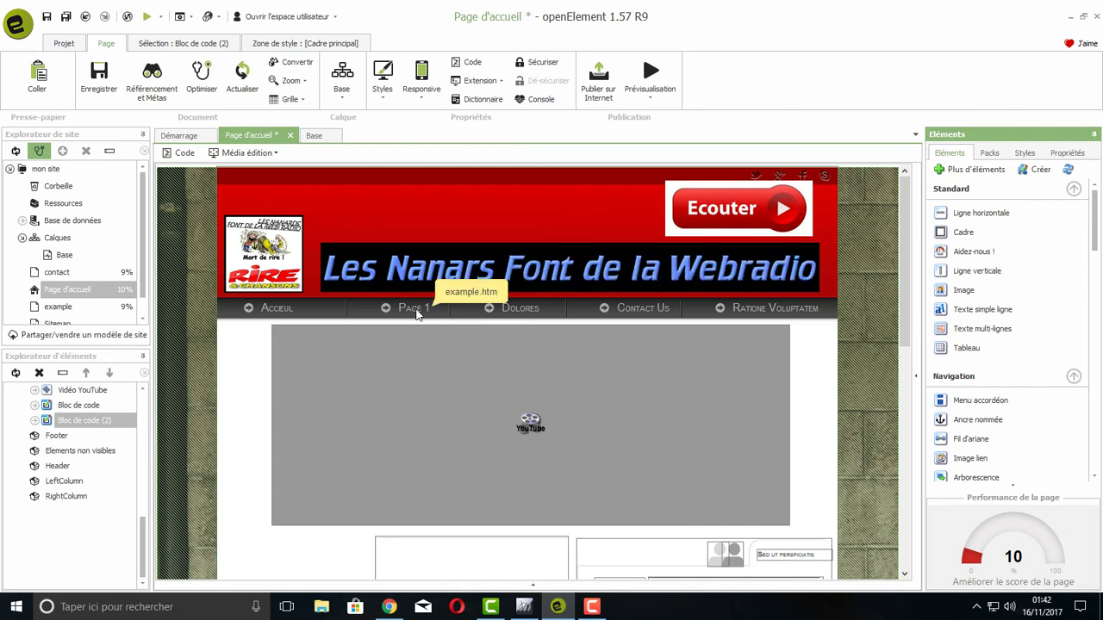
{"action": "left_click", "coordinate": [417, 315]}
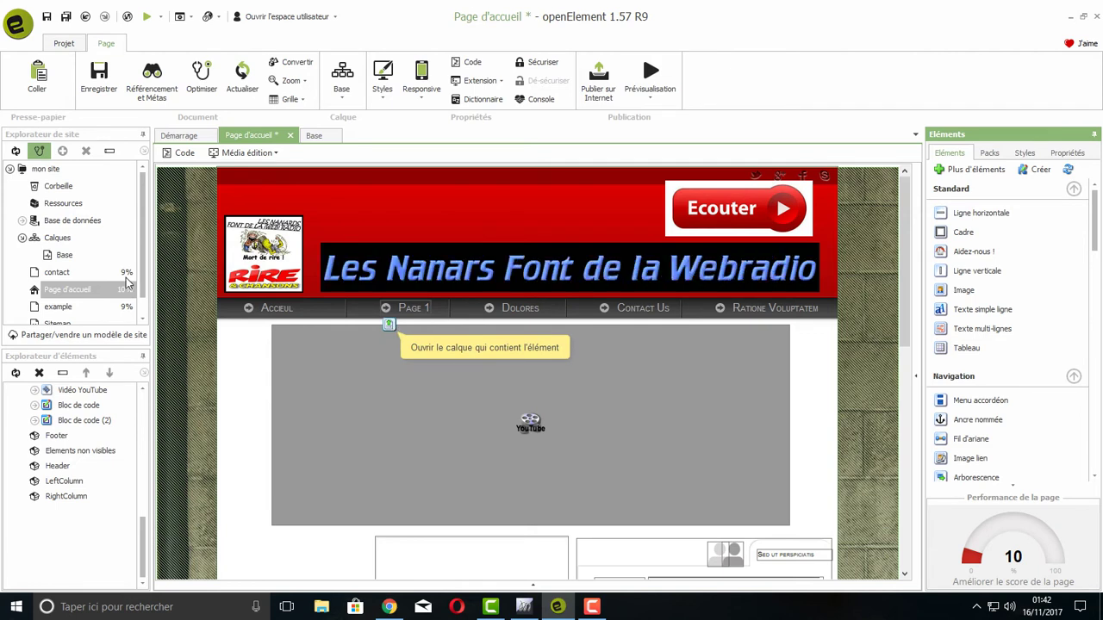
{"action": "mouse_move", "coordinate": [64, 259]}
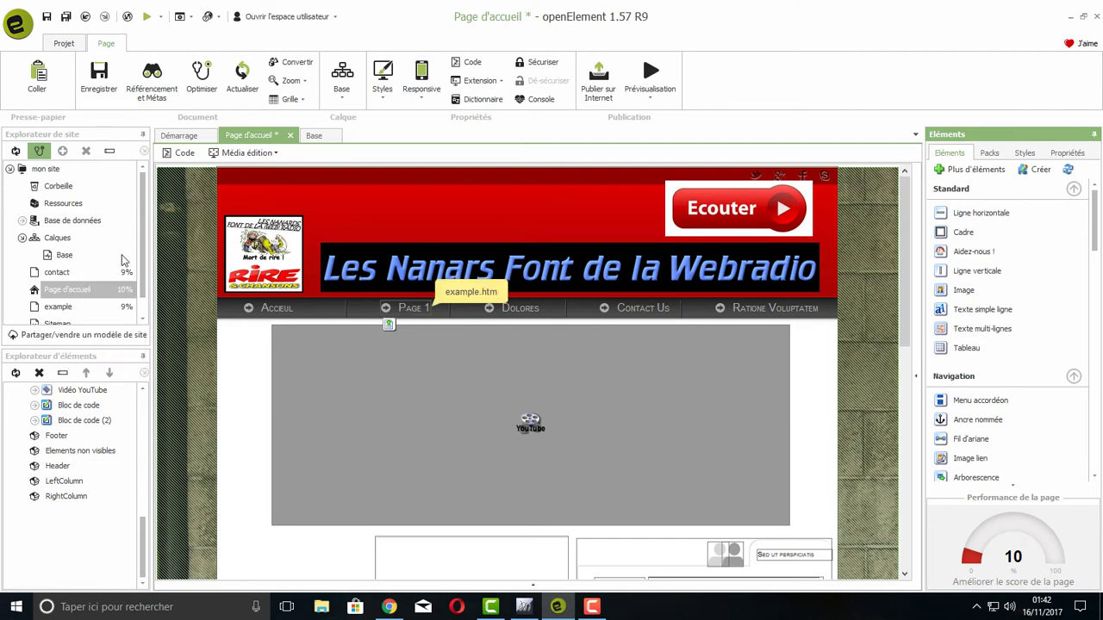
{"action": "left_click", "coordinate": [21, 239]}
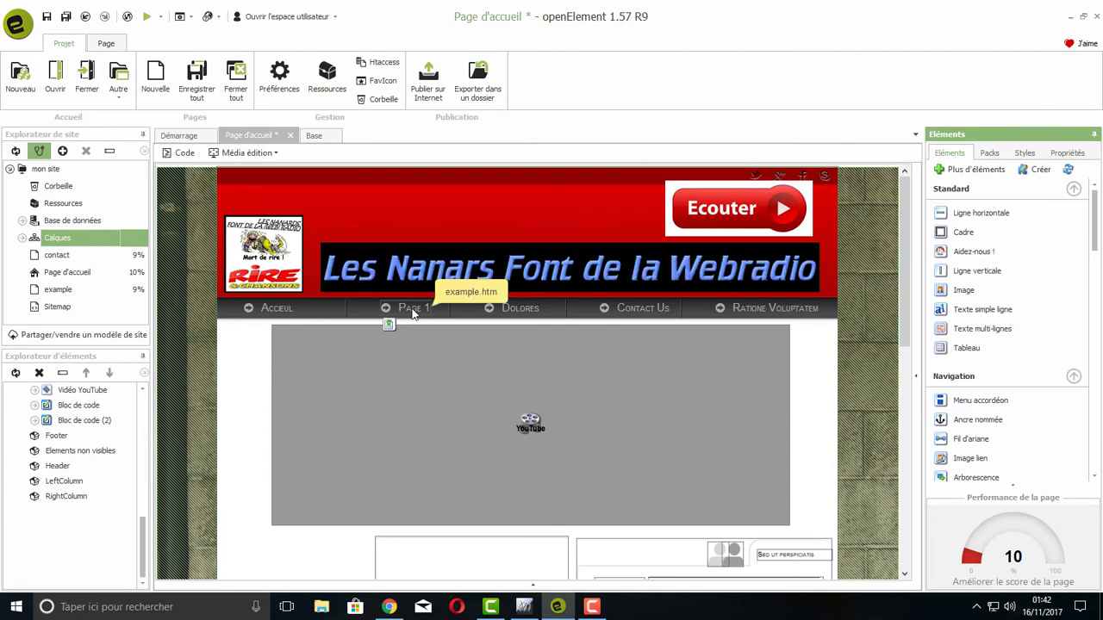
{"action": "left_click", "coordinate": [56, 255]}
{"action": "left_click", "coordinate": [60, 274]}
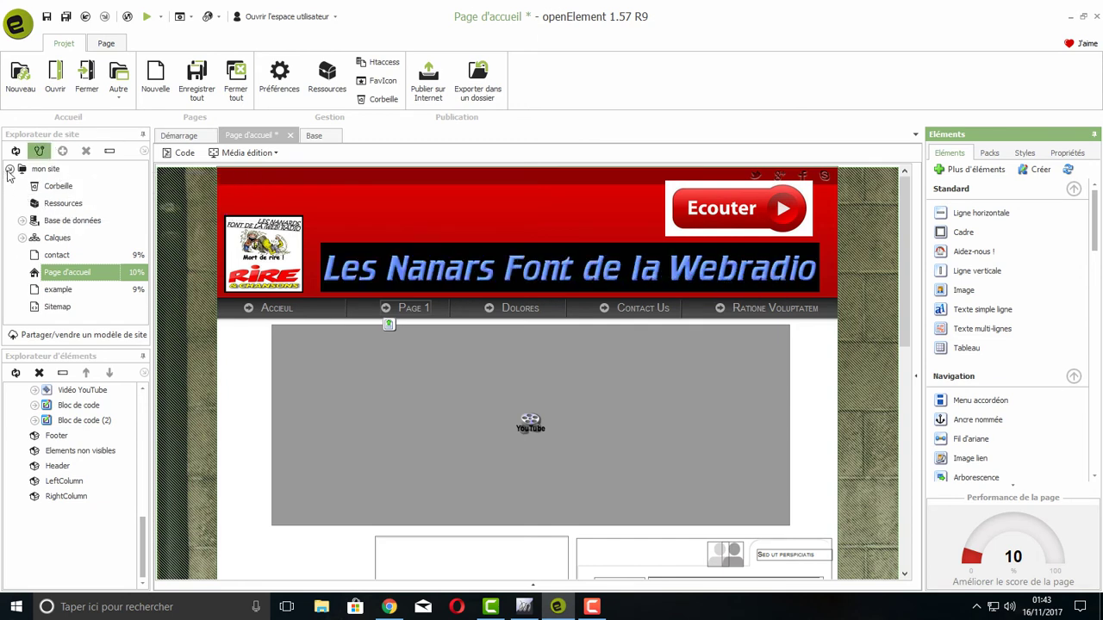
Step: Start adding a new page directly under mon site in the site tree
{"action": "left_click", "coordinate": [48, 170]}
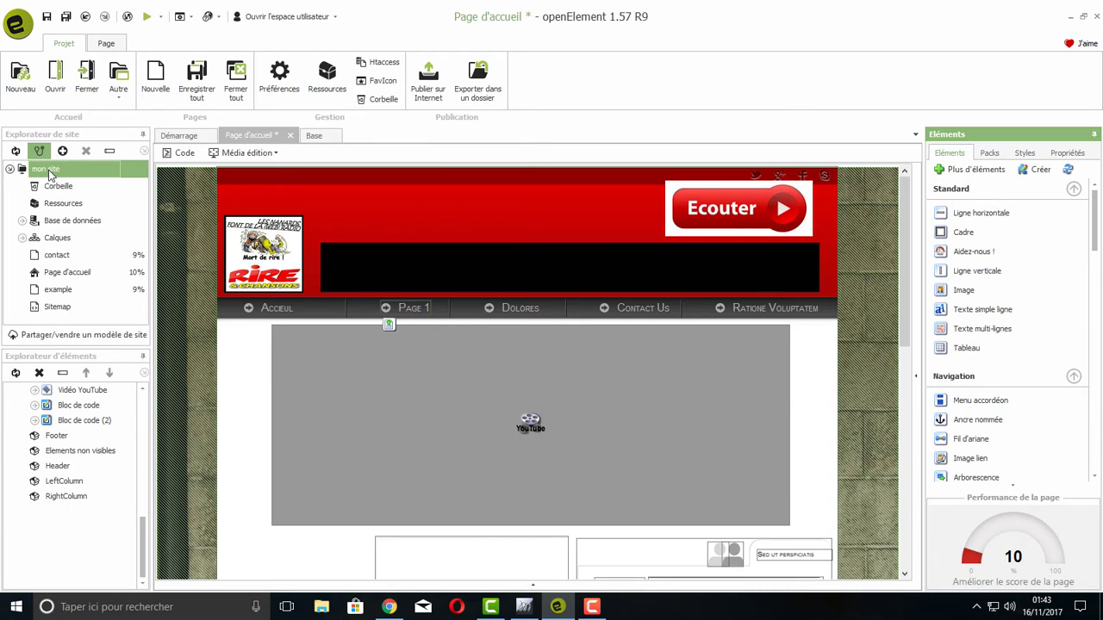
{"action": "right_click", "coordinate": [49, 171]}
{"action": "mouse_move", "coordinate": [82, 180]}
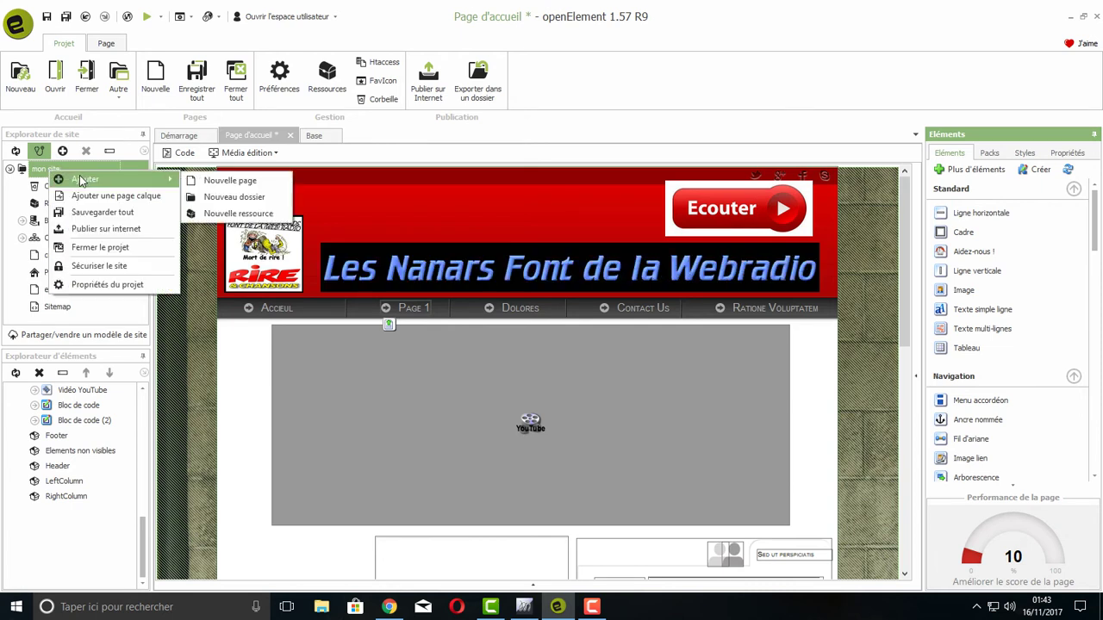
{"action": "left_click", "coordinate": [234, 179]}
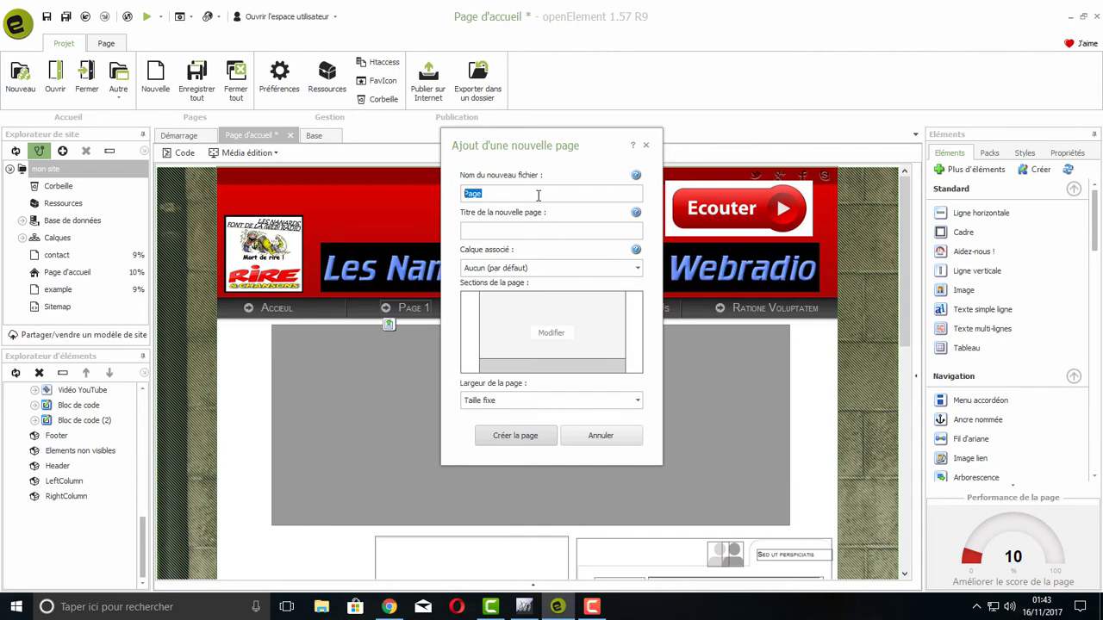
{"action": "type", "text": "Tchat"}
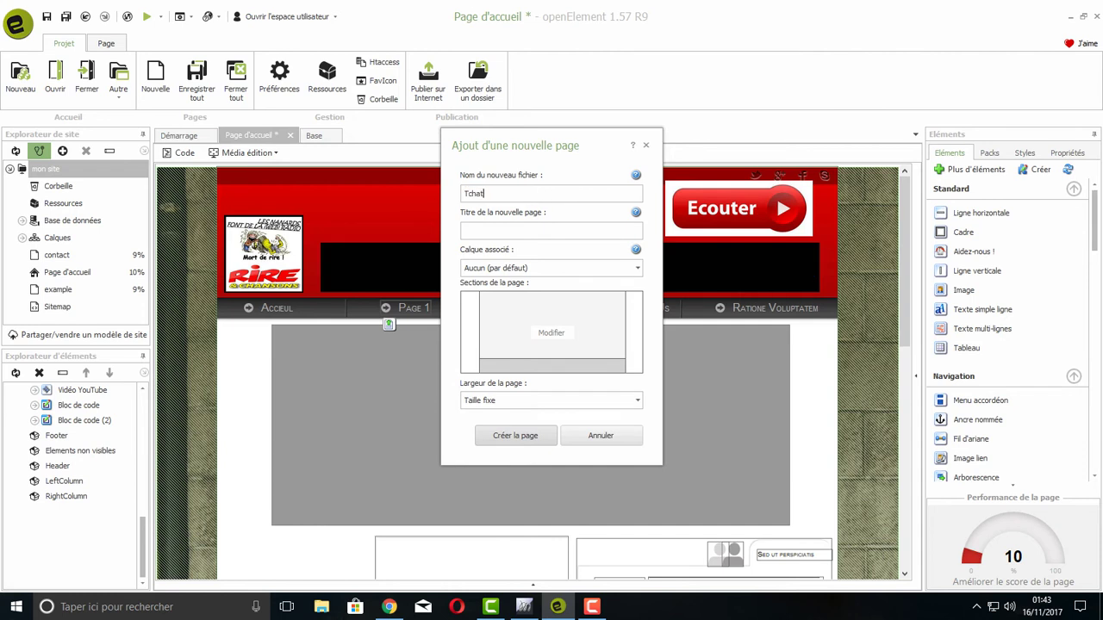
{"action": "double_click", "coordinate": [469, 193]}
{"action": "right_click", "coordinate": [465, 191]}
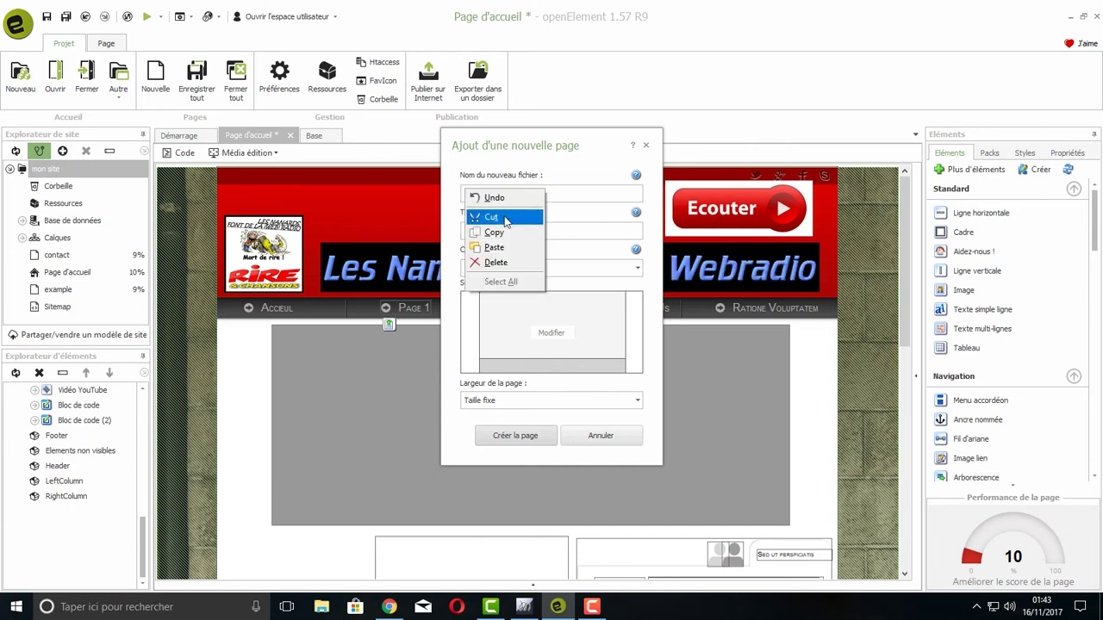
{"action": "left_click", "coordinate": [503, 246]}
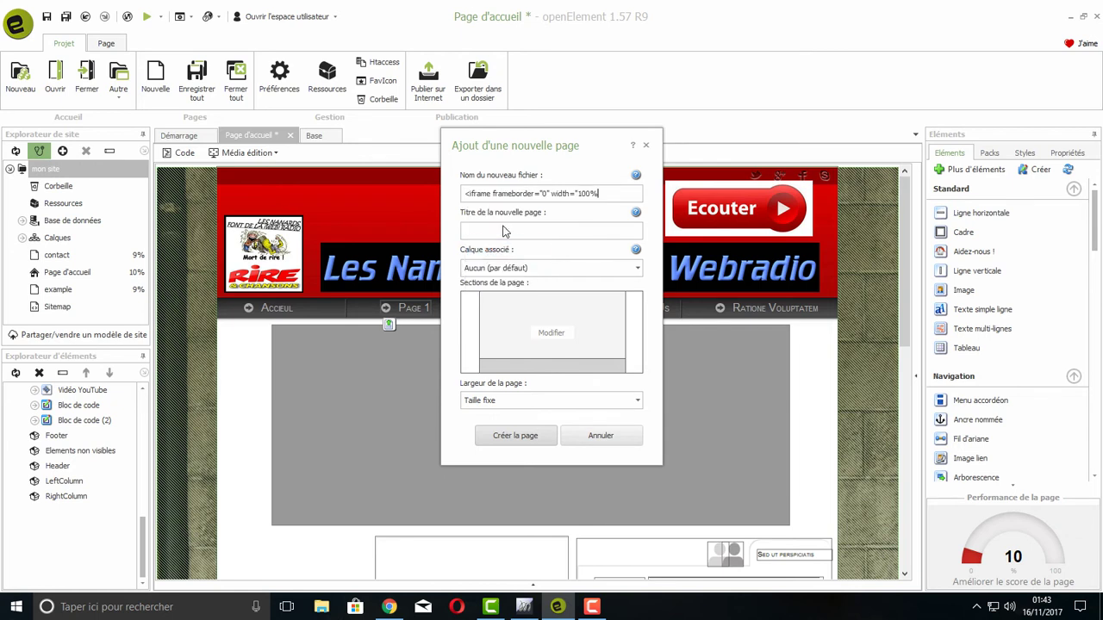
{"action": "left_click_drag", "start_coordinate": [593, 193], "coordinate": [465, 193]}
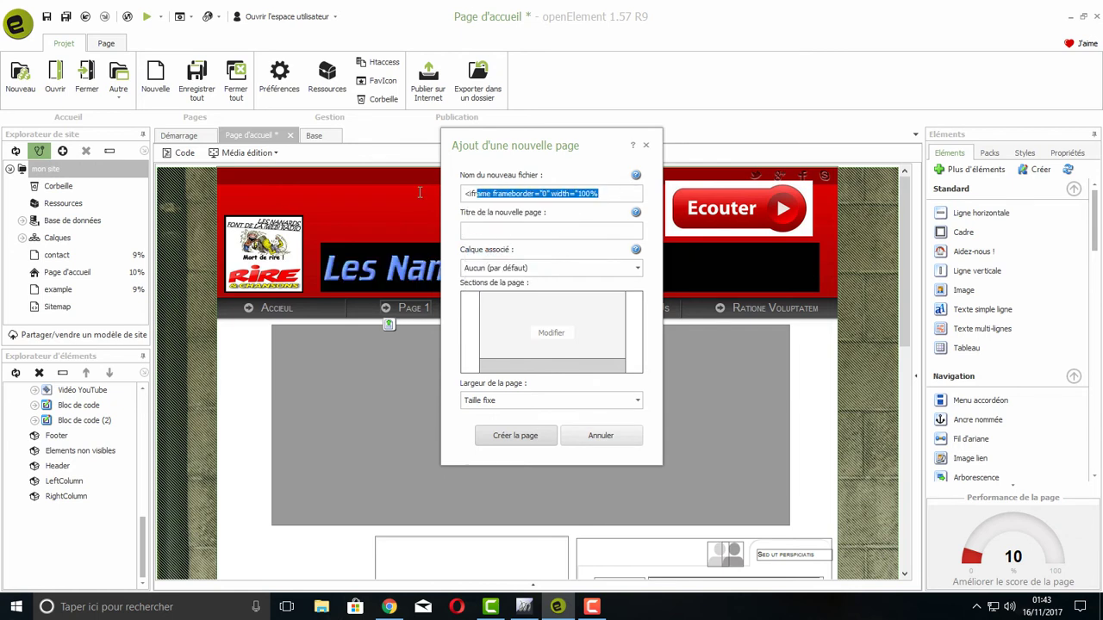
{"action": "key", "text": "BackSpace"}
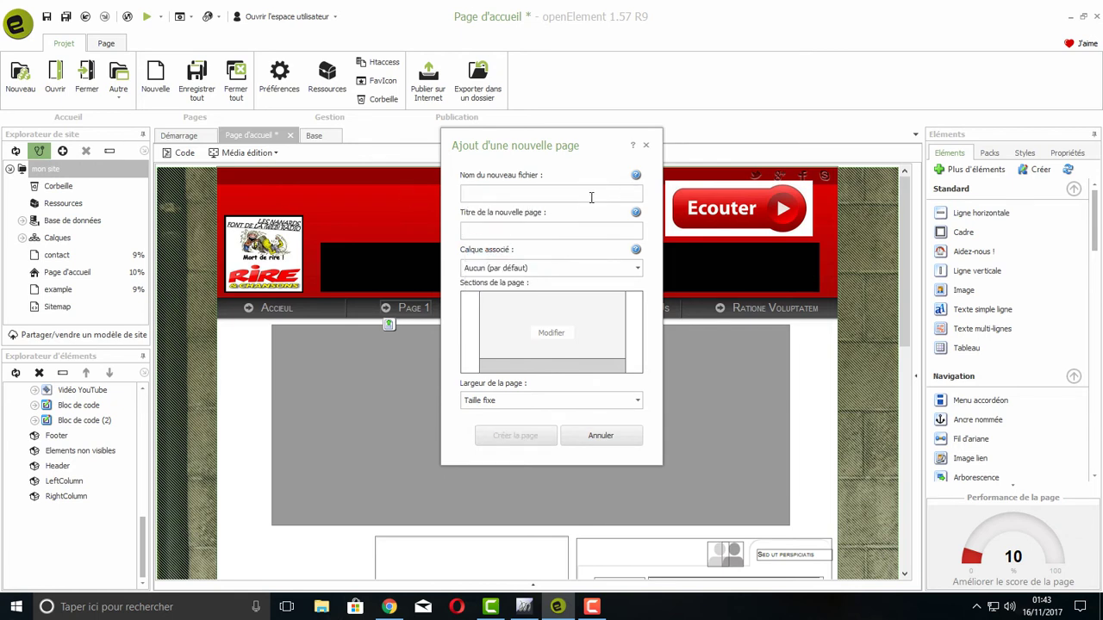
Step: Enter Tchat as the new page's file name, copy it into the page title and set the associated layer to Base
{"action": "type", "text": "Tc"}
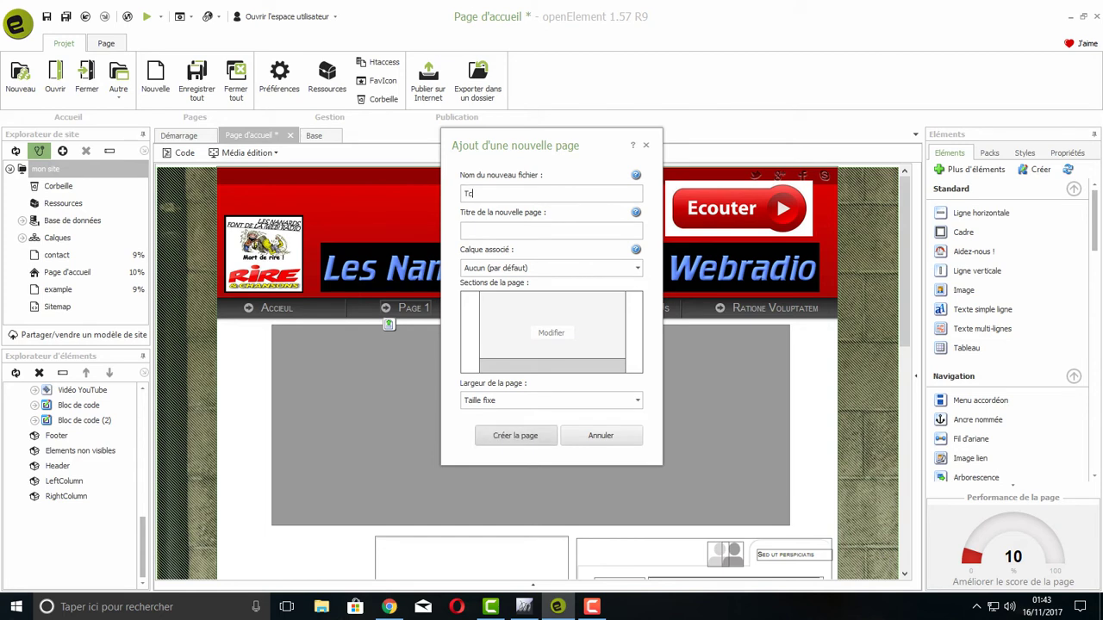
{"action": "type", "text": "hat"}
{"action": "right_click", "coordinate": [464, 193]}
{"action": "left_click", "coordinate": [491, 232]}
{"action": "left_click", "coordinate": [500, 230]}
{"action": "right_click", "coordinate": [500, 230]}
{"action": "left_click", "coordinate": [522, 274]}
{"action": "left_click", "coordinate": [637, 272]}
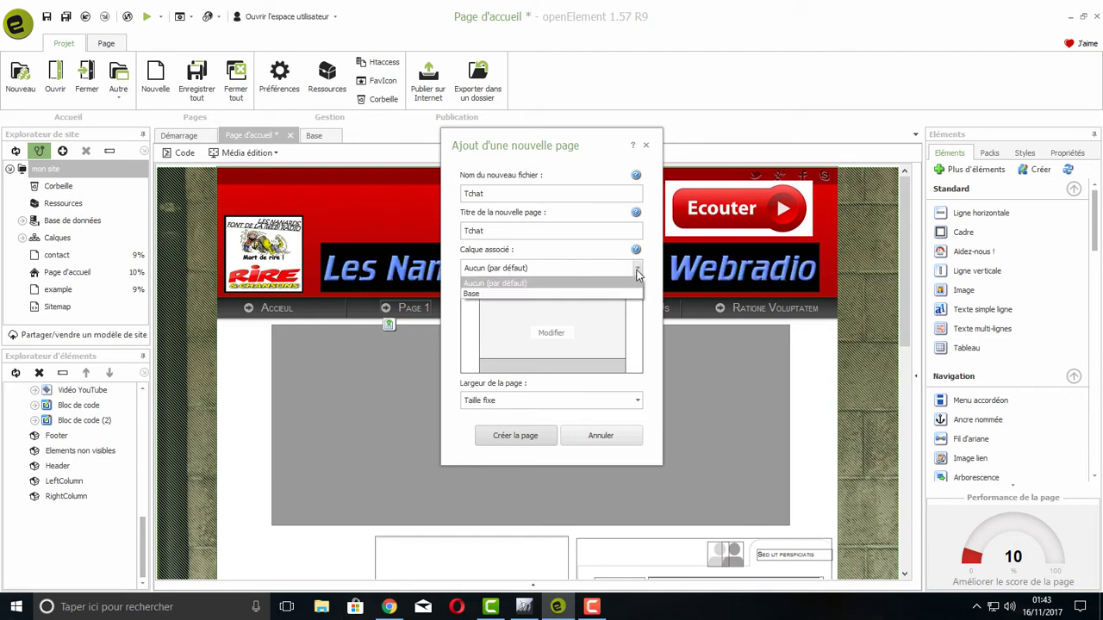
{"action": "left_click", "coordinate": [496, 295]}
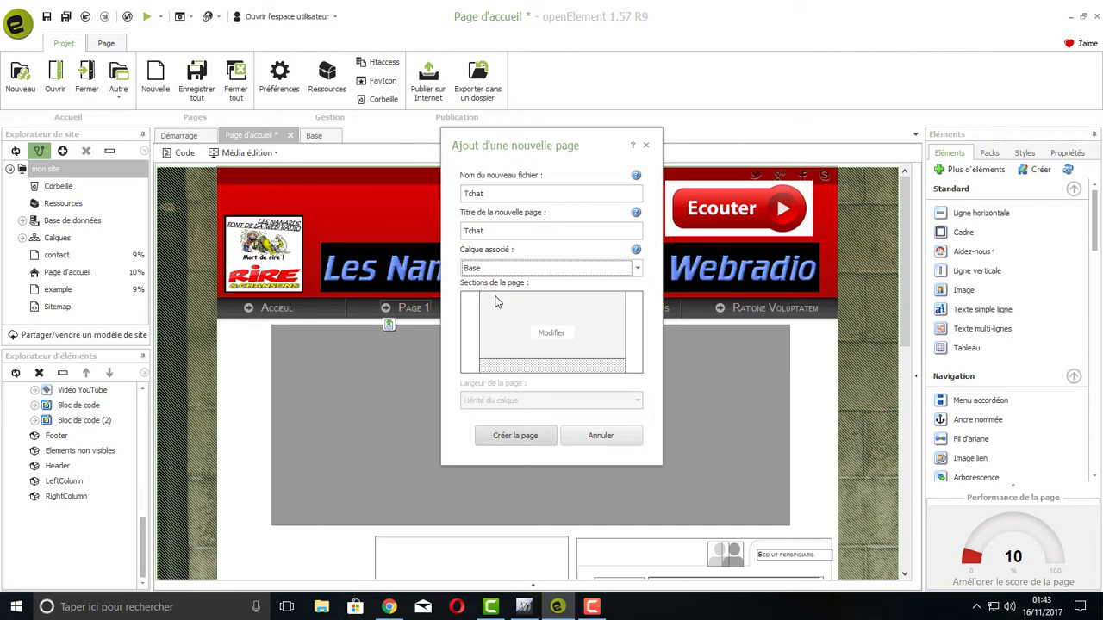
Step: Create the Tchat page with the entered settings, and reload the site's local preview in Chrome
{"action": "left_click", "coordinate": [533, 440]}
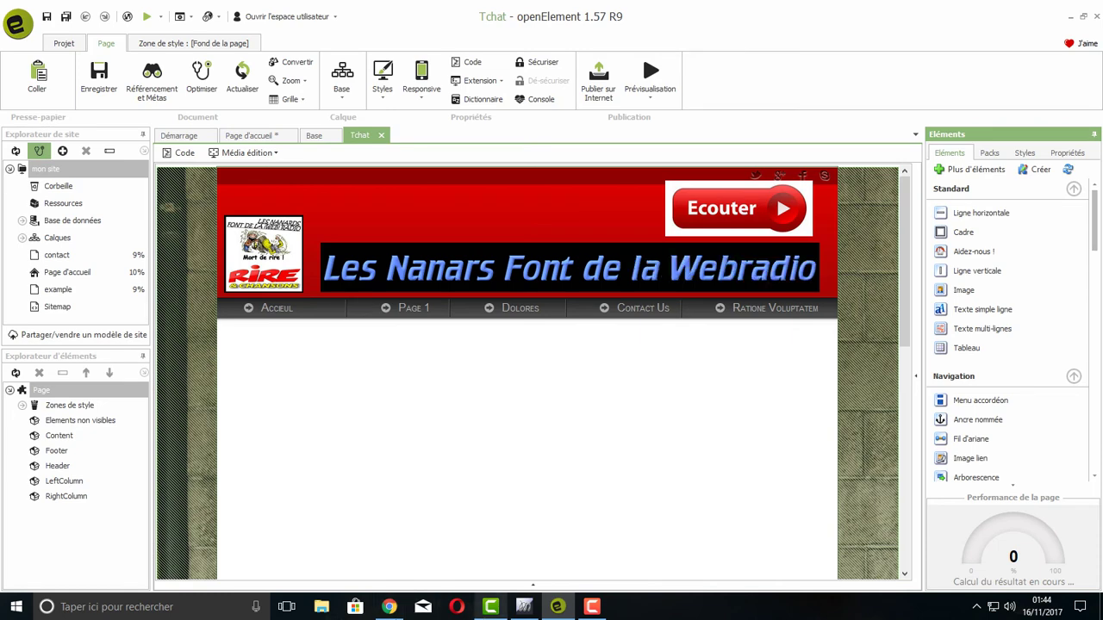
{"action": "left_click", "coordinate": [389, 606]}
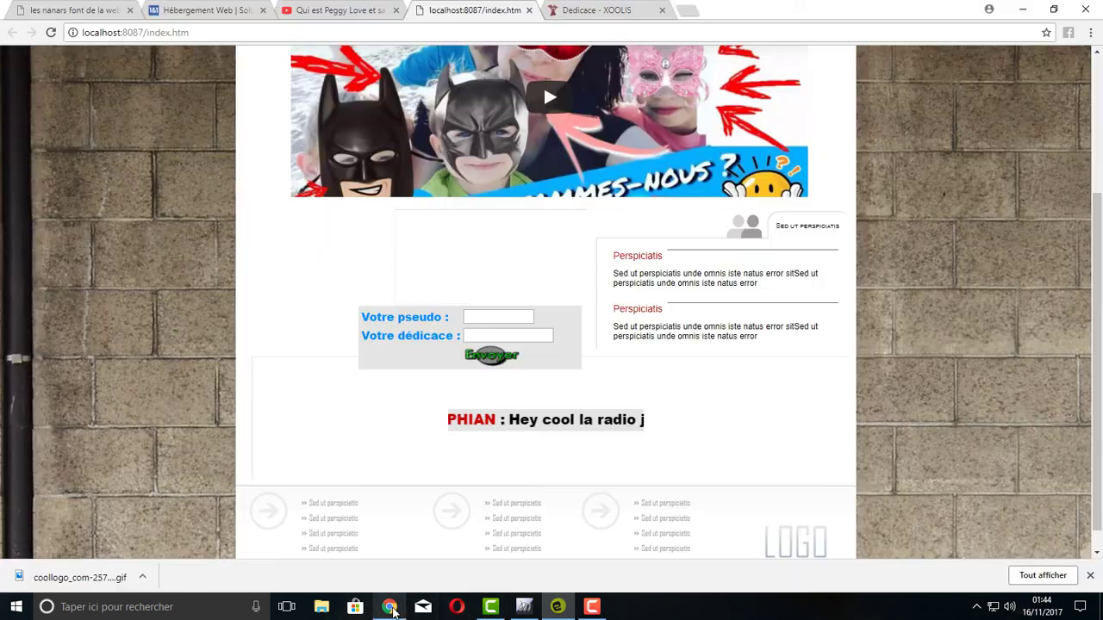
{"action": "scroll", "coordinate": [129, 288], "scroll_direction": "up", "scroll_amount": 3}
{"action": "right_click", "coordinate": [127, 284]}
{"action": "left_click", "coordinate": [148, 320]}
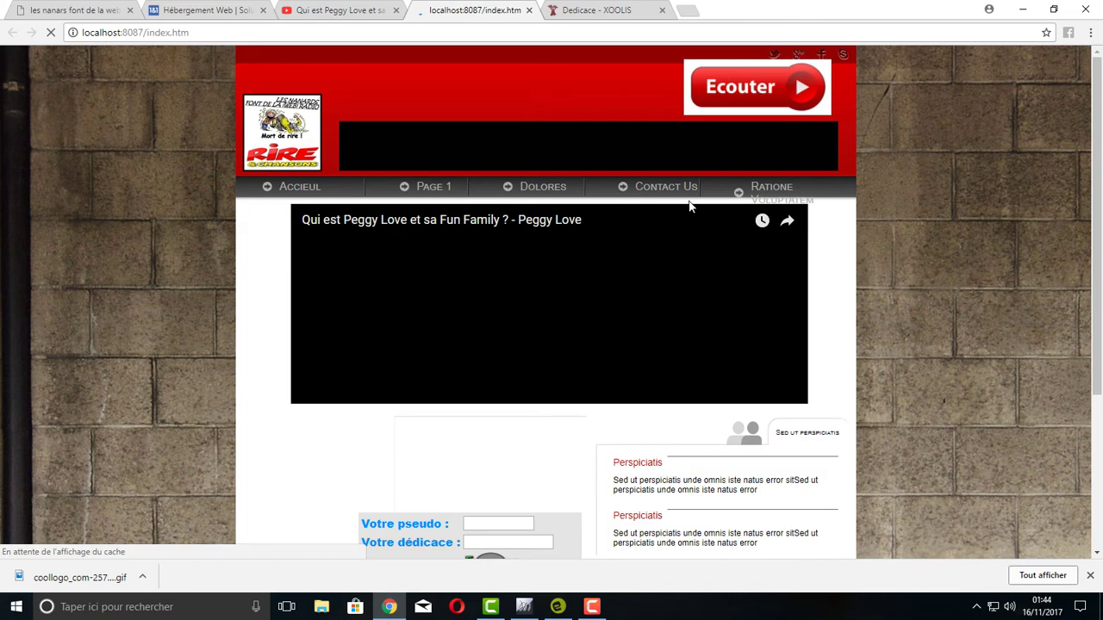
Step: Switch to openElement and, in the Base layer, replace the header menu text Page 1 with Tchat
{"action": "left_click", "coordinate": [557, 607]}
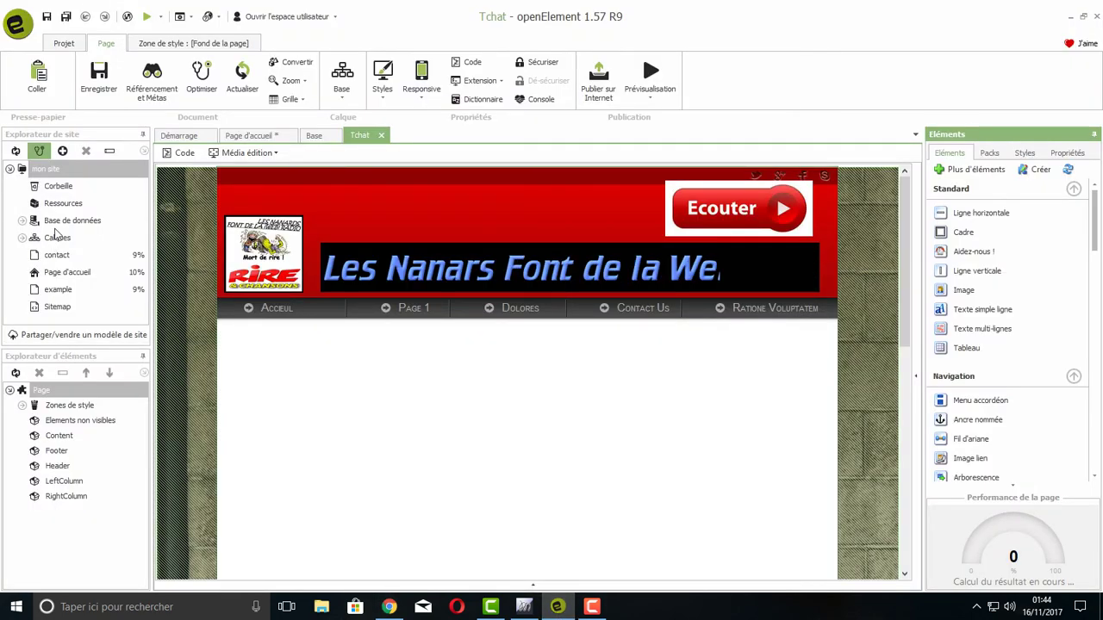
{"action": "left_click", "coordinate": [52, 239]}
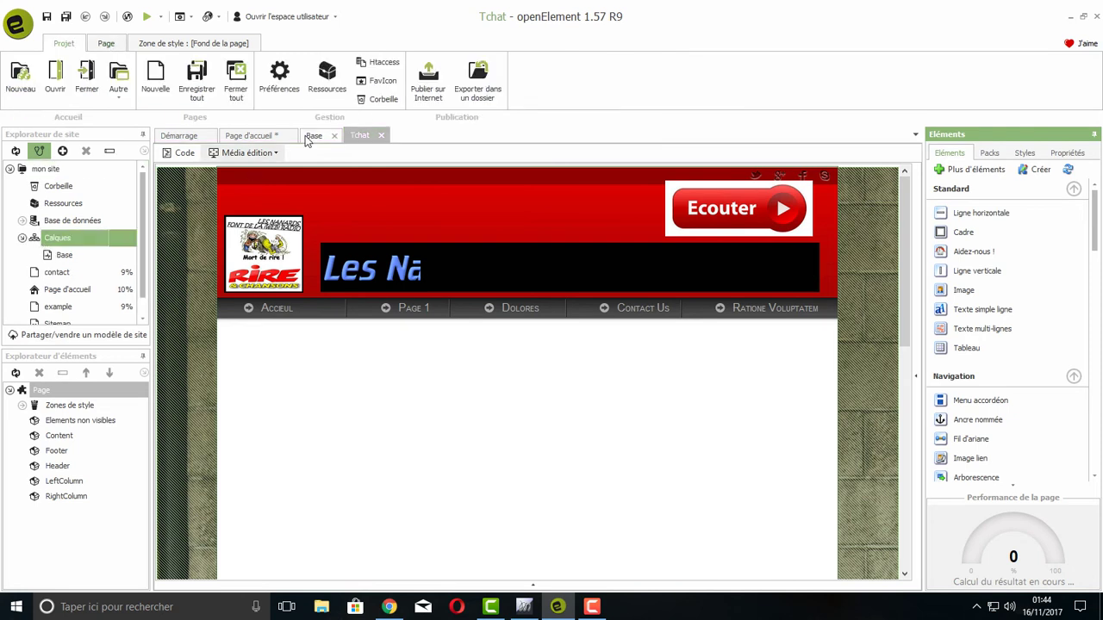
{"action": "left_click", "coordinate": [413, 308]}
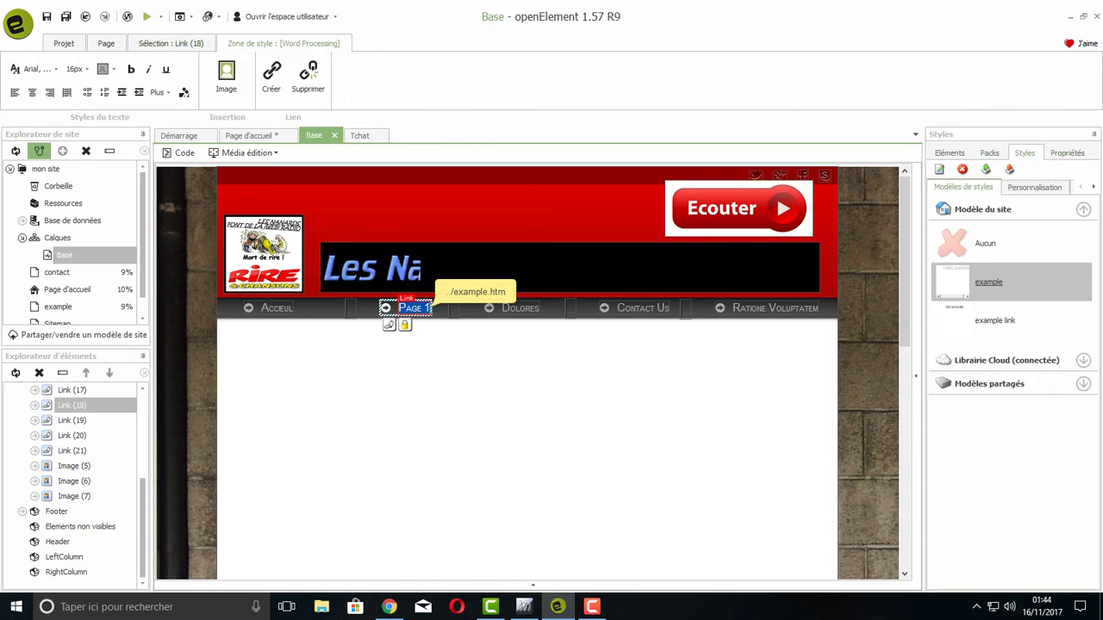
{"action": "key", "text": "BackSpace"}
{"action": "type", "text": "Tcha"}
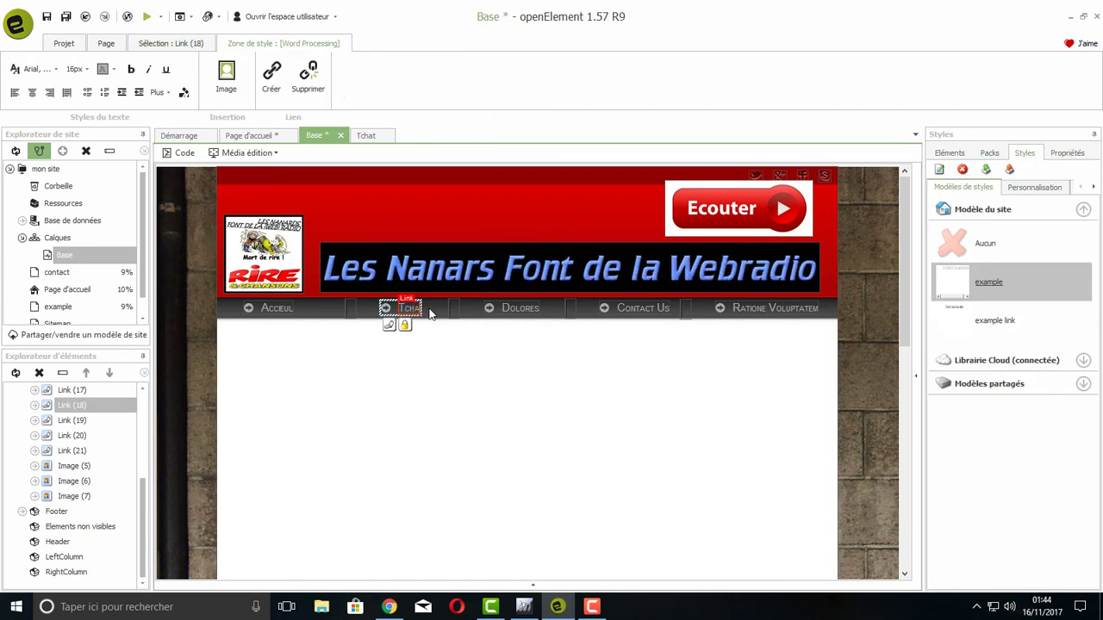
{"action": "type", "text": "t"}
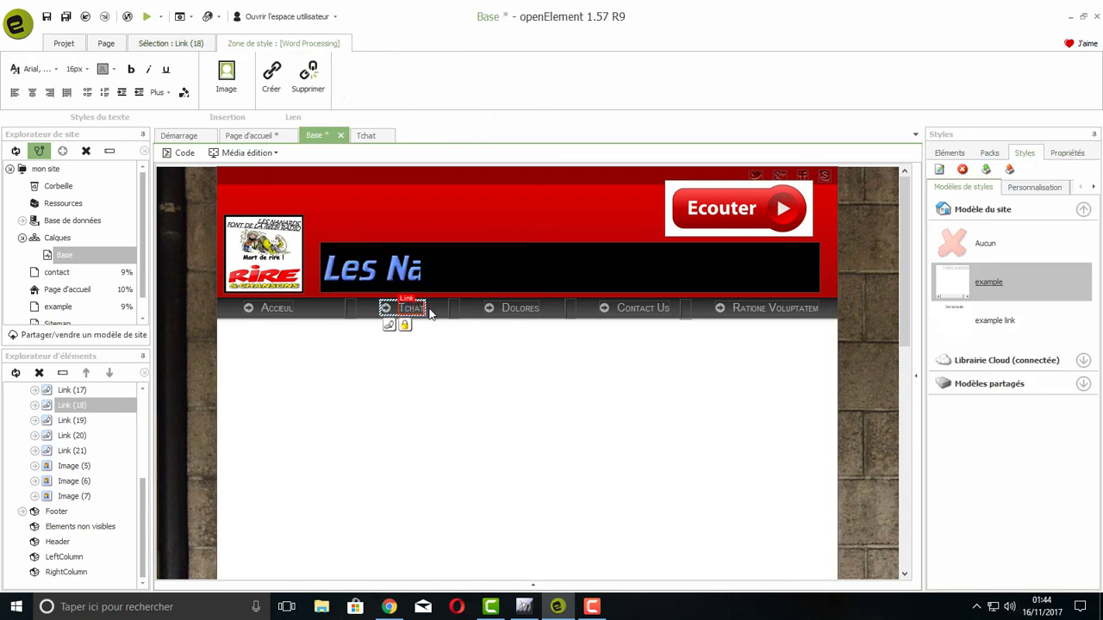
Step: Check the link destinations available for the Tchat menu entry without changing them, save all open pages and look over the site tree
{"action": "left_click", "coordinate": [389, 327]}
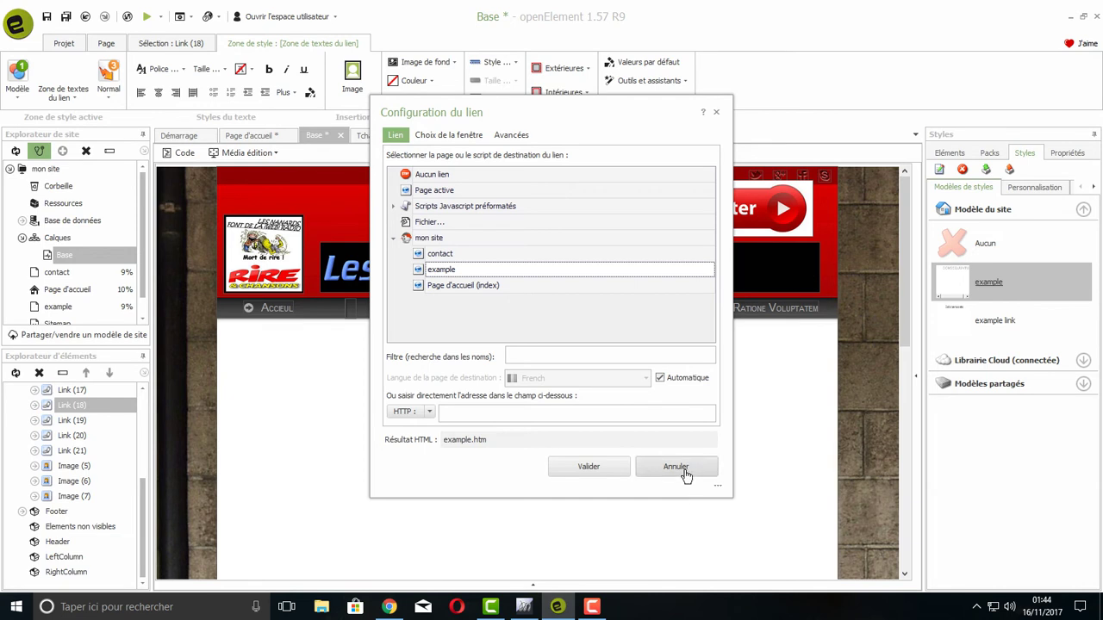
{"action": "left_click", "coordinate": [686, 470]}
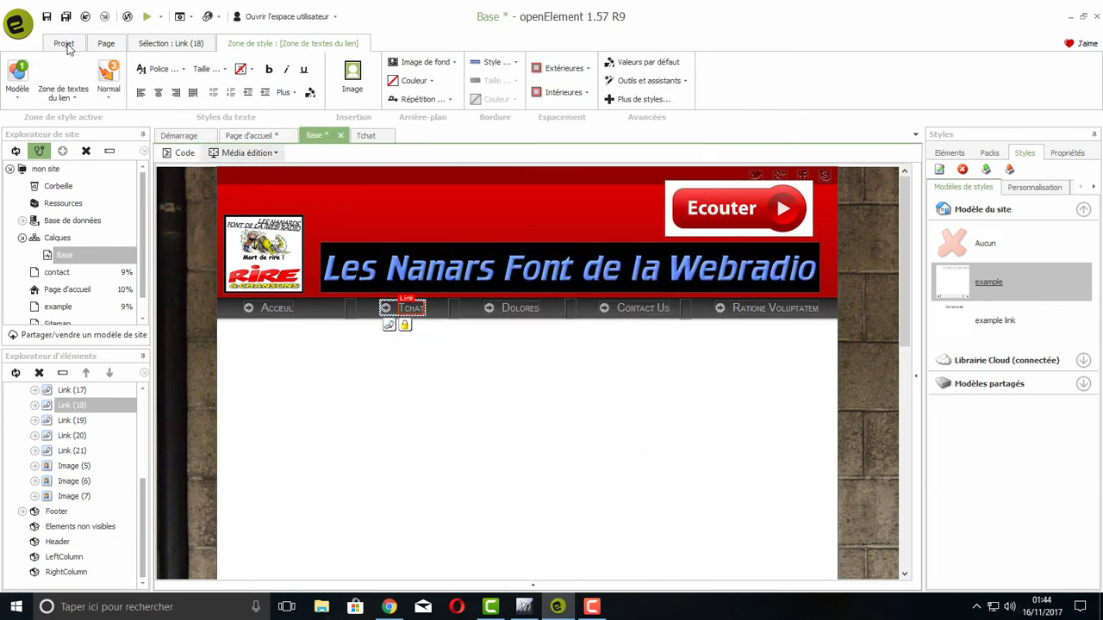
{"action": "left_click", "coordinate": [66, 17]}
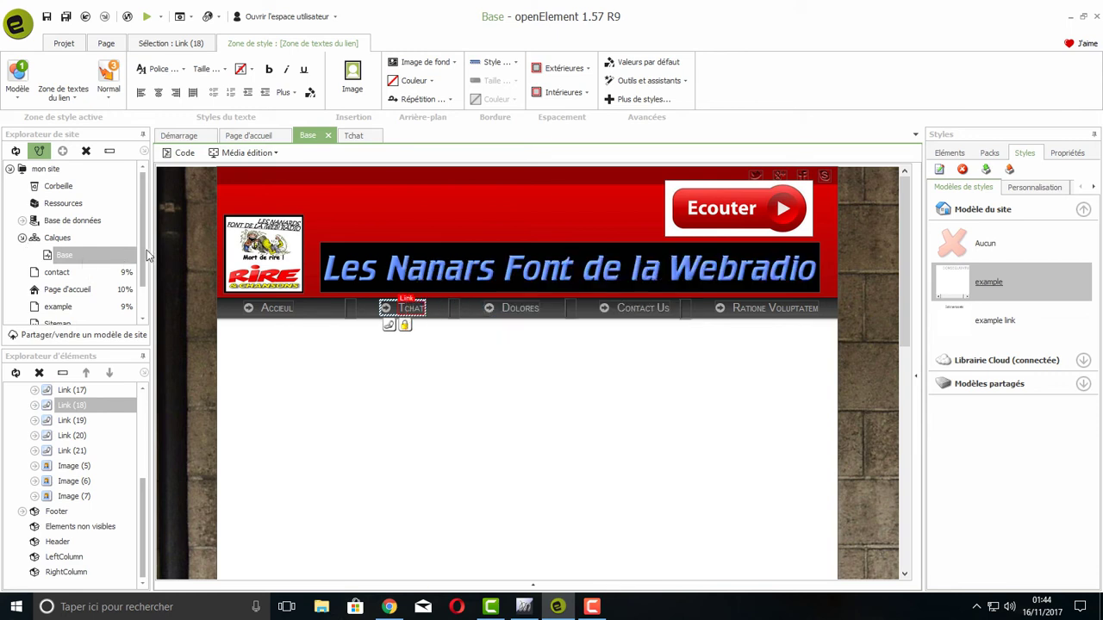
{"action": "left_click_drag", "start_coordinate": [143, 256], "coordinate": [146, 311]}
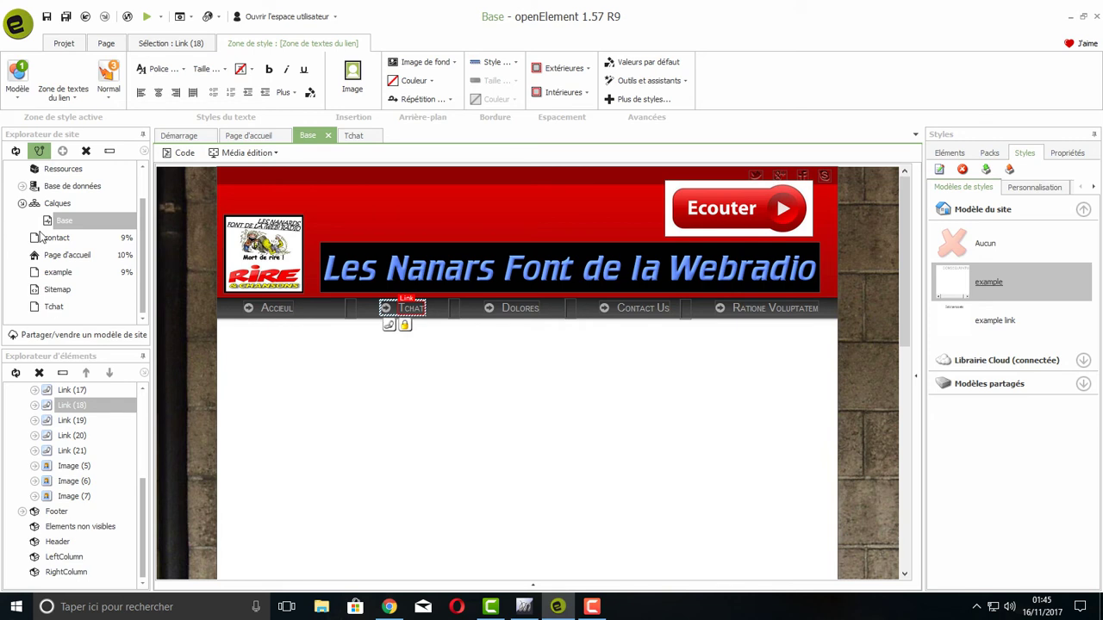
Step: Set the Tchat page as the link destination of the Tchat menu entry and save the Base layer
{"action": "left_click", "coordinate": [389, 327]}
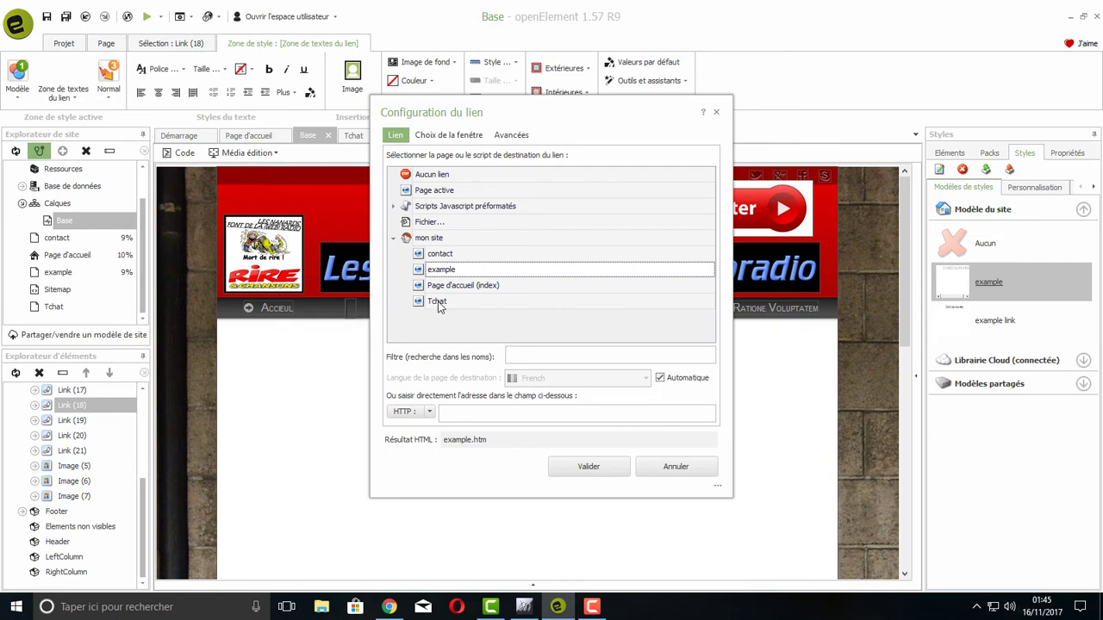
{"action": "left_click", "coordinate": [438, 301]}
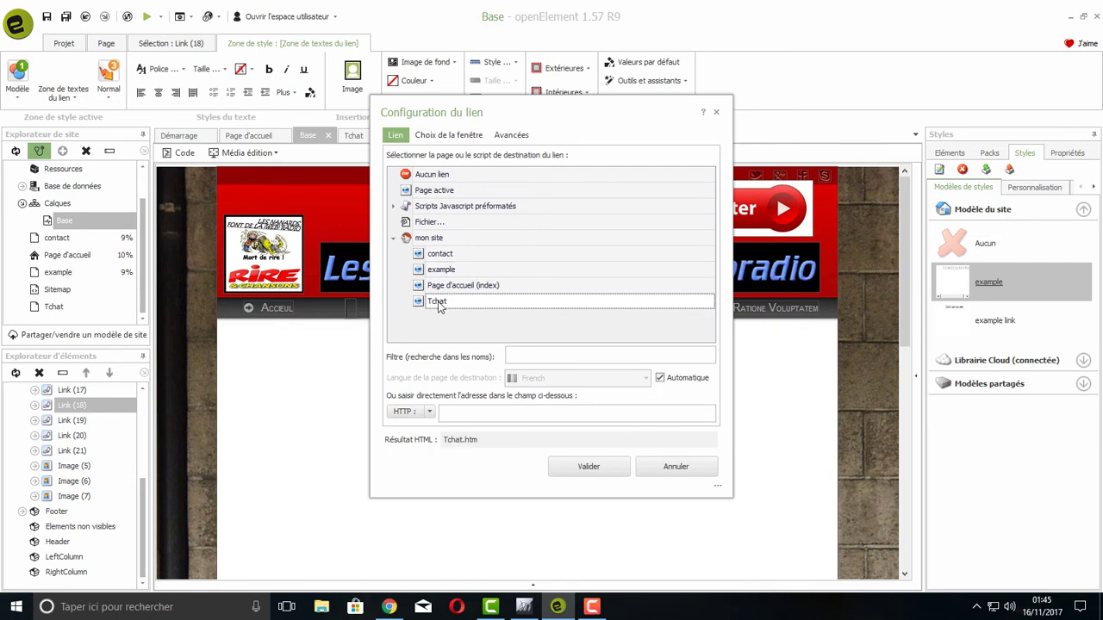
{"action": "left_click", "coordinate": [603, 467]}
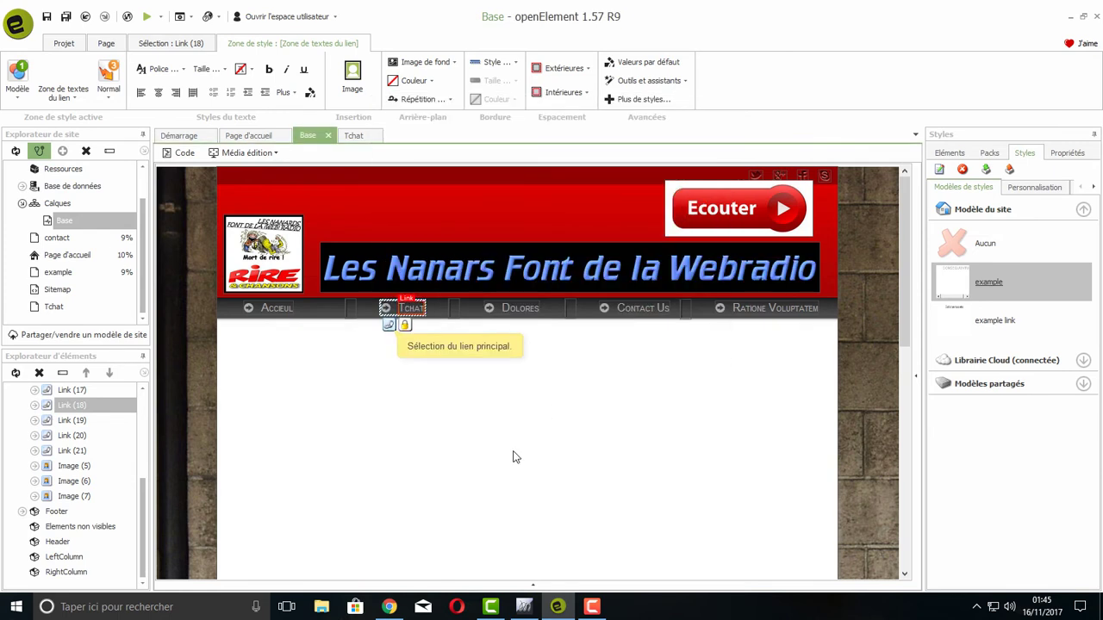
{"action": "left_click", "coordinate": [47, 16]}
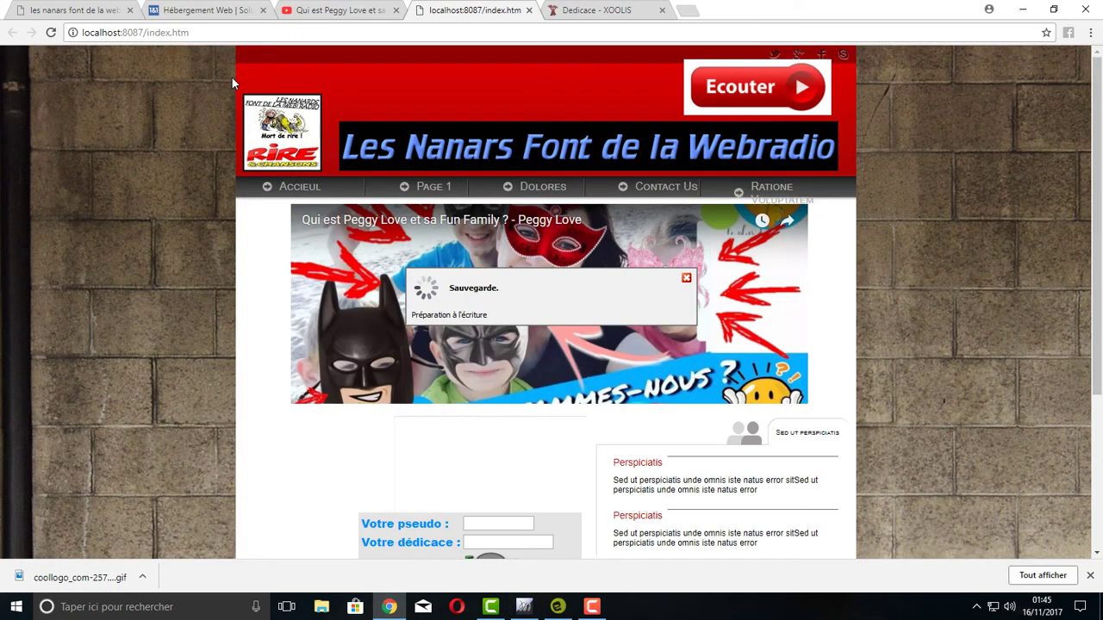
Step: Switch to Chrome, reload the local preview and test the header menu's Tchat link
{"action": "right_click", "coordinate": [96, 264]}
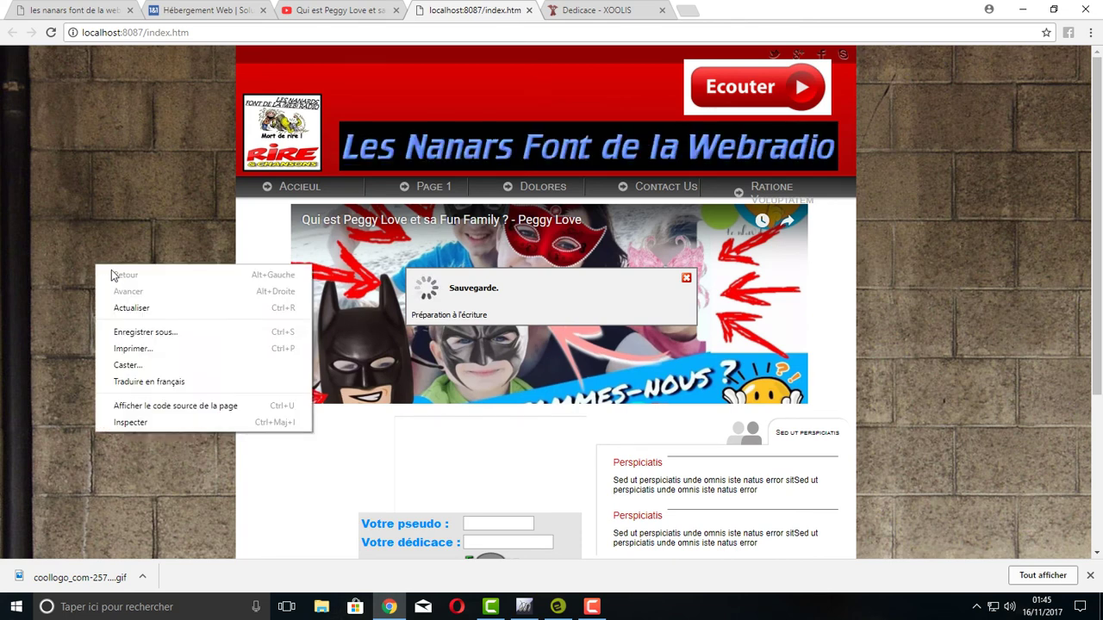
{"action": "left_click", "coordinate": [132, 308]}
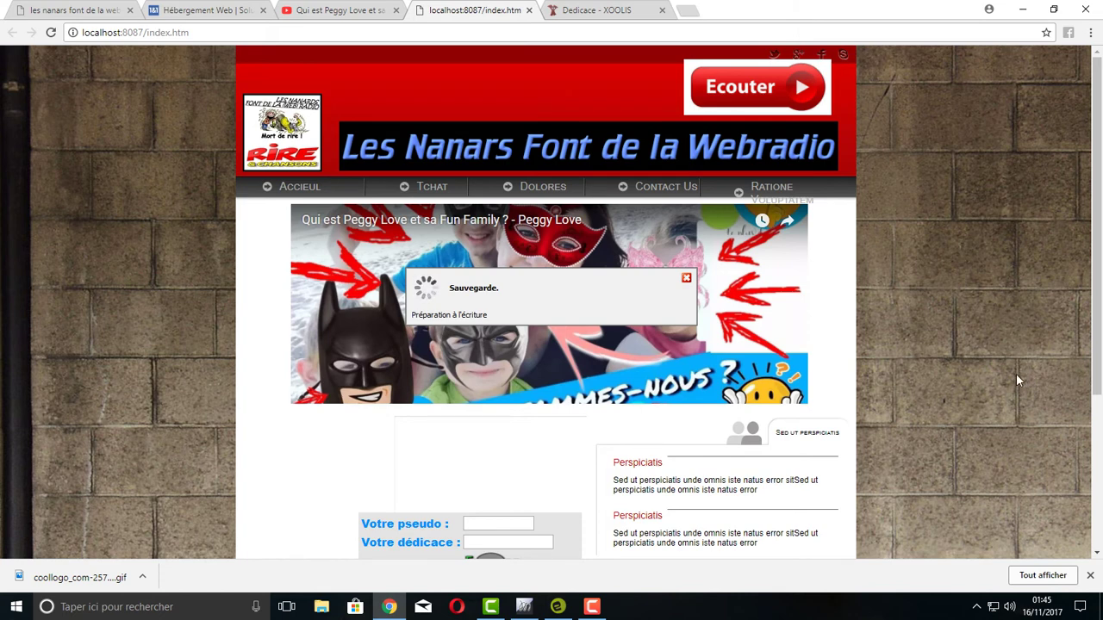
{"action": "left_click", "coordinate": [431, 191]}
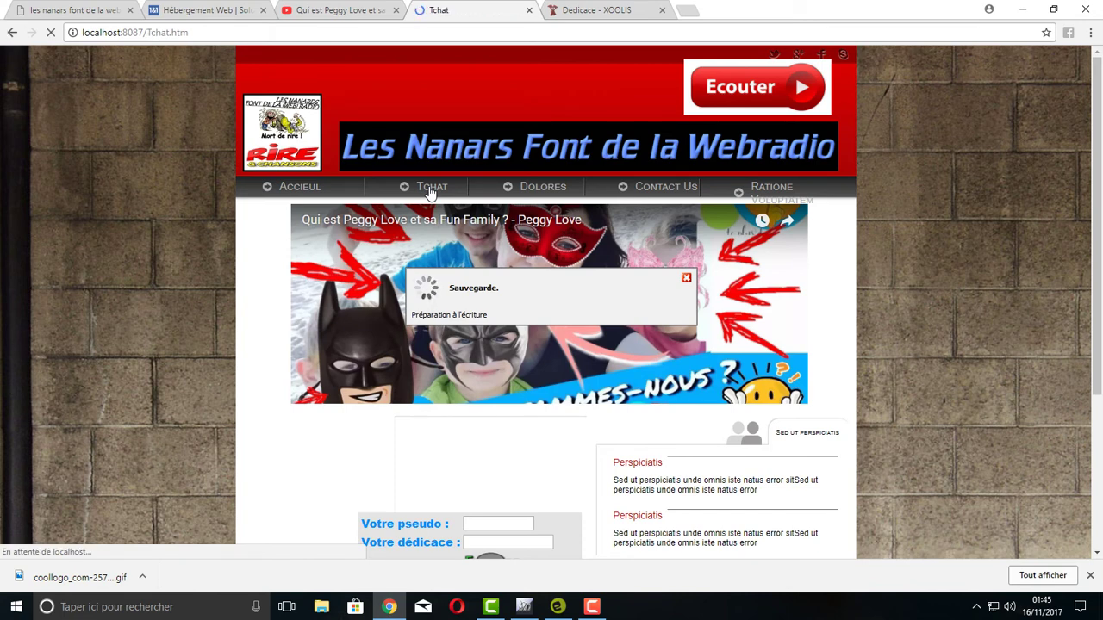
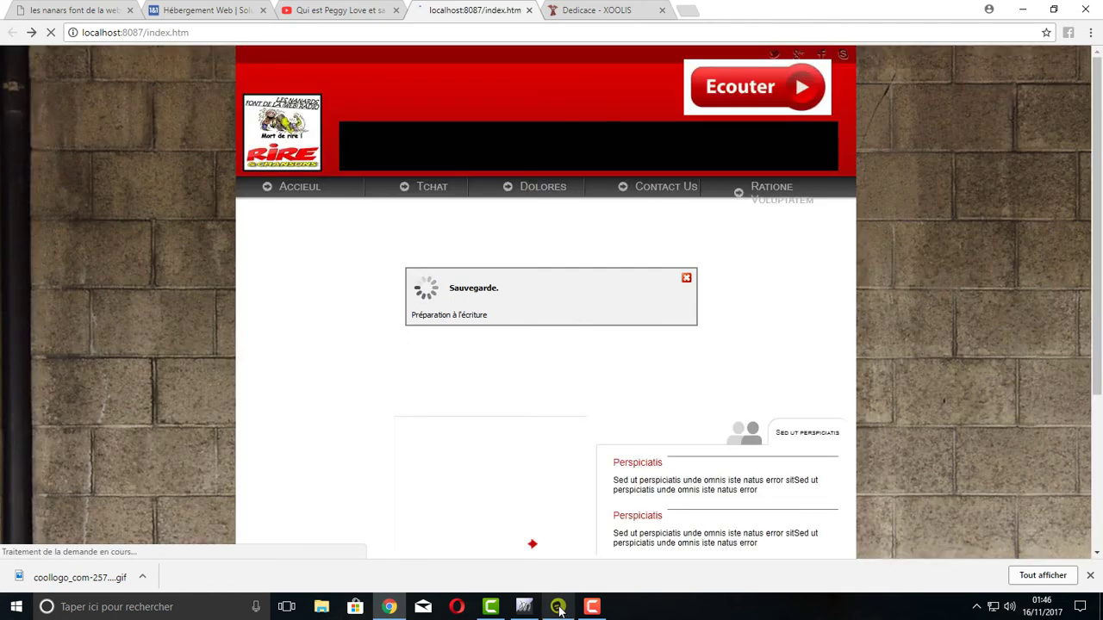
{"action": "left_click", "coordinate": [558, 608]}
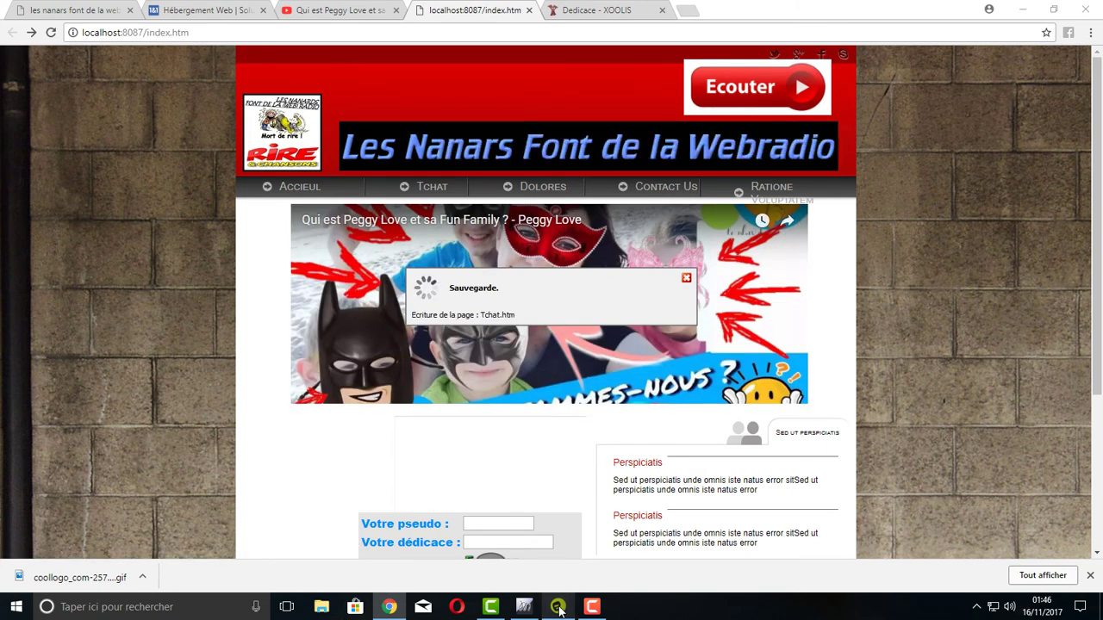
{"action": "left_click", "coordinate": [558, 608]}
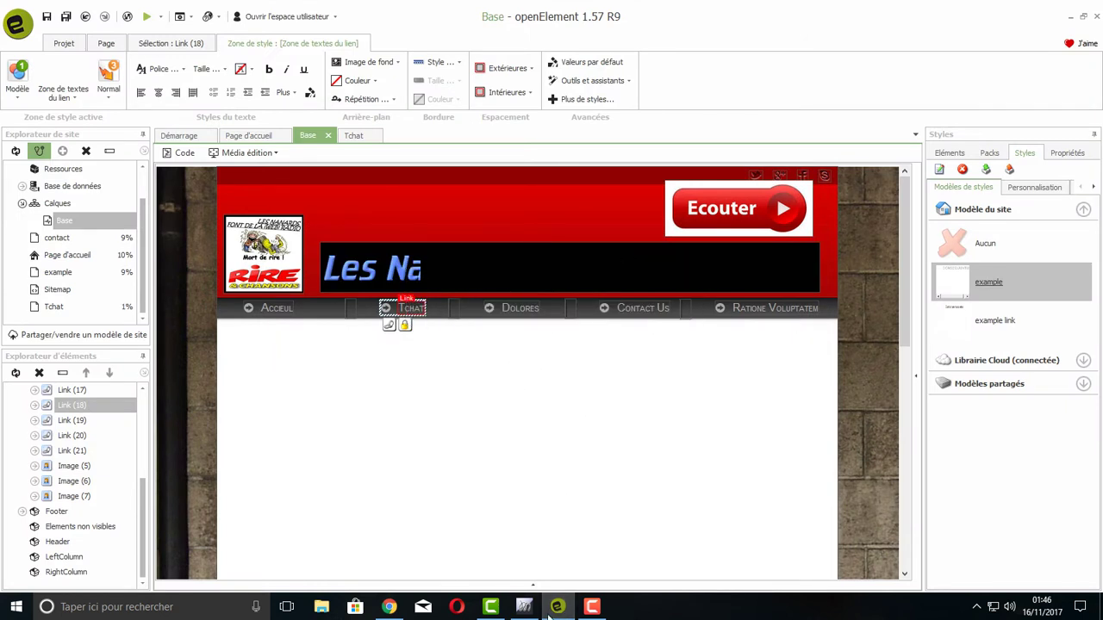
{"action": "left_click", "coordinate": [389, 606]}
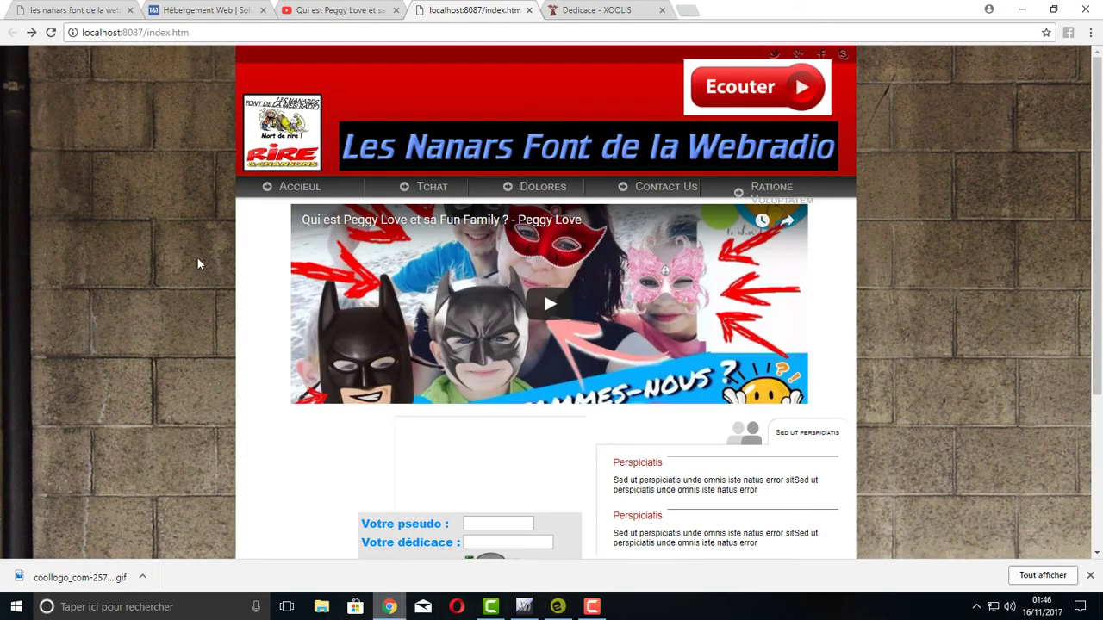
{"action": "left_click", "coordinate": [433, 191]}
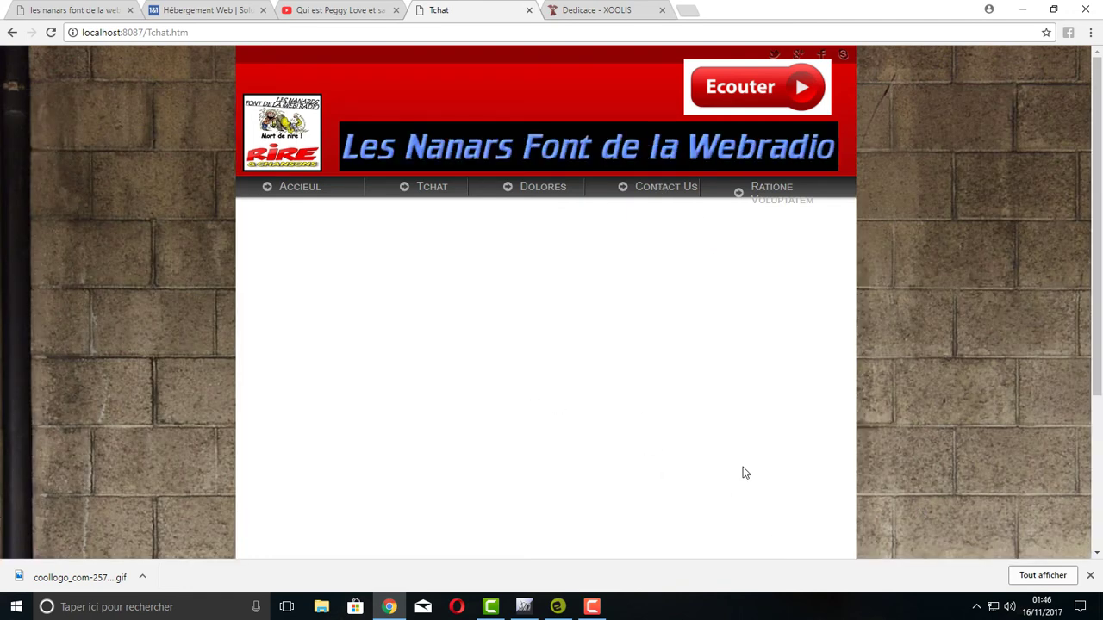
Step: Switch to openElement, open the Tchat page for editing and look through the available elements
{"action": "left_click", "coordinate": [557, 606]}
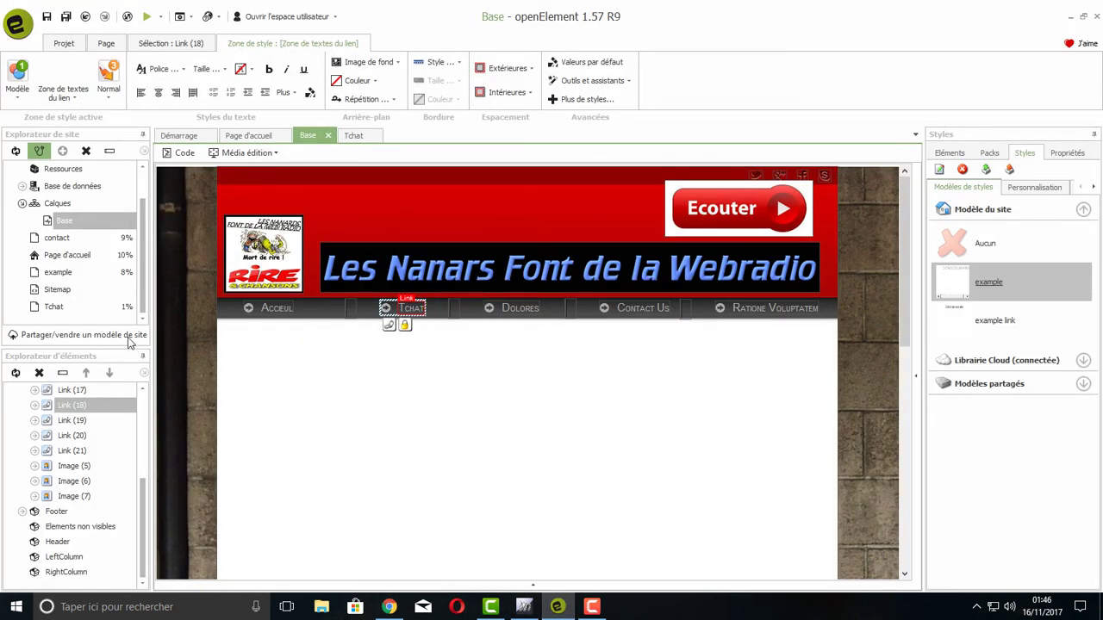
{"action": "left_click", "coordinate": [360, 136]}
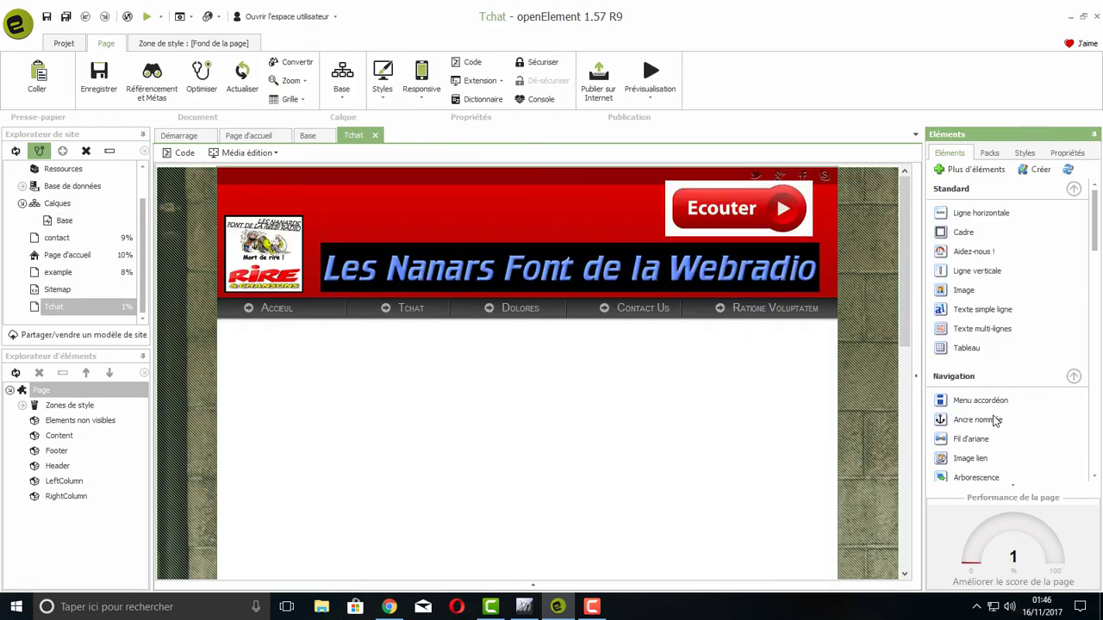
{"action": "scroll", "coordinate": [995, 422], "scroll_direction": "down", "scroll_amount": 5}
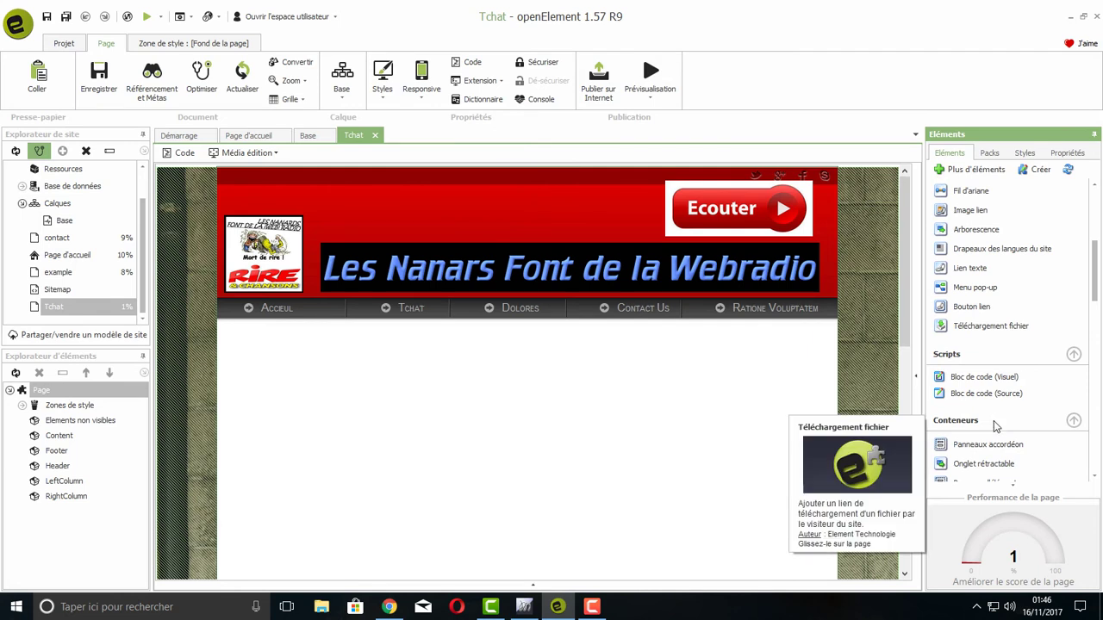
{"action": "scroll", "coordinate": [993, 421], "scroll_direction": "down", "scroll_amount": 3}
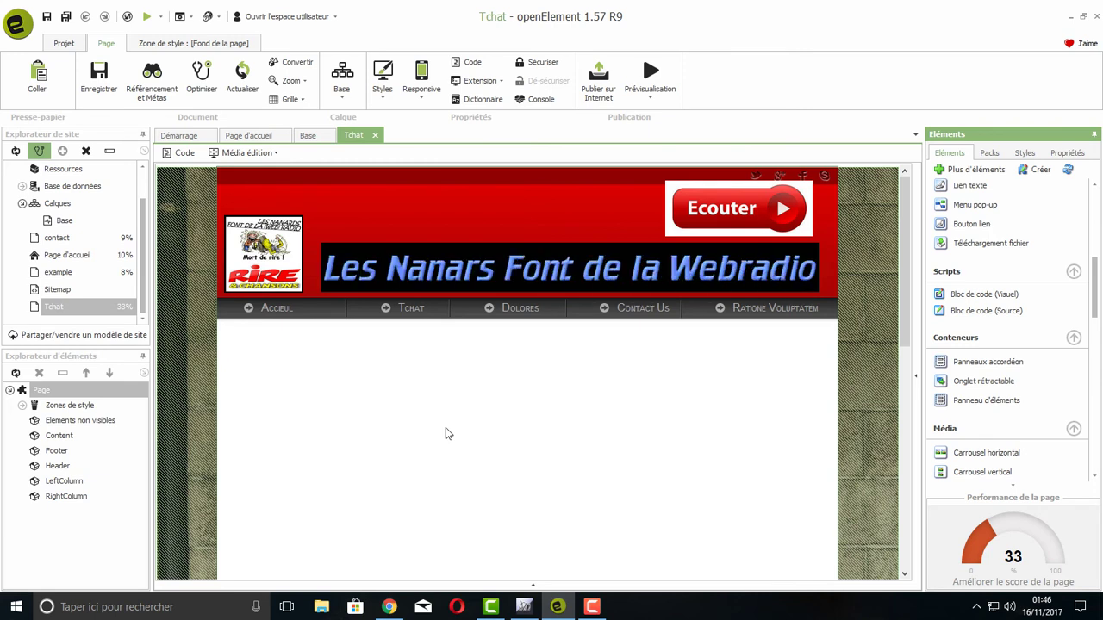
{"action": "scroll", "coordinate": [1017, 249], "scroll_direction": "up", "scroll_amount": 5}
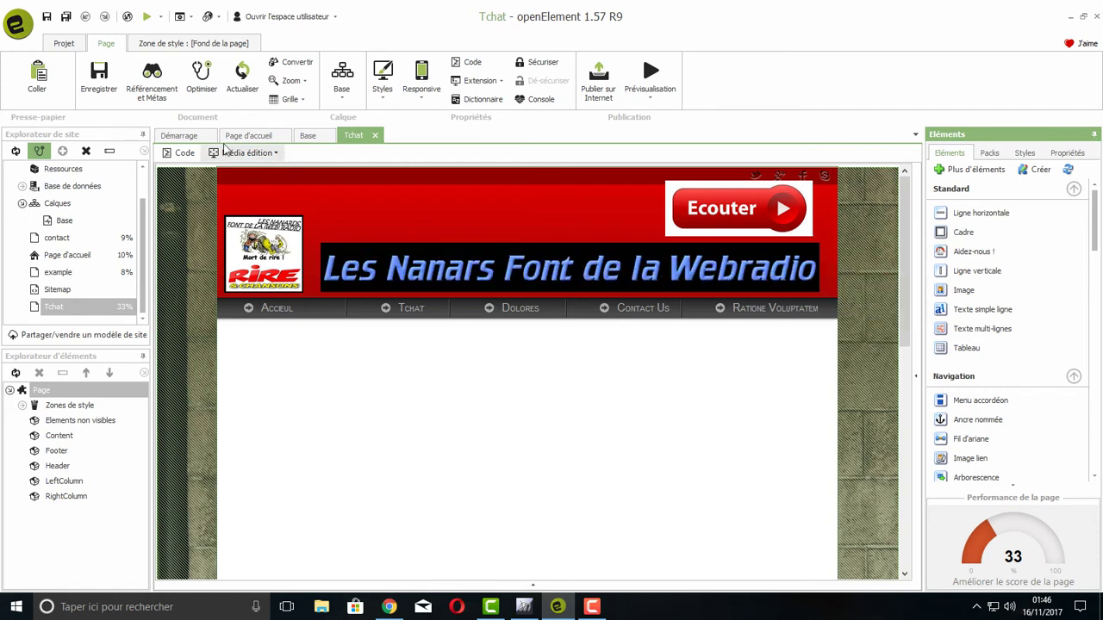
Step: Add a Cadre to the home page below the video, at about Haut 590px and Gauche 70px, and show its properties
{"action": "left_click", "coordinate": [248, 136]}
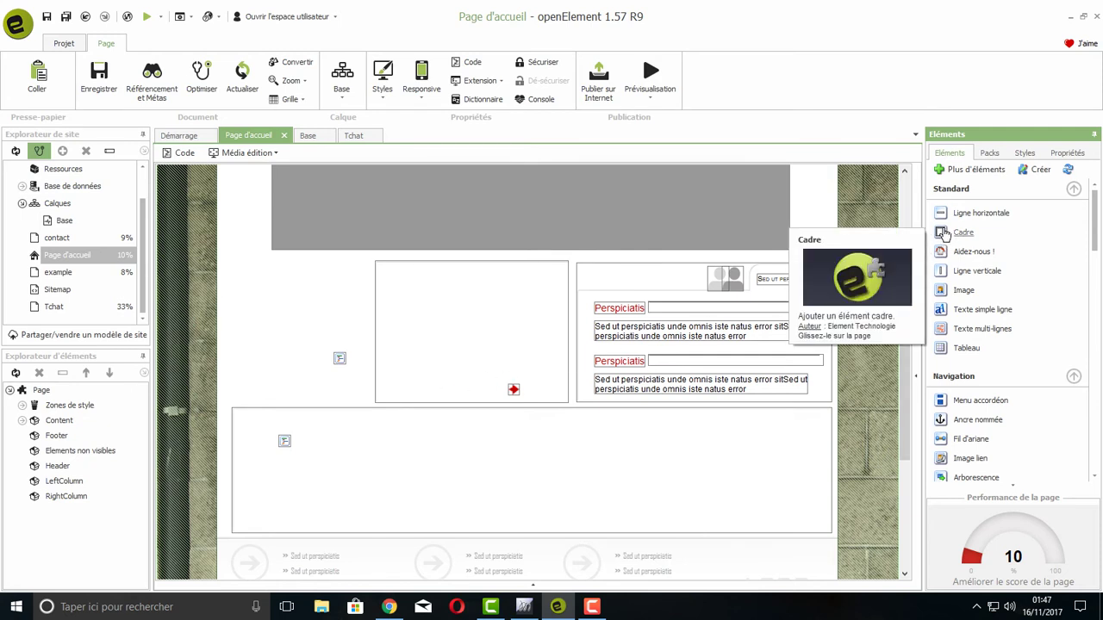
{"action": "mouse_move", "coordinate": [940, 233]}
{"action": "left_mouse_down"}
{"action": "mouse_move", "coordinate": [552, 327]}
{"action": "mouse_move", "coordinate": [347, 327]}
{"action": "mouse_move", "coordinate": [293, 318]}
{"action": "mouse_move", "coordinate": [262, 296]}
{"action": "left_mouse_up"}
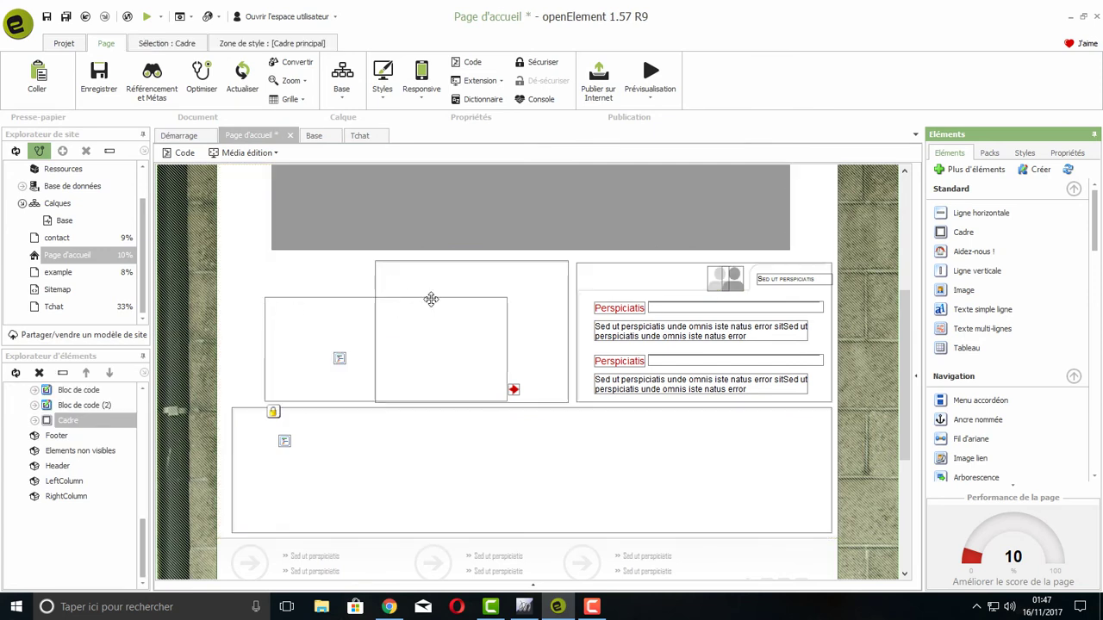
{"action": "right_click", "coordinate": [478, 304]}
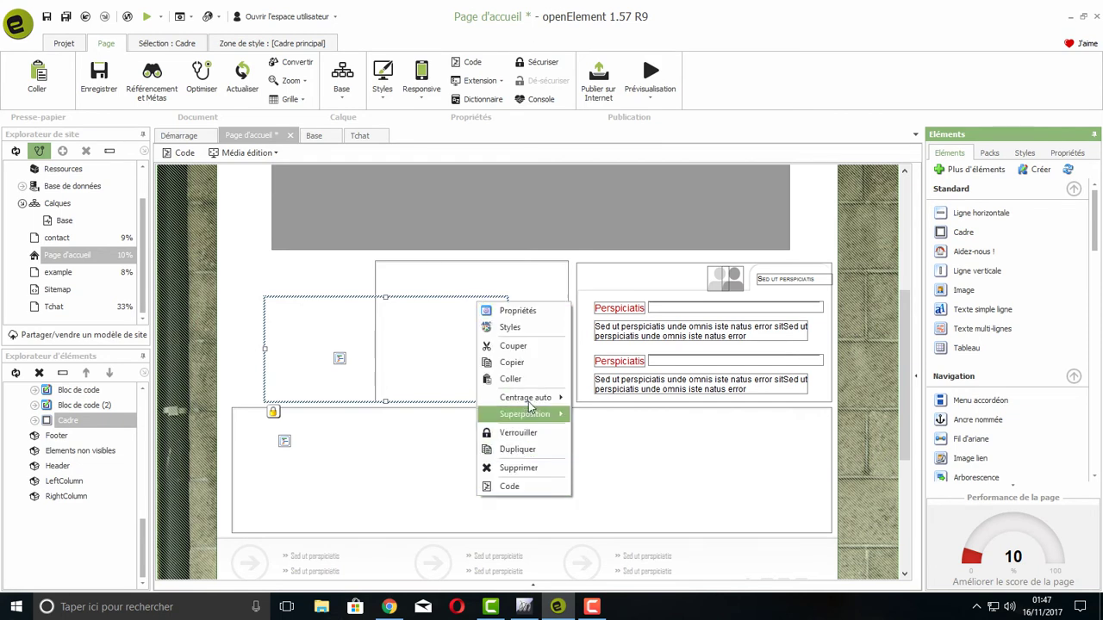
{"action": "left_click", "coordinate": [516, 311]}
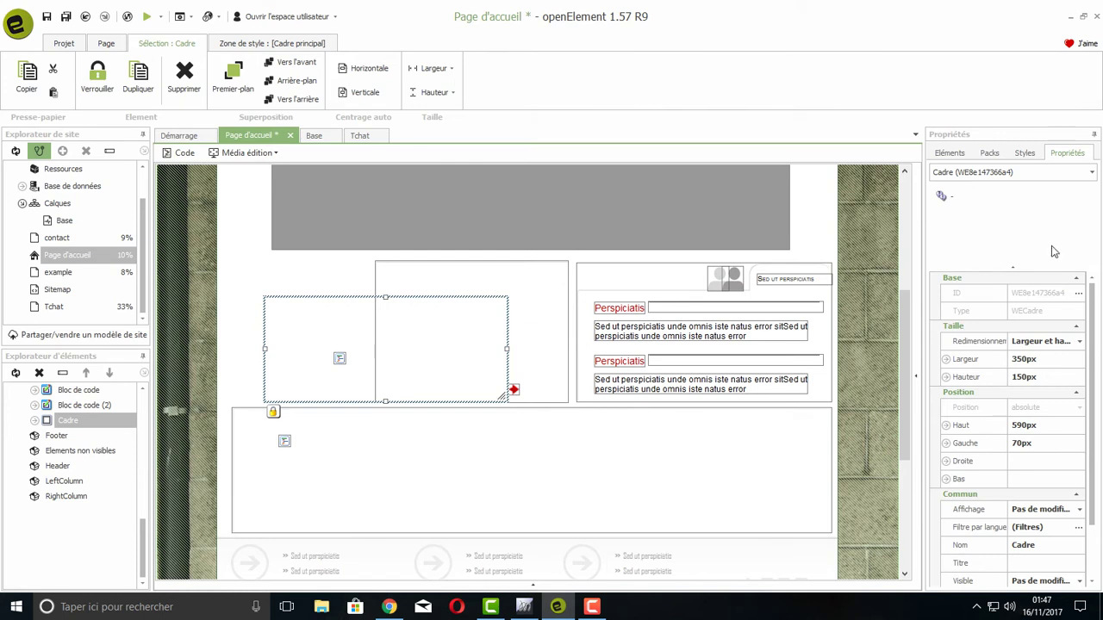
{"action": "left_click_drag", "start_coordinate": [1093, 344], "coordinate": [1095, 412]}
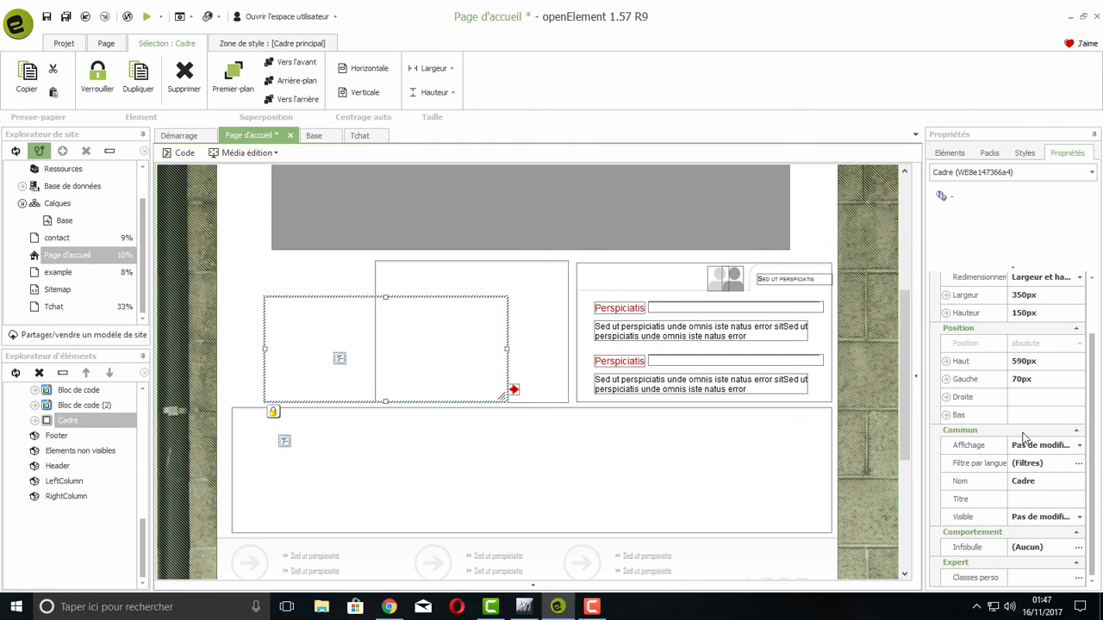
{"action": "scroll", "coordinate": [1024, 439], "scroll_direction": "up", "scroll_amount": 2}
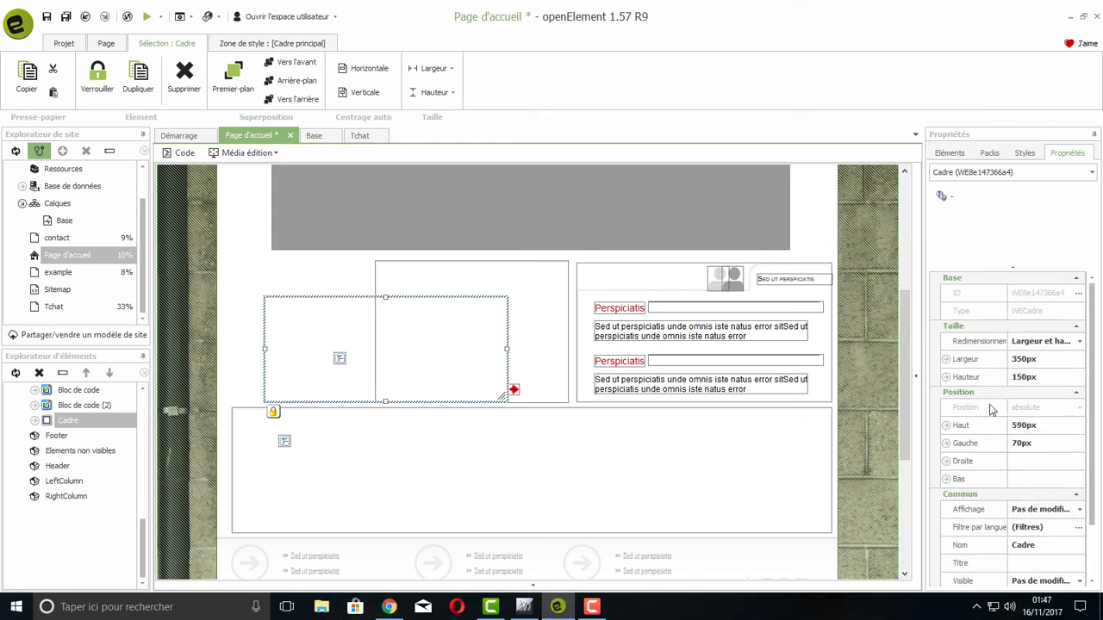
Step: Try the cadre-rouge style model on the new Cadre and expand its Arrière-plan settings
{"action": "scroll", "coordinate": [989, 410], "scroll_direction": "down", "scroll_amount": 2}
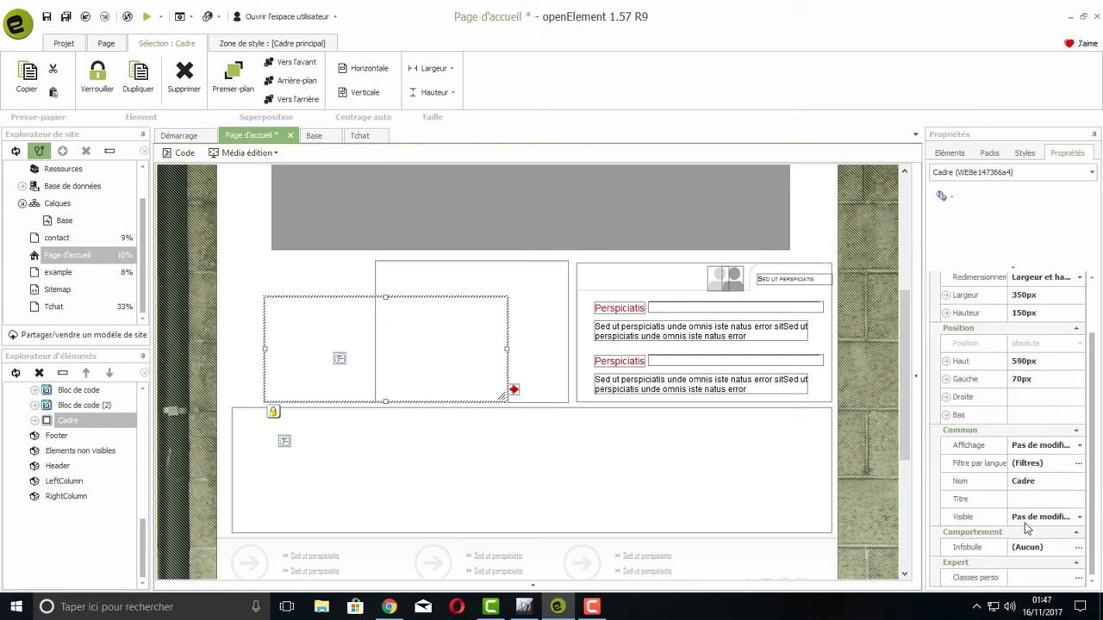
{"action": "scroll", "coordinate": [1029, 553], "scroll_direction": "up", "scroll_amount": 2}
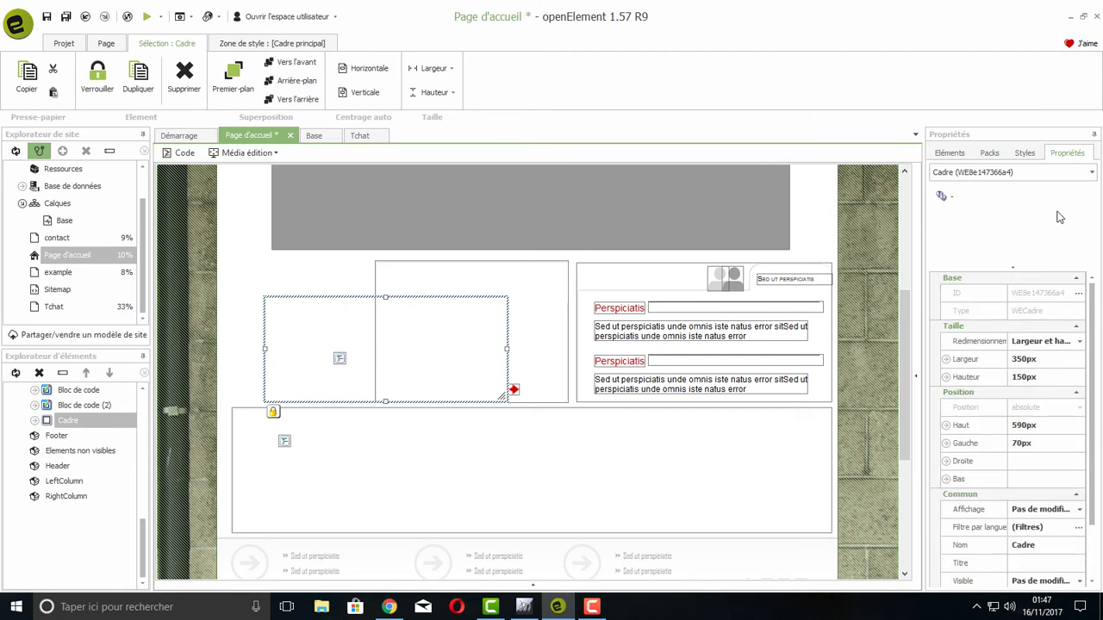
{"action": "left_click", "coordinate": [1024, 153]}
{"action": "mouse_move", "coordinate": [956, 289]}
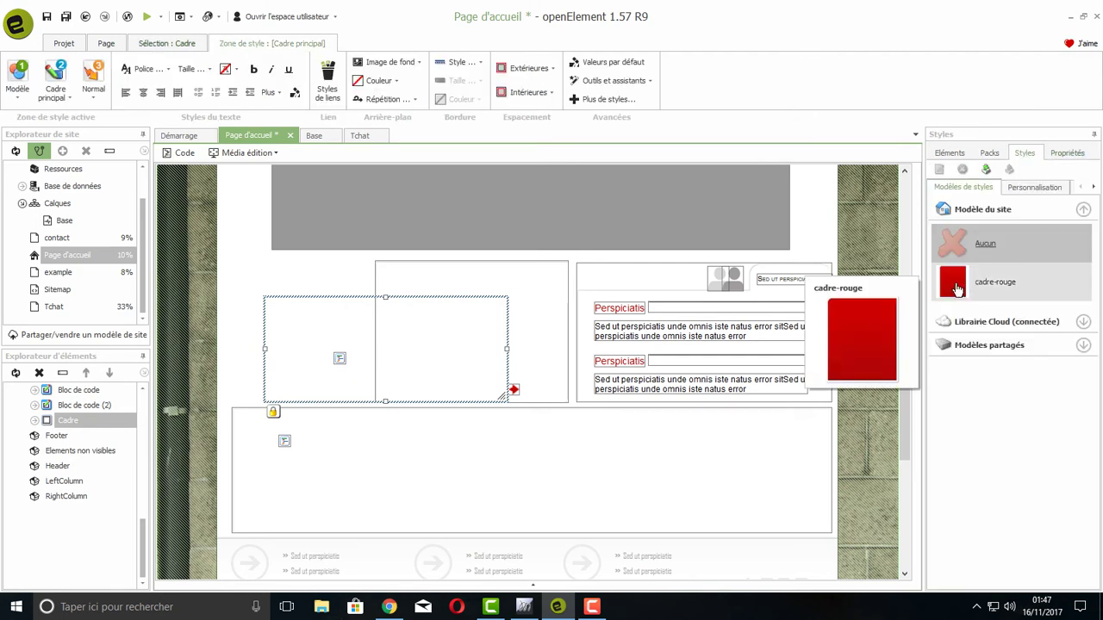
{"action": "left_click", "coordinate": [957, 290]}
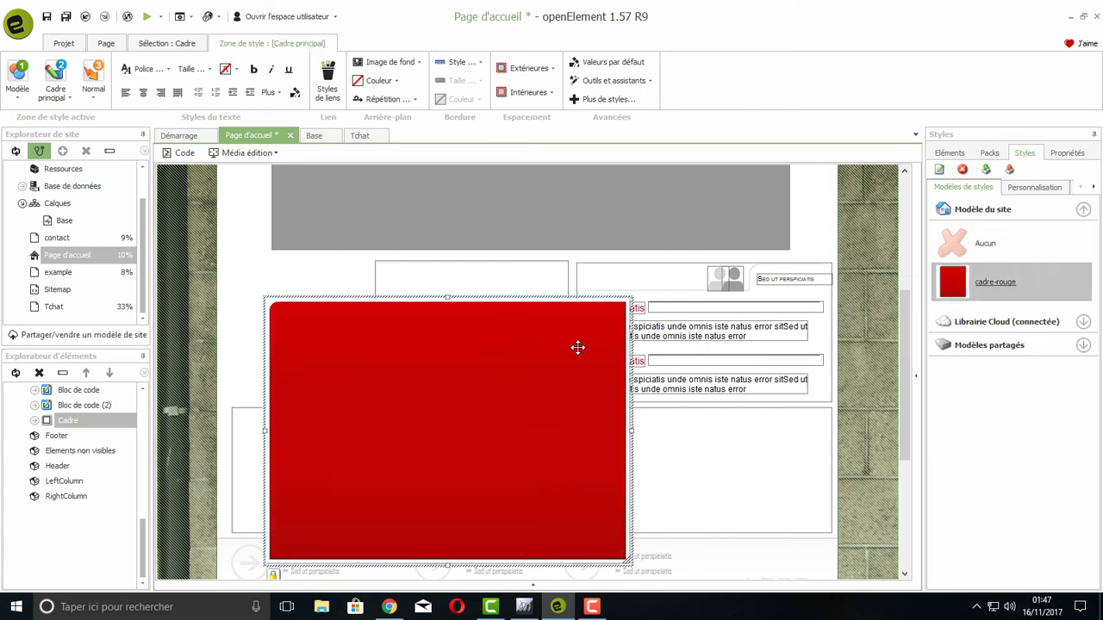
{"action": "left_click", "coordinate": [1032, 187]}
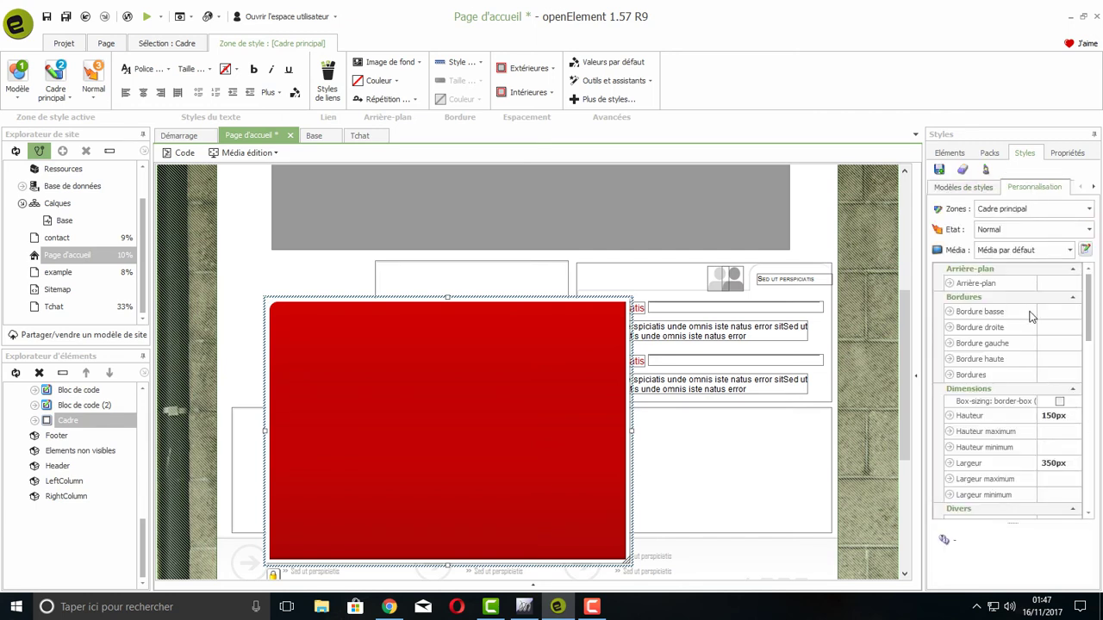
{"action": "left_click", "coordinate": [949, 286]}
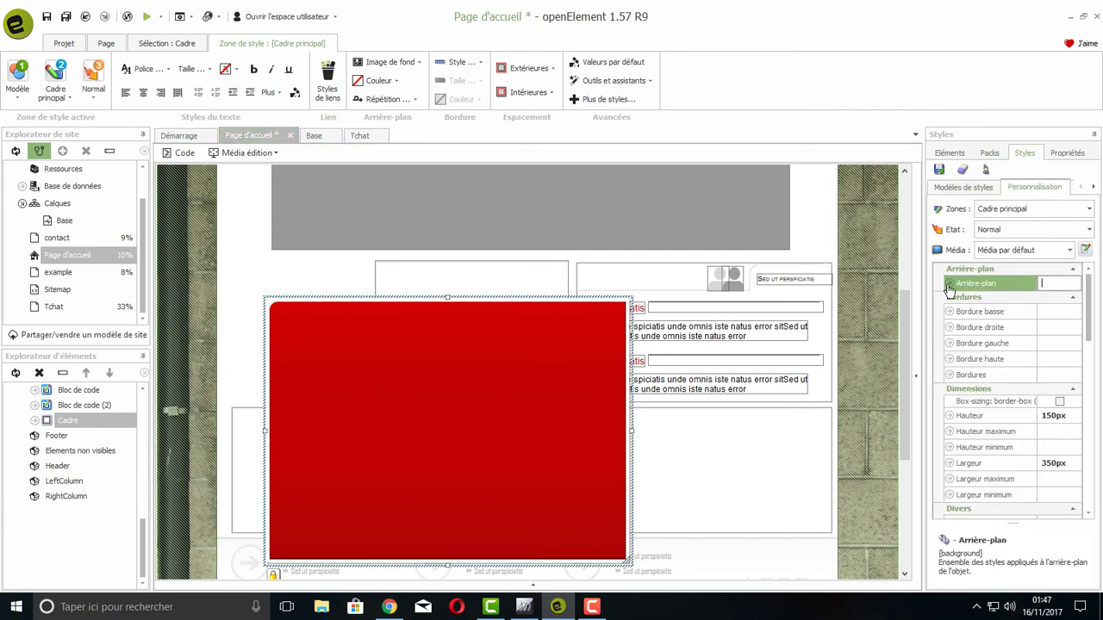
{"action": "left_click", "coordinate": [949, 285]}
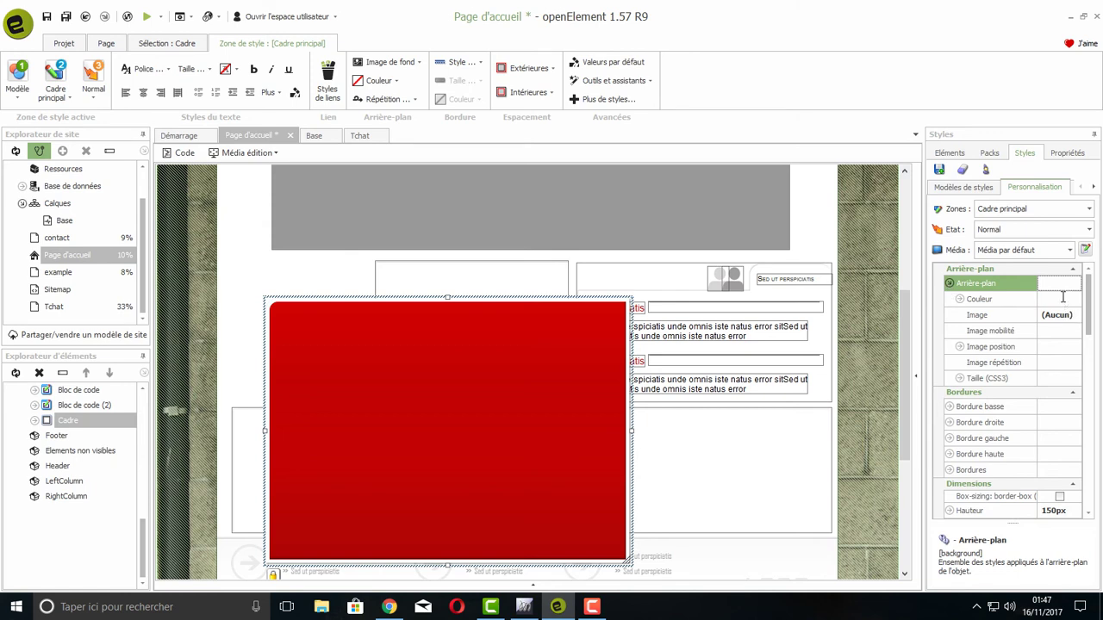
{"action": "left_click", "coordinate": [1063, 297]}
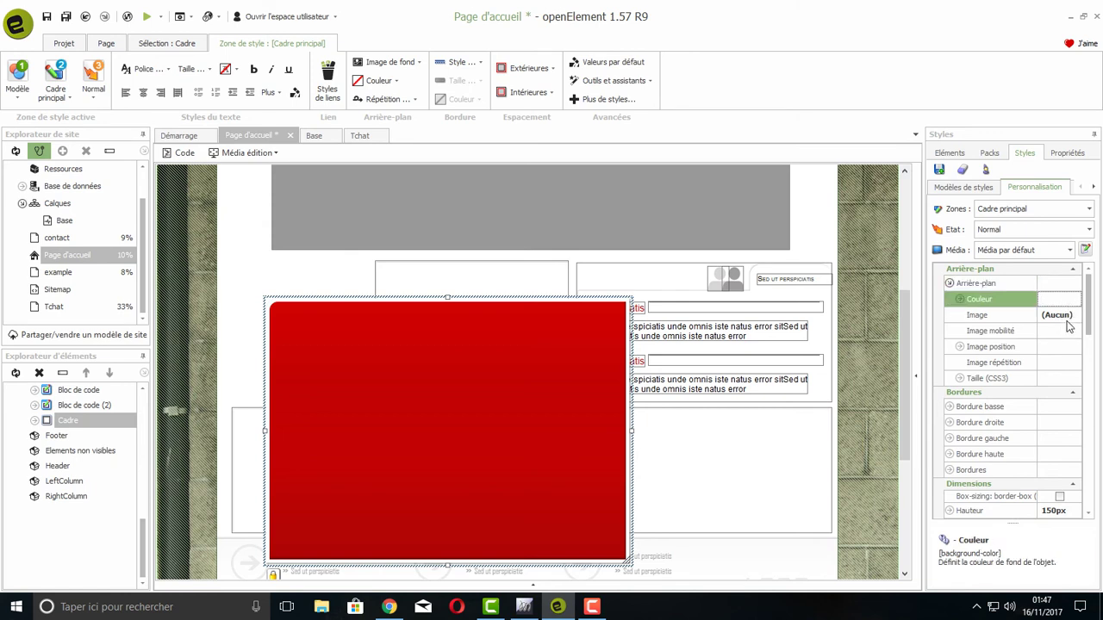
Step: Delete the red Cadre from the home page
{"action": "right_click", "coordinate": [515, 299]}
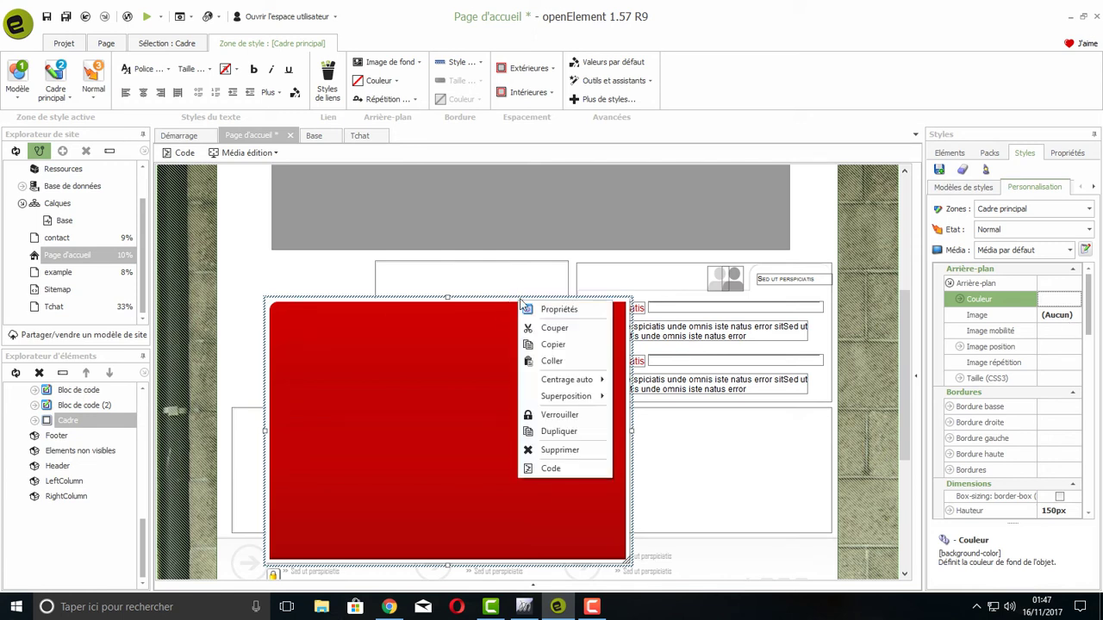
{"action": "left_click", "coordinate": [568, 449]}
{"action": "left_click", "coordinate": [586, 337]}
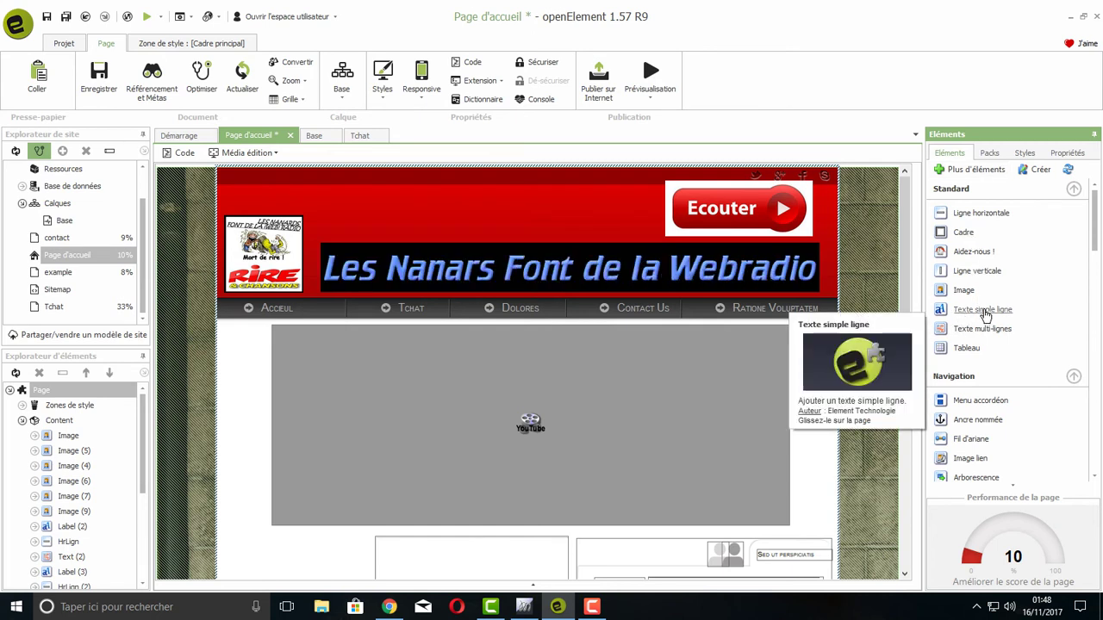
Step: Add a Carrousel horizontal element to the home page in the area below the YouTube video
{"action": "scroll", "coordinate": [985, 316], "scroll_direction": "down", "scroll_amount": 2}
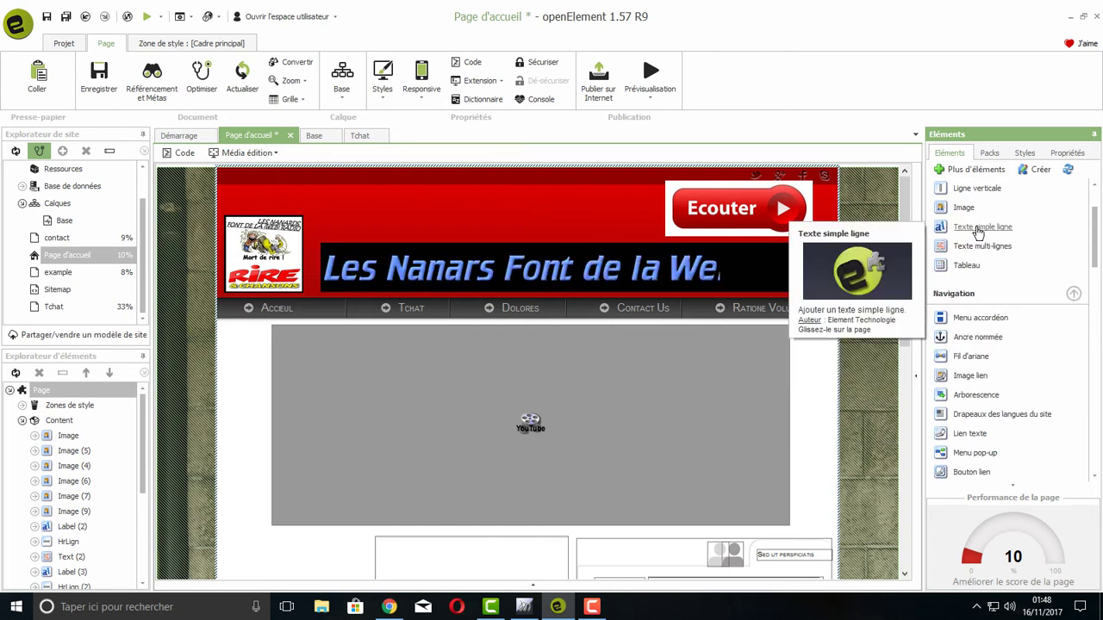
{"action": "scroll", "coordinate": [980, 315], "scroll_direction": "down", "scroll_amount": 4}
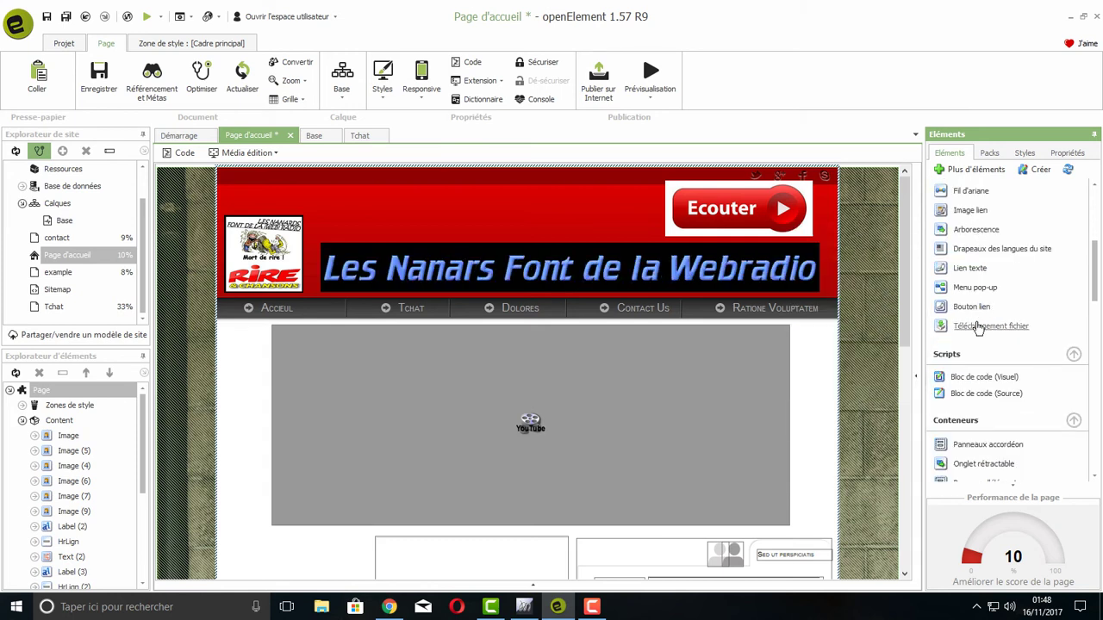
{"action": "scroll", "coordinate": [979, 319], "scroll_direction": "down", "scroll_amount": 4}
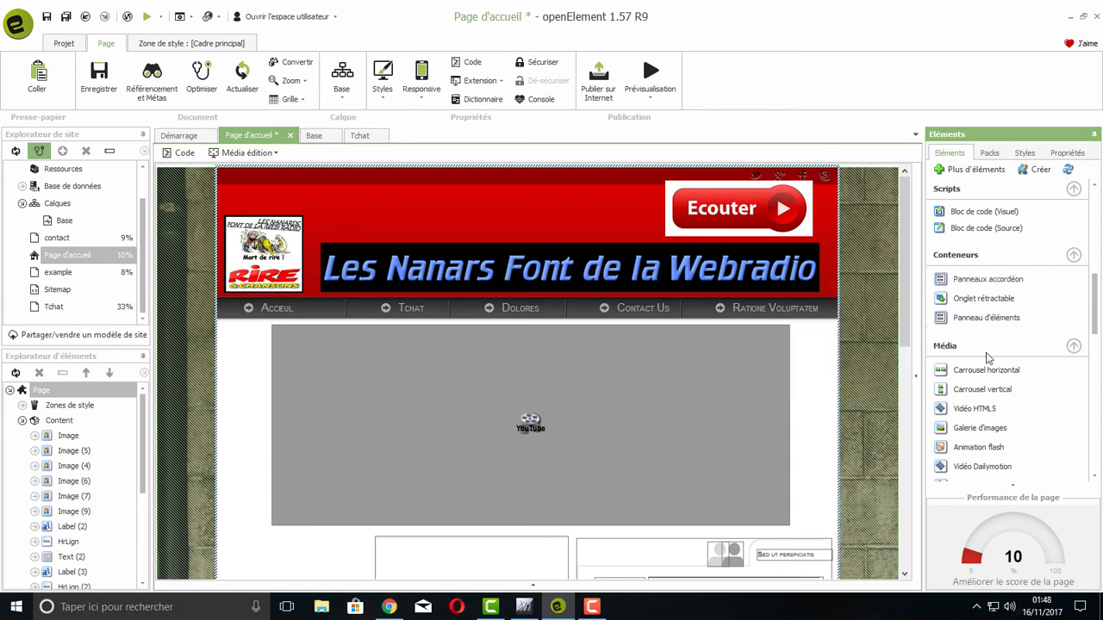
{"action": "scroll", "coordinate": [987, 353], "scroll_direction": "down", "scroll_amount": 4}
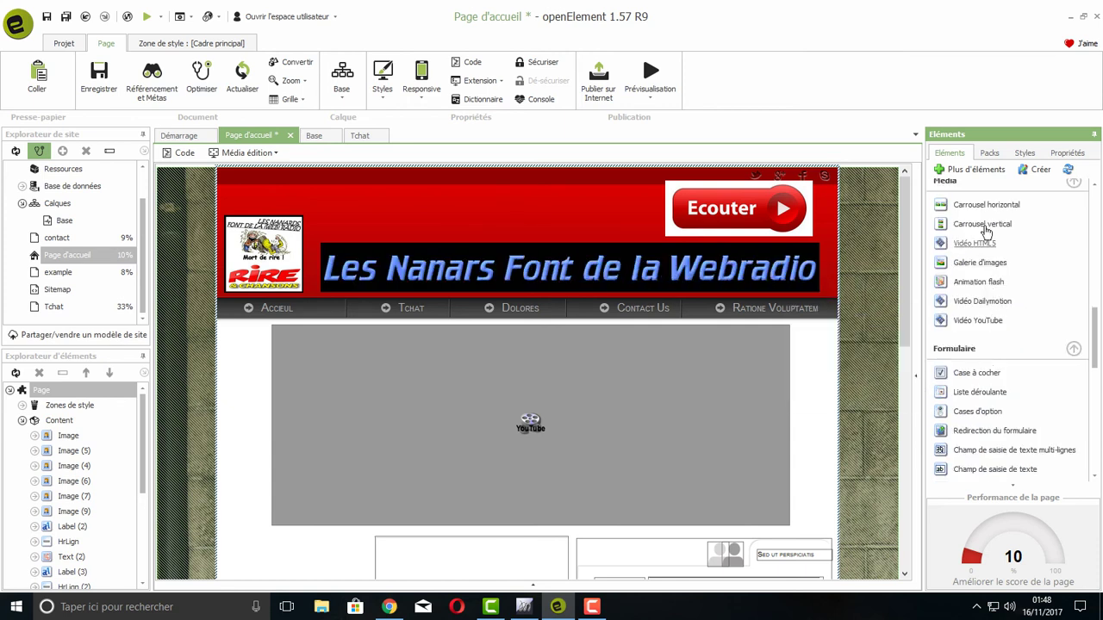
{"action": "mouse_move", "coordinate": [985, 273]}
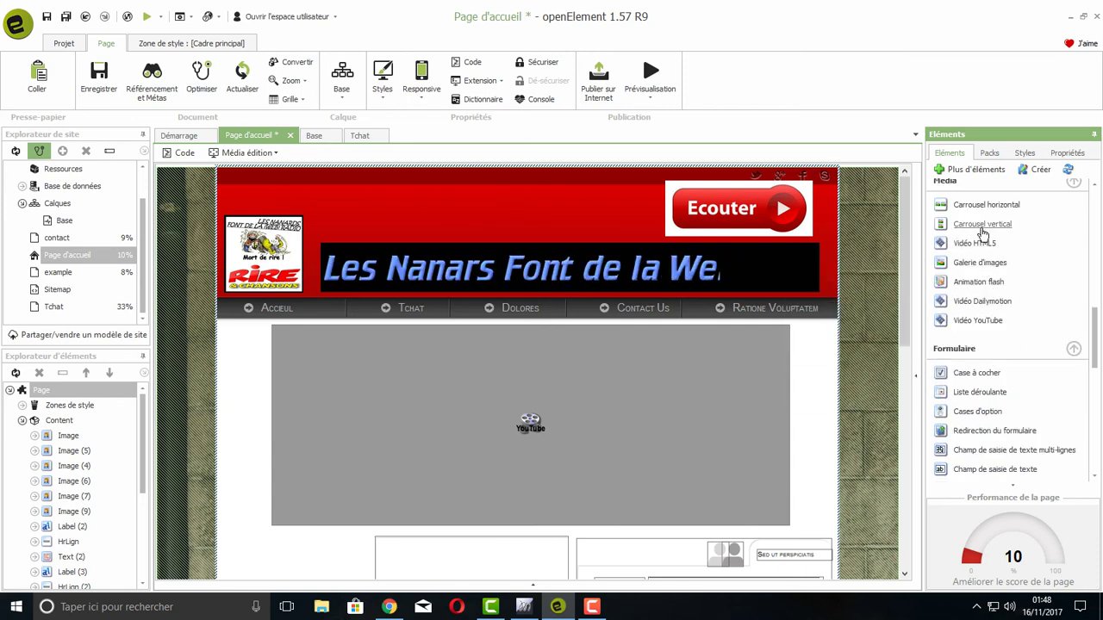
{"action": "mouse_move", "coordinate": [985, 210]}
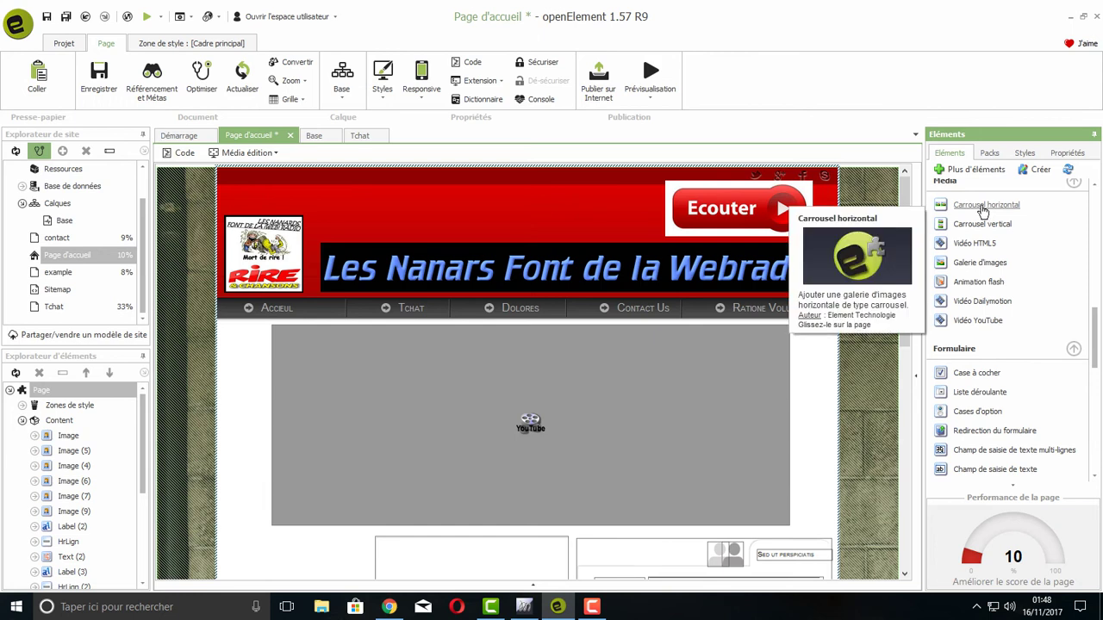
{"action": "scroll", "coordinate": [768, 422], "scroll_direction": "down", "scroll_amount": 3}
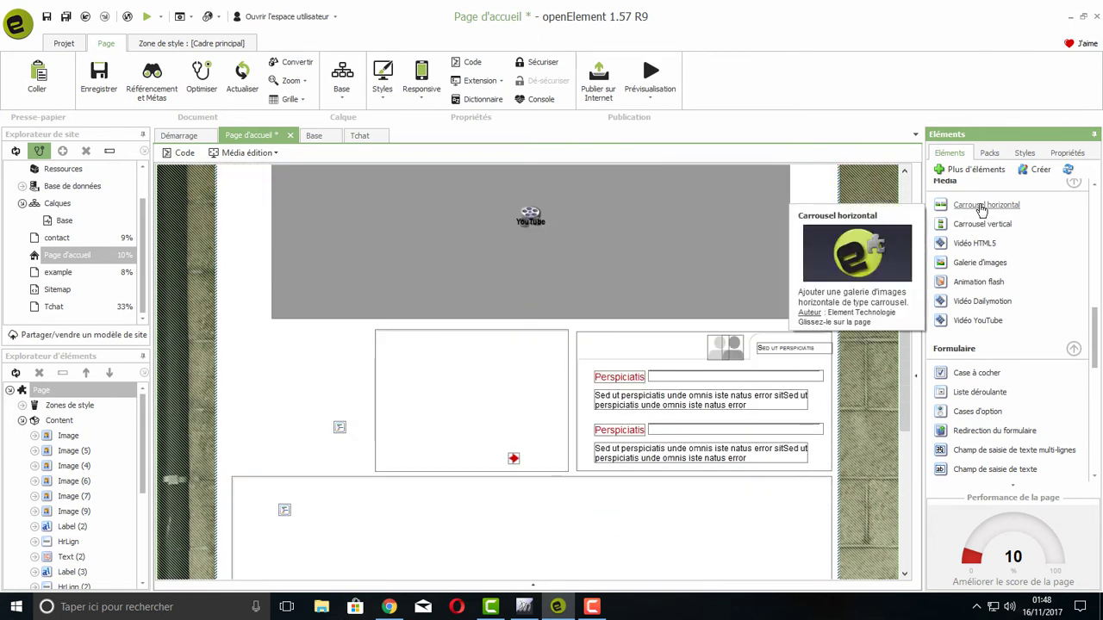
{"action": "mouse_move", "coordinate": [981, 211]}
{"action": "left_mouse_down"}
{"action": "mouse_move", "coordinate": [523, 401]}
{"action": "mouse_move", "coordinate": [441, 401]}
{"action": "left_mouse_up"}
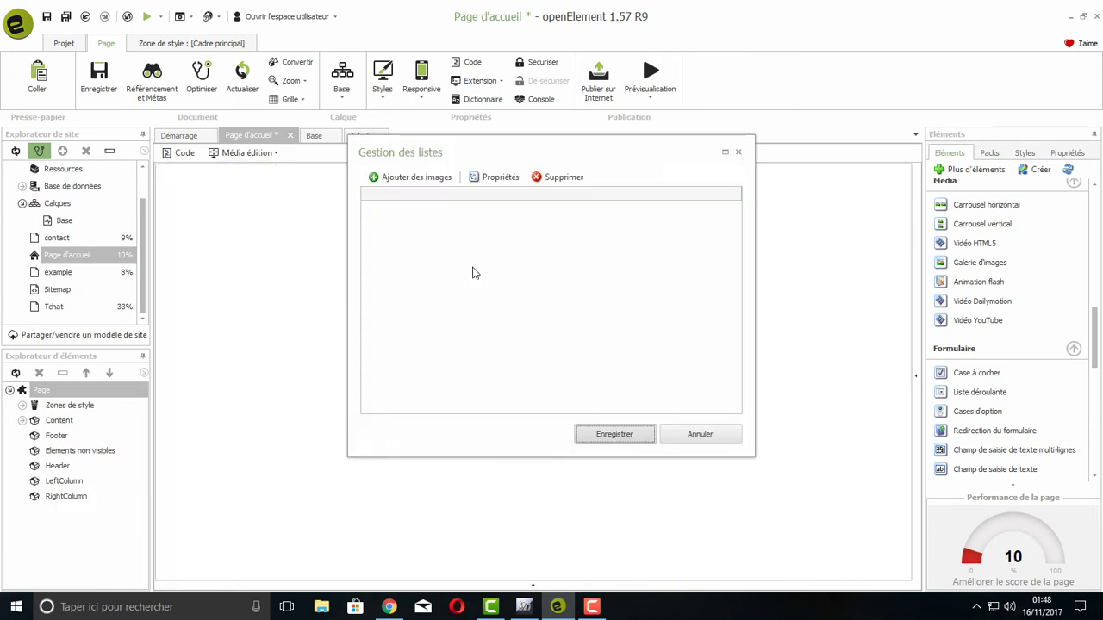
{"action": "left_click", "coordinate": [416, 177]}
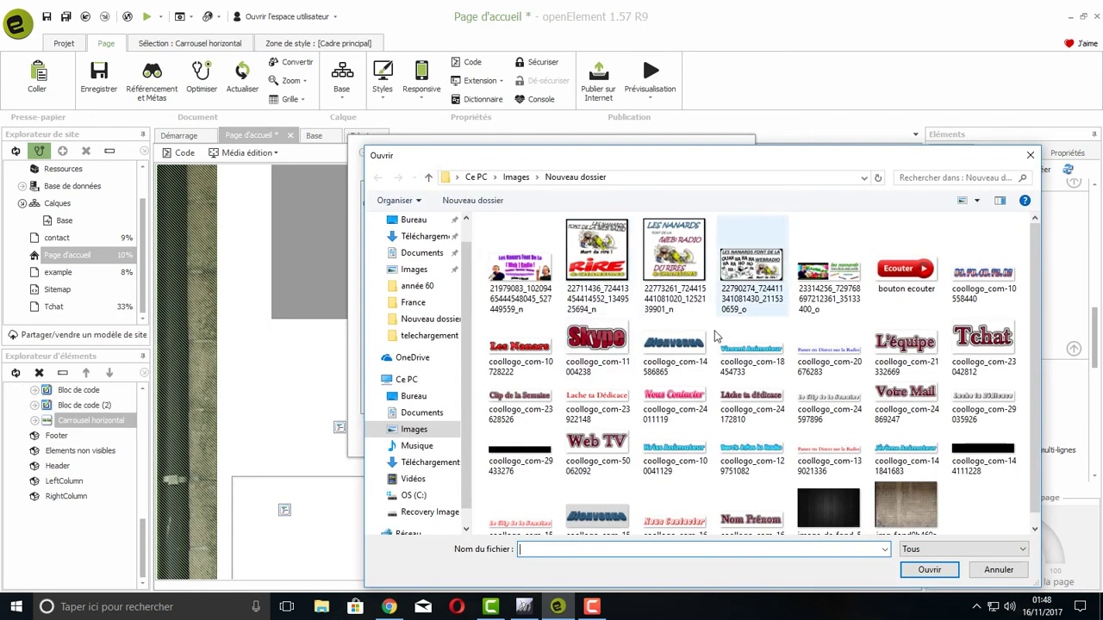
{"action": "left_click", "coordinate": [763, 271]}
{"action": "left_click", "coordinate": [925, 570]}
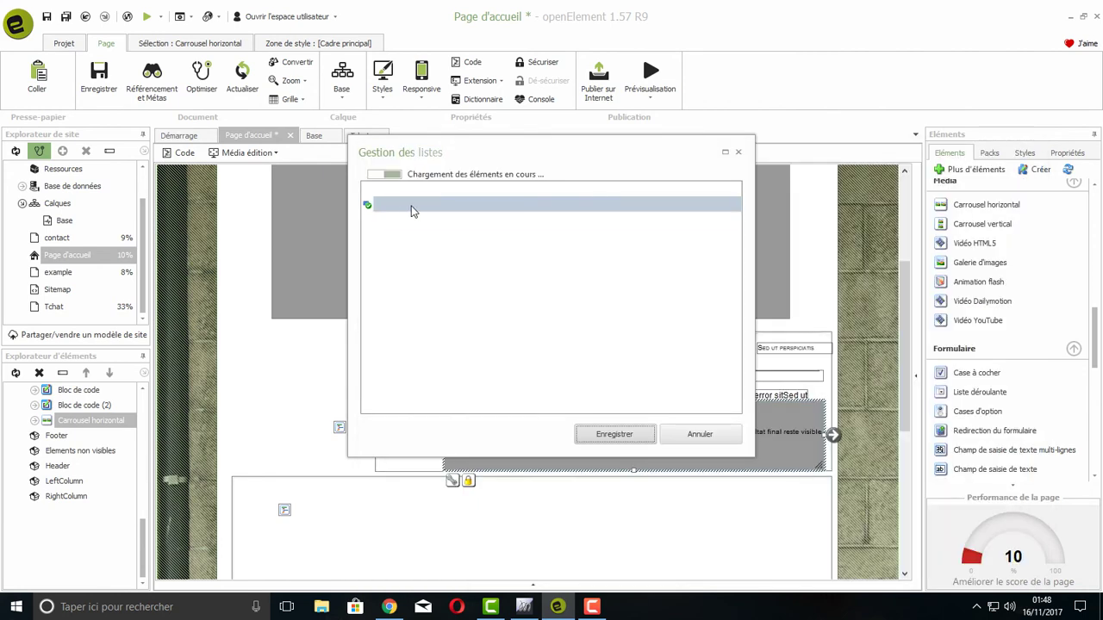
Step: Make the first carousel image's page link open in a pop-up window with the Redimensionnable option enabled
{"action": "double_click", "coordinate": [414, 212]}
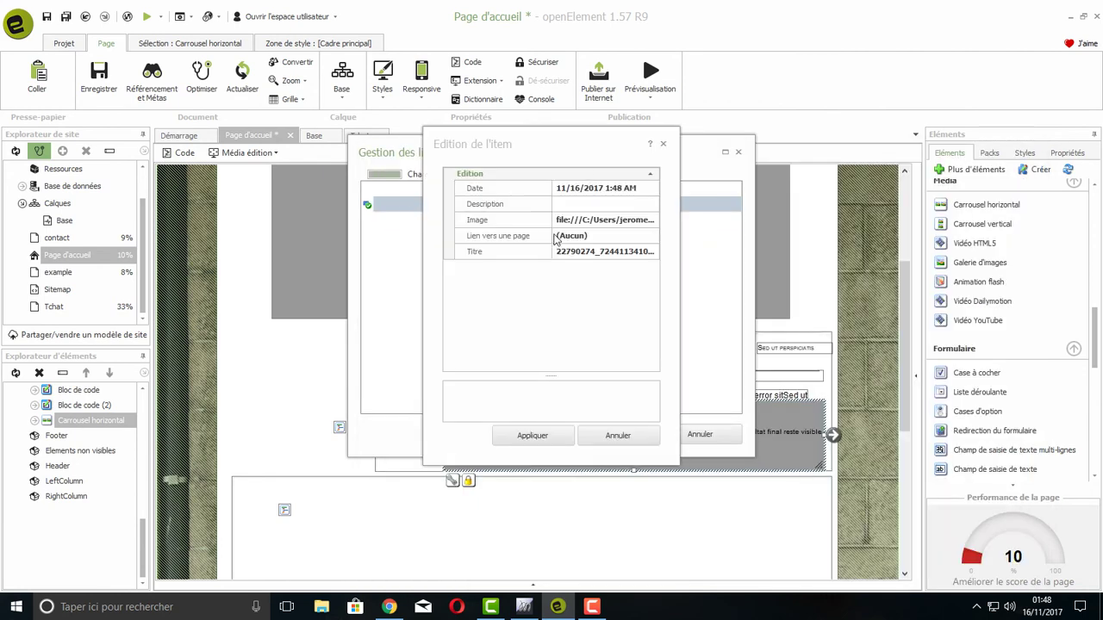
{"action": "left_click", "coordinate": [591, 236]}
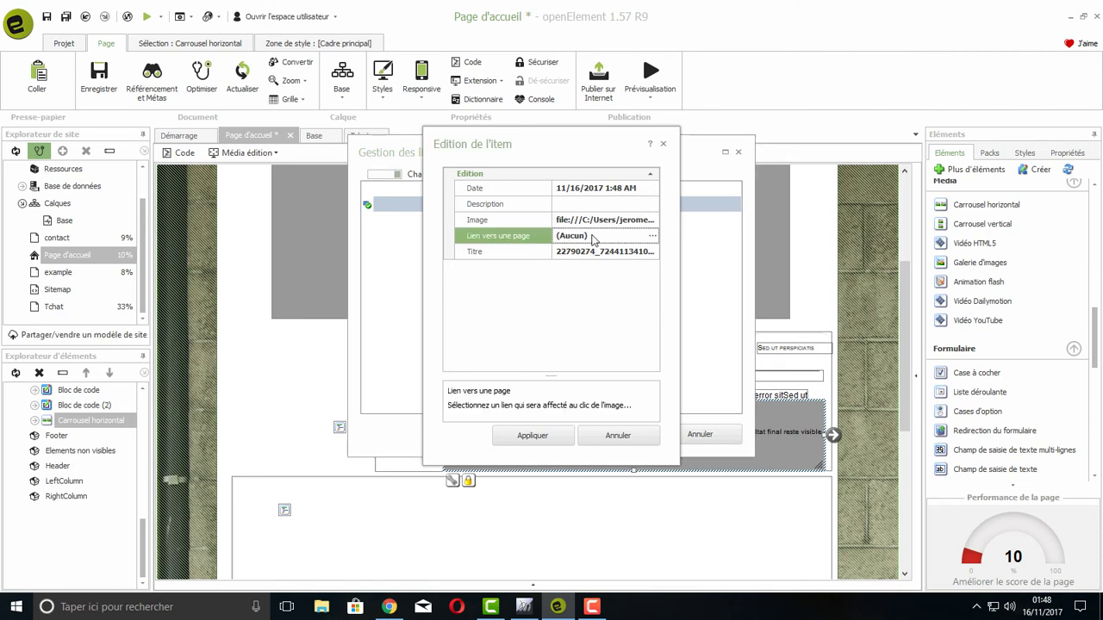
{"action": "left_click", "coordinate": [653, 236]}
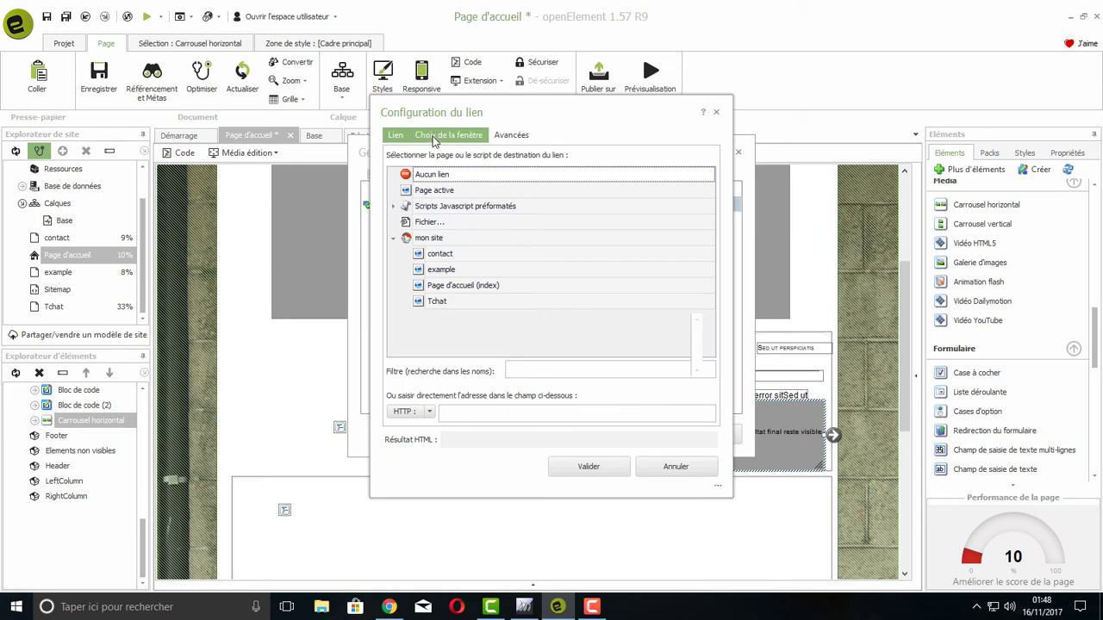
{"action": "left_click", "coordinate": [436, 136]}
{"action": "left_click", "coordinate": [400, 188]}
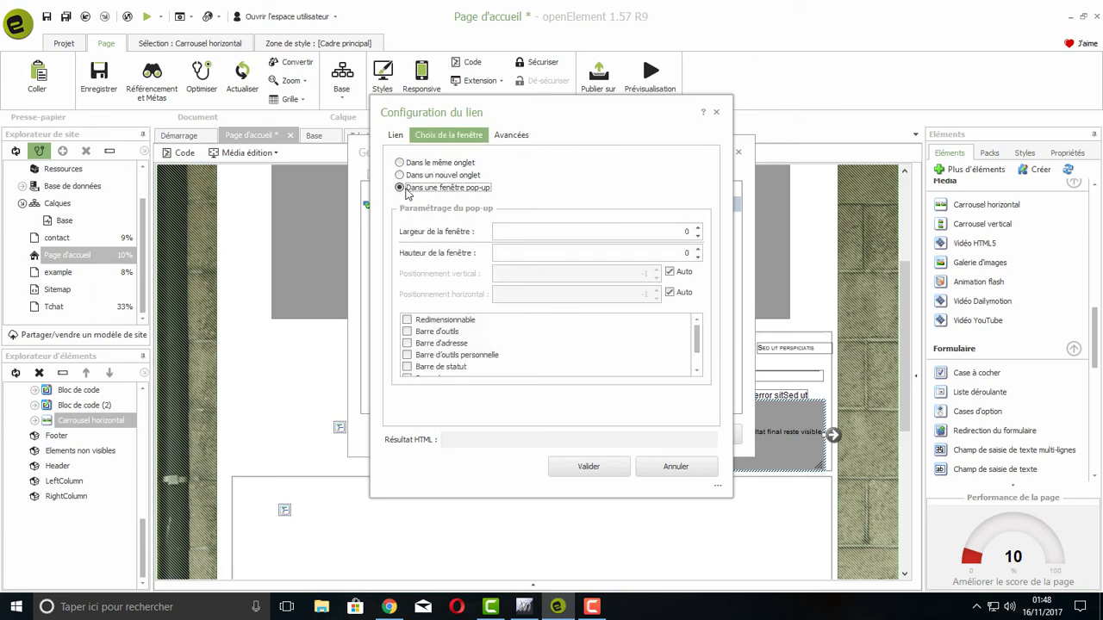
{"action": "left_click", "coordinate": [407, 321]}
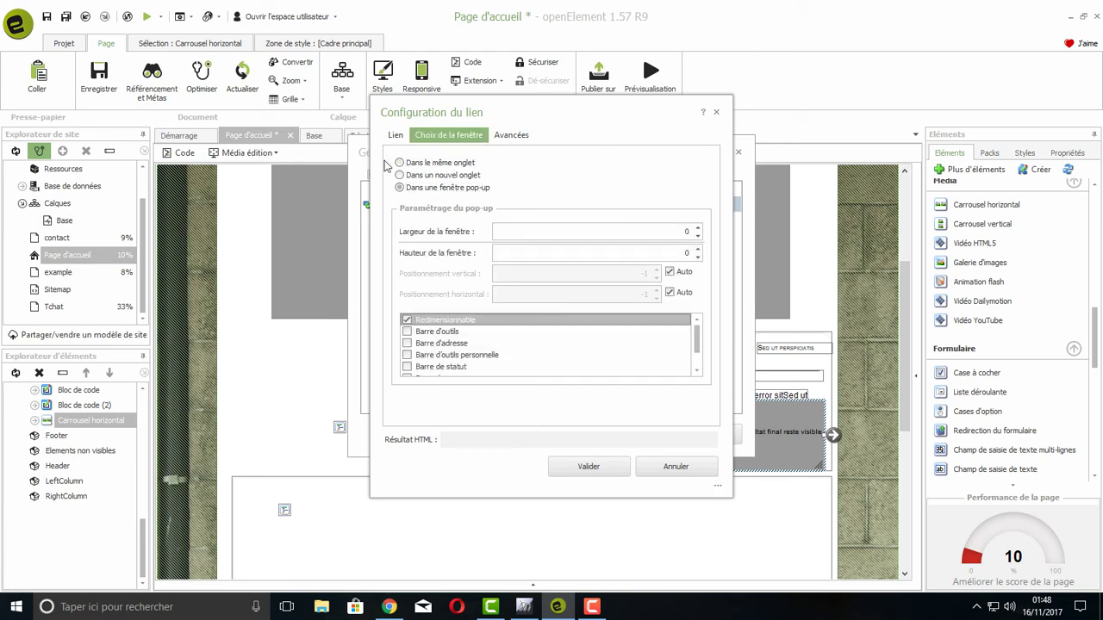
{"action": "left_click", "coordinate": [396, 135]}
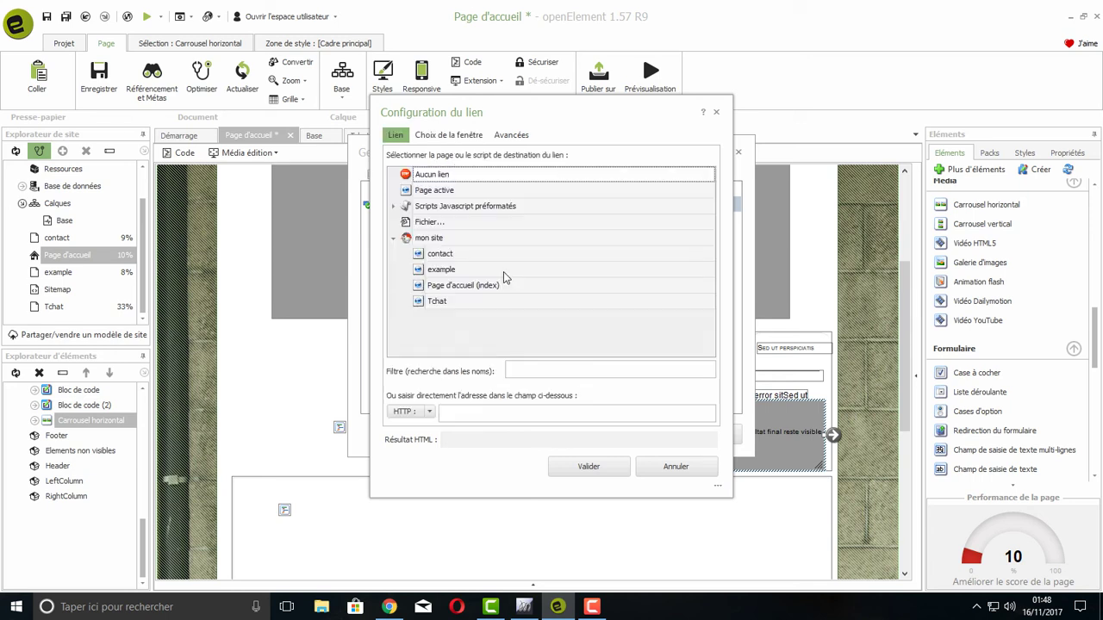
{"action": "left_click", "coordinate": [500, 411]}
{"action": "type", "text": "www.lesnanars.fr"}
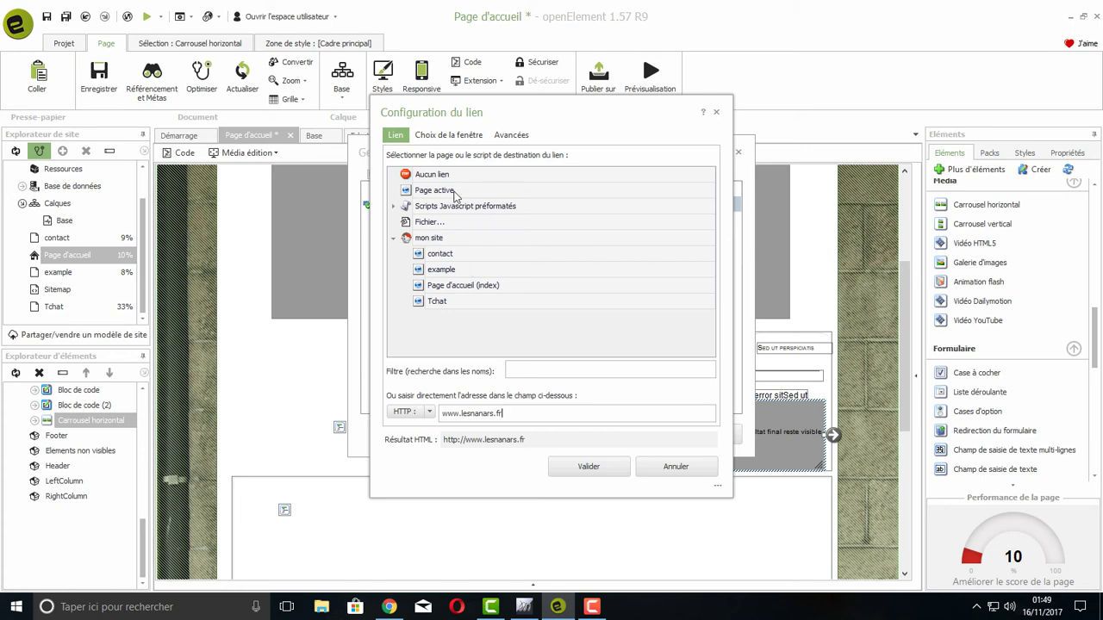
{"action": "left_click", "coordinate": [433, 138]}
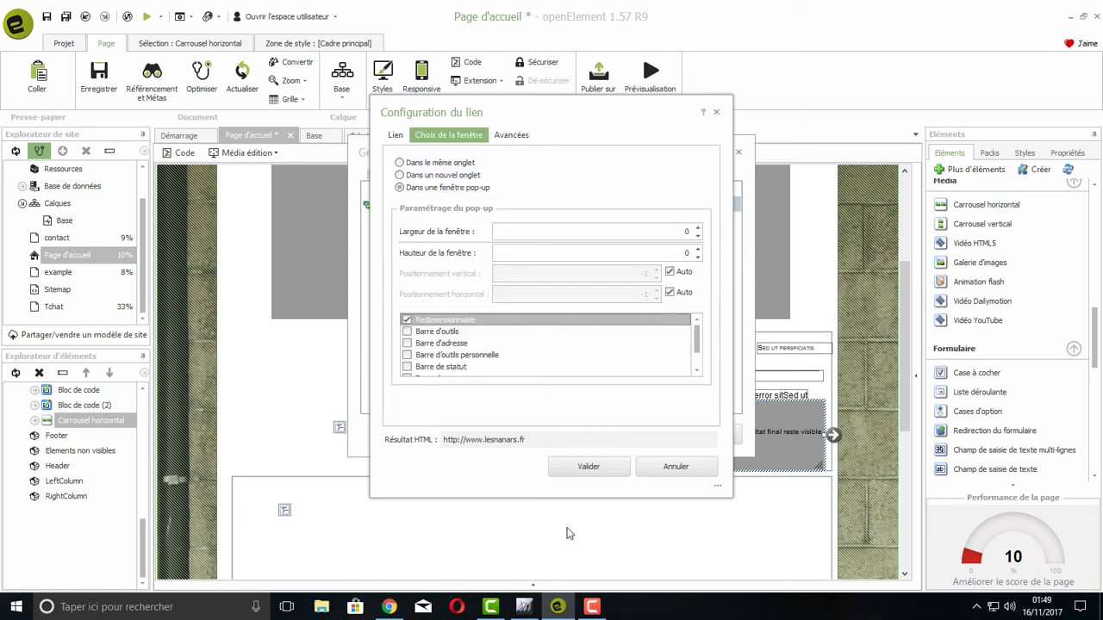
{"action": "left_click", "coordinate": [592, 479]}
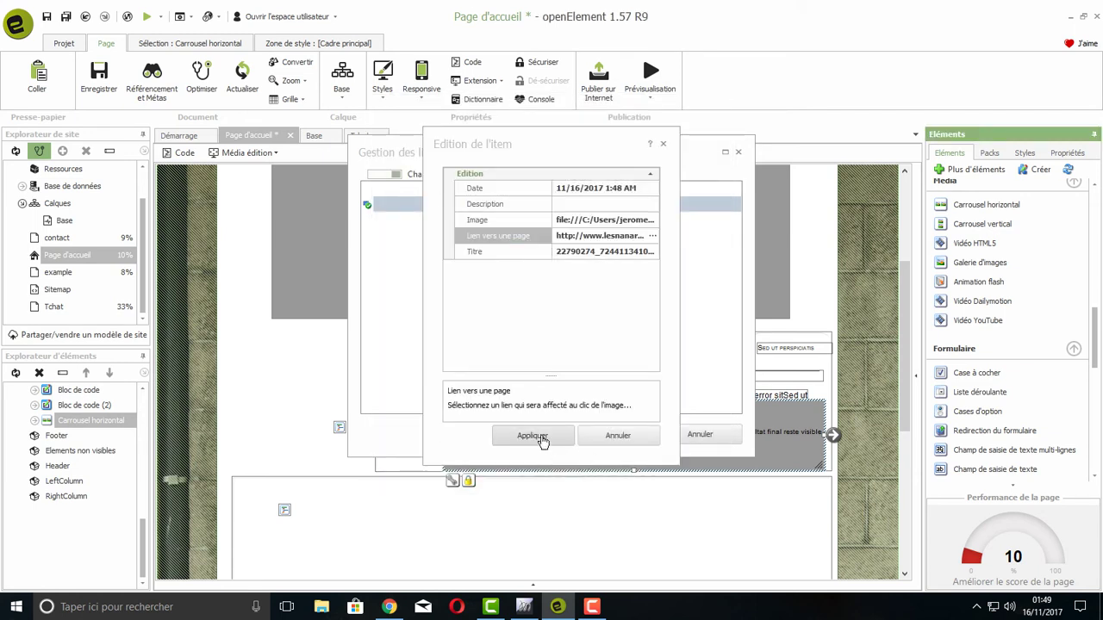
{"action": "left_click", "coordinate": [532, 436]}
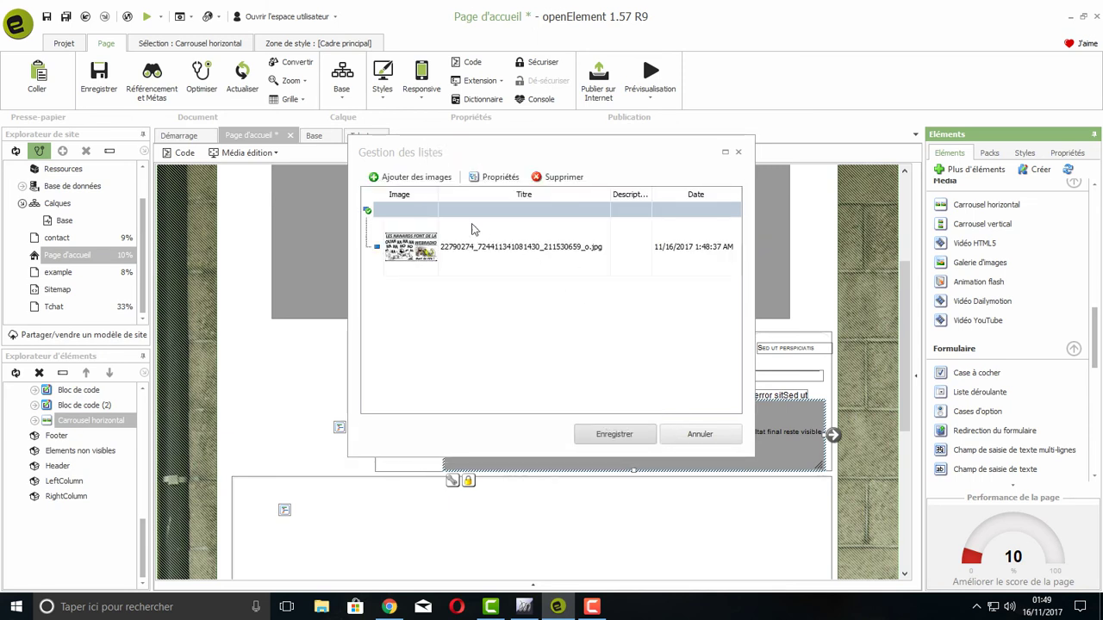
{"action": "left_click", "coordinate": [414, 179]}
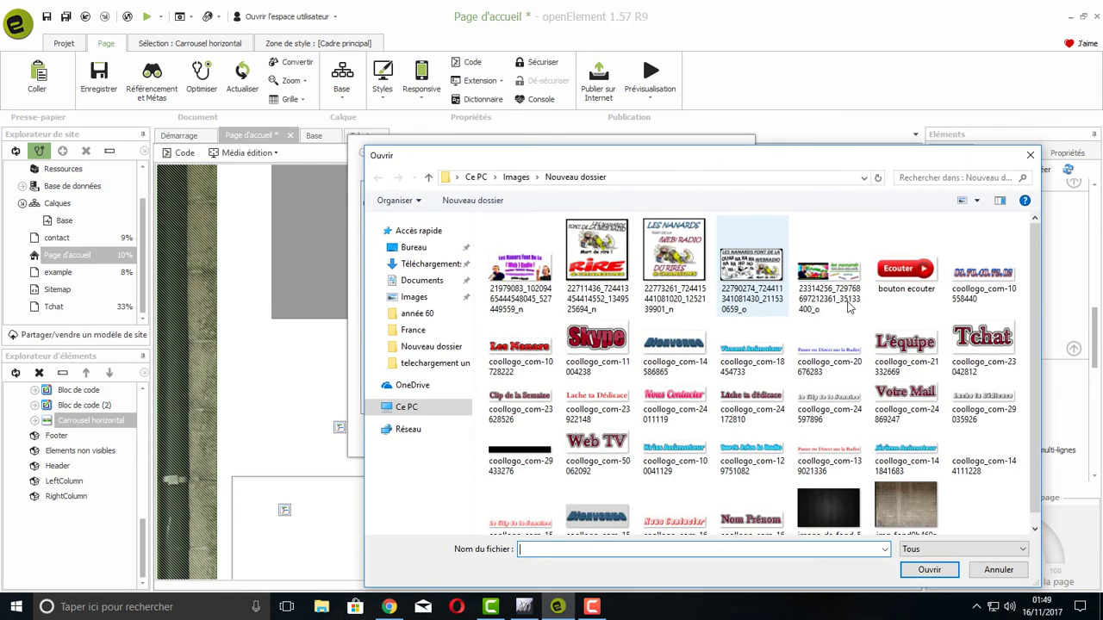
{"action": "left_click", "coordinate": [834, 278]}
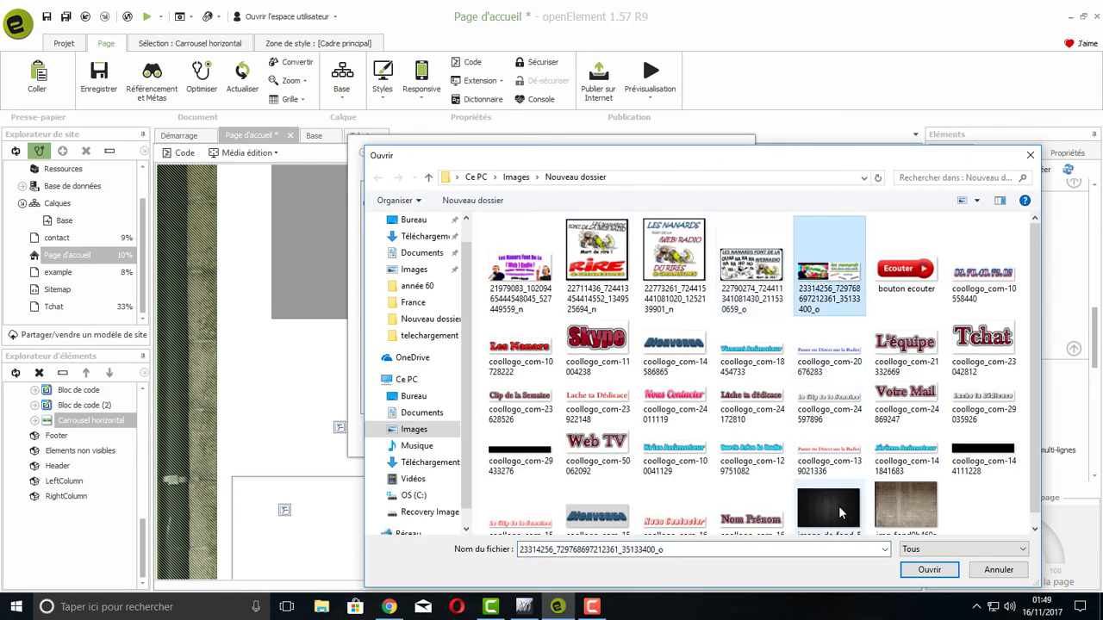
{"action": "left_click", "coordinate": [928, 567]}
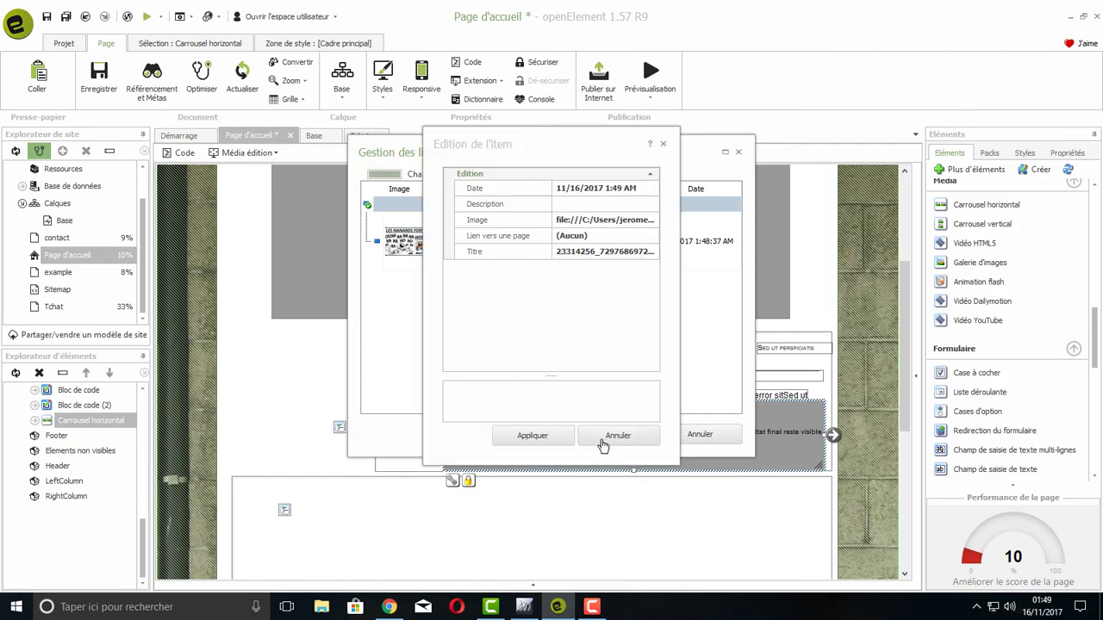
{"action": "left_click", "coordinate": [532, 436]}
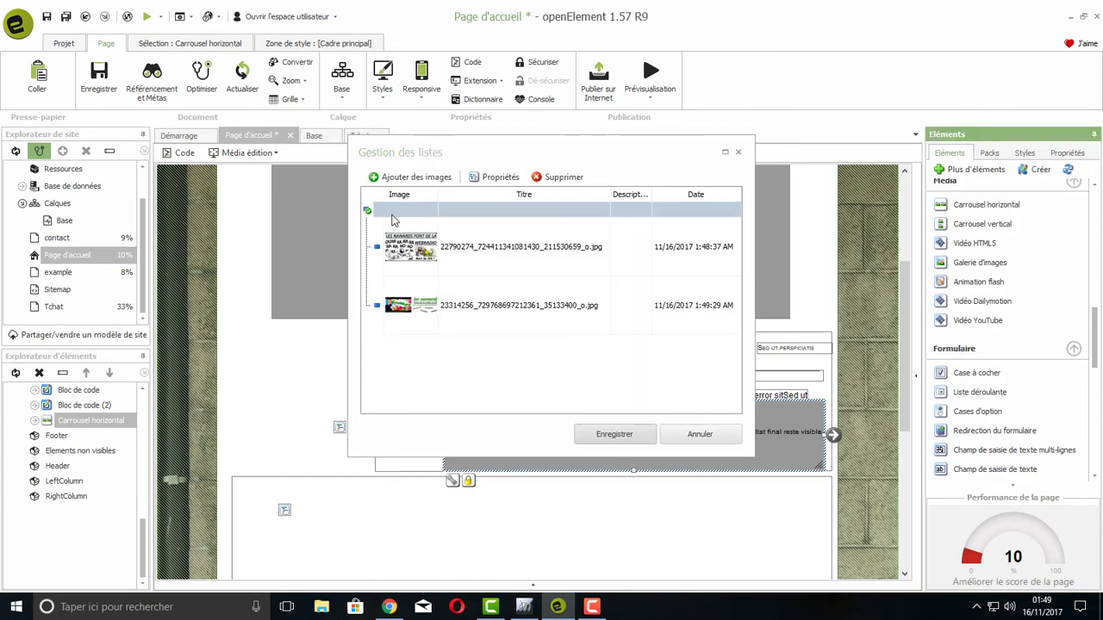
{"action": "left_click", "coordinate": [408, 177]}
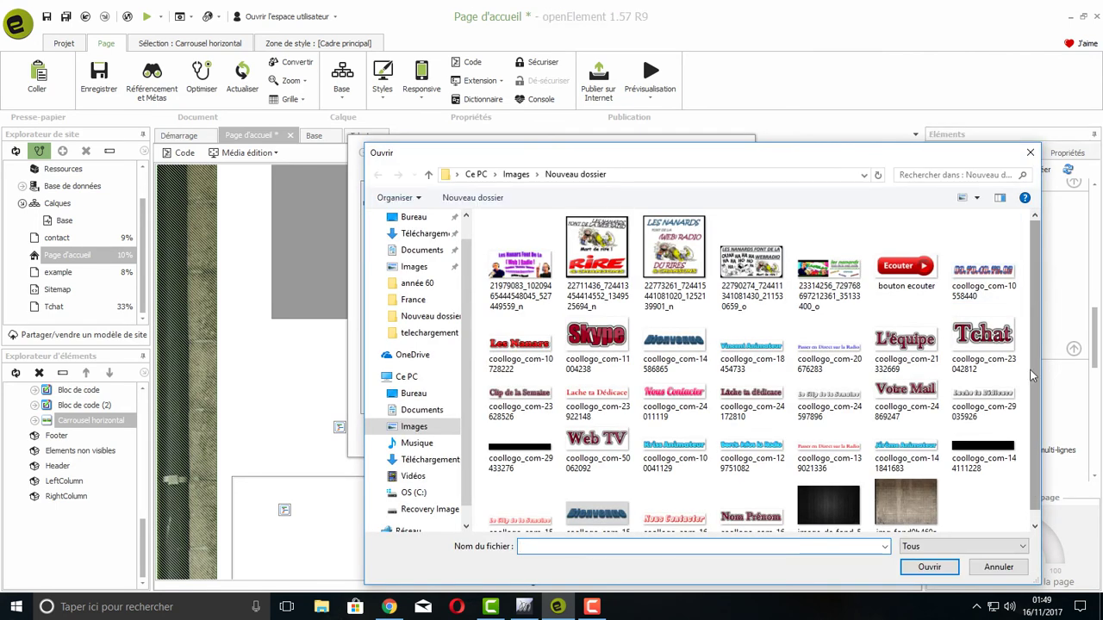
{"action": "scroll", "coordinate": [1032, 375], "scroll_direction": "down", "scroll_amount": 1}
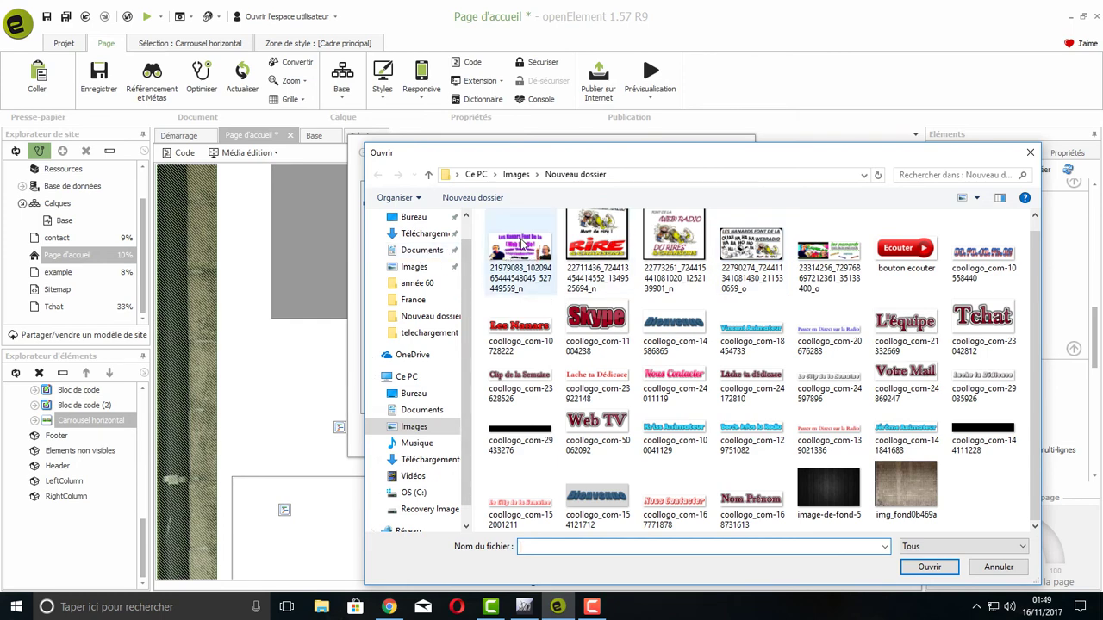
{"action": "left_click", "coordinate": [522, 244]}
{"action": "double_click", "coordinate": [515, 298]}
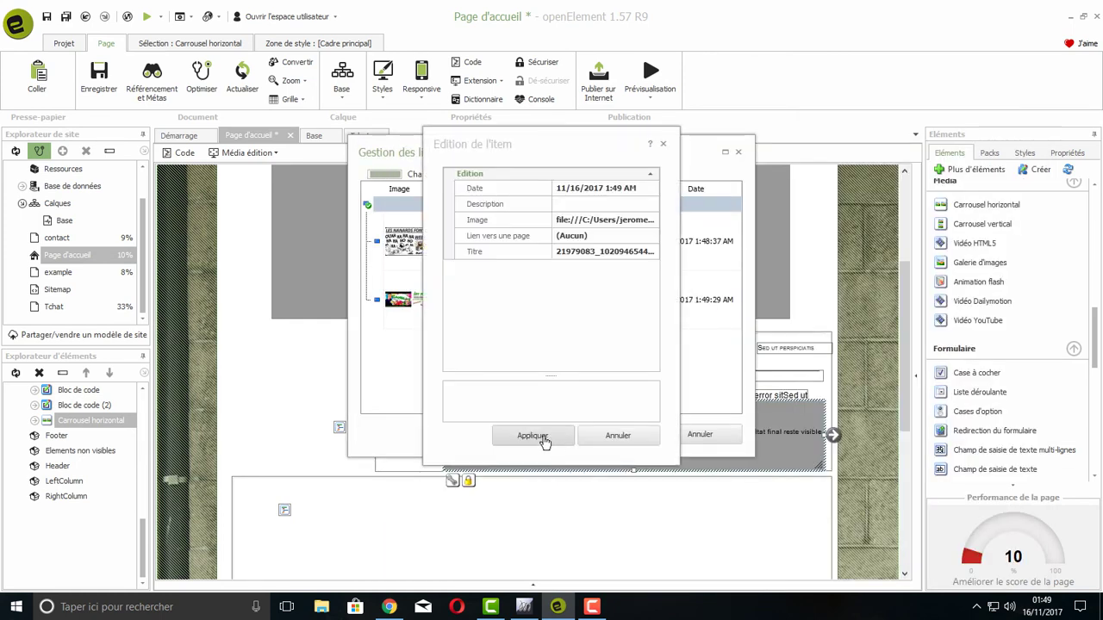
{"action": "left_click", "coordinate": [531, 436]}
{"action": "left_click", "coordinate": [614, 436]}
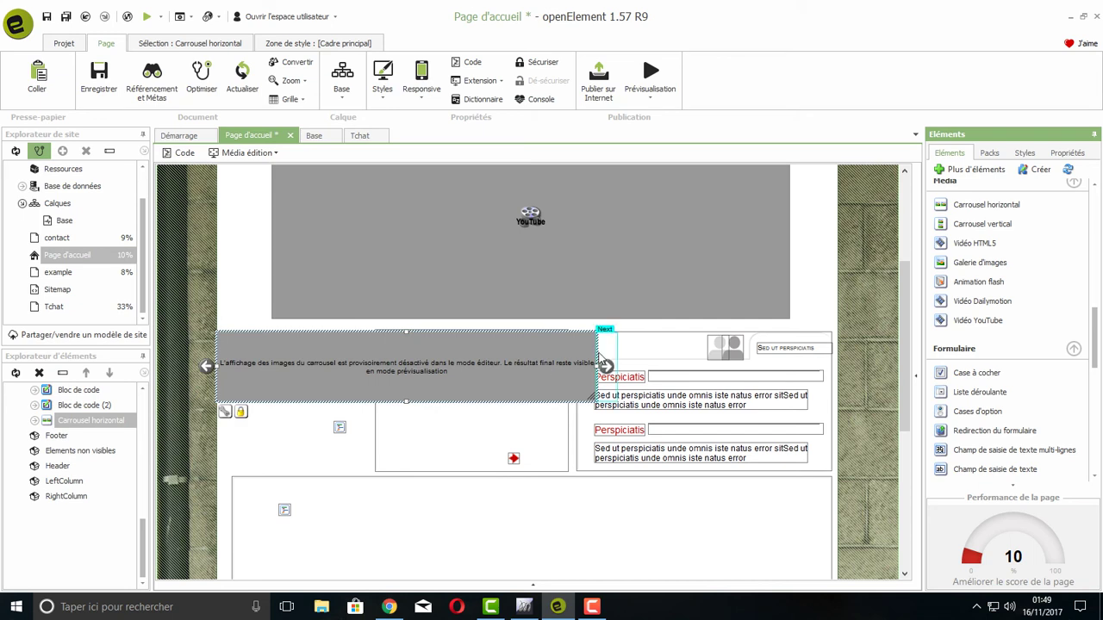
Step: Move and widen the horizontal carousel to span the content area just below the YouTube video, and save the home page
{"action": "left_click_drag", "start_coordinate": [597, 352], "coordinate": [825, 359]}
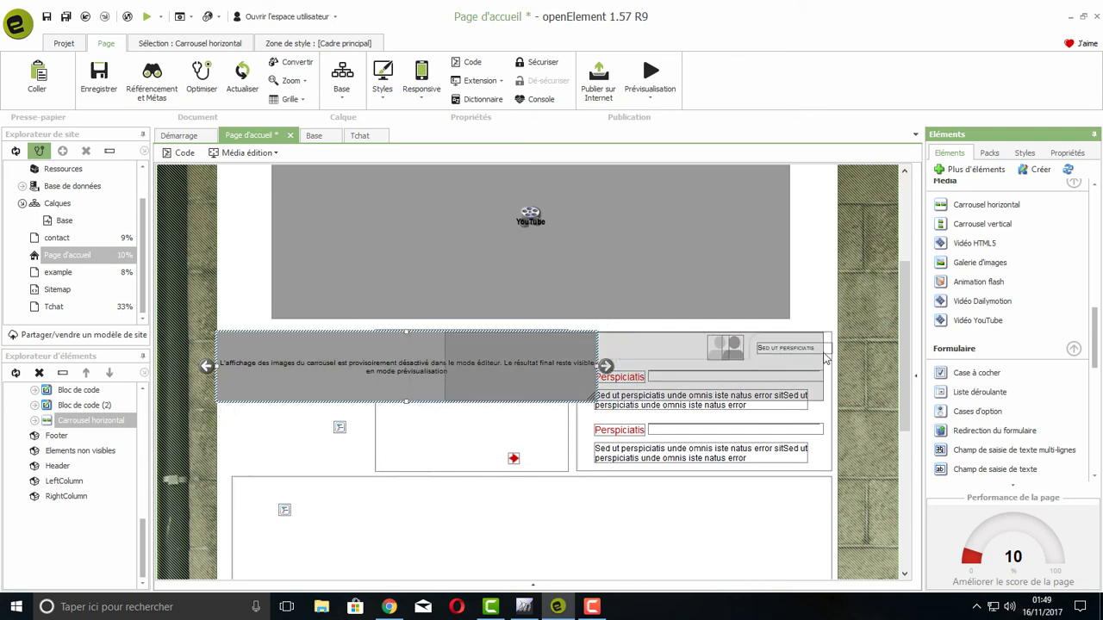
{"action": "left_click_drag", "start_coordinate": [683, 364], "coordinate": [219, 370]}
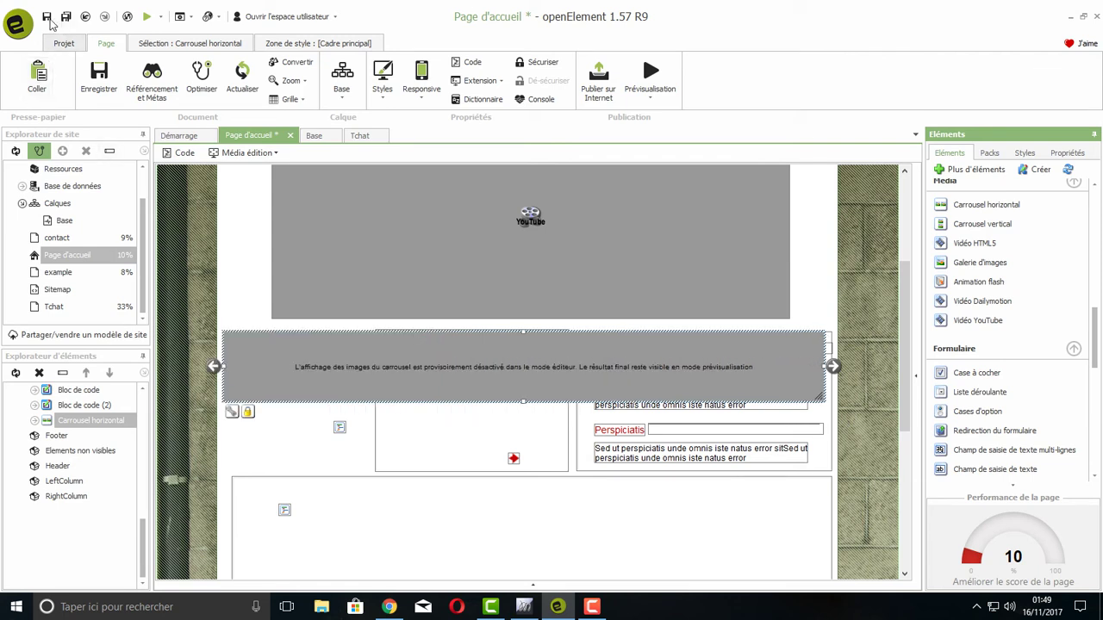
{"action": "left_click", "coordinate": [47, 17]}
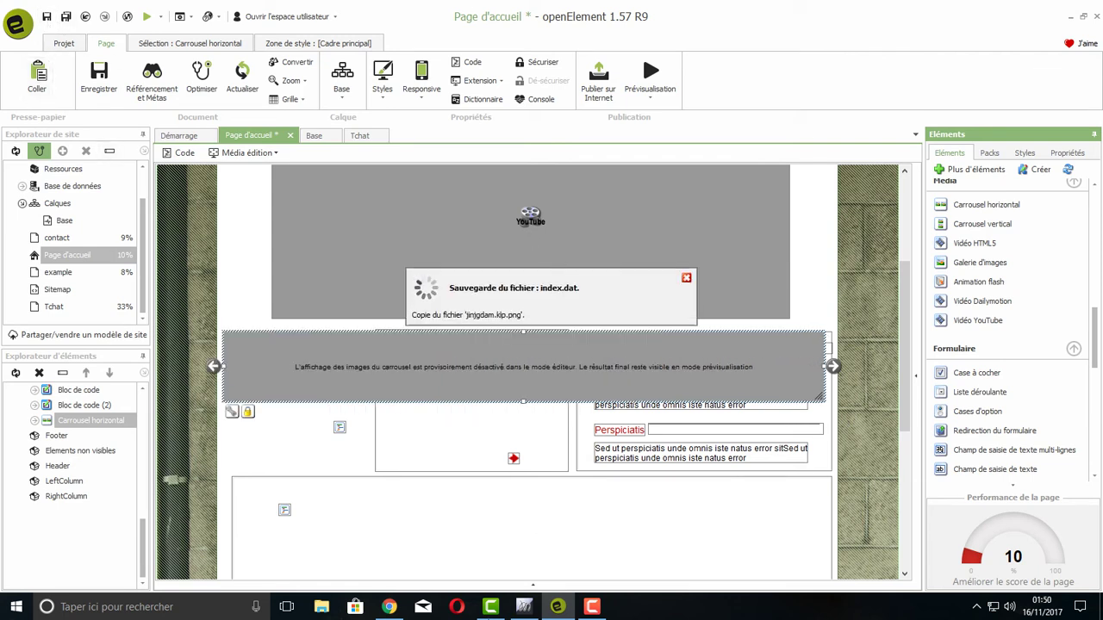
Step: Switch to Chrome, reload the Tchat preview and try its Accieul link, closing that preview tab
{"action": "mouse_move", "coordinate": [392, 608]}
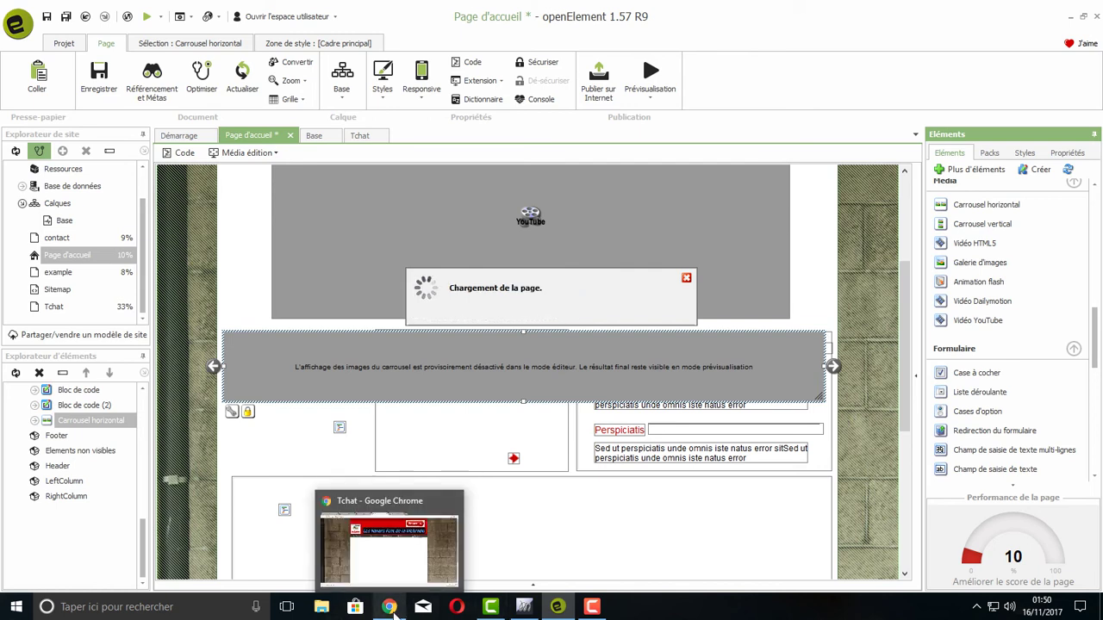
{"action": "left_click", "coordinate": [392, 608]}
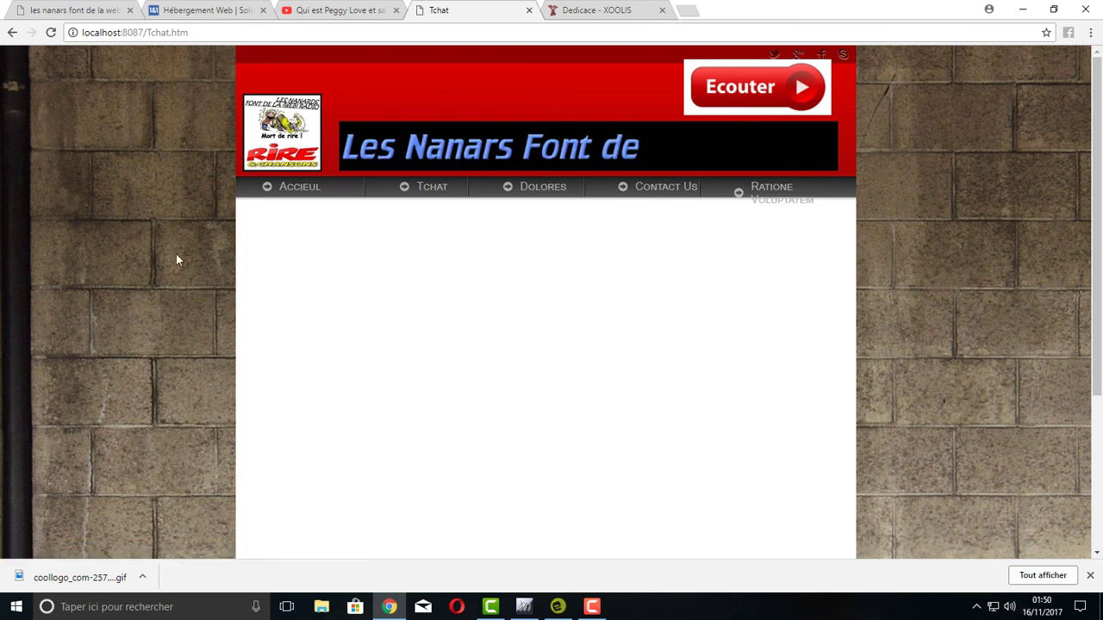
{"action": "right_click", "coordinate": [131, 216]}
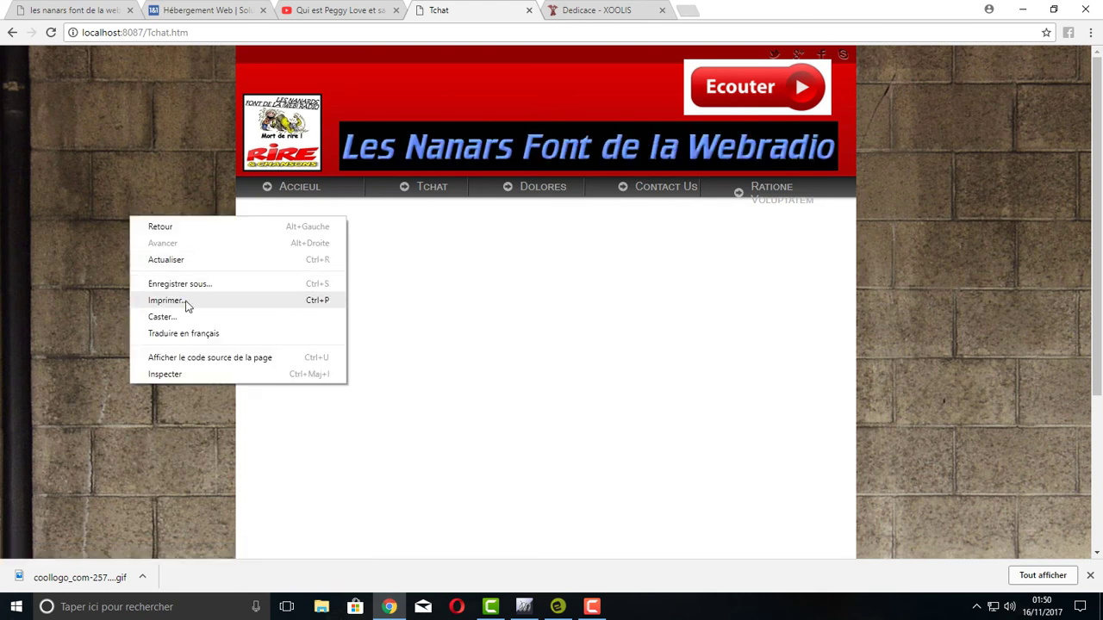
{"action": "left_click", "coordinate": [165, 259]}
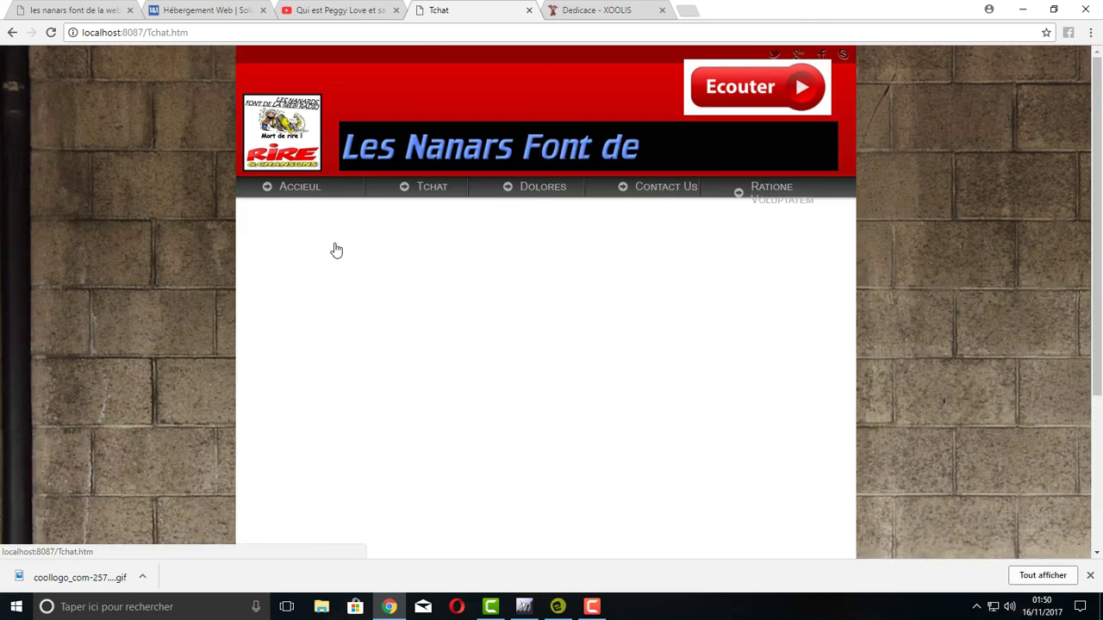
{"action": "left_click", "coordinate": [336, 249]}
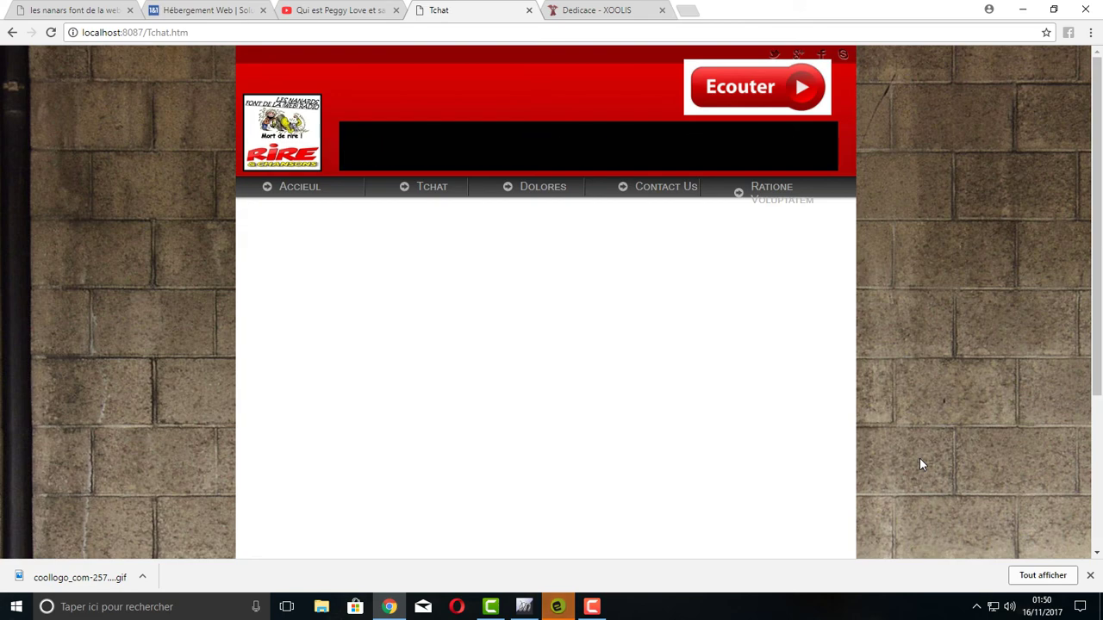
{"action": "scroll", "coordinate": [919, 457], "scroll_direction": "down", "scroll_amount": 3}
{"action": "scroll", "coordinate": [919, 465], "scroll_direction": "up", "scroll_amount": 3}
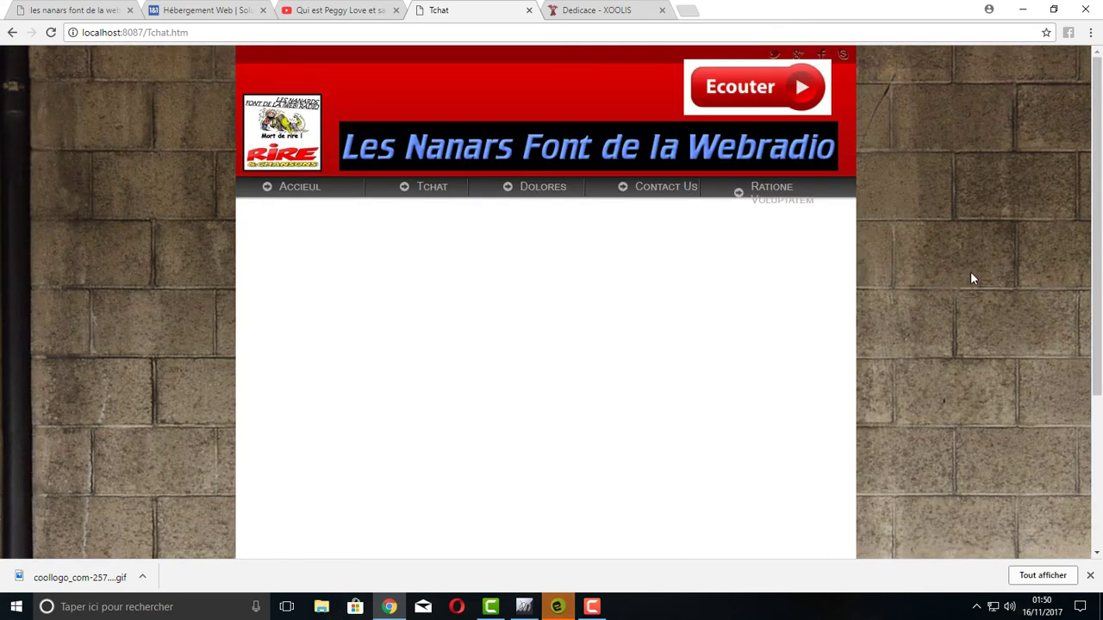
{"action": "right_click", "coordinate": [913, 274]}
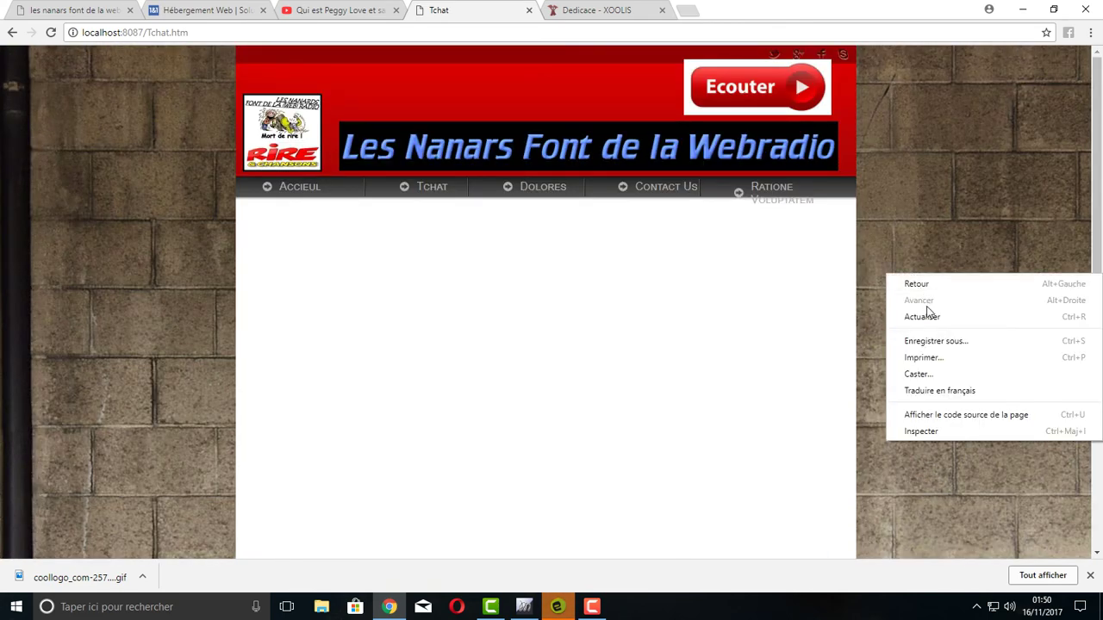
{"action": "left_click", "coordinate": [921, 317]}
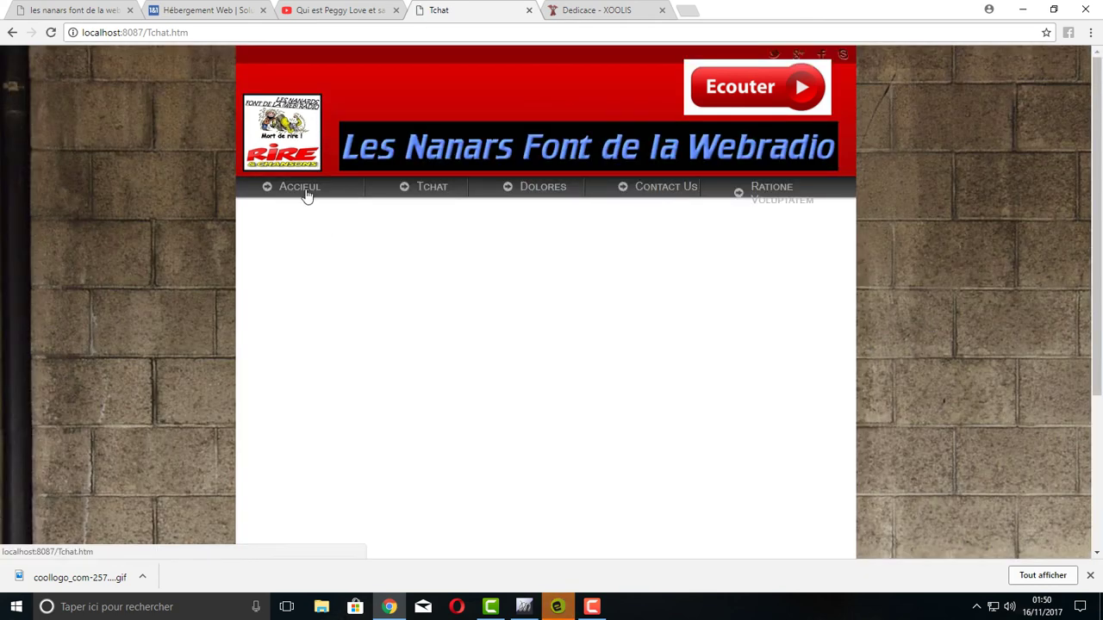
{"action": "left_click", "coordinate": [305, 193]}
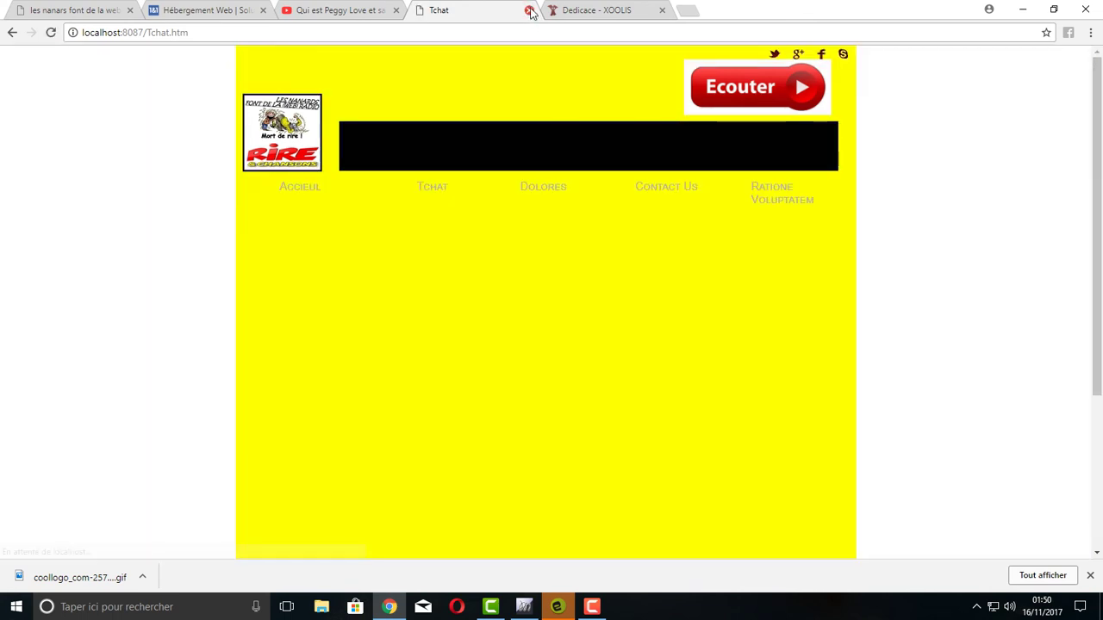
{"action": "left_click", "coordinate": [529, 10]}
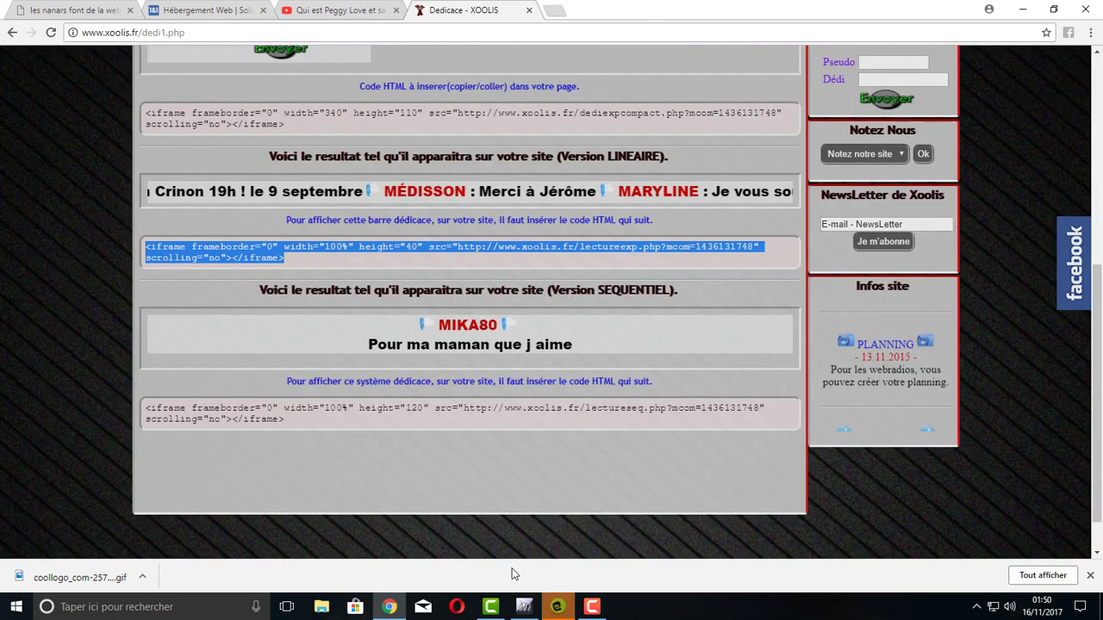
Step: Return to openElement and preview the home page in Google Chrome, examining the carousel and the rest of the page
{"action": "left_click", "coordinate": [557, 607]}
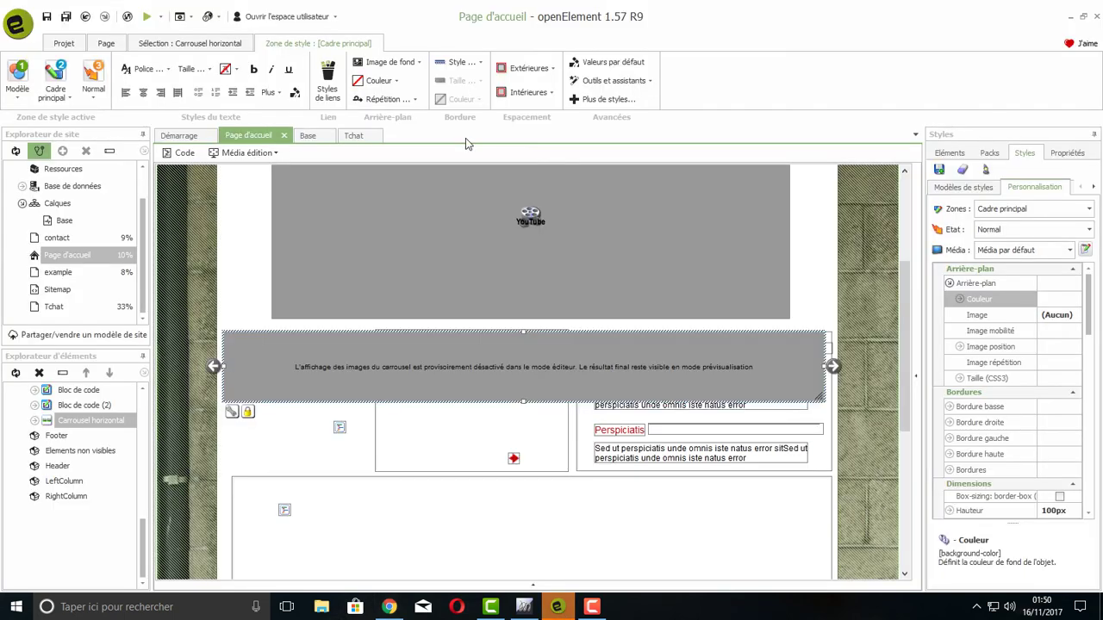
{"action": "left_click", "coordinate": [105, 43]}
{"action": "left_click", "coordinate": [650, 95]}
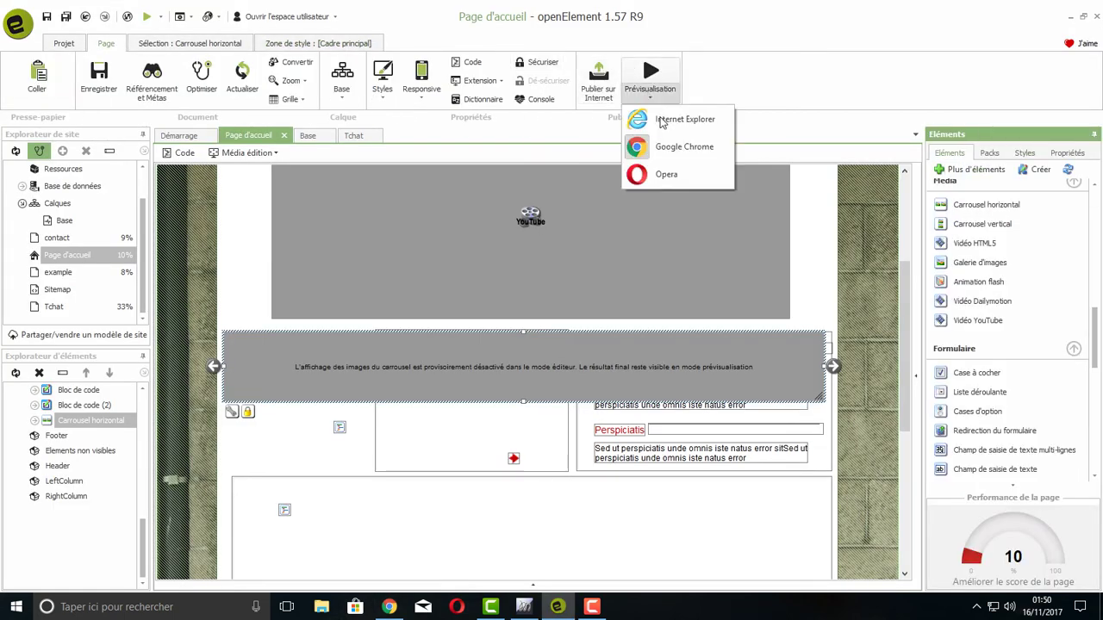
{"action": "left_click", "coordinate": [672, 143]}
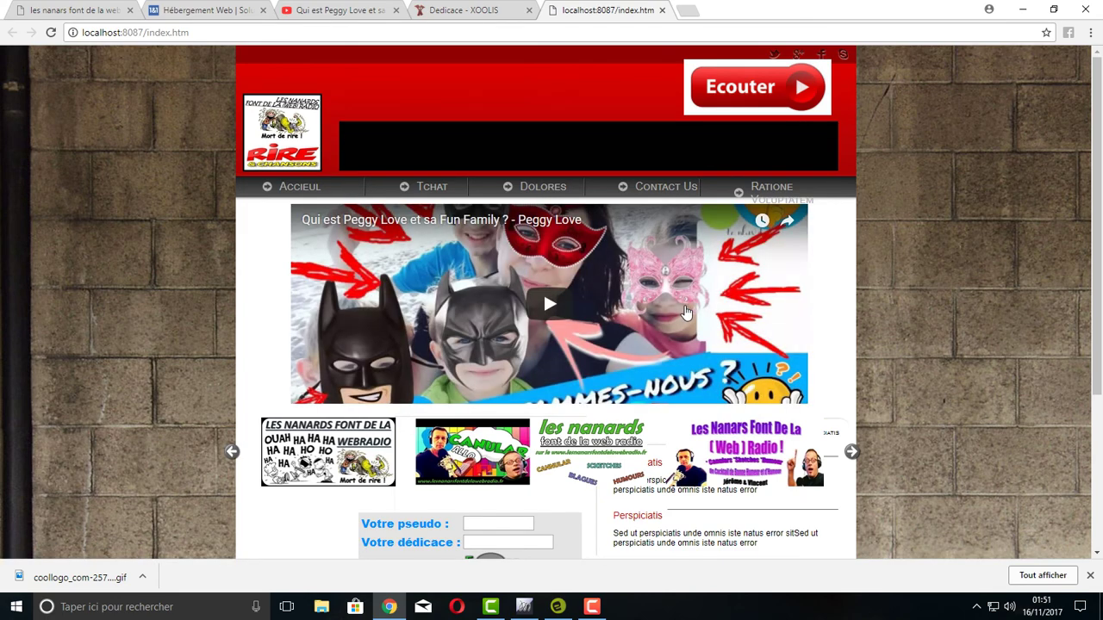
{"action": "scroll", "coordinate": [543, 59], "scroll_direction": "down", "scroll_amount": 3}
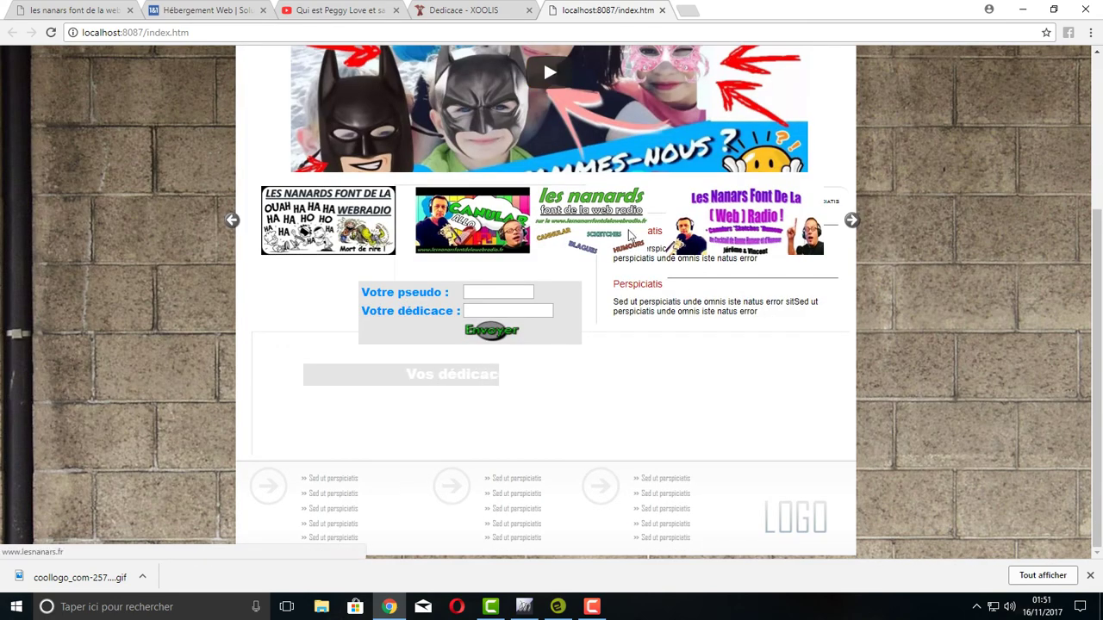
{"action": "scroll", "coordinate": [613, 277], "scroll_direction": "up", "scroll_amount": 3}
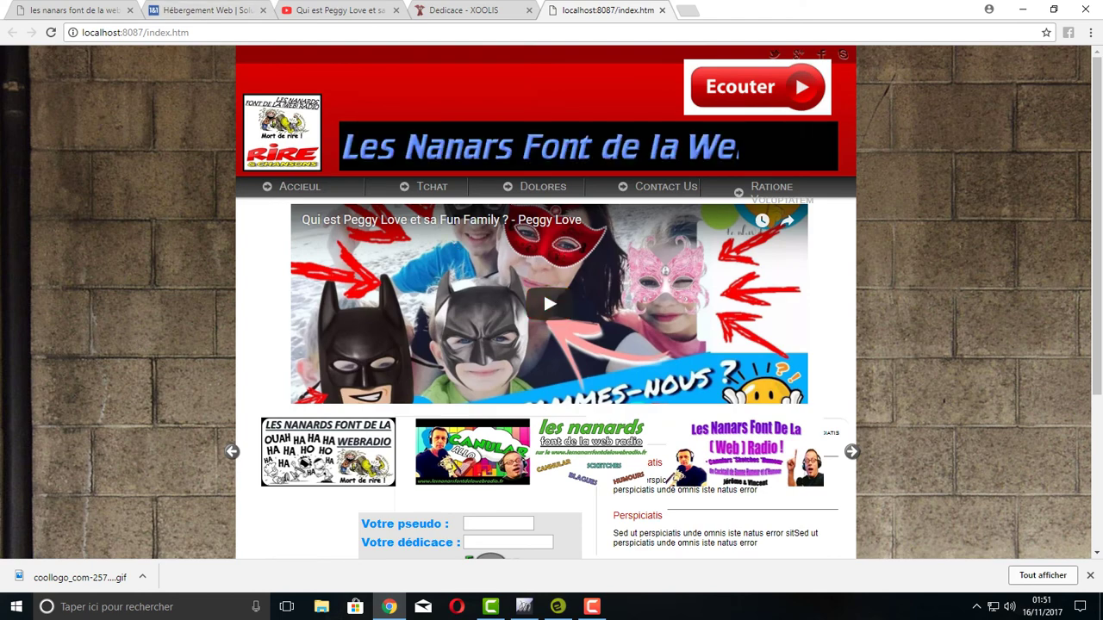
Step: In openElement, replace the Base layer's page background image with image-de-fond-5 and save the layer
{"action": "left_click", "coordinate": [557, 607]}
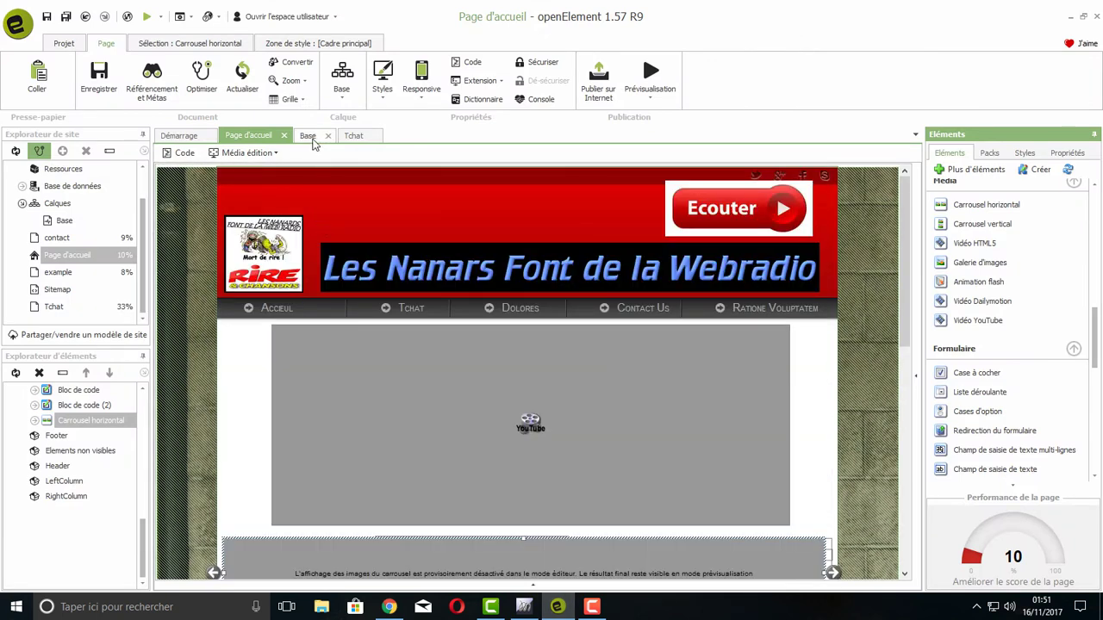
{"action": "left_click", "coordinate": [308, 136]}
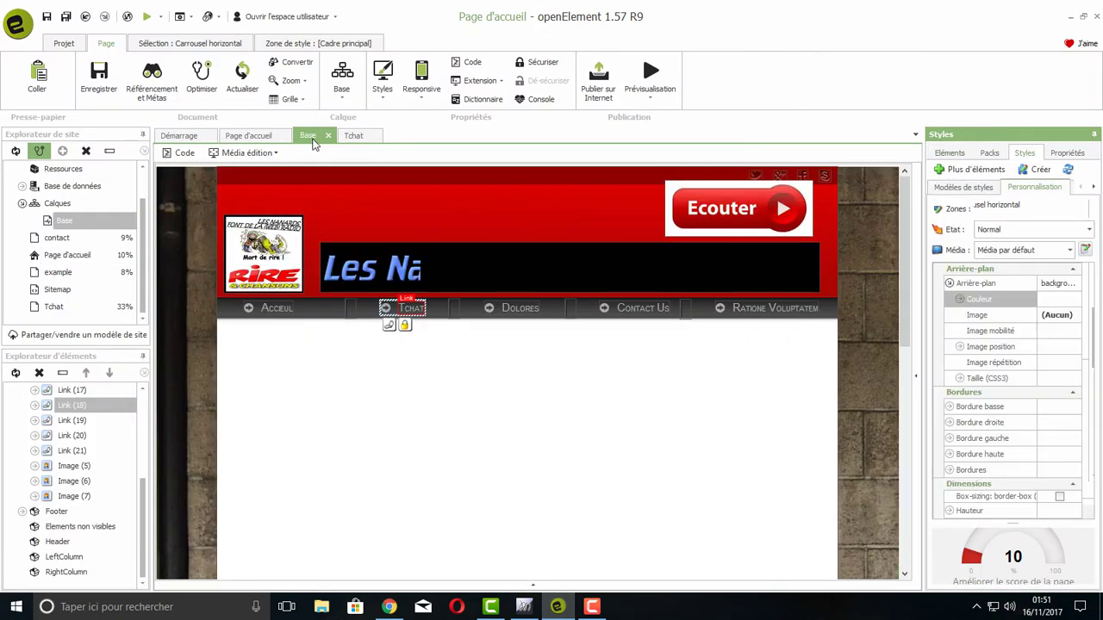
{"action": "left_click", "coordinate": [203, 288]}
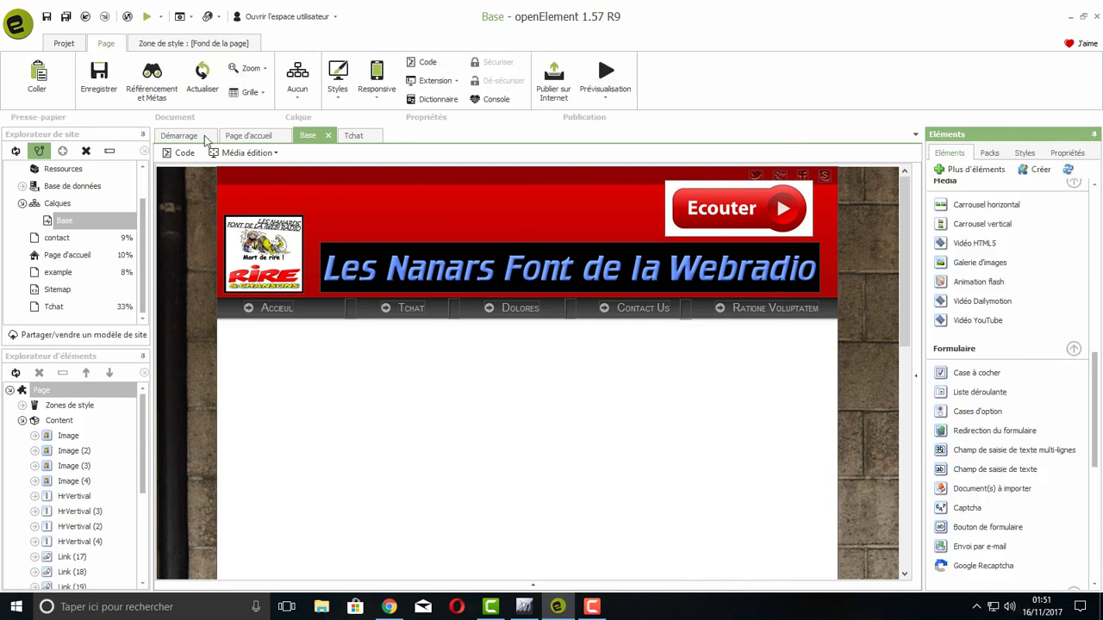
{"action": "left_click", "coordinate": [207, 44]}
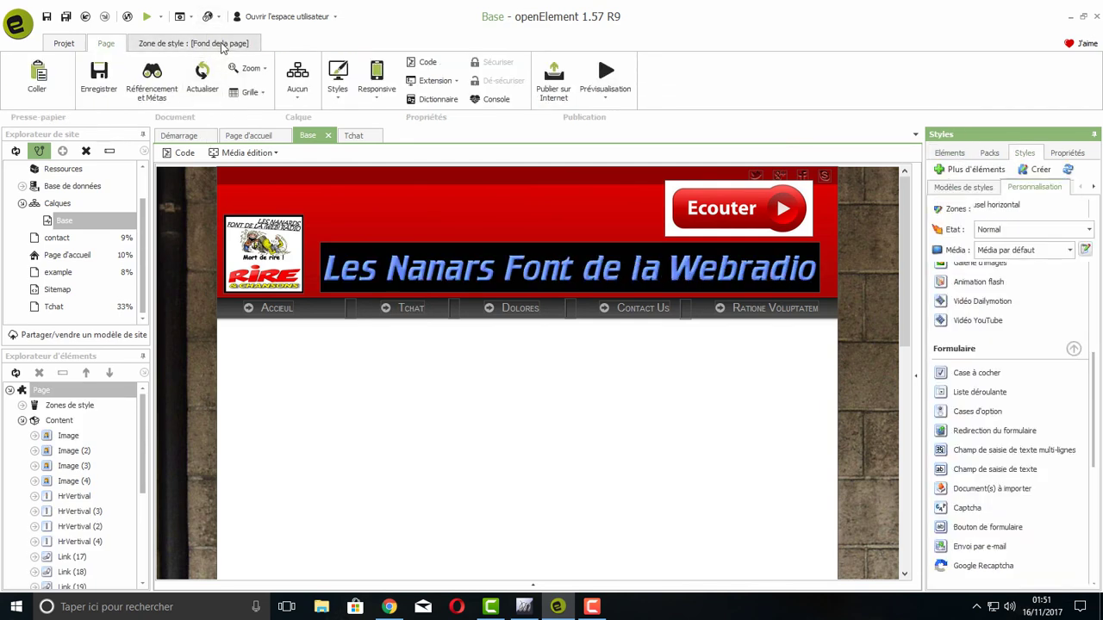
{"action": "left_click", "coordinate": [182, 64]}
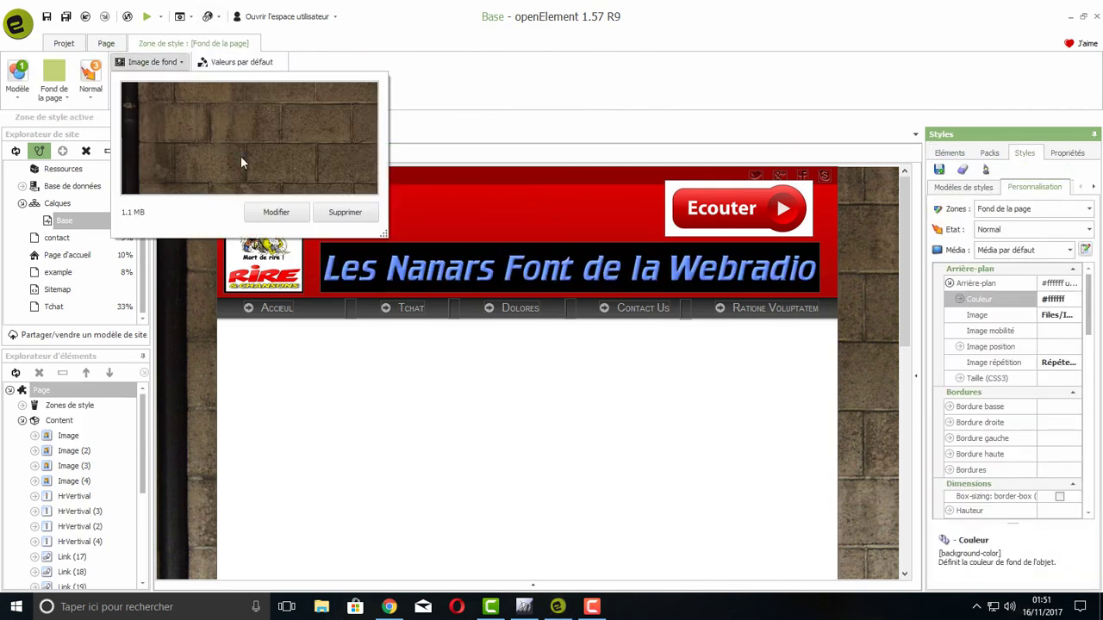
{"action": "left_click", "coordinate": [278, 216]}
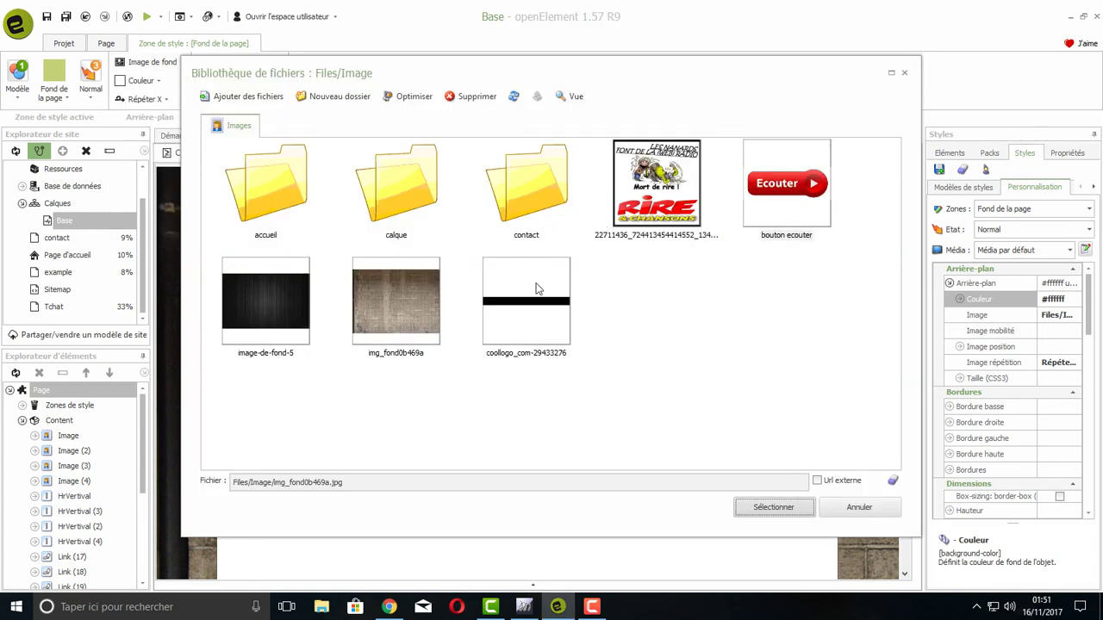
{"action": "left_click", "coordinate": [306, 302]}
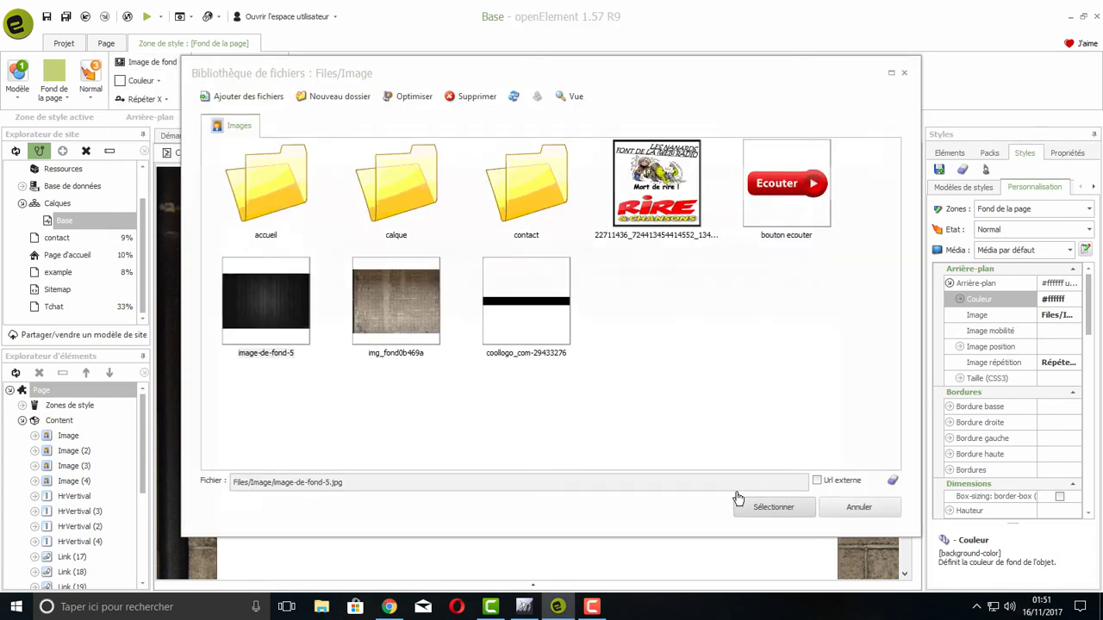
{"action": "left_click", "coordinate": [741, 507]}
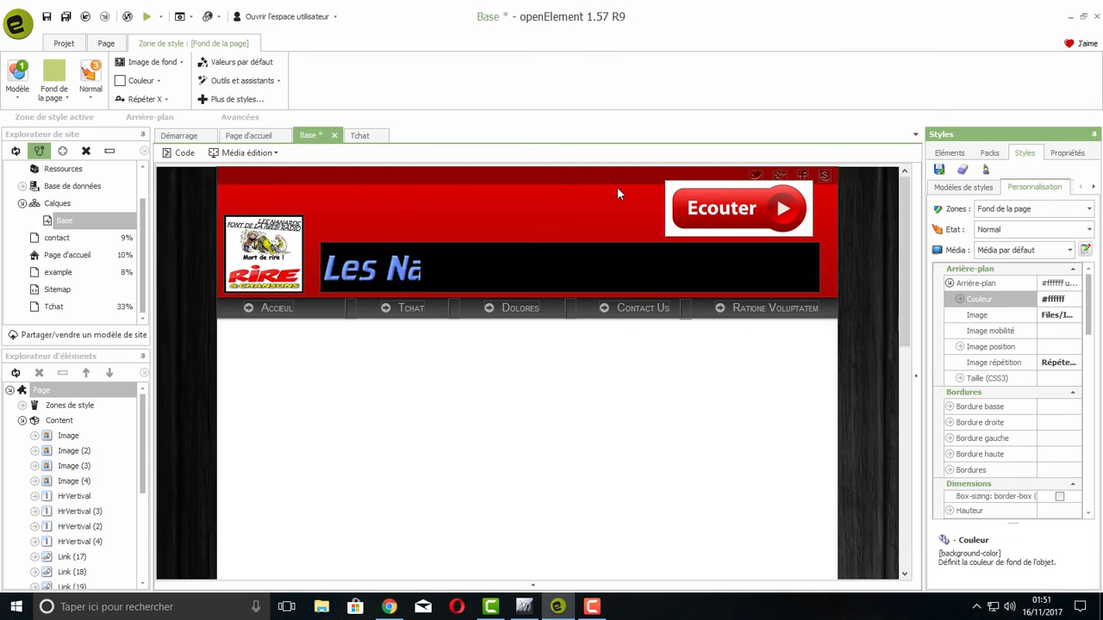
{"action": "left_click", "coordinate": [46, 17]}
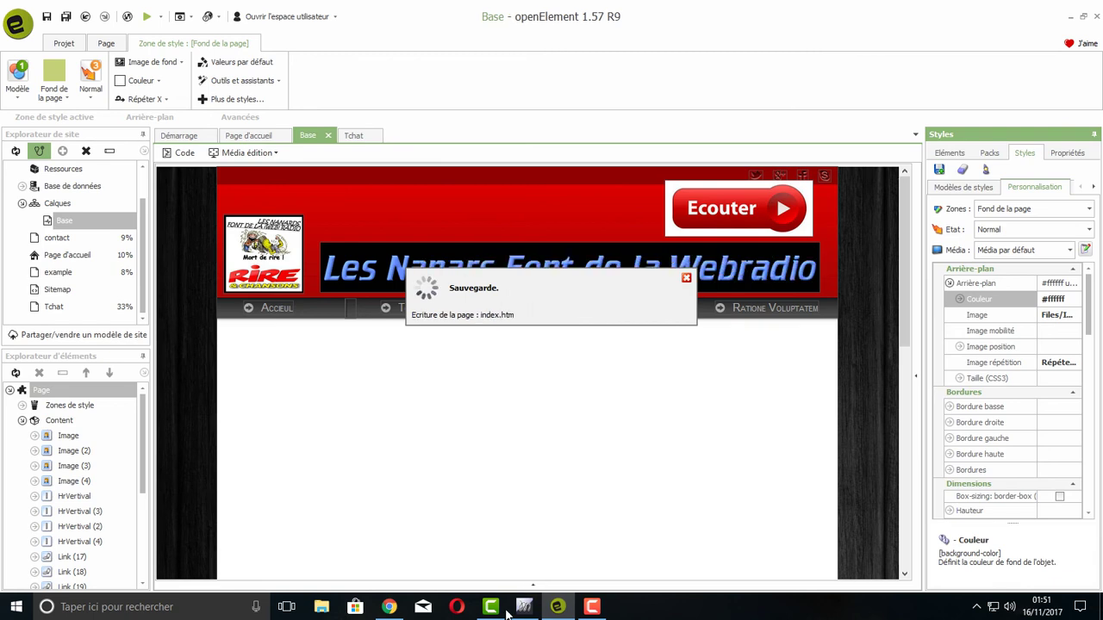
Step: Reload the home page preview in Chrome to check its background, and return to openElement
{"action": "left_click", "coordinate": [390, 607]}
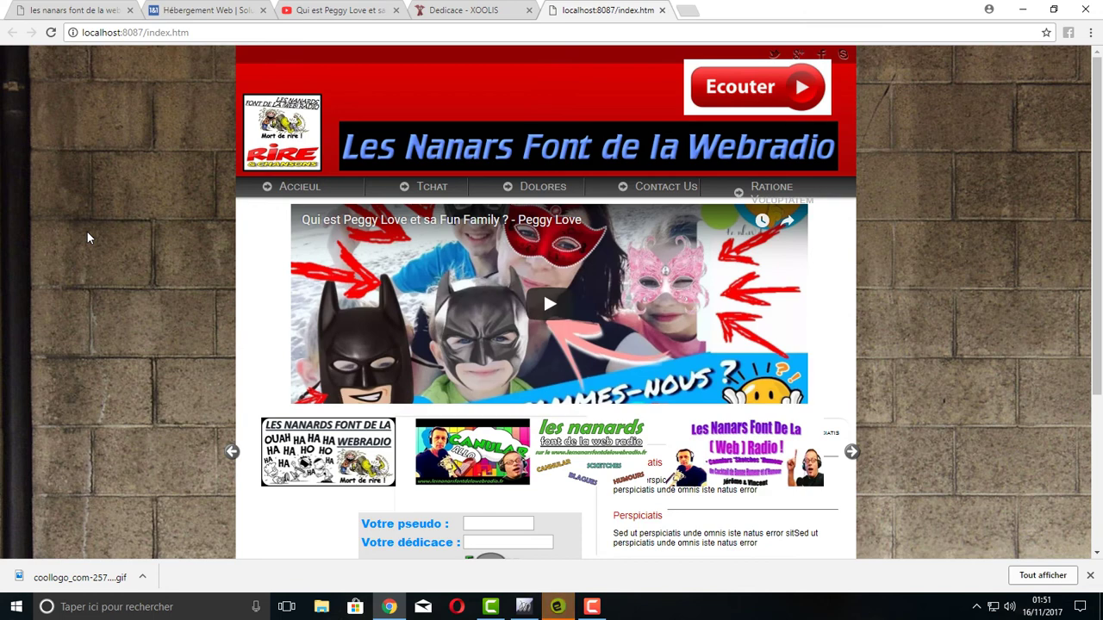
{"action": "right_click", "coordinate": [87, 232]}
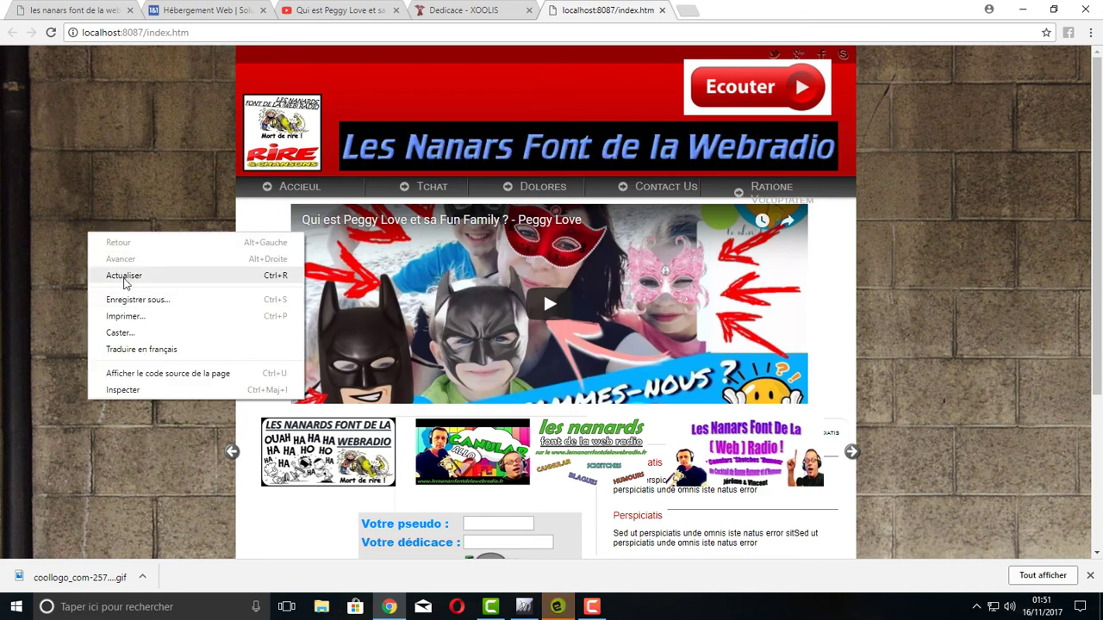
{"action": "left_click", "coordinate": [123, 277]}
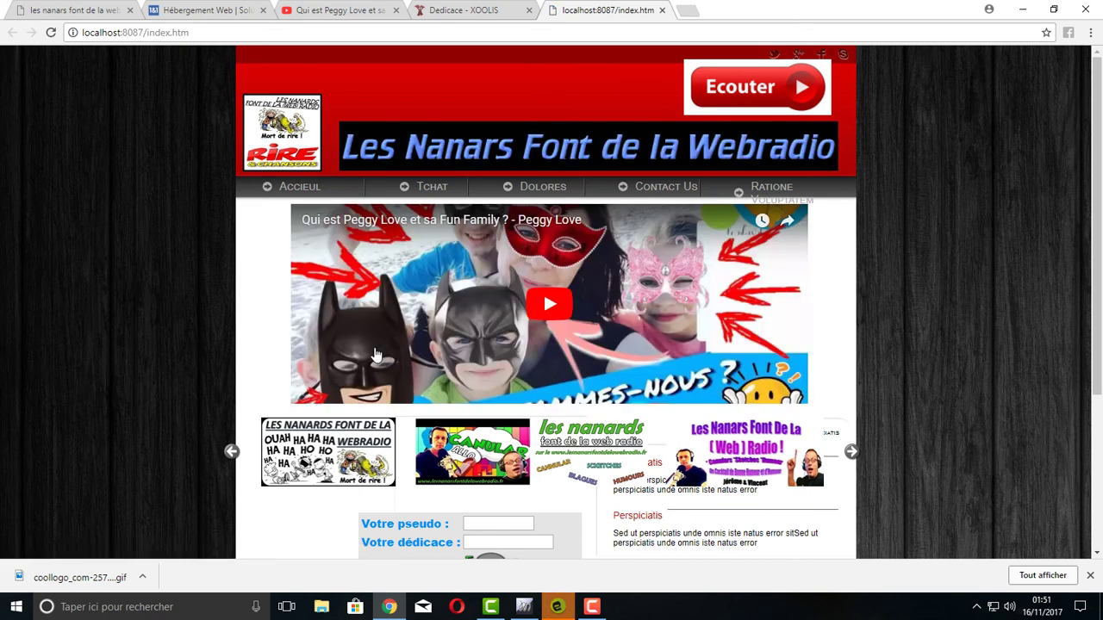
{"action": "scroll", "coordinate": [405, 355], "scroll_direction": "down", "scroll_amount": 3}
{"action": "left_click", "coordinate": [557, 606]}
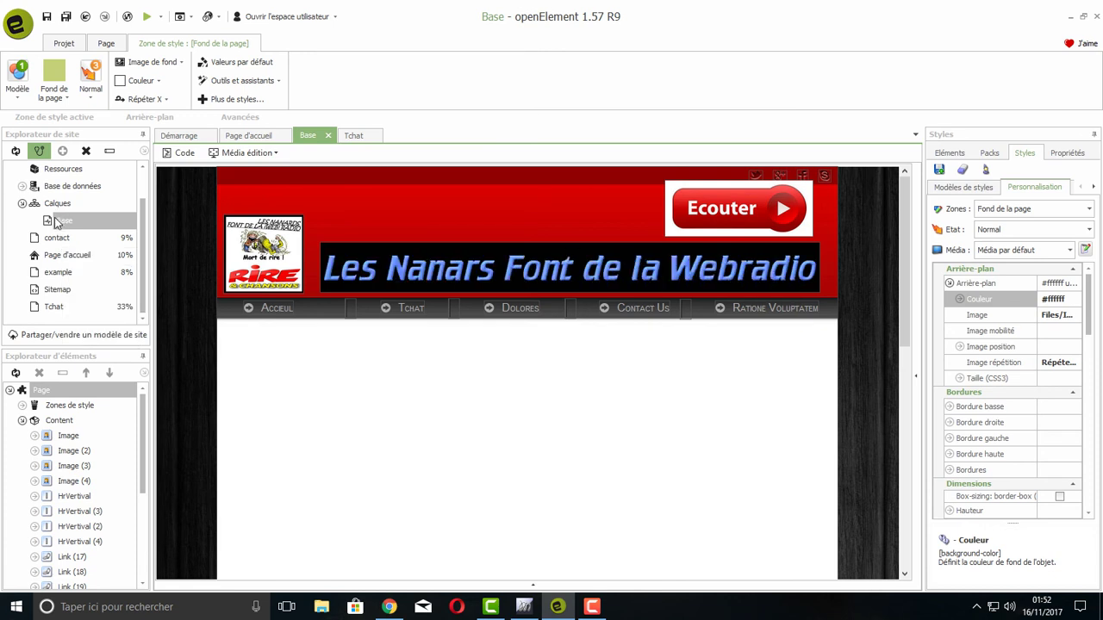
Step: Close the Base and Tchat documents, keeping the home page open for editing
{"action": "mouse_move", "coordinate": [56, 231]}
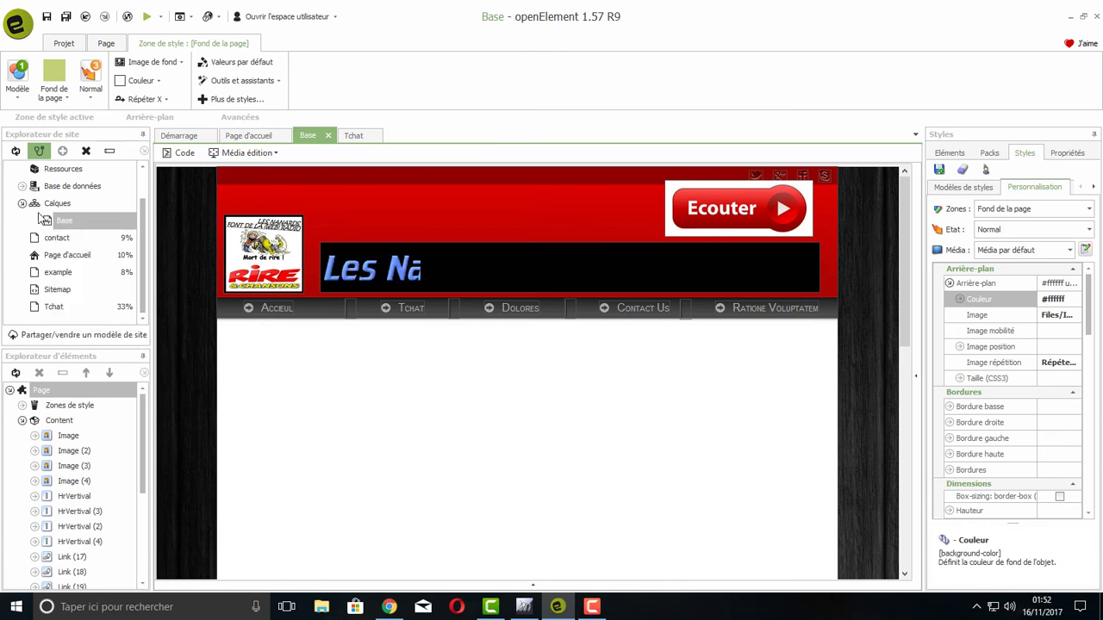
{"action": "left_click", "coordinate": [328, 136]}
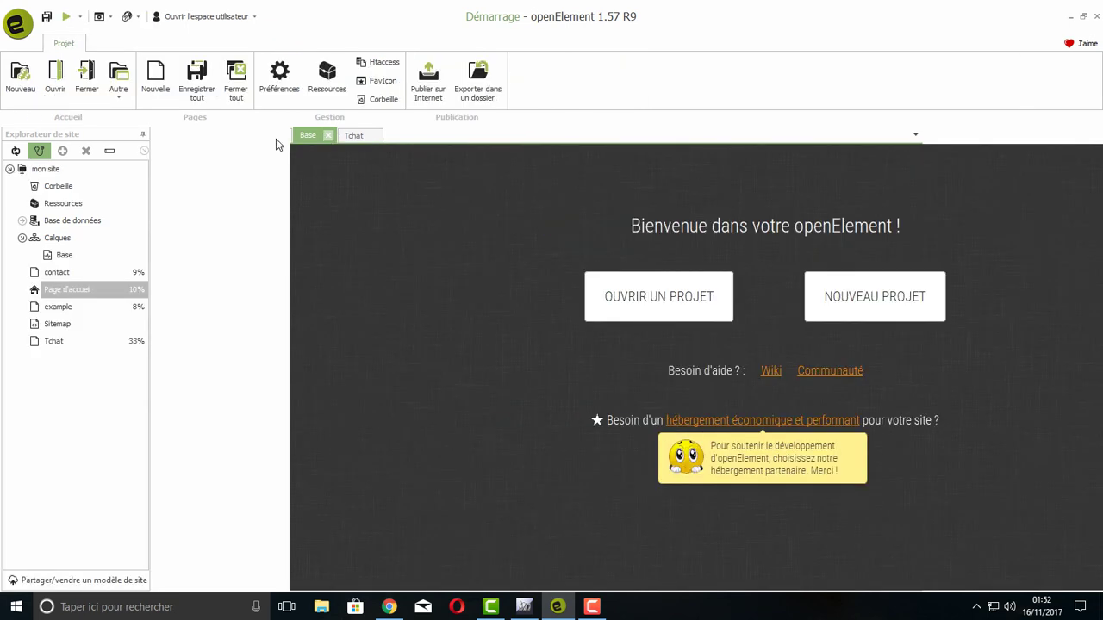
{"action": "left_click", "coordinate": [259, 136]}
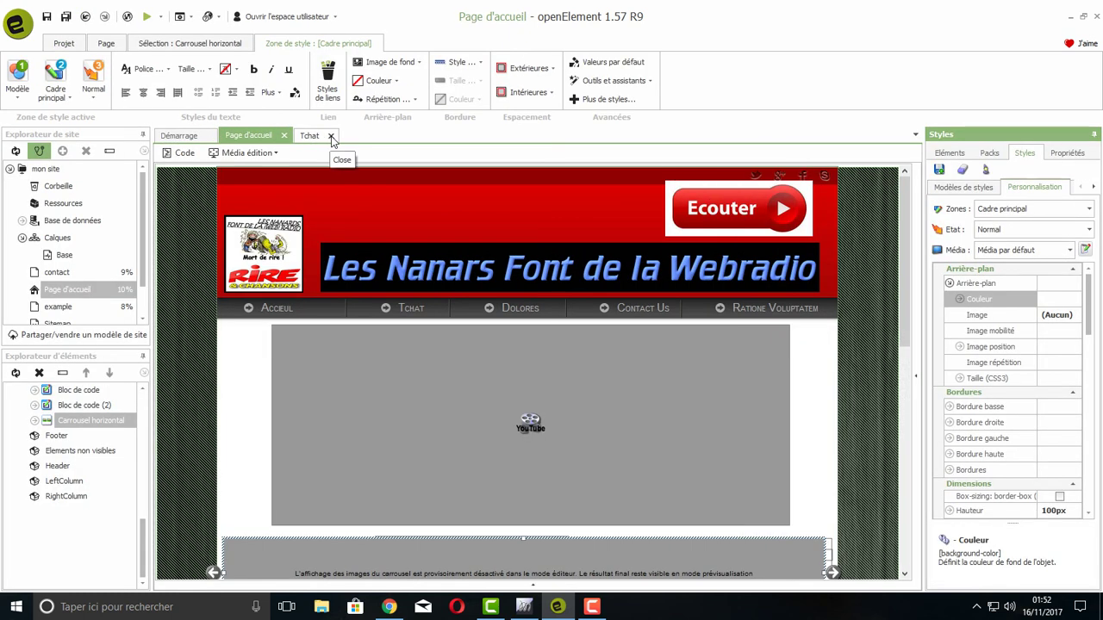
{"action": "left_click", "coordinate": [330, 137]}
Step: Try to delete the large frame image above the footer on the home page
{"action": "scroll", "coordinate": [460, 387], "scroll_direction": "down", "scroll_amount": 5}
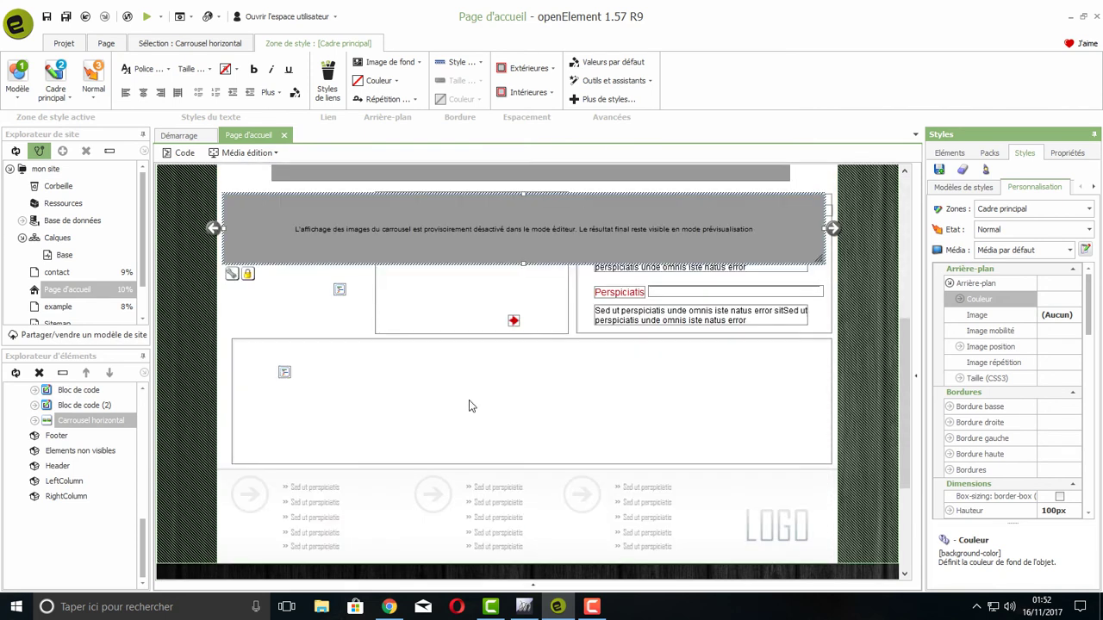
{"action": "left_click", "coordinate": [487, 346]}
{"action": "right_click", "coordinate": [487, 346]}
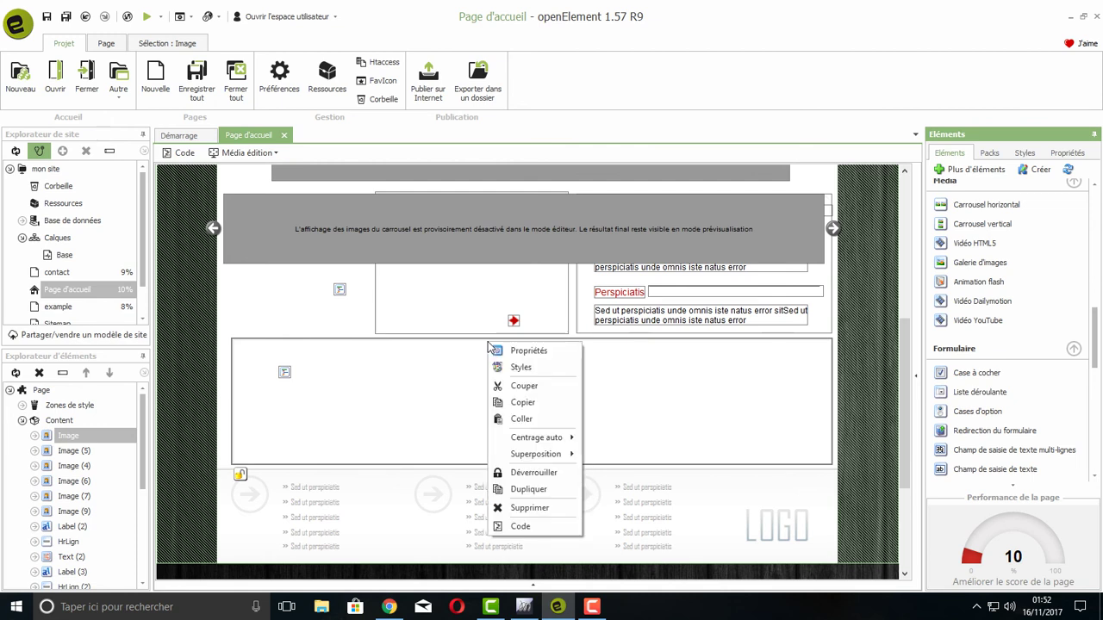
{"action": "left_click", "coordinate": [531, 508]}
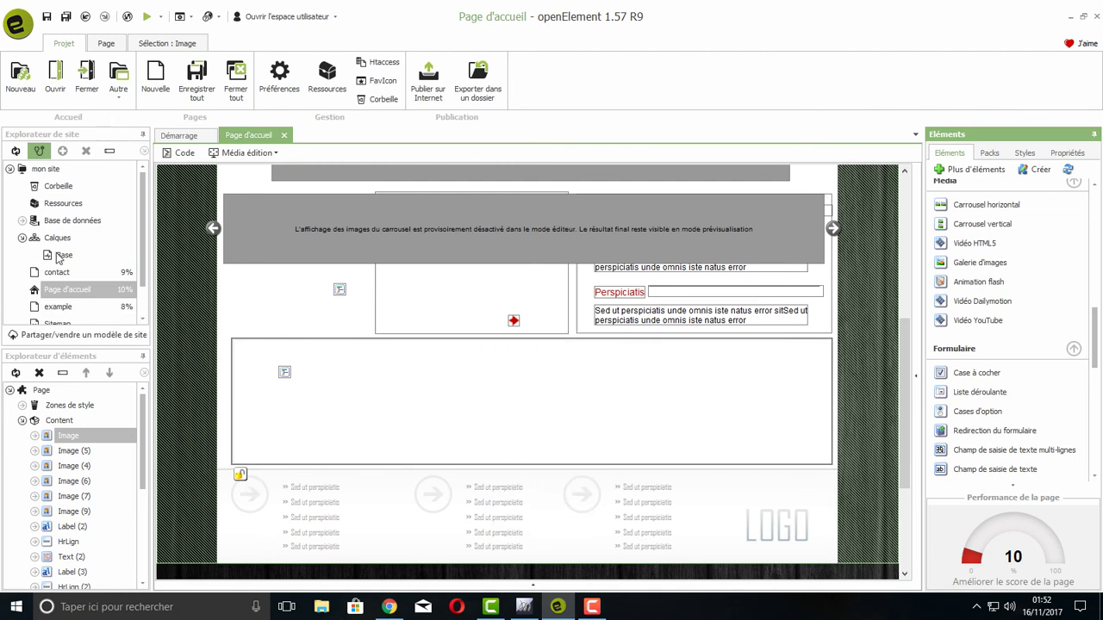
Step: Open the Base layer for editing from the site's layers
{"action": "left_click", "coordinate": [22, 239]}
{"action": "left_click", "coordinate": [21, 239]}
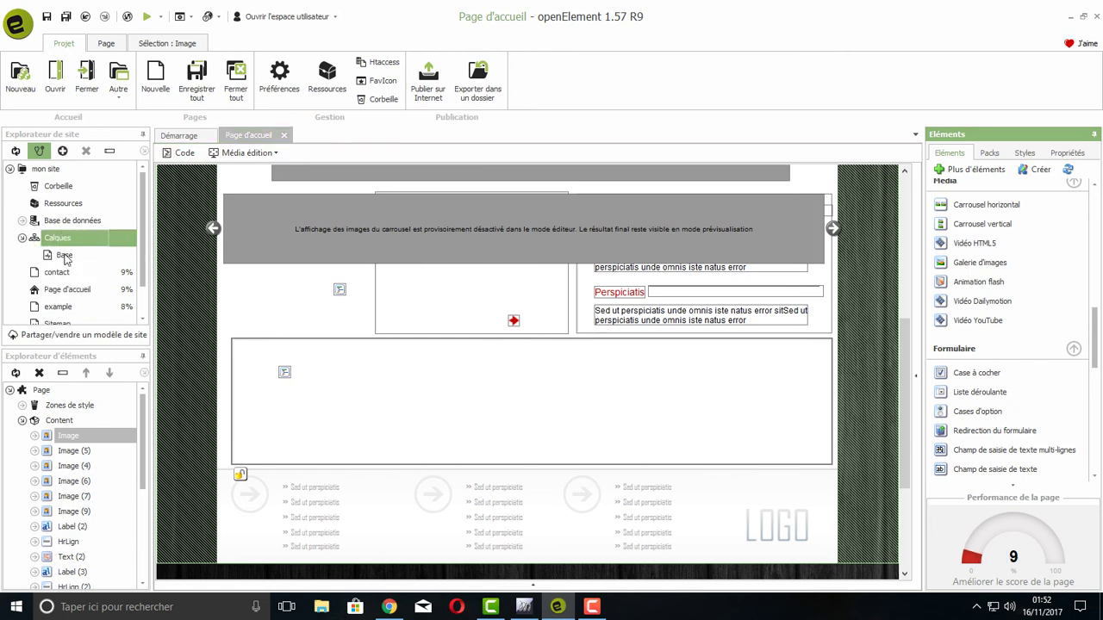
{"action": "double_click", "coordinate": [64, 255]}
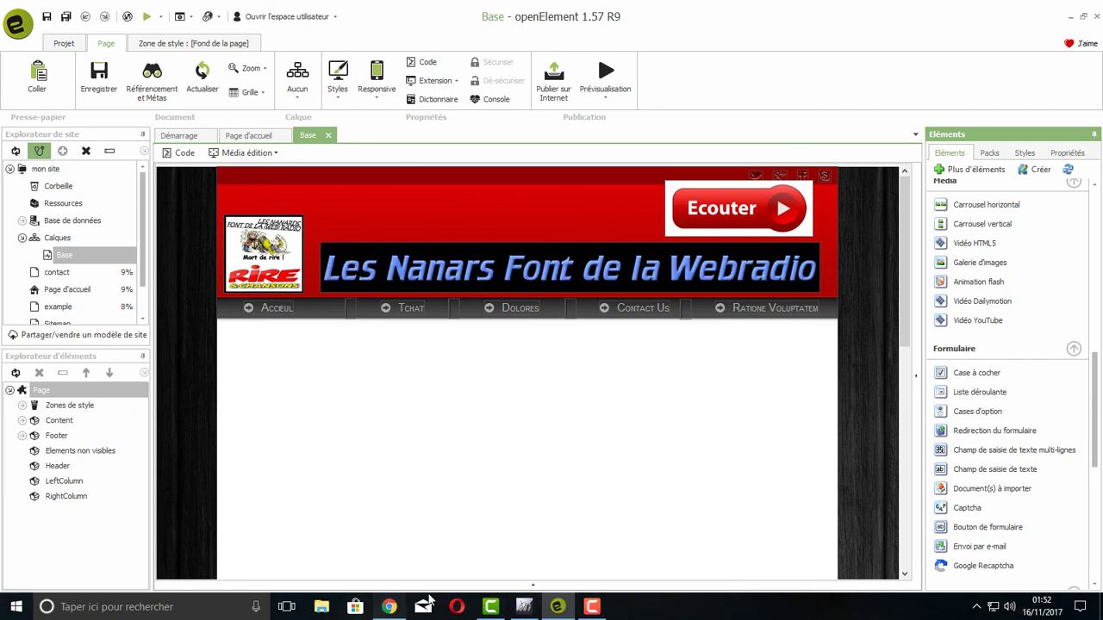
Step: Switch to Chrome and examine the home page preview with its background, video and carousel
{"action": "left_click", "coordinate": [390, 606]}
{"action": "scroll", "coordinate": [561, 503], "scroll_direction": "up", "scroll_amount": 3}
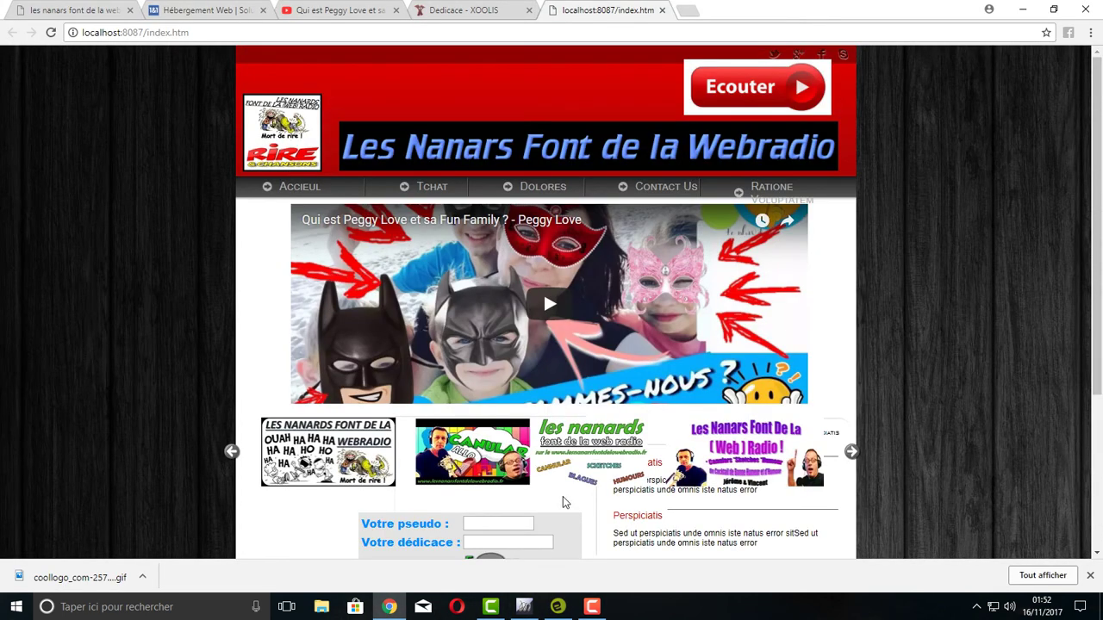
{"action": "scroll", "coordinate": [563, 502], "scroll_direction": "down", "scroll_amount": 1}
{"action": "scroll", "coordinate": [563, 503], "scroll_direction": "up", "scroll_amount": 1}
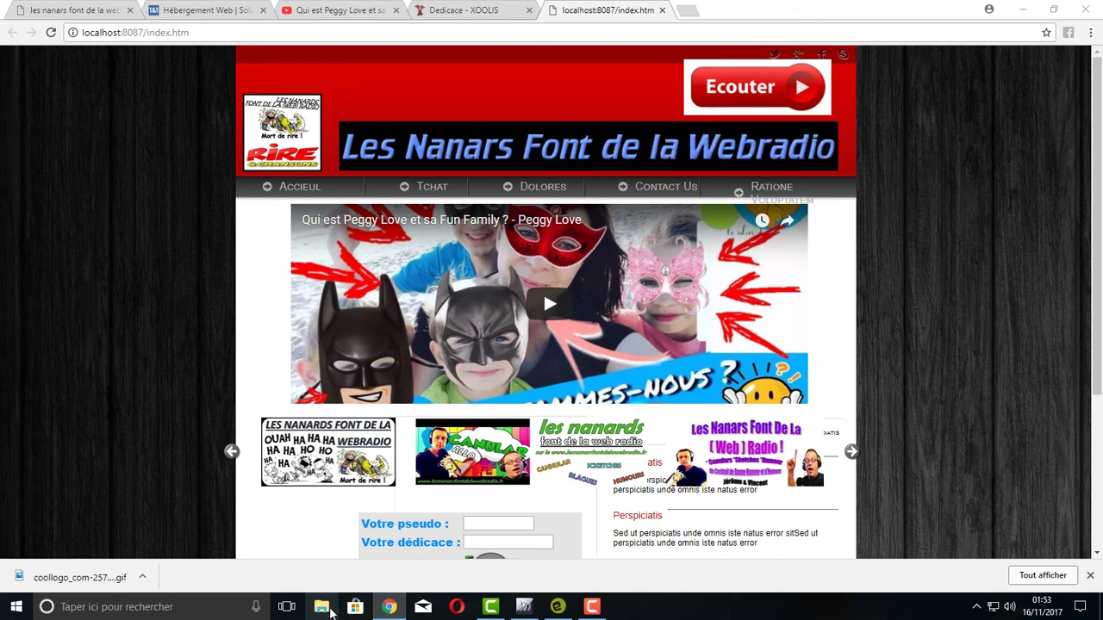
Step: Open File Explorer, look at the radiolac and sauvegarde pc folders in Documents, and close the window
{"action": "left_click", "coordinate": [321, 607]}
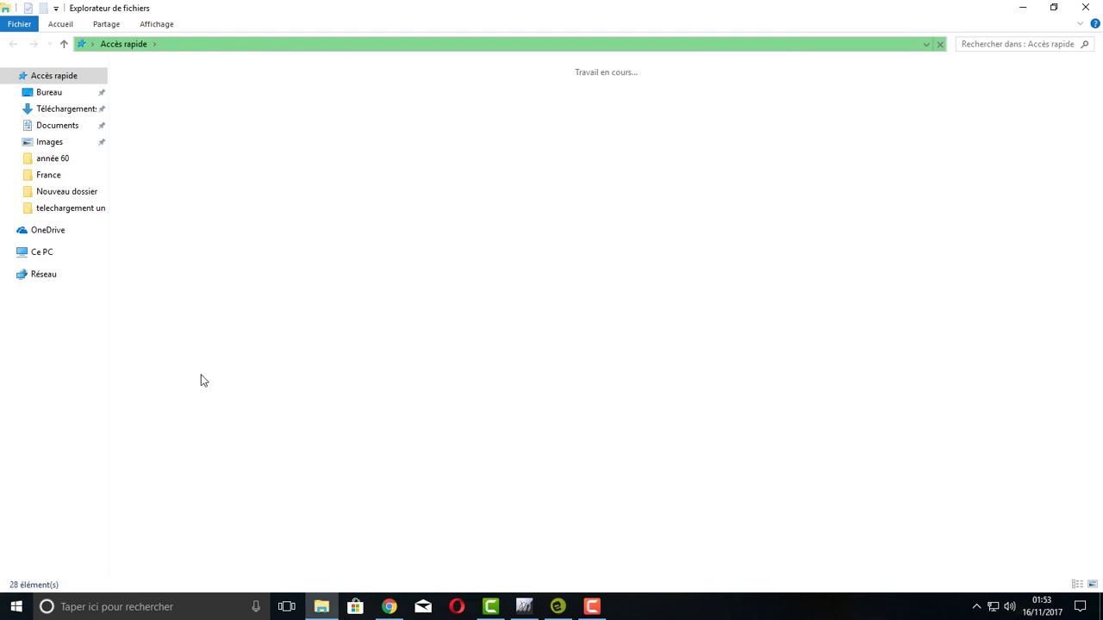
{"action": "left_click", "coordinate": [60, 129]}
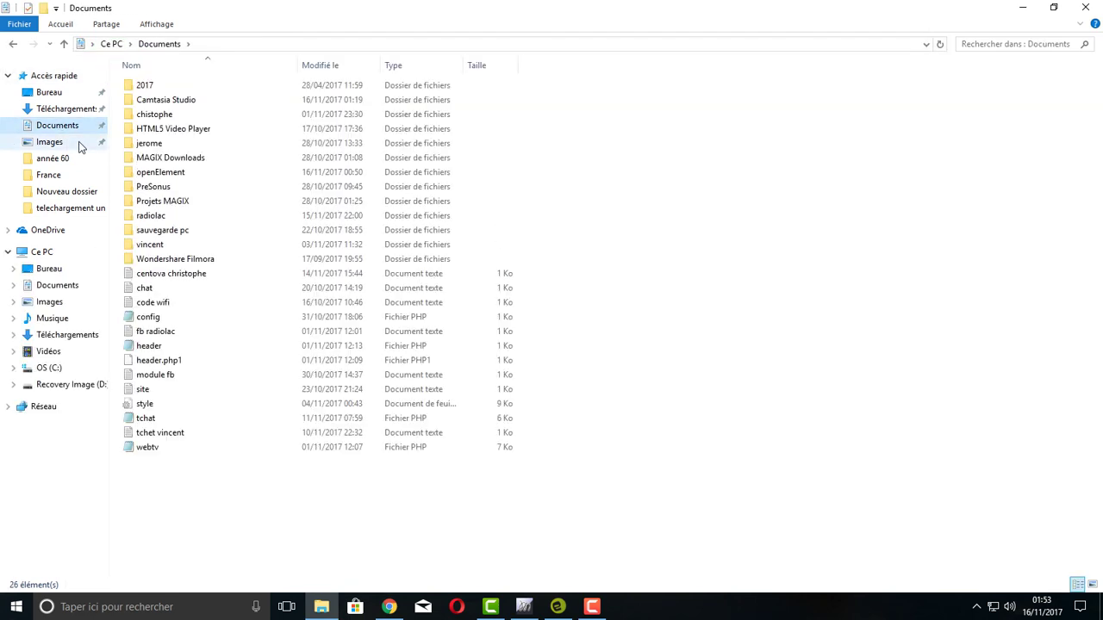
{"action": "left_click", "coordinate": [153, 218]}
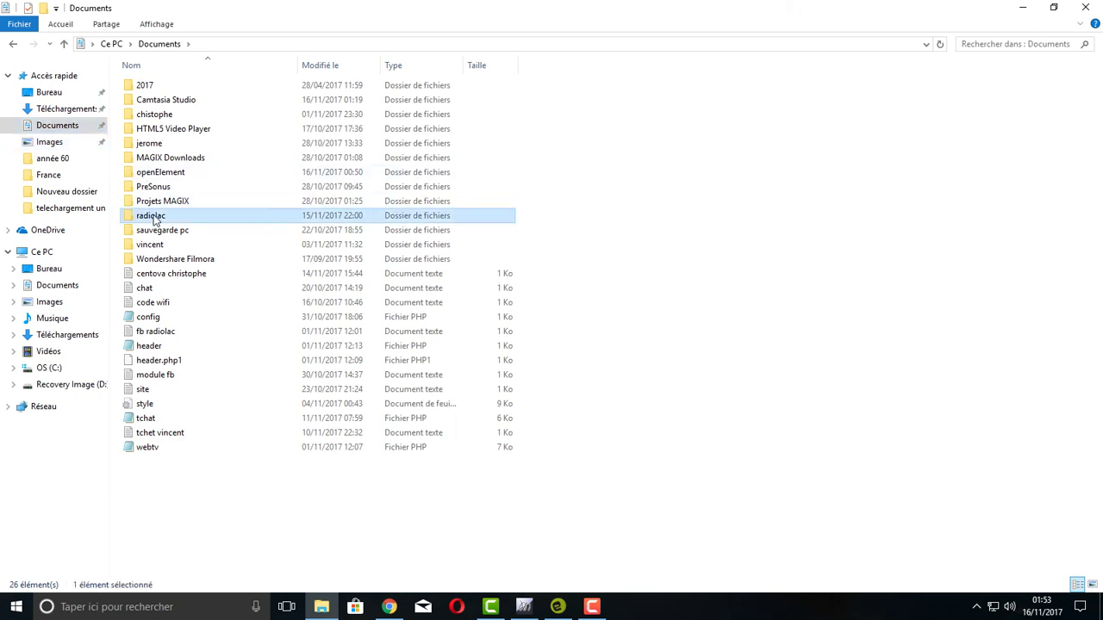
{"action": "left_click", "coordinate": [183, 230]}
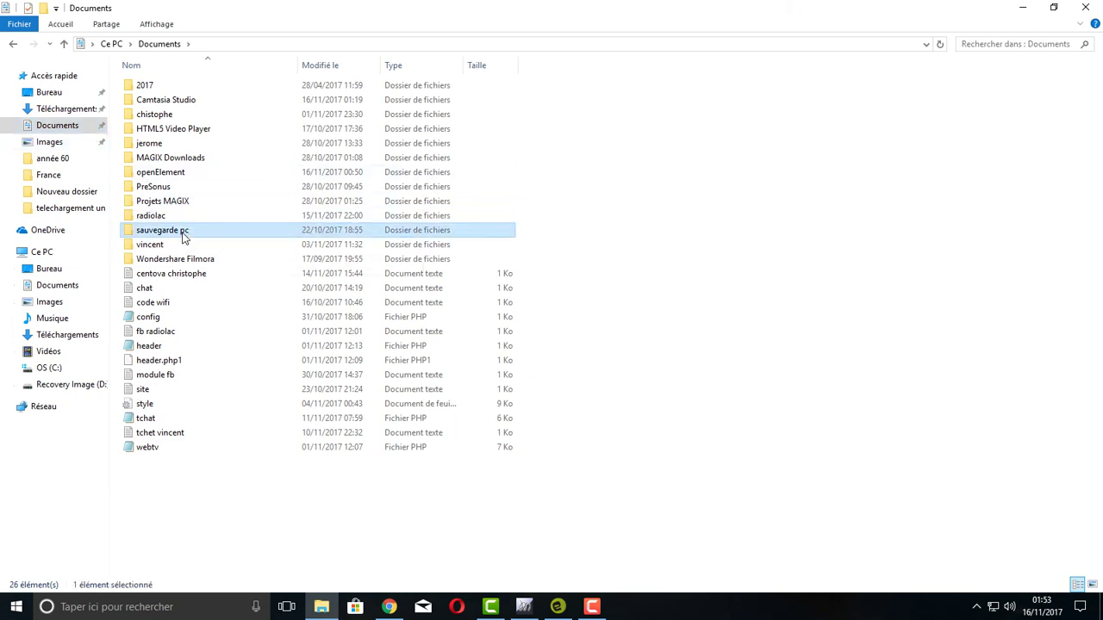
{"action": "left_click", "coordinate": [169, 218]}
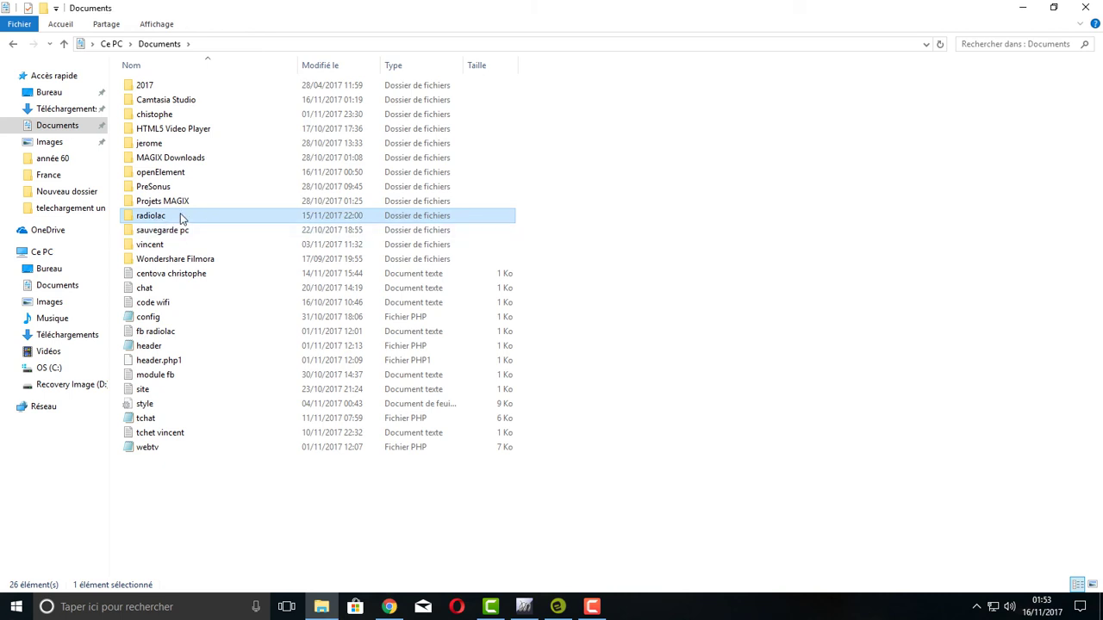
{"action": "mouse_move", "coordinate": [180, 217]}
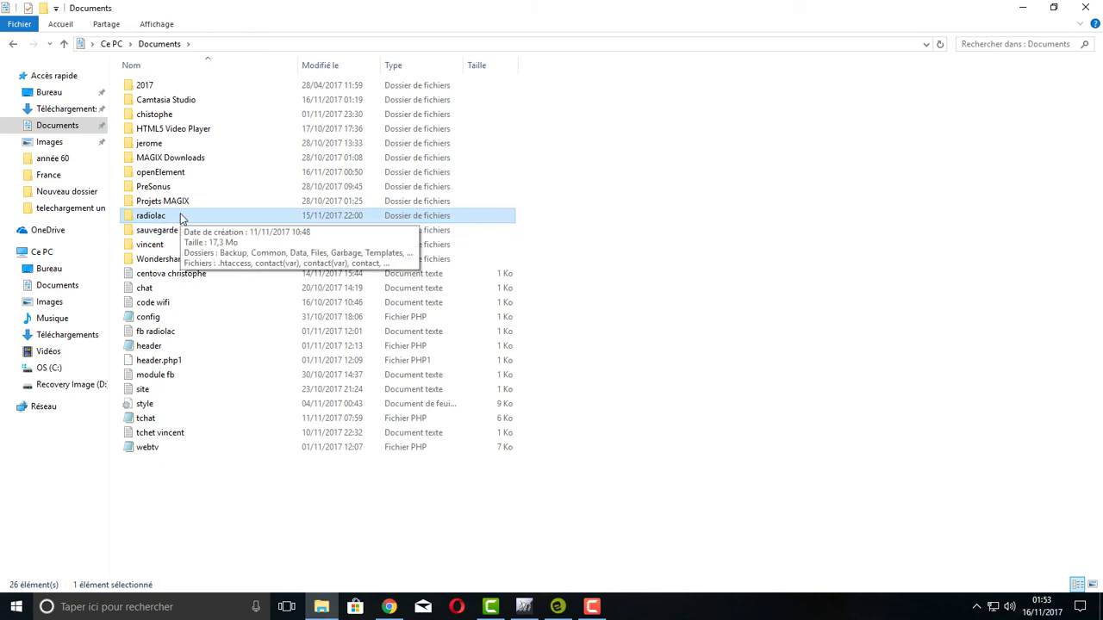
{"action": "left_click", "coordinate": [724, 249]}
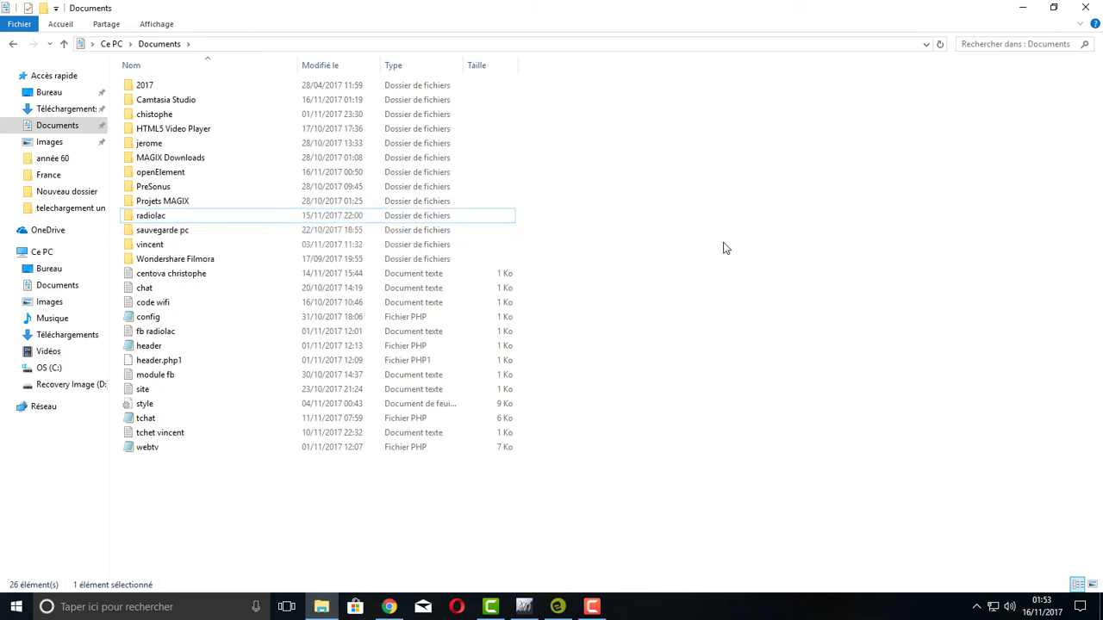
{"action": "left_click", "coordinate": [1097, 5]}
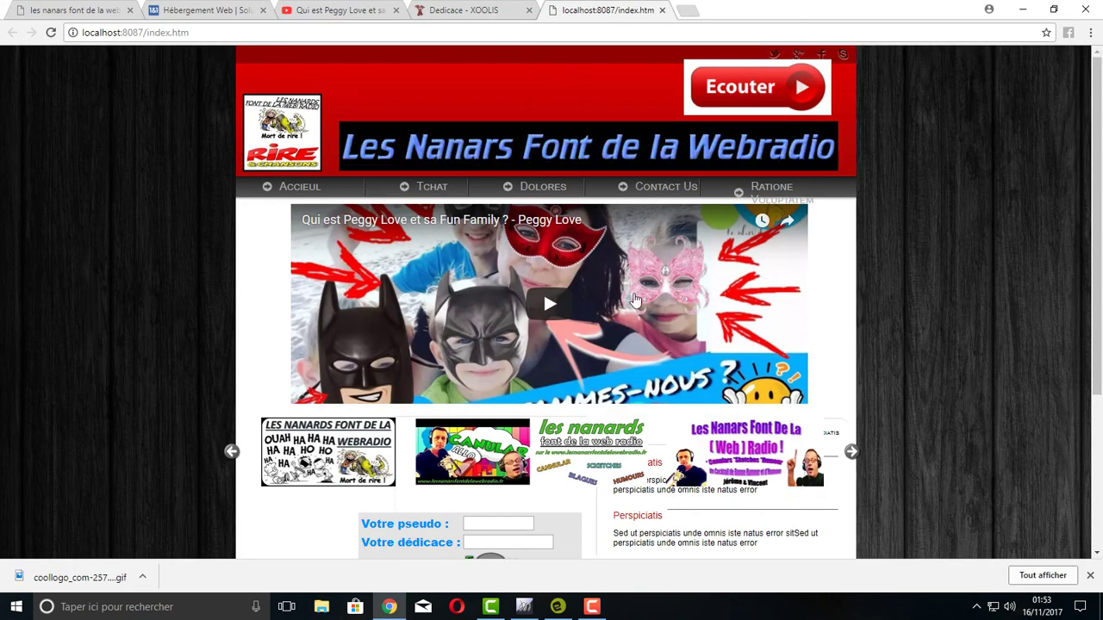
{"action": "scroll", "coordinate": [629, 295], "scroll_direction": "down", "scroll_amount": 3}
{"action": "scroll", "coordinate": [629, 295], "scroll_direction": "up", "scroll_amount": 3}
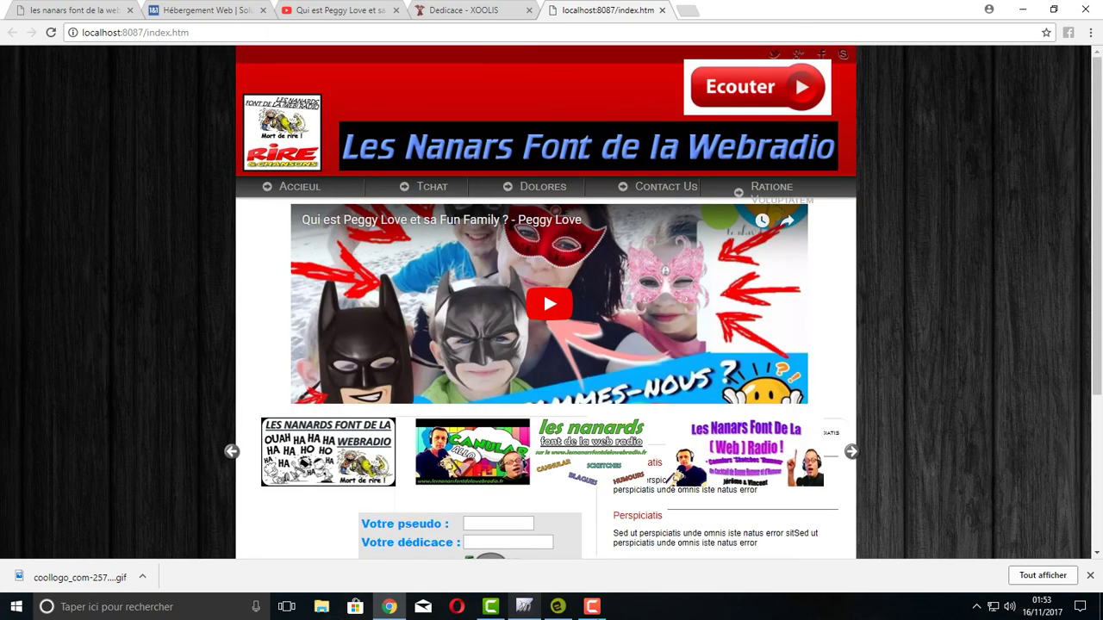
{"action": "left_click", "coordinate": [592, 607]}
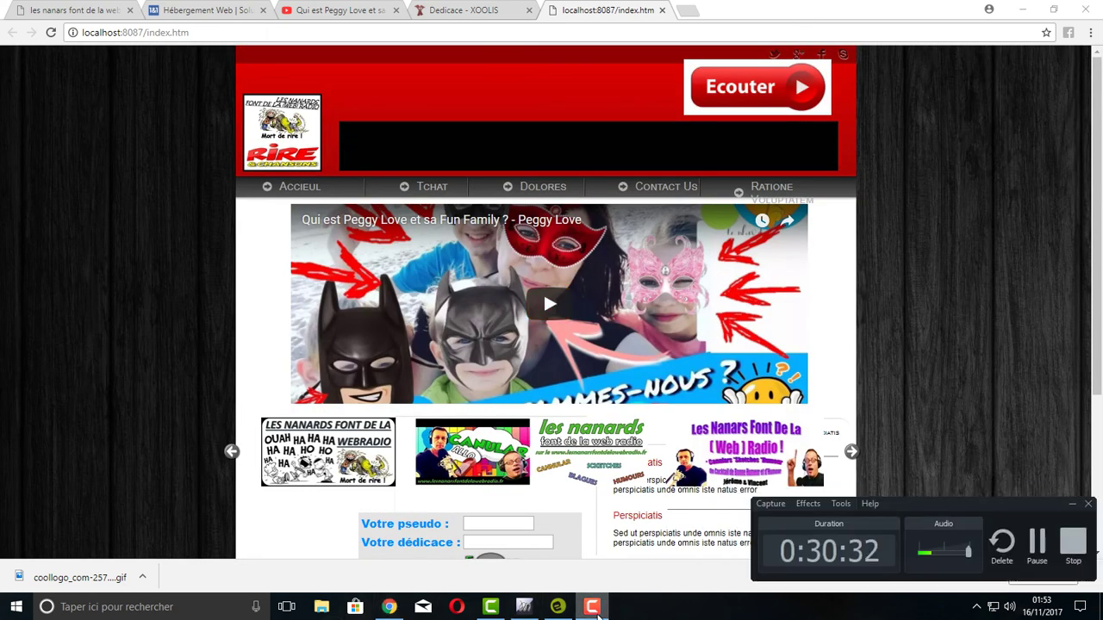
{"action": "left_click", "coordinate": [972, 313]}
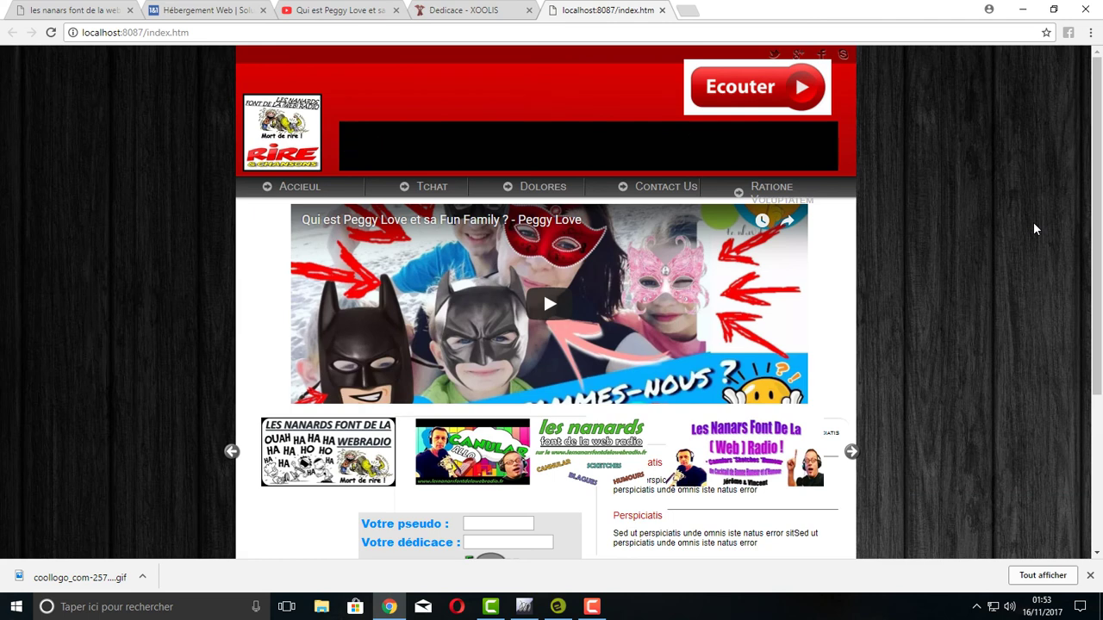
{"action": "left_click", "coordinate": [491, 606]}
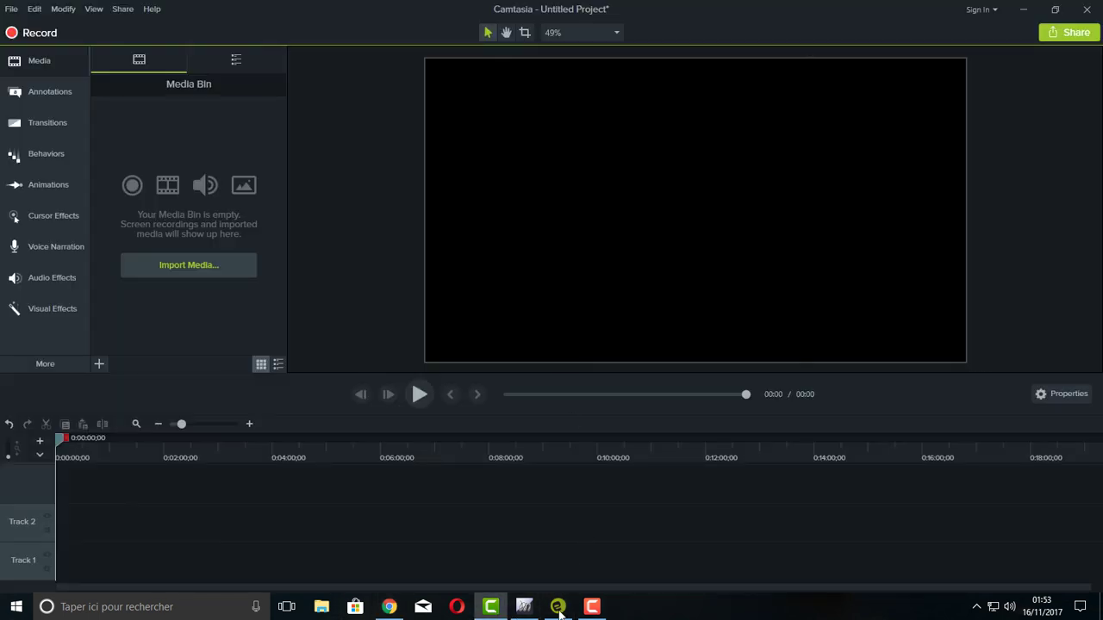
{"action": "left_click", "coordinate": [592, 607]}
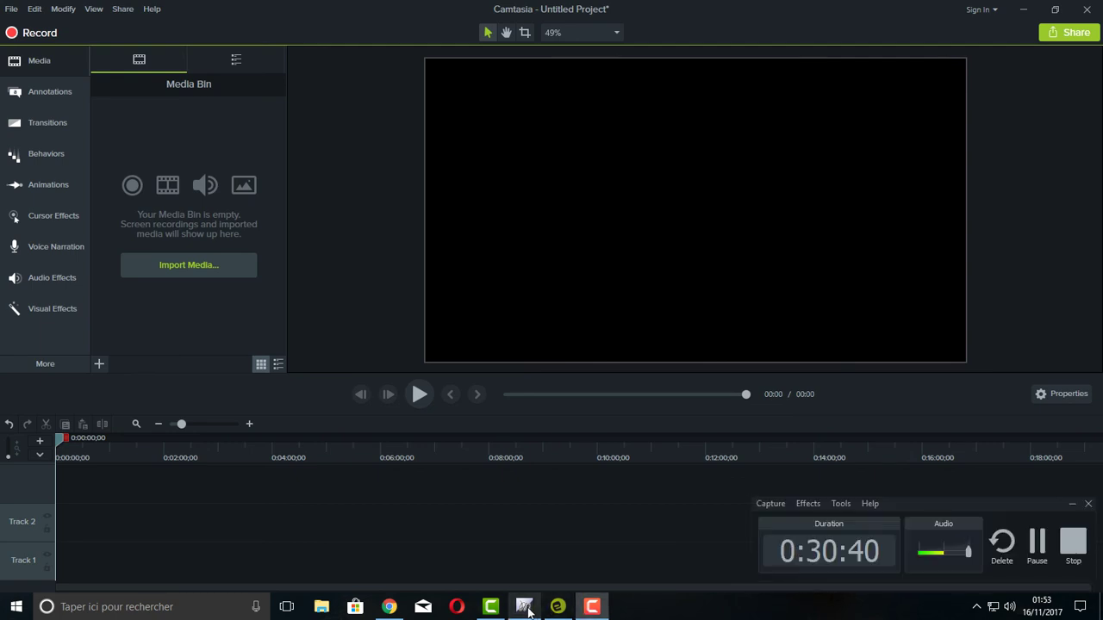
Step: Return to openElement and look through the available form, animation, interactivity, community, statistics and miscellaneous elements
{"action": "left_click", "coordinate": [557, 606]}
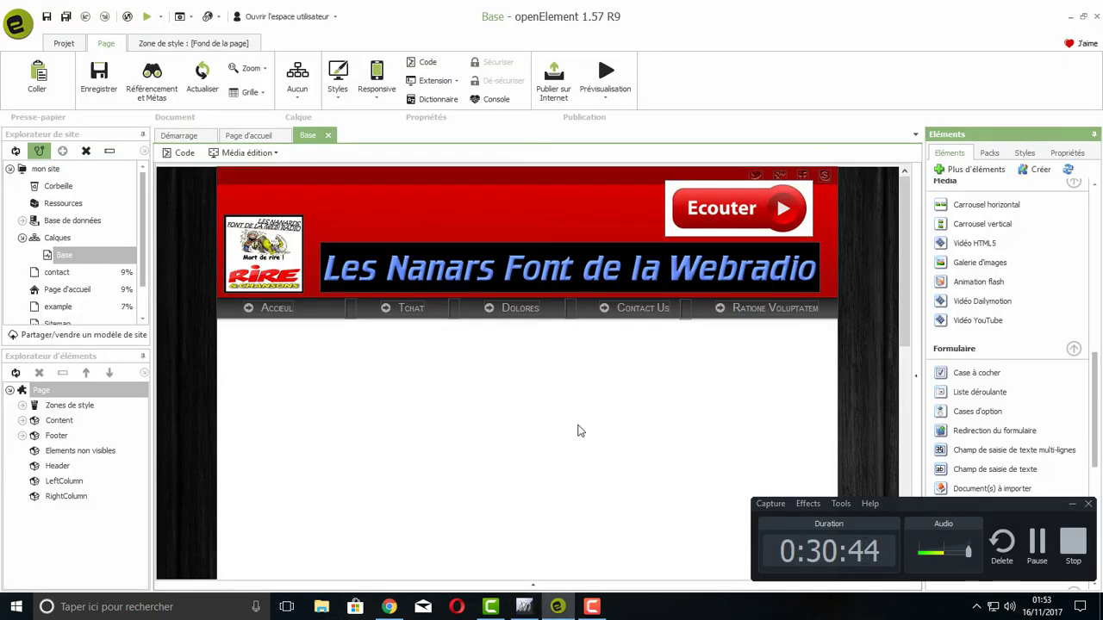
{"action": "left_click", "coordinate": [1071, 504]}
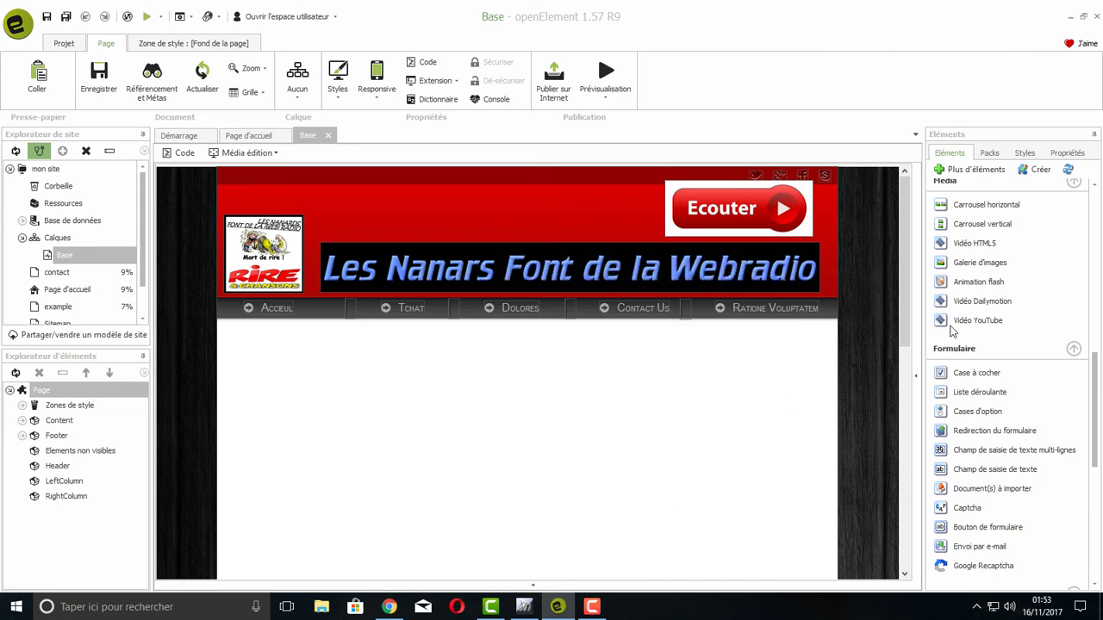
{"action": "scroll", "coordinate": [974, 302], "scroll_direction": "up", "scroll_amount": 3}
{"action": "scroll", "coordinate": [980, 339], "scroll_direction": "down", "scroll_amount": 3}
{"action": "scroll", "coordinate": [978, 435], "scroll_direction": "down", "scroll_amount": 3}
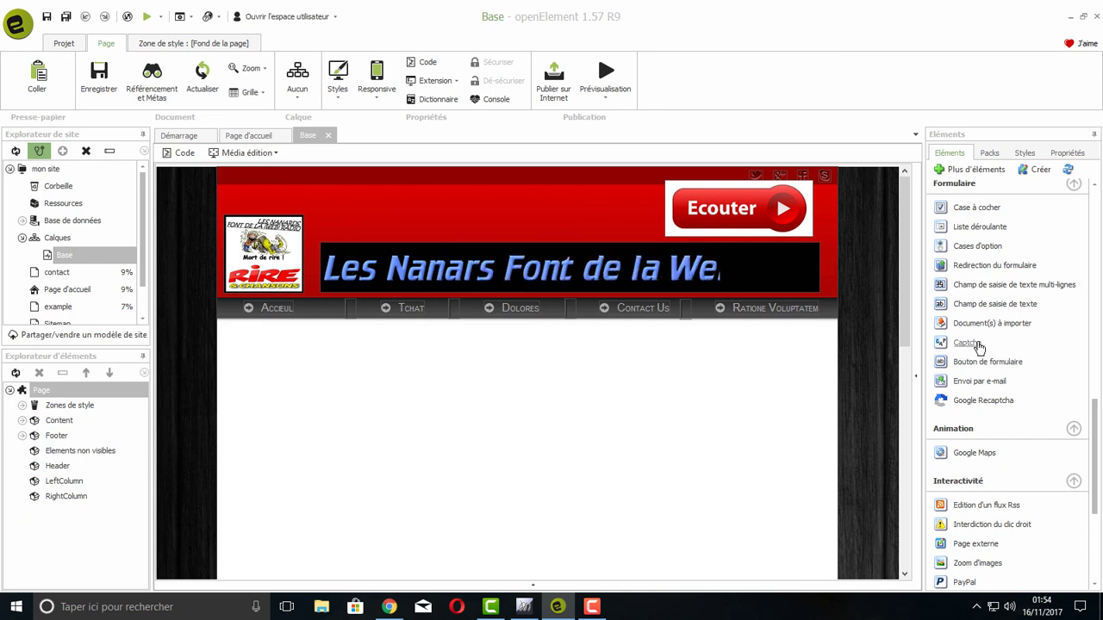
{"action": "scroll", "coordinate": [991, 418], "scroll_direction": "down", "scroll_amount": 4}
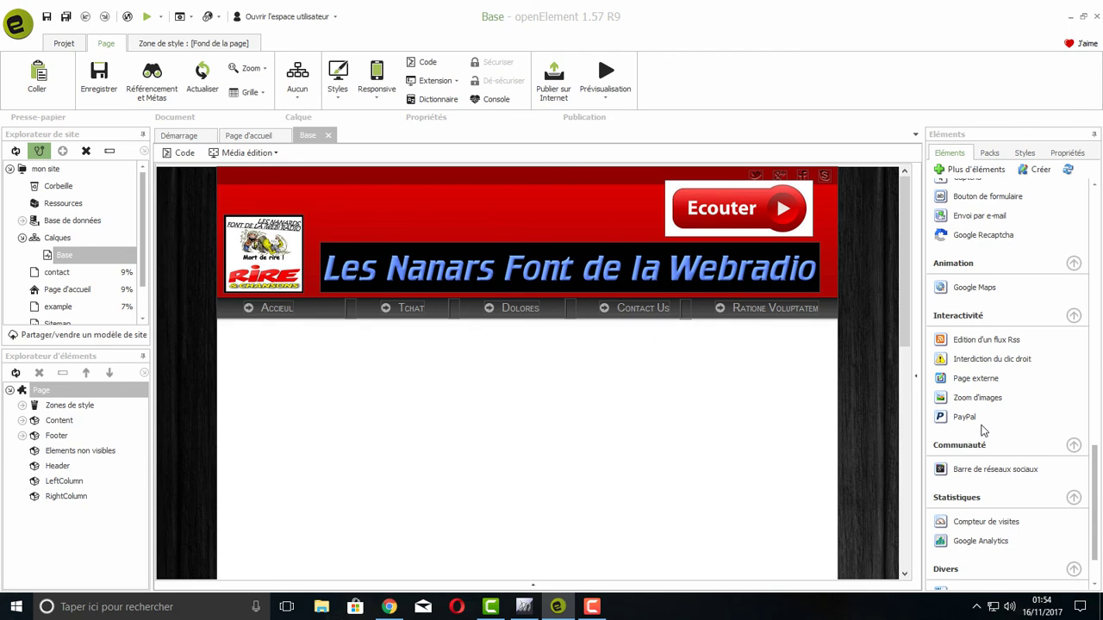
{"action": "scroll", "coordinate": [983, 431], "scroll_direction": "down", "scroll_amount": 2}
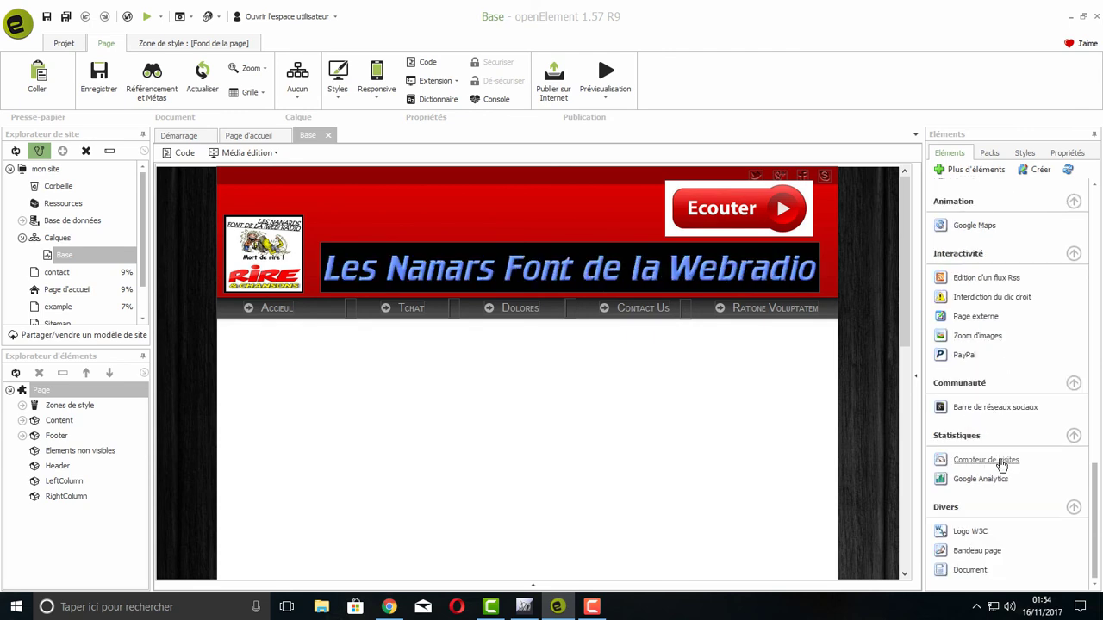
{"action": "scroll", "coordinate": [974, 560], "scroll_direction": "up", "scroll_amount": 10}
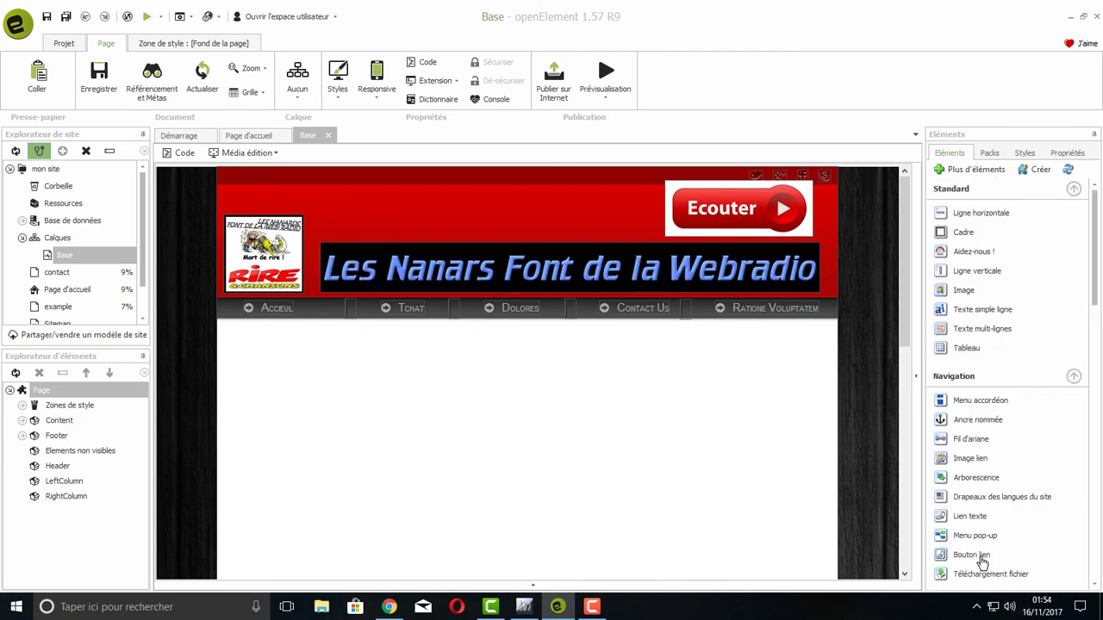
Step: Review the available standard, navigation, script, container and media elements, including the code blocks and video elements
{"action": "scroll", "coordinate": [986, 538], "scroll_direction": "down", "scroll_amount": 5}
{"action": "scroll", "coordinate": [998, 422], "scroll_direction": "up", "scroll_amount": 5}
{"action": "scroll", "coordinate": [998, 390], "scroll_direction": "down", "scroll_amount": 3}
{"action": "scroll", "coordinate": [995, 392], "scroll_direction": "down", "scroll_amount": 3}
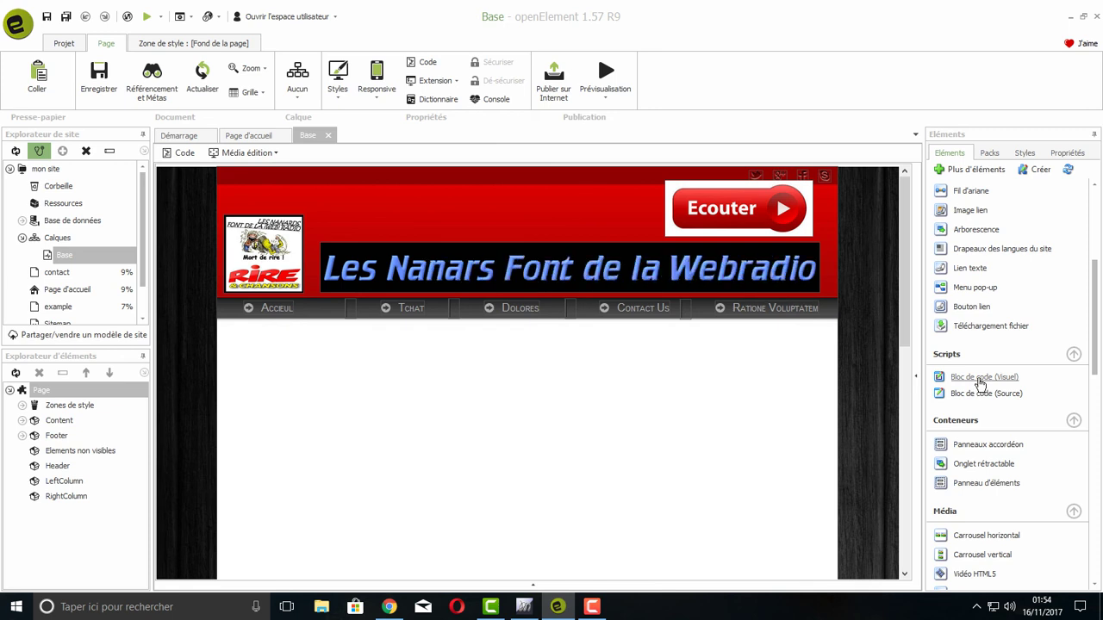
{"action": "mouse_move", "coordinate": [976, 384]}
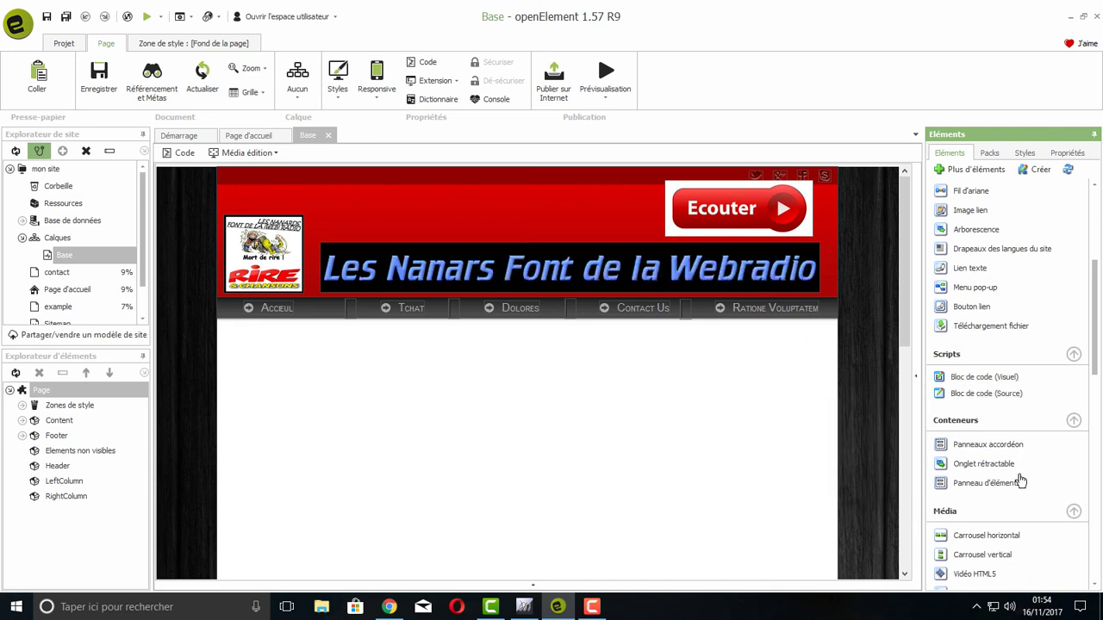
{"action": "scroll", "coordinate": [1012, 452], "scroll_direction": "up", "scroll_amount": 2}
{"action": "scroll", "coordinate": [995, 390], "scroll_direction": "up", "scroll_amount": 4}
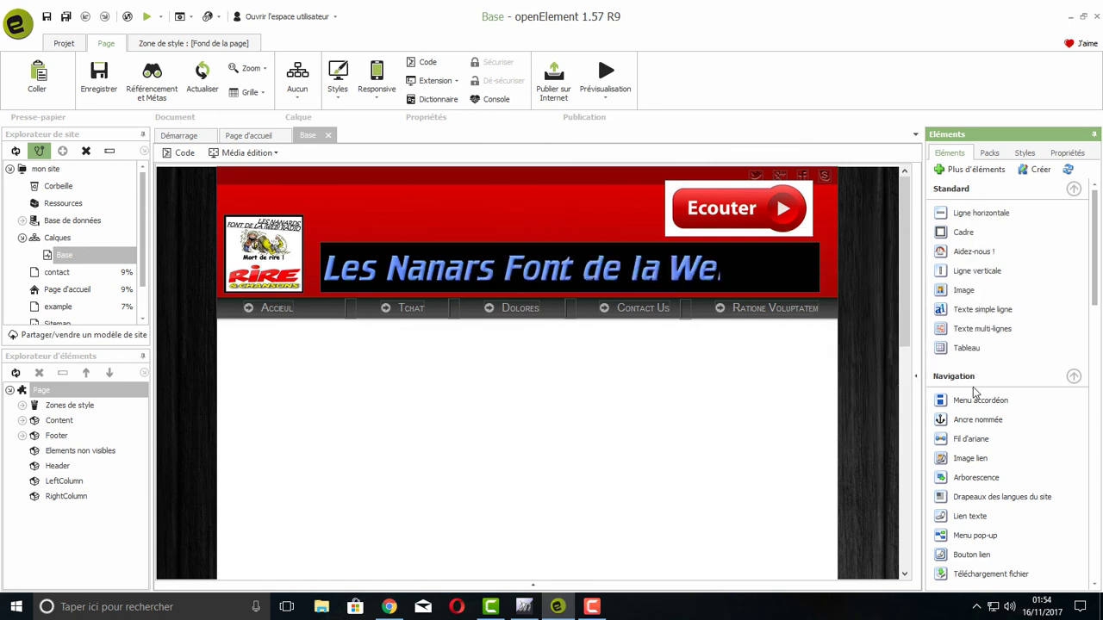
{"action": "scroll", "coordinate": [971, 394], "scroll_direction": "down", "scroll_amount": 4}
{"action": "scroll", "coordinate": [978, 374], "scroll_direction": "down", "scroll_amount": 6}
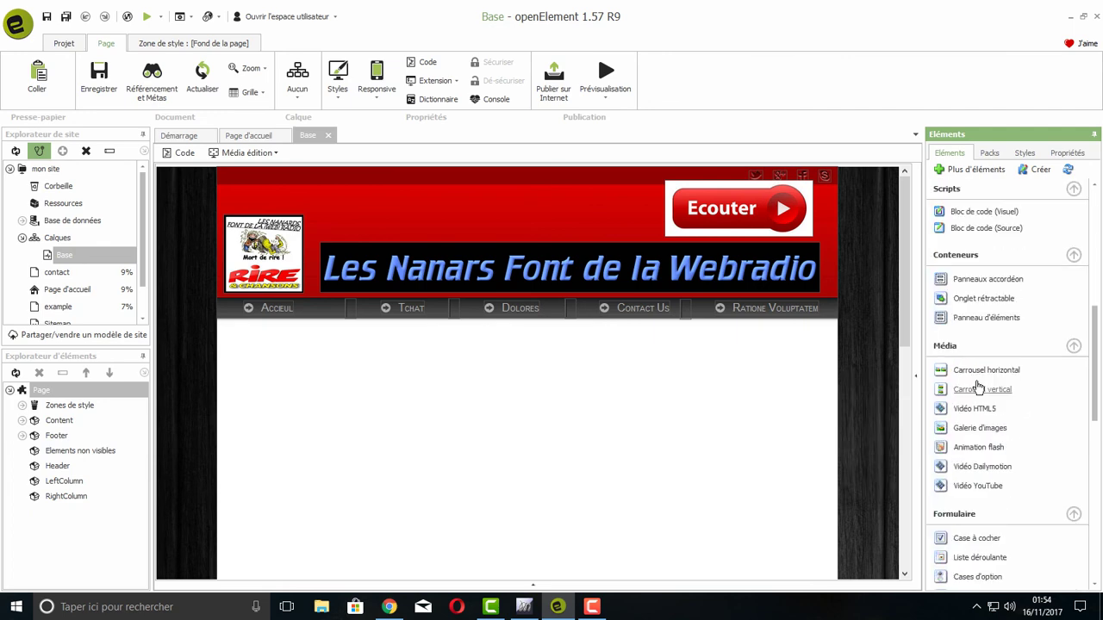
{"action": "mouse_move", "coordinate": [983, 415]}
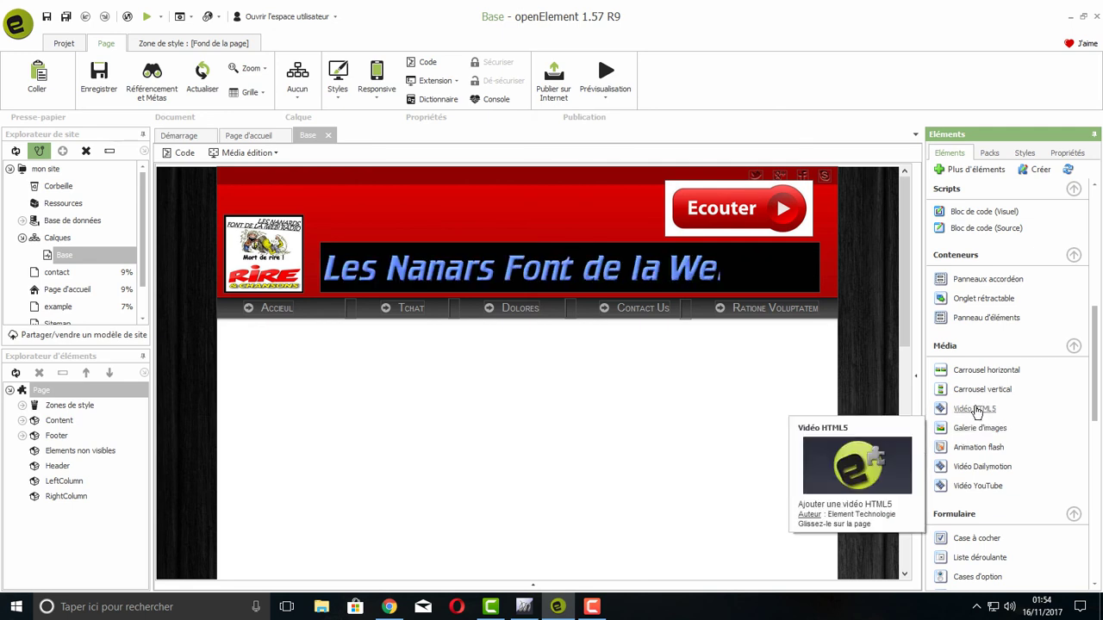
{"action": "mouse_move", "coordinate": [986, 440]}
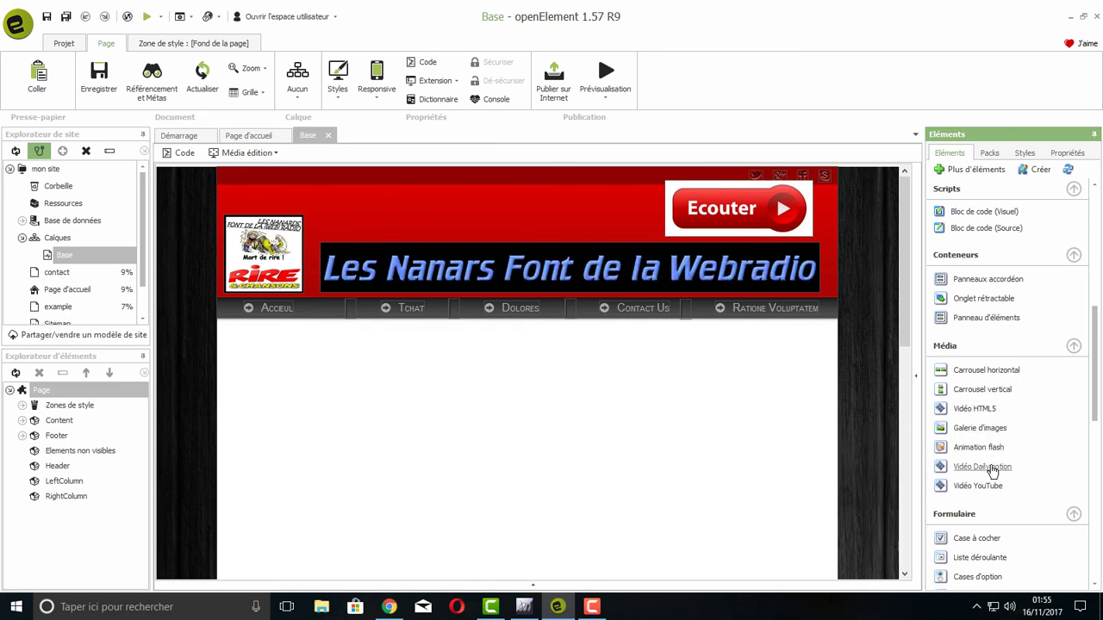
Step: Review the YouTube video element and the rest of the element list, and examine the Base layer from header to footer
{"action": "mouse_move", "coordinate": [992, 491]}
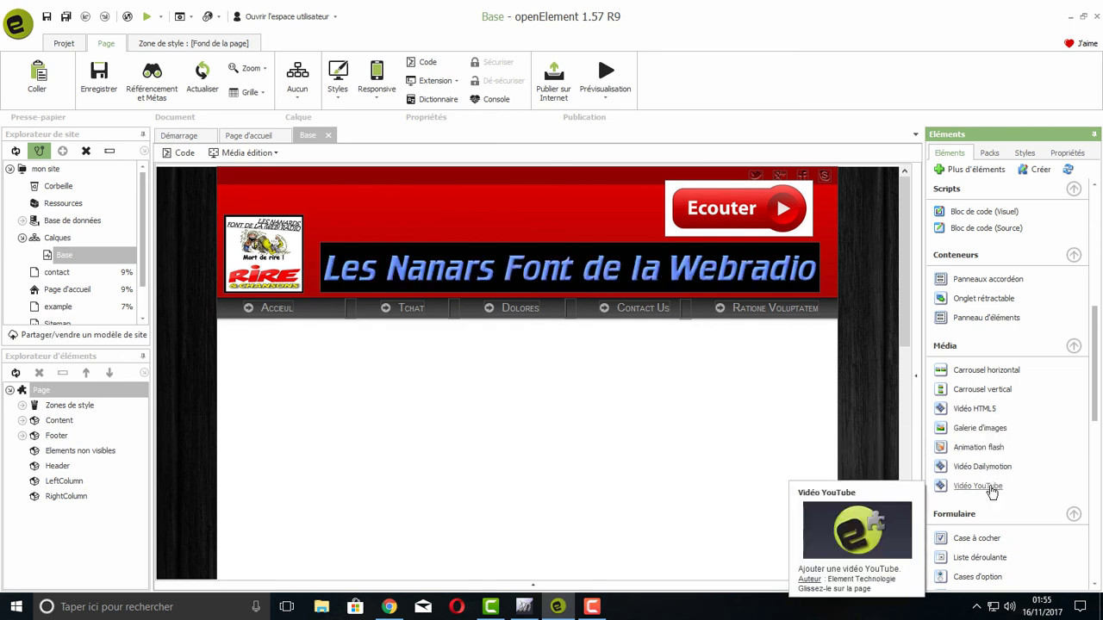
{"action": "scroll", "coordinate": [994, 448], "scroll_direction": "down", "scroll_amount": 6}
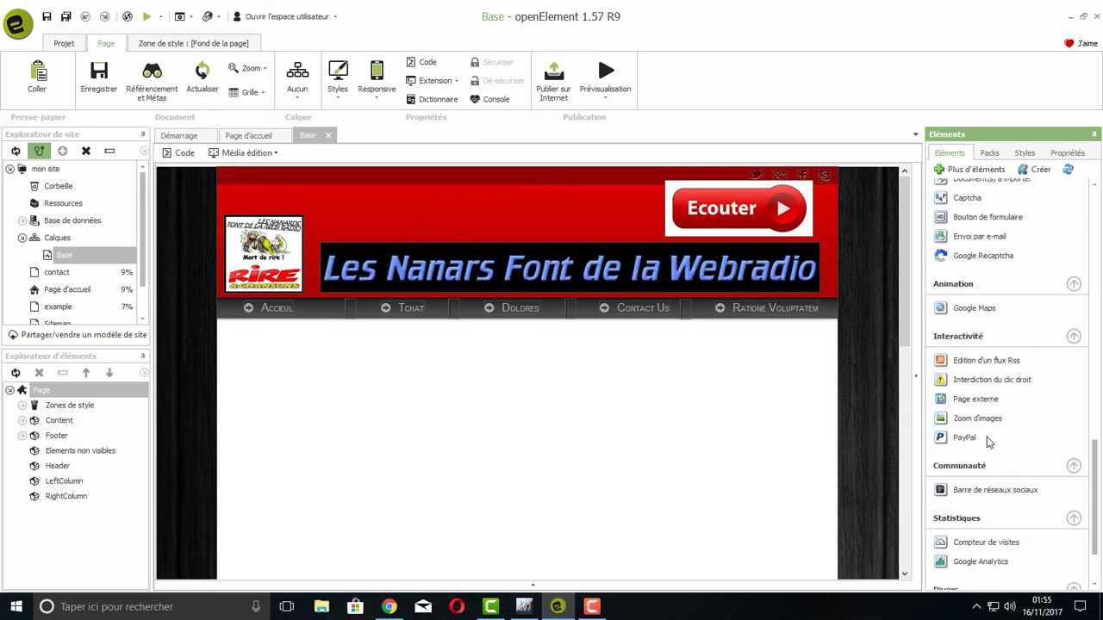
{"action": "scroll", "coordinate": [989, 441], "scroll_direction": "up", "scroll_amount": 10}
{"action": "scroll", "coordinate": [989, 441], "scroll_direction": "up", "scroll_amount": 1}
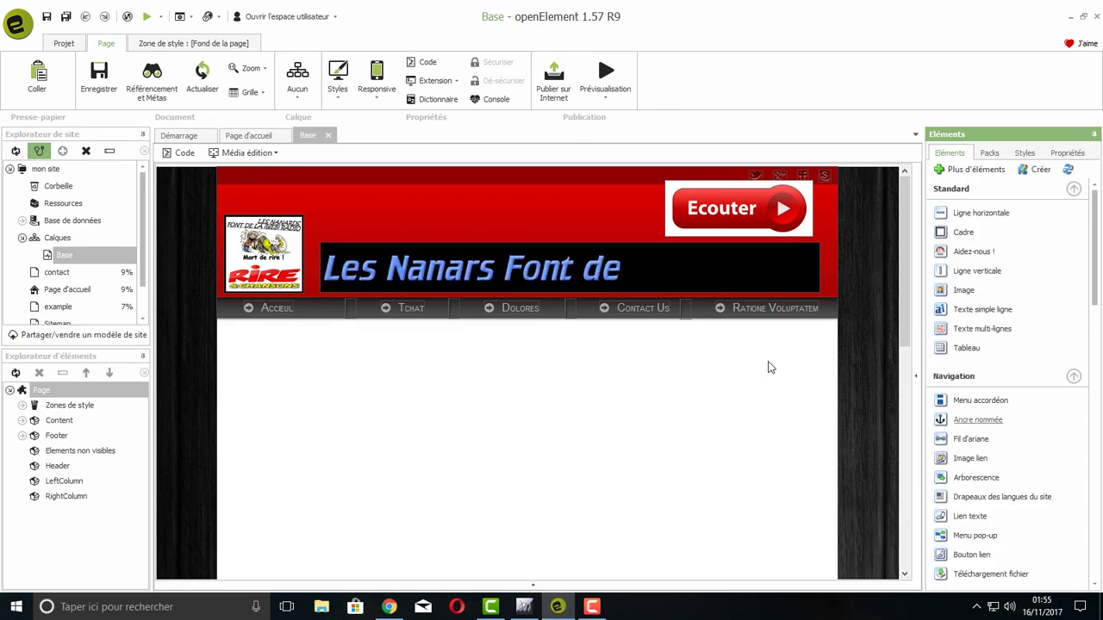
{"action": "scroll", "coordinate": [712, 389], "scroll_direction": "down", "scroll_amount": 5}
{"action": "scroll", "coordinate": [712, 389], "scroll_direction": "up", "scroll_amount": 2}
{"action": "scroll", "coordinate": [511, 413], "scroll_direction": "down", "scroll_amount": 1}
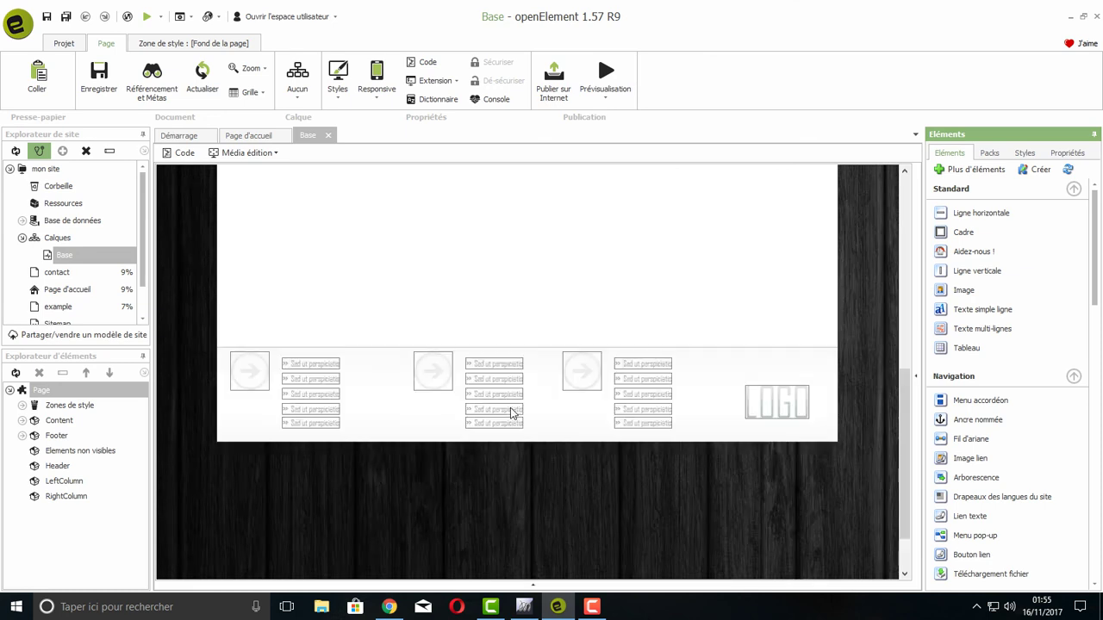
{"action": "scroll", "coordinate": [554, 393], "scroll_direction": "up", "scroll_amount": 5}
{"action": "scroll", "coordinate": [554, 393], "scroll_direction": "up", "scroll_amount": 2}
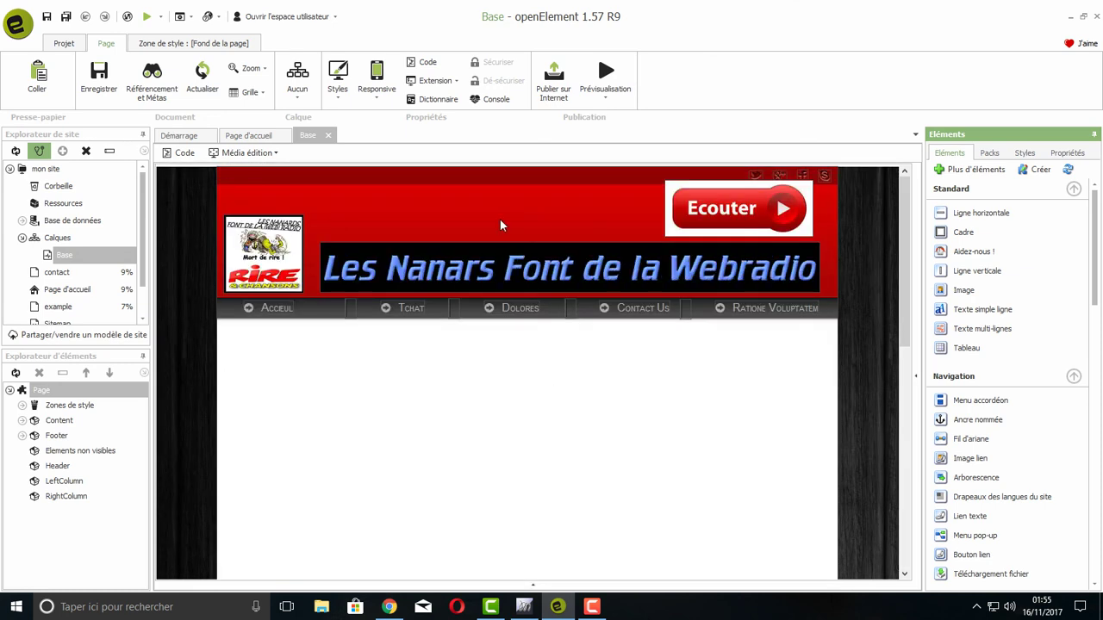
Step: Set the background colour of the Base layer's footer zone (Contenu bas) to black and save the layer
{"action": "scroll", "coordinate": [557, 237], "scroll_direction": "down", "scroll_amount": 5}
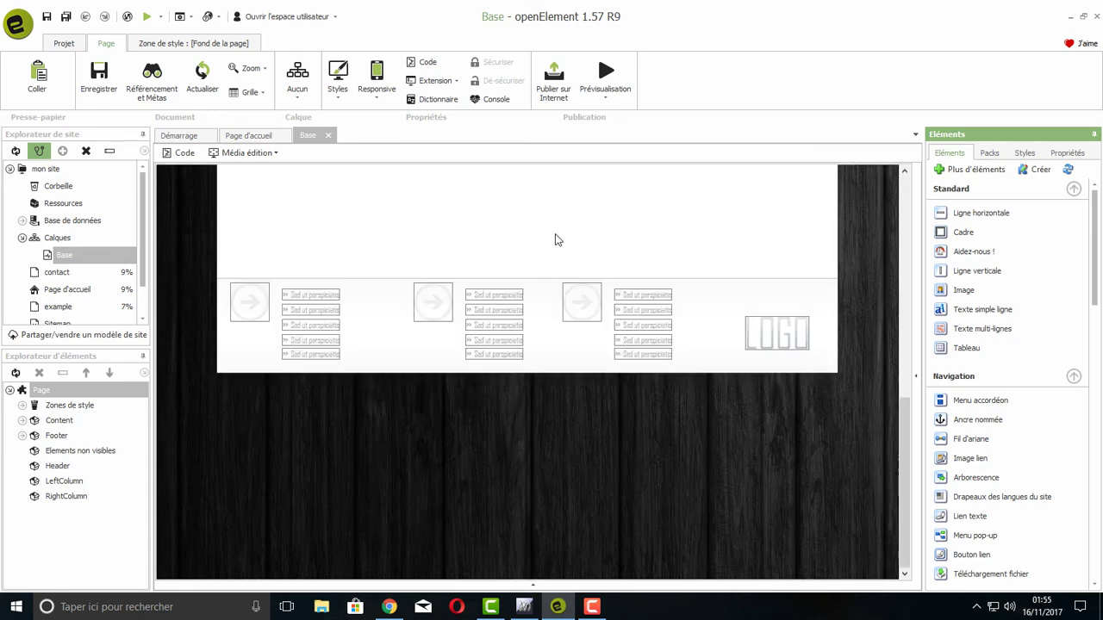
{"action": "left_click", "coordinate": [366, 323]}
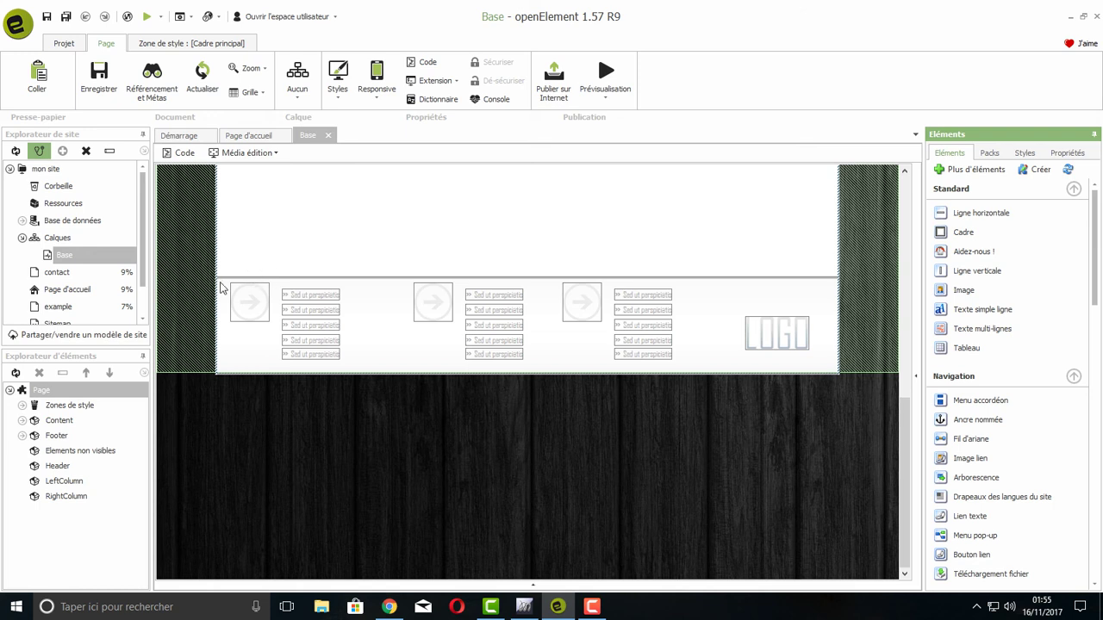
{"action": "left_click", "coordinate": [218, 292]}
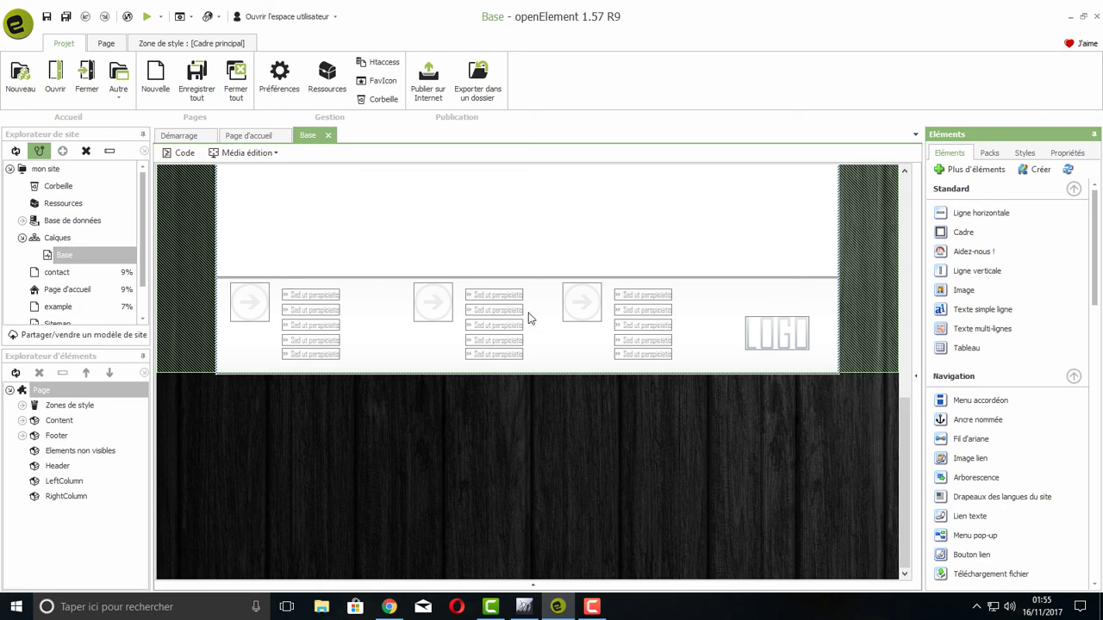
{"action": "left_click", "coordinate": [557, 565]}
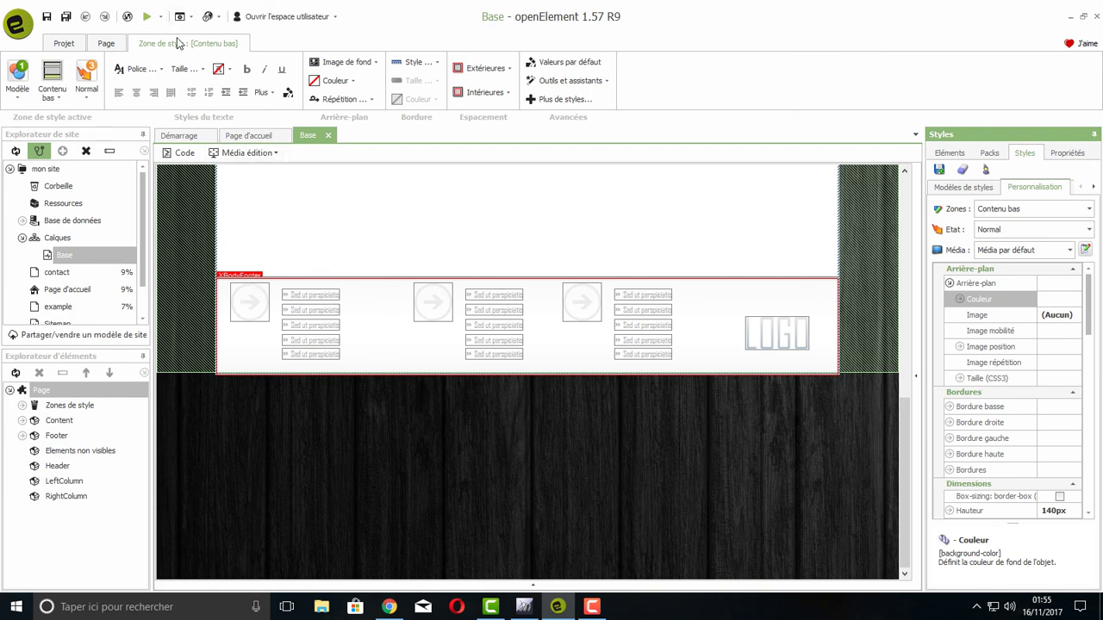
{"action": "left_click", "coordinate": [354, 82]}
{"action": "left_click", "coordinate": [338, 180]}
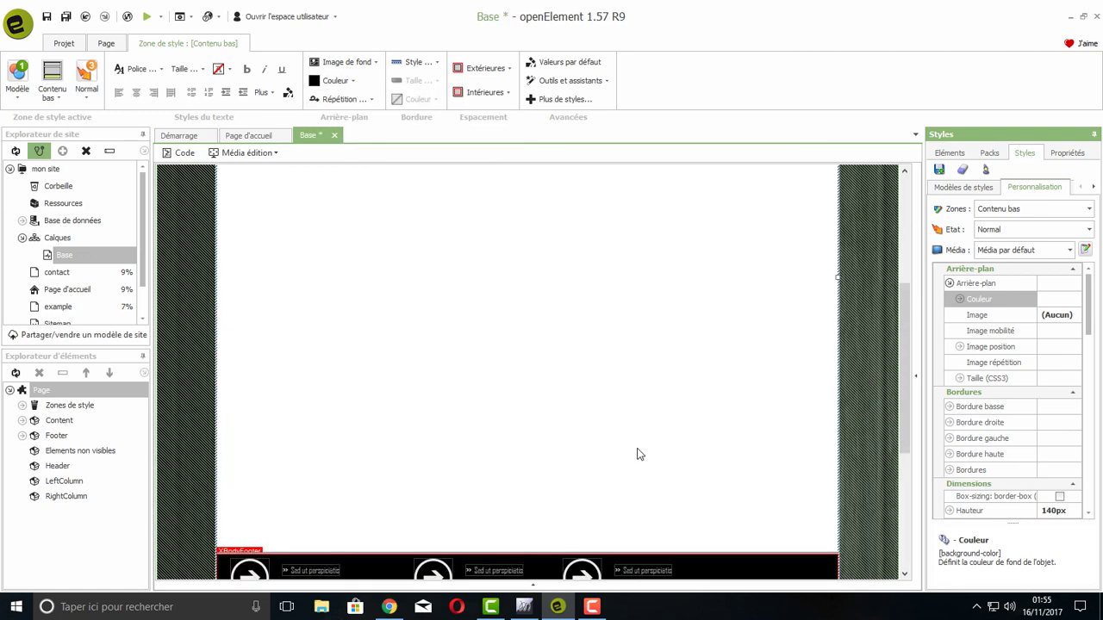
{"action": "left_click", "coordinate": [46, 17]}
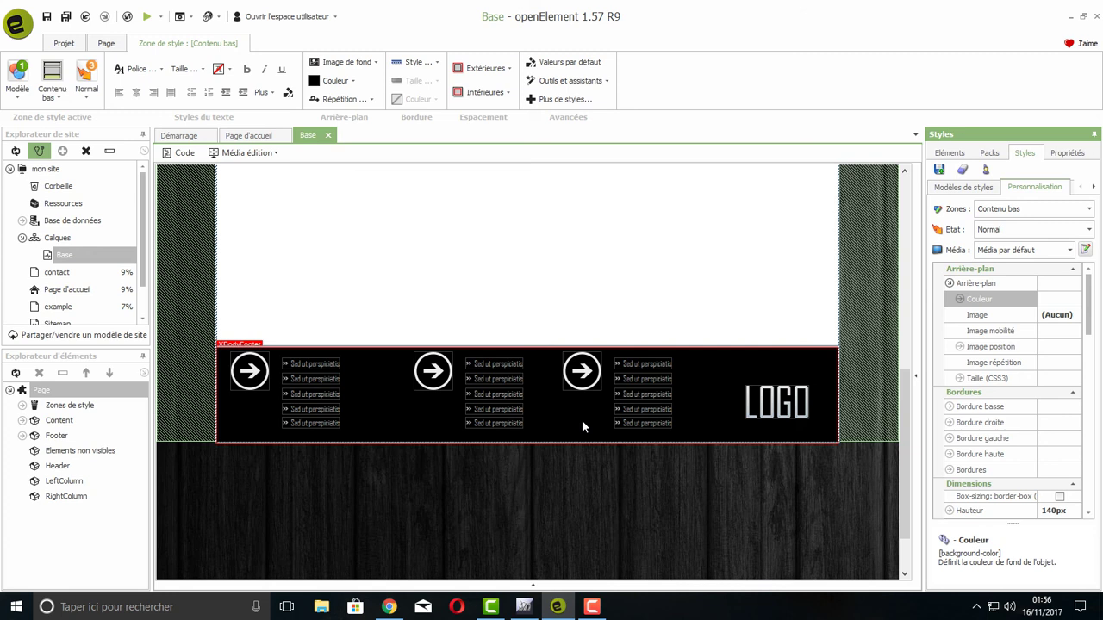
{"action": "scroll", "coordinate": [584, 356], "scroll_direction": "up", "scroll_amount": 5}
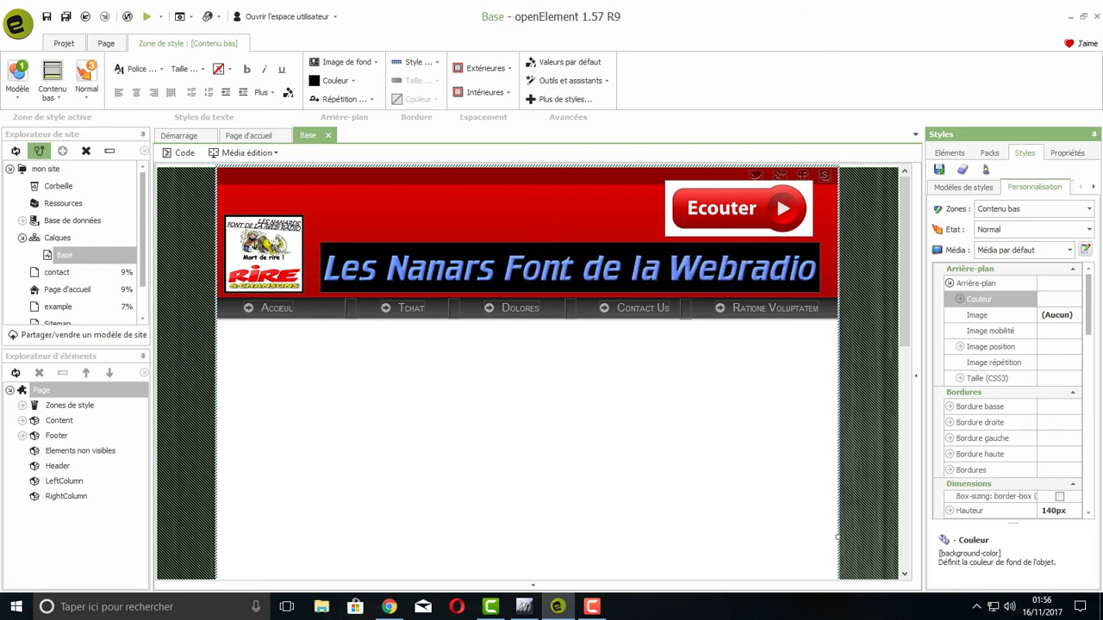
{"action": "left_click", "coordinate": [592, 607]}
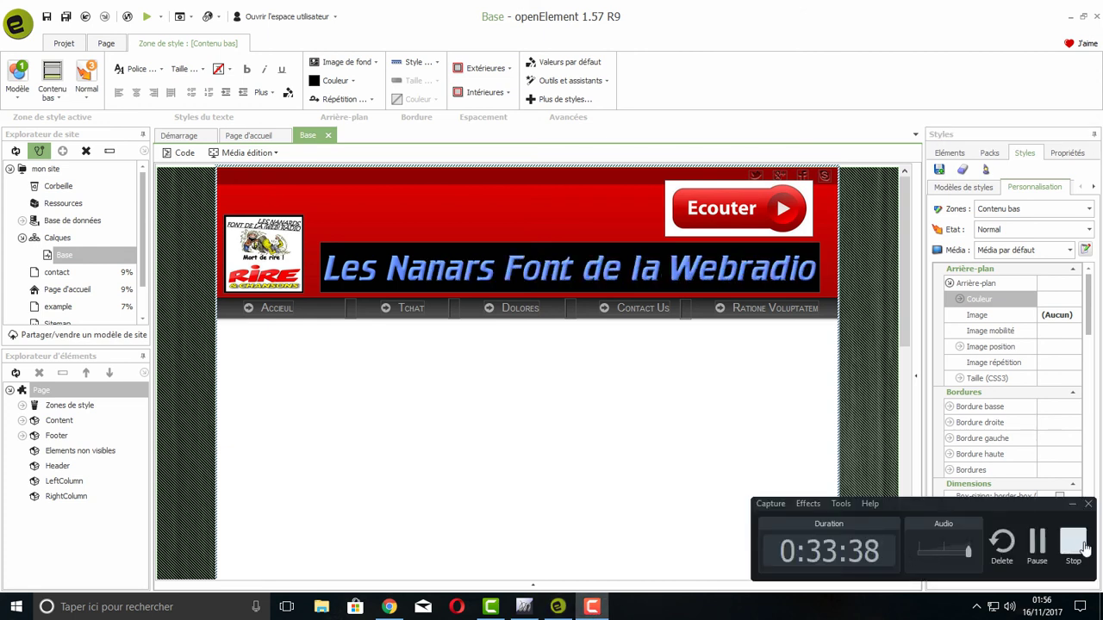